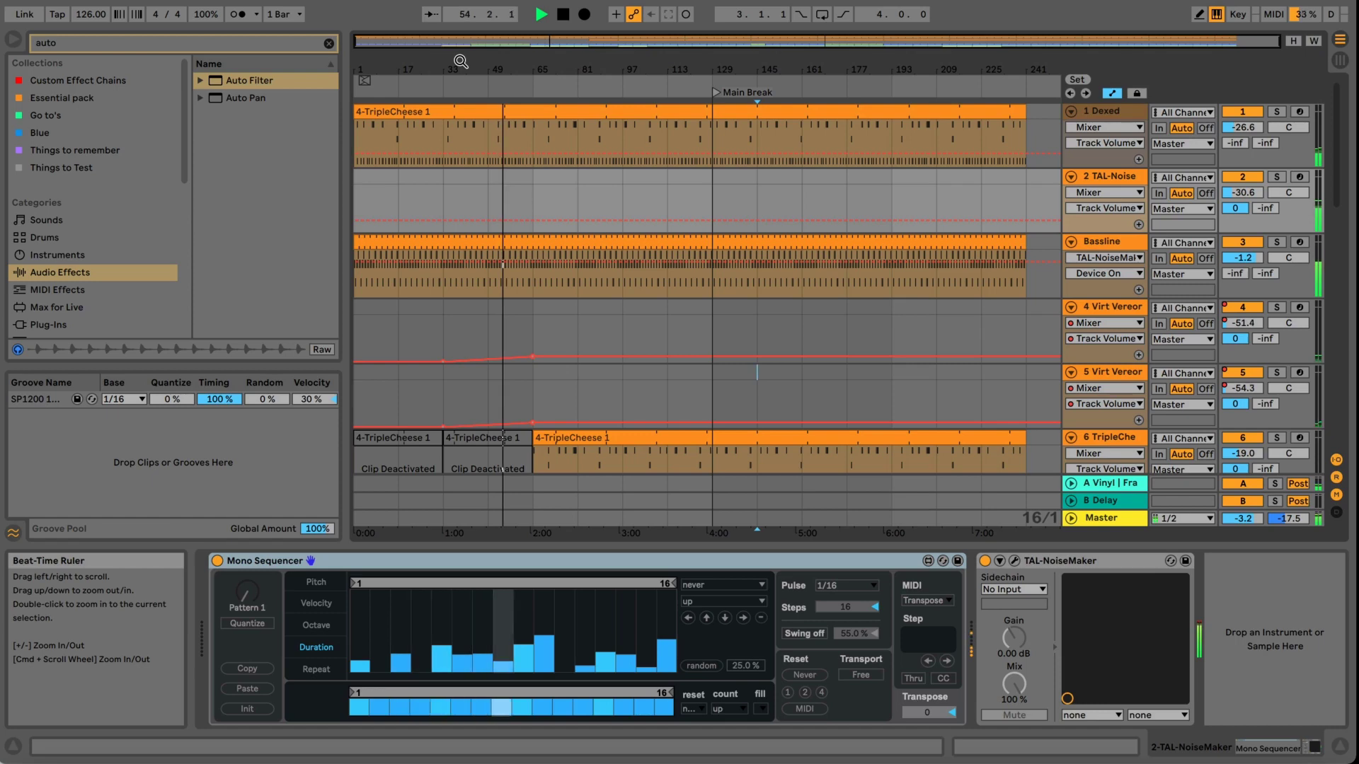
# Check the TAL-NoiseMaker plug-in's master volume, close it, and lower the TAL-Noise track's volume to -32.6 dB.
pyautogui.click(1014, 560)
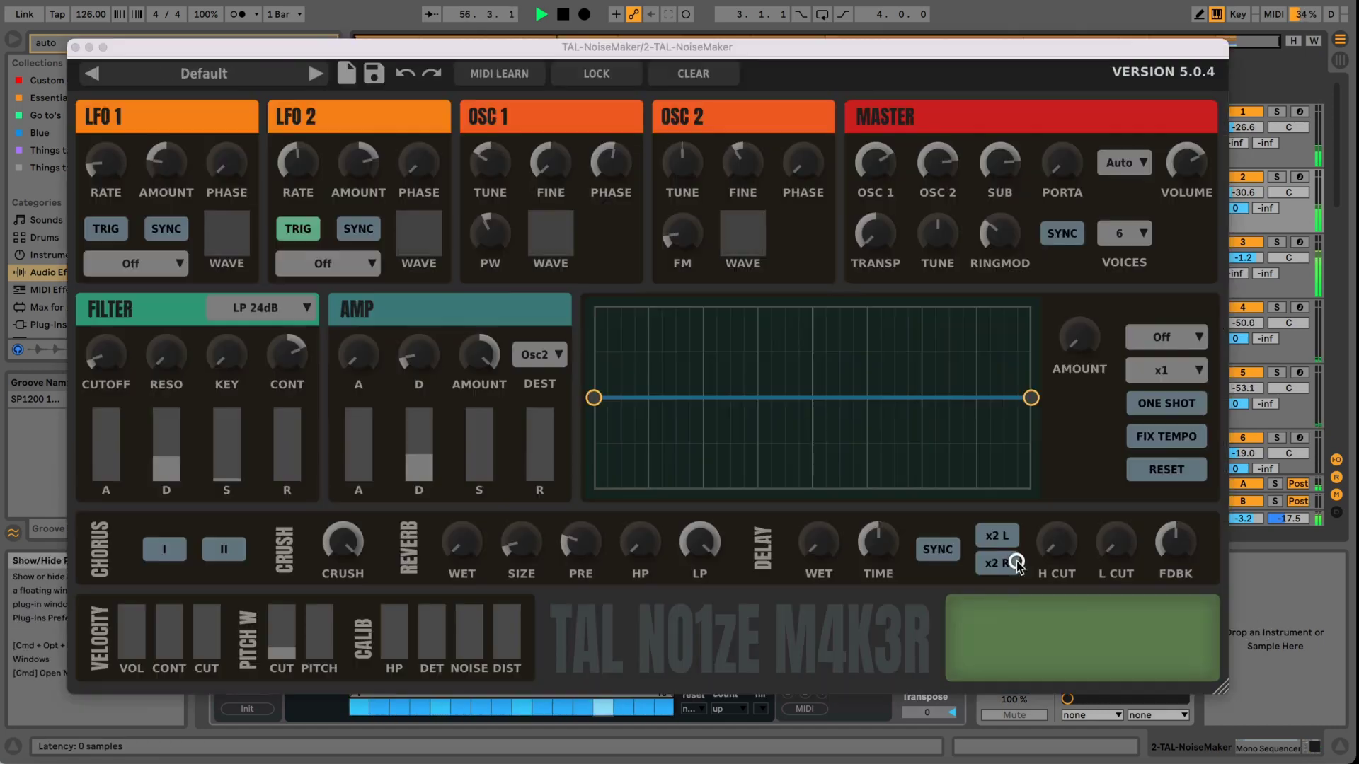
pyautogui.click(1173, 176)
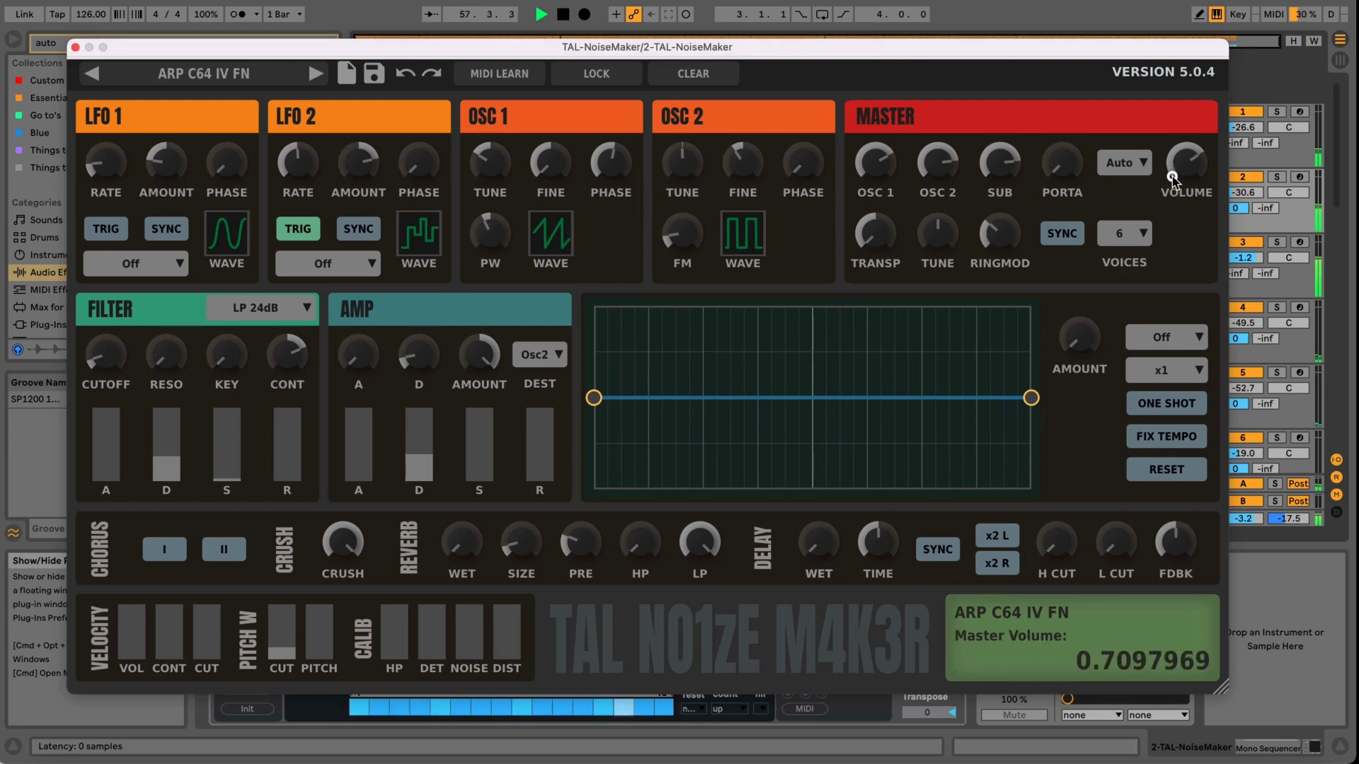
pyautogui.click(75, 49)
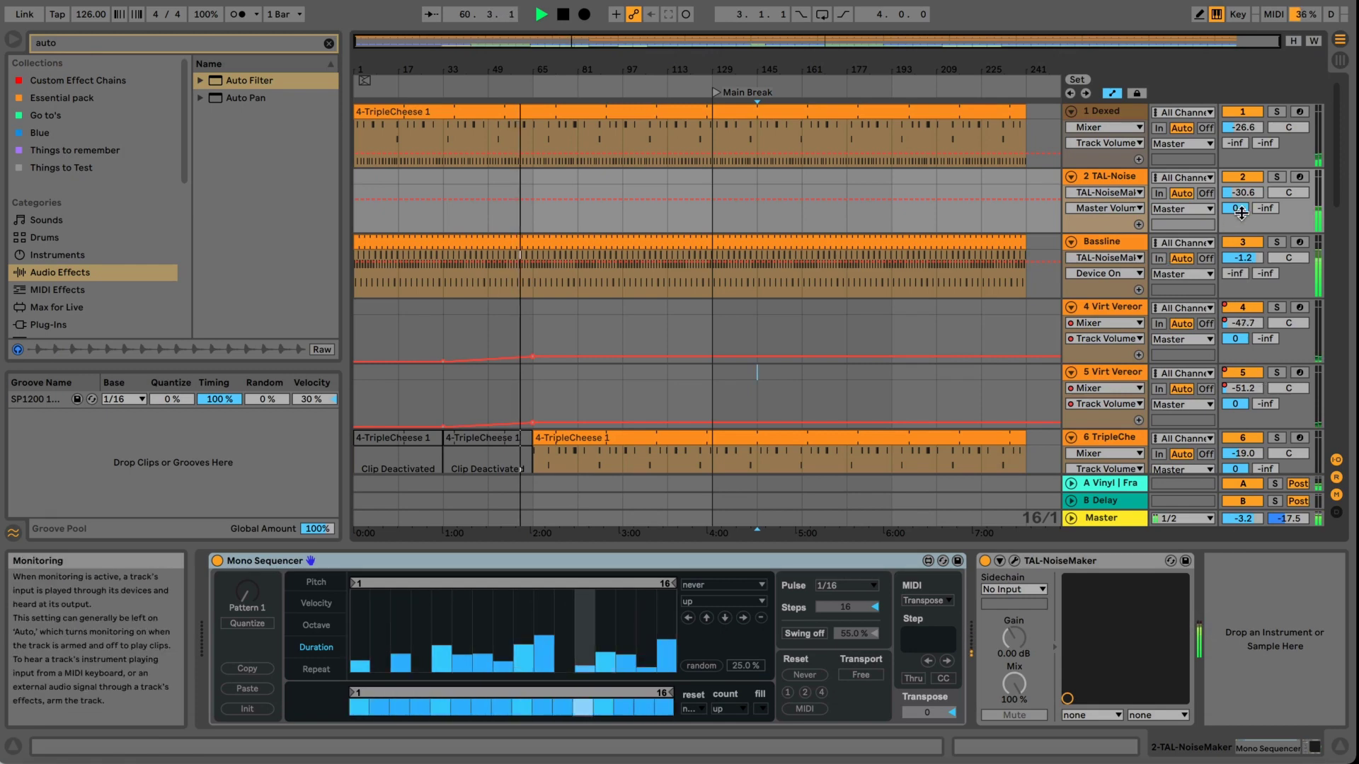
pyautogui.moveTo(1239, 198); pyautogui.dragTo(1238, 203)
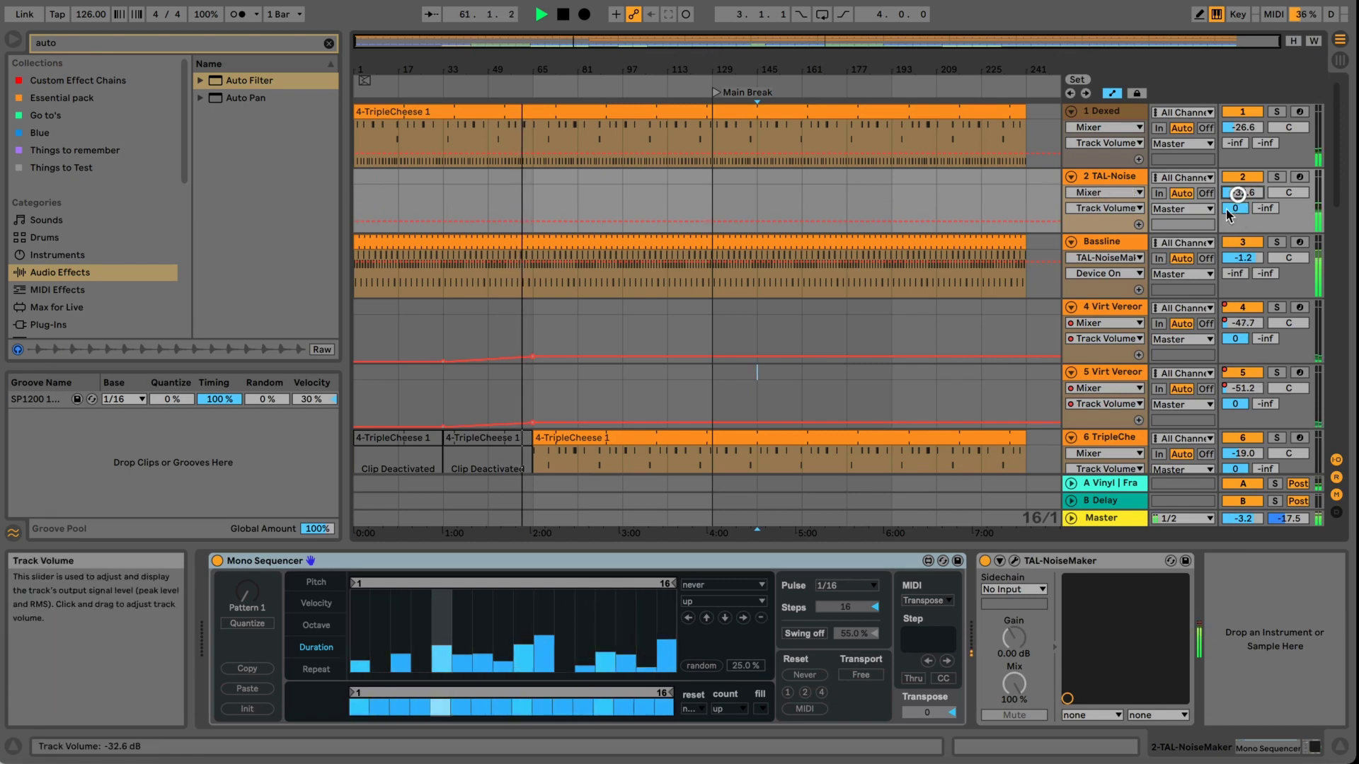
# Reopen TAL-NoiseMaker, reduce its master volume to about 0.41, and shrink the plug-in window to uncover the track mixer controls.
pyautogui.click(1017, 561)
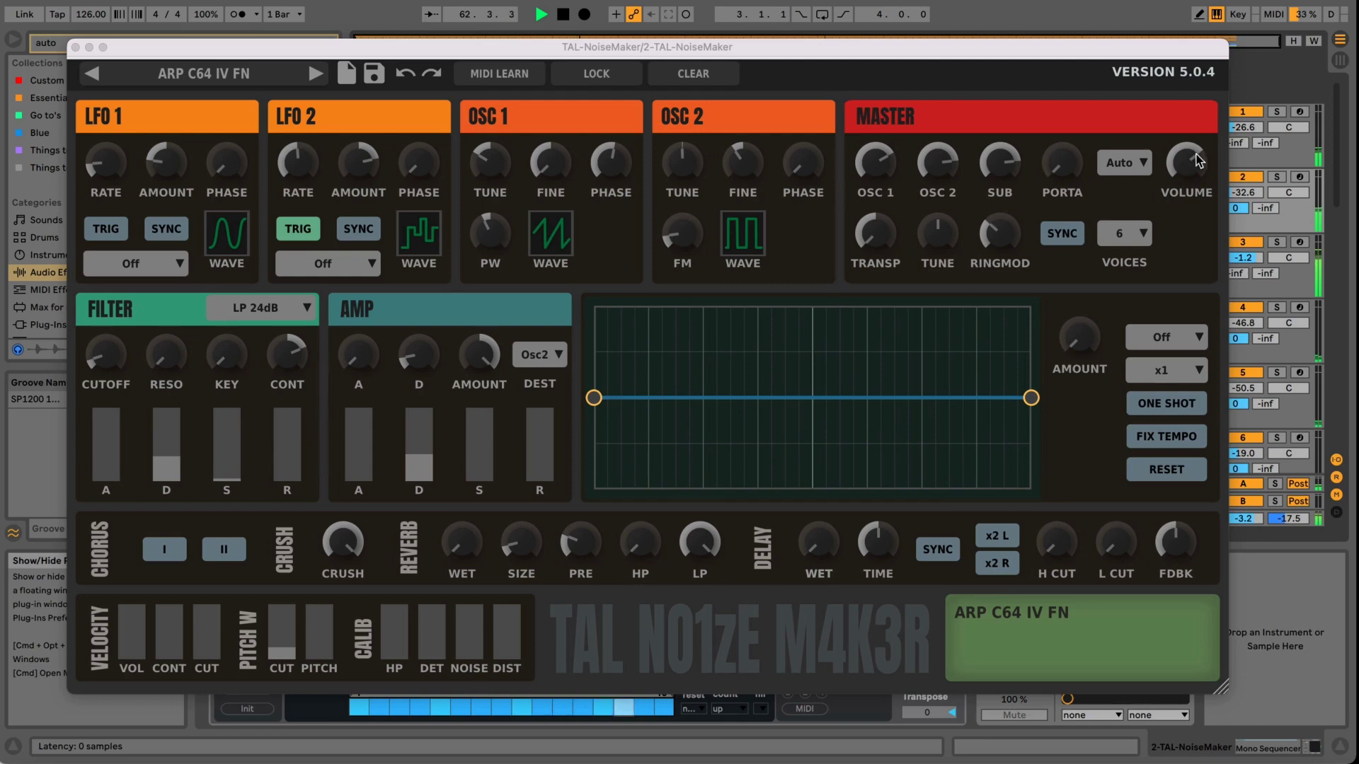
pyautogui.moveTo(1196, 159); pyautogui.dragTo(1201, 223)
pyautogui.click(1316, 587)
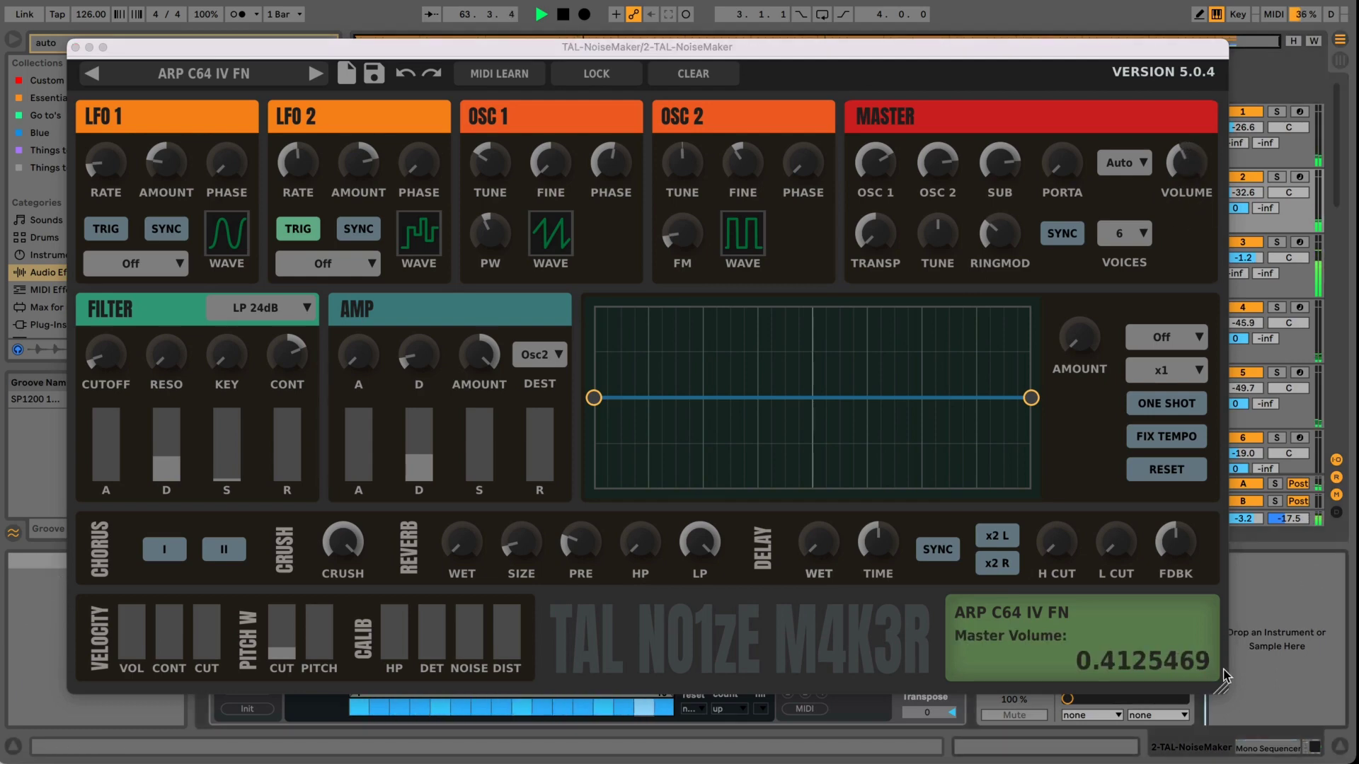
pyautogui.moveTo(1222, 690); pyautogui.dragTo(1055, 600)
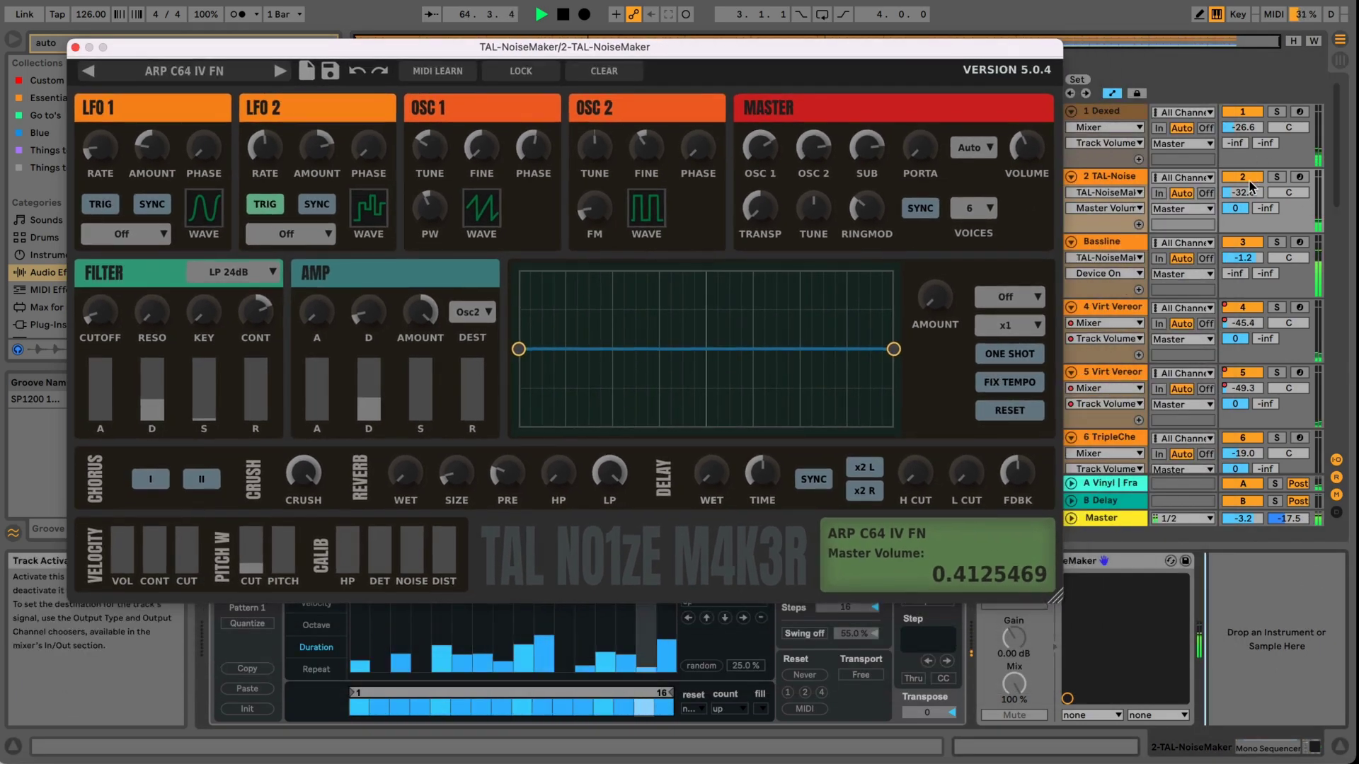
# Raise the TAL-Noise track's volume to -23.2 dB, close its plug-in window, and stop playback.
pyautogui.moveTo(1243, 196); pyautogui.dragTo(1241, 194)
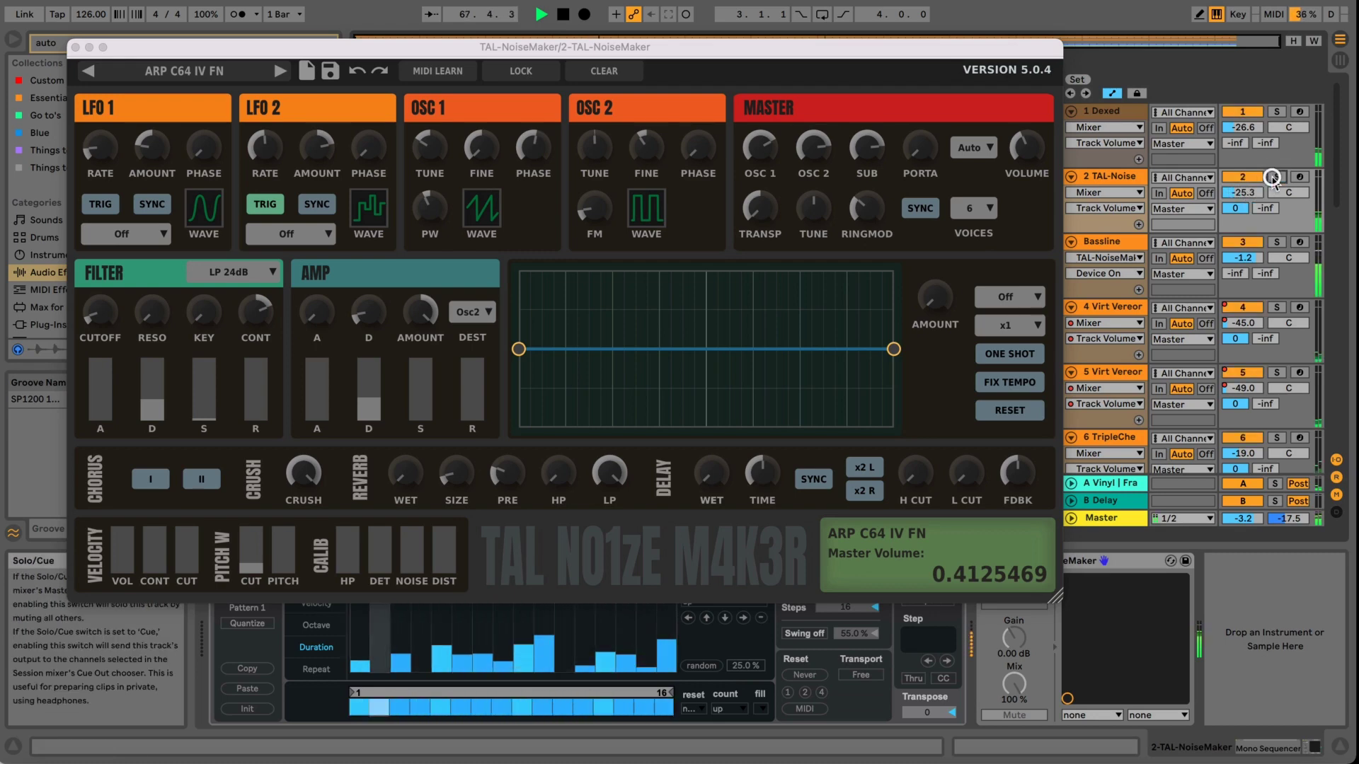
pyautogui.moveTo(1249, 193); pyautogui.dragTo(1253, 195)
pyautogui.click(75, 47)
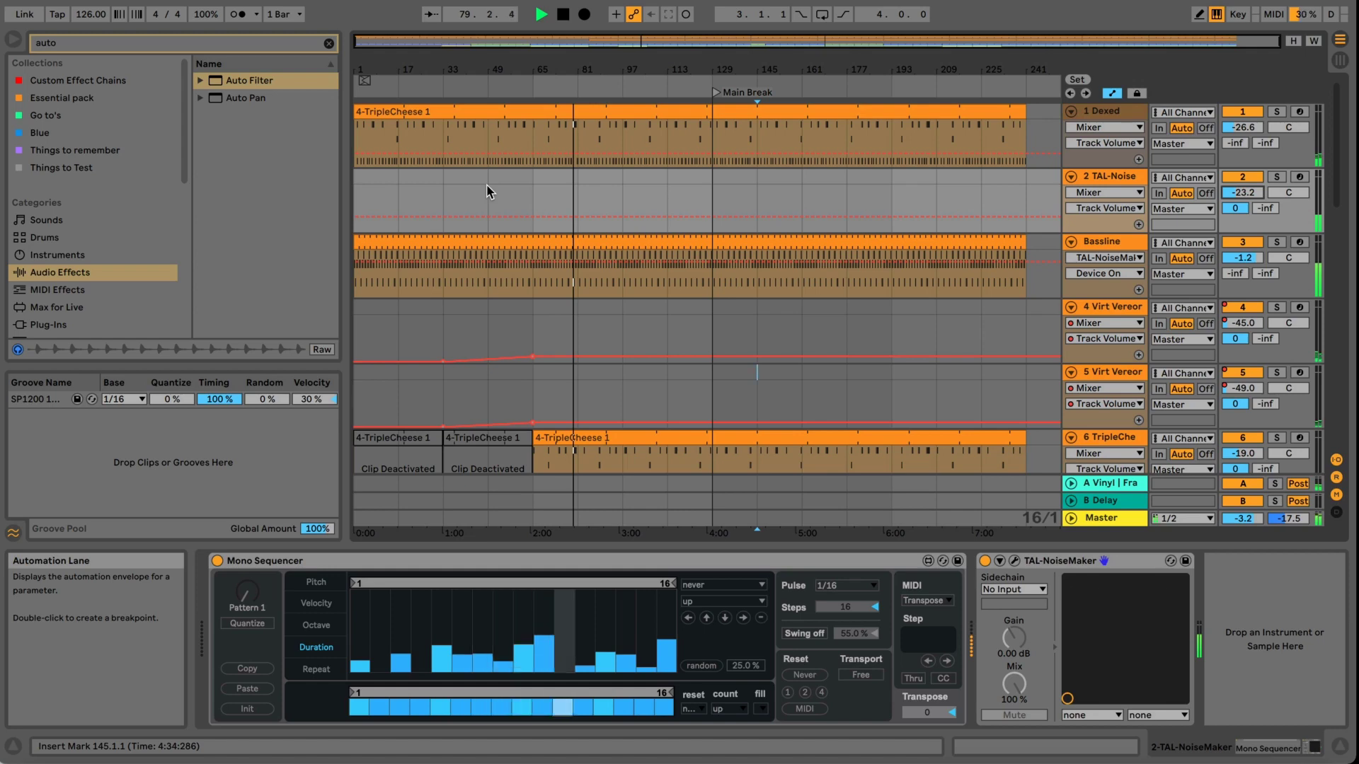
pyautogui.press('space')
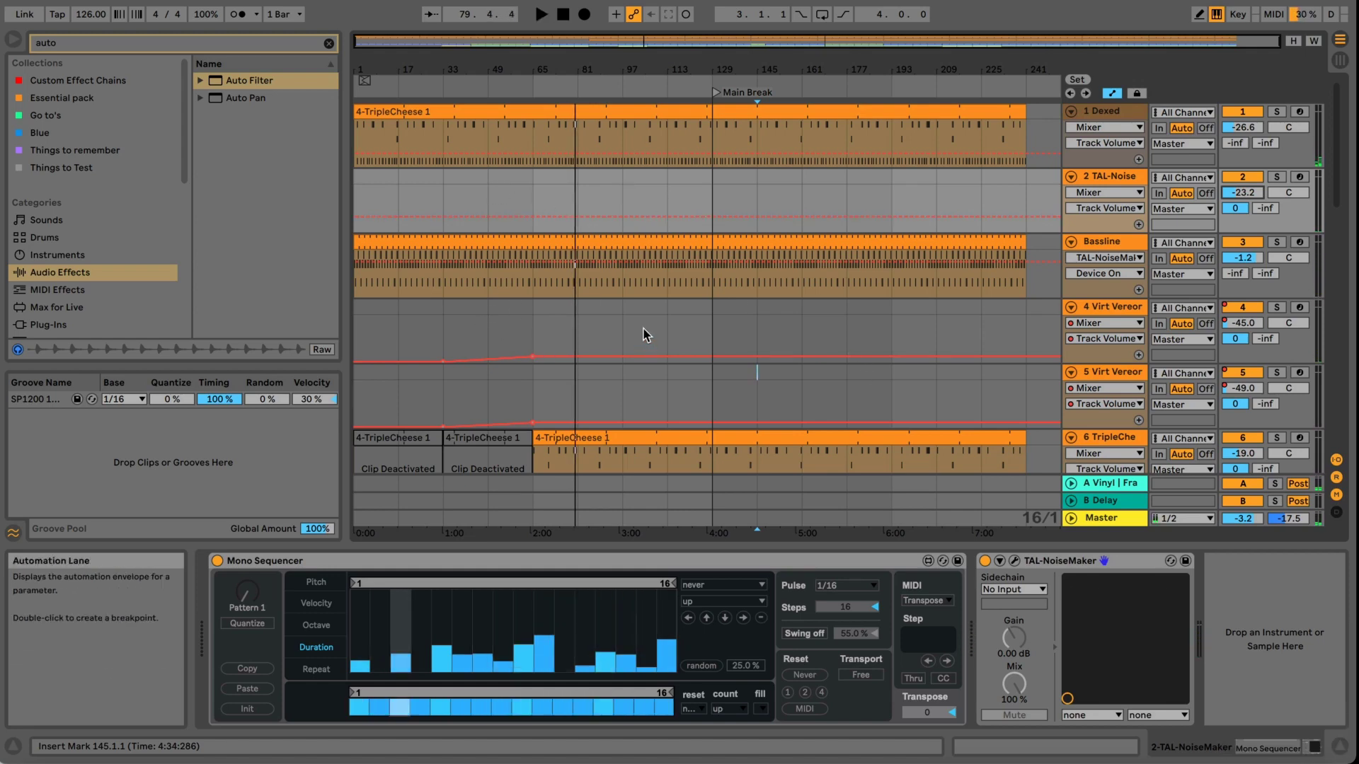
# Select return track A and open its Vinyl plug-in.
pyautogui.scroll(-5, 644, 334)
pyautogui.scroll(-8, 644, 334)
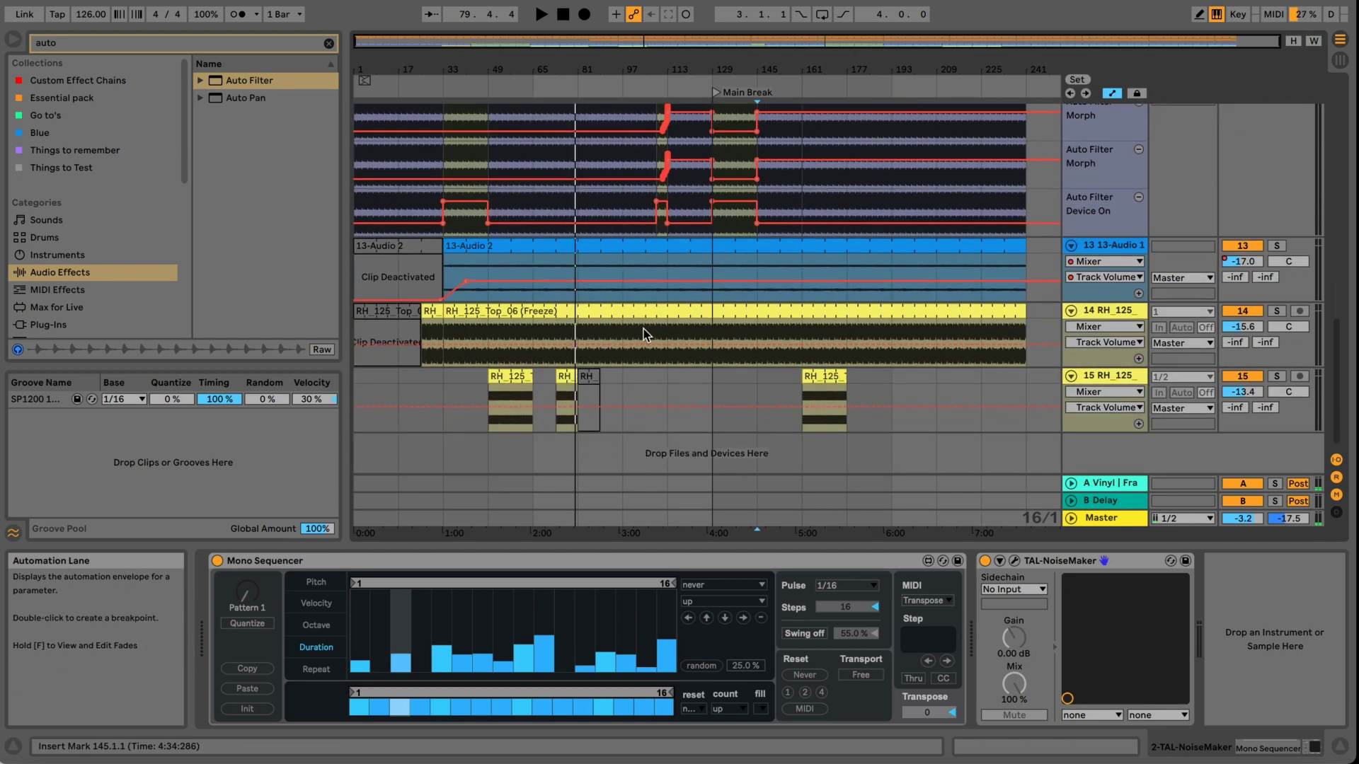
pyautogui.scroll(15, 644, 334)
pyautogui.scroll(4, 644, 334)
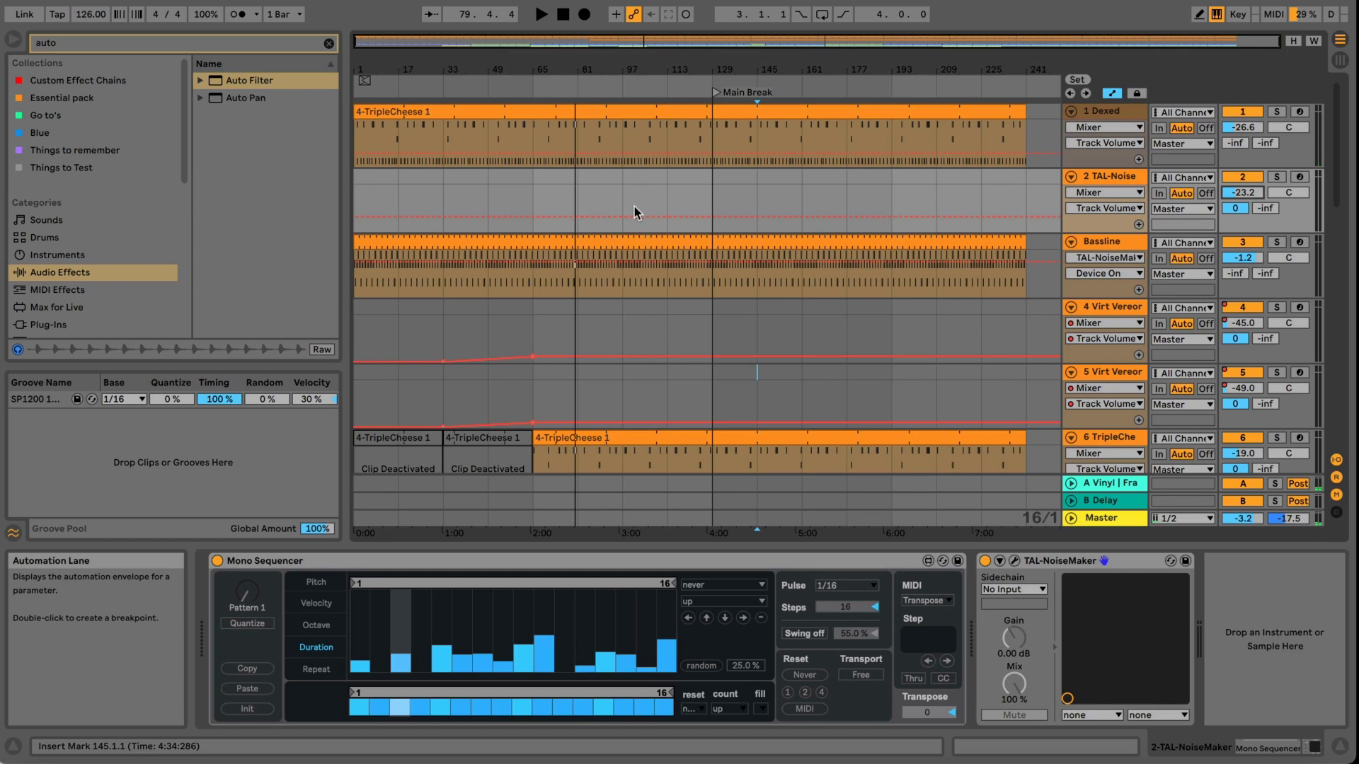
pyautogui.scroll(-10, 619, 255)
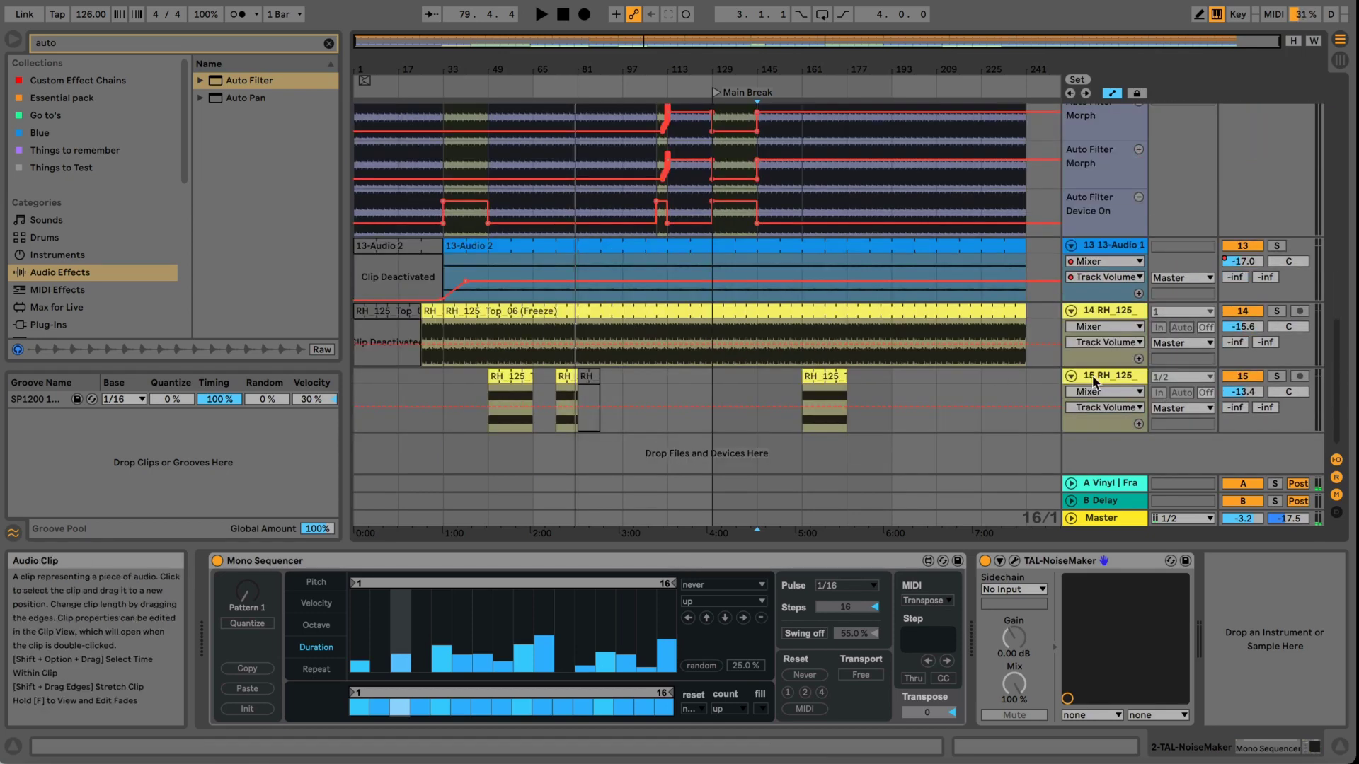
pyautogui.click(1117, 483)
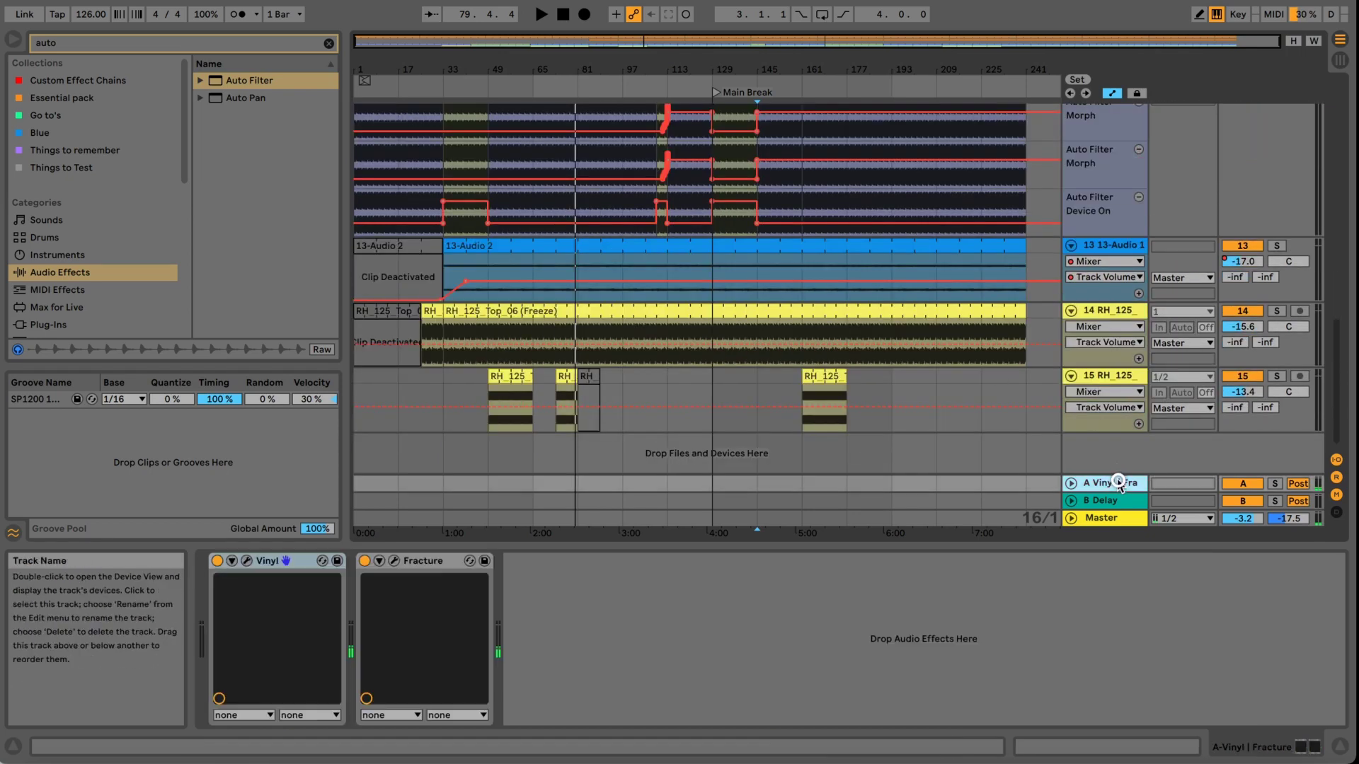
pyautogui.click(247, 560)
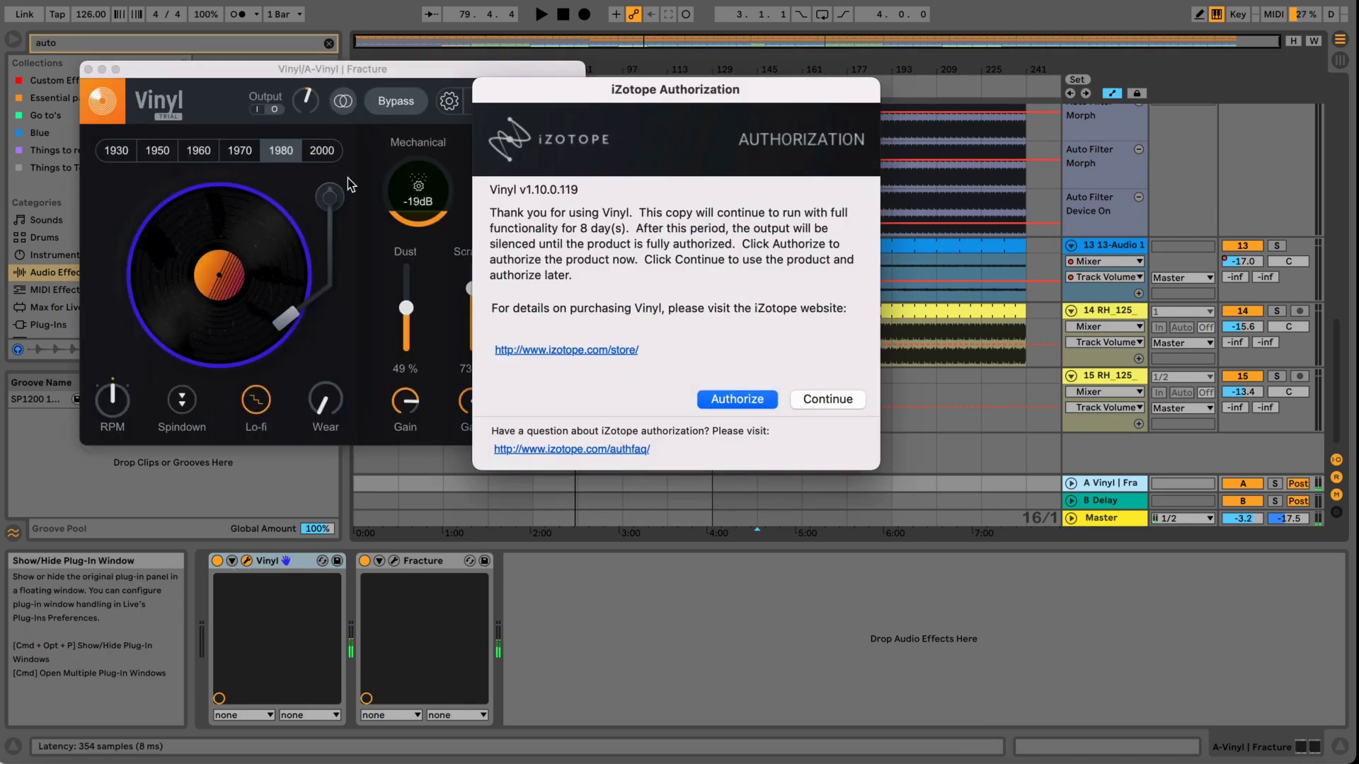
# Continue using the Vinyl trial without authorizing it and reposition its plug-in window over the arrangement.
pyautogui.moveTo(313, 71); pyautogui.dragTo(278, 92)
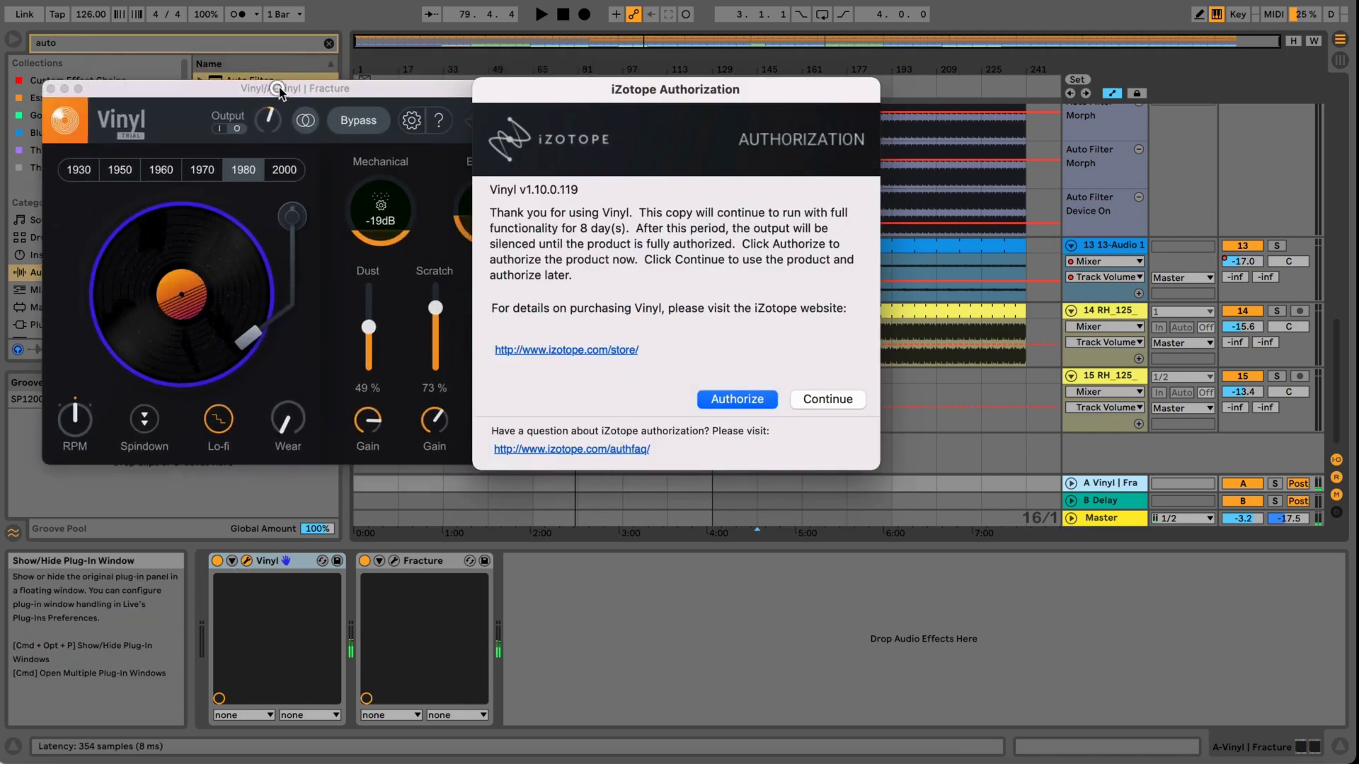
pyautogui.moveTo(544, 87); pyautogui.dragTo(692, 101)
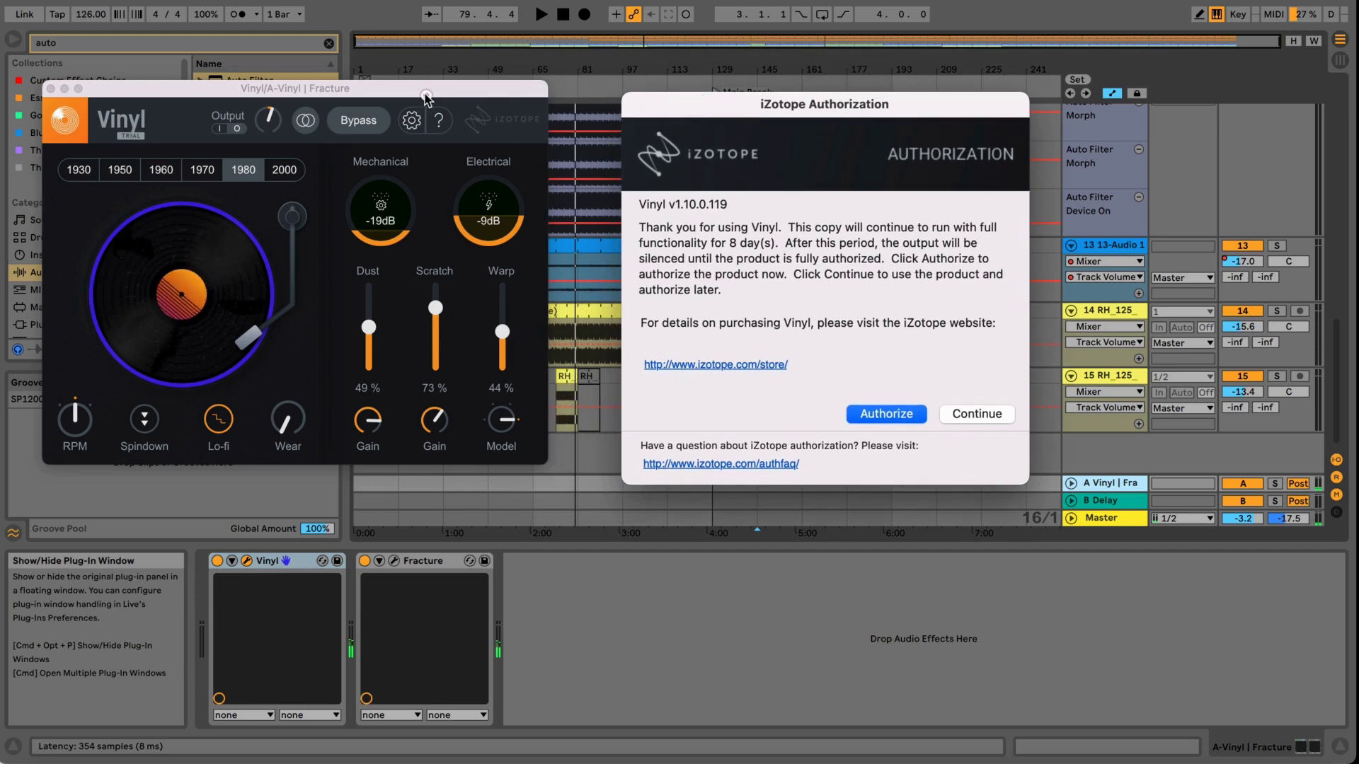
pyautogui.moveTo(427, 91); pyautogui.dragTo(489, 100)
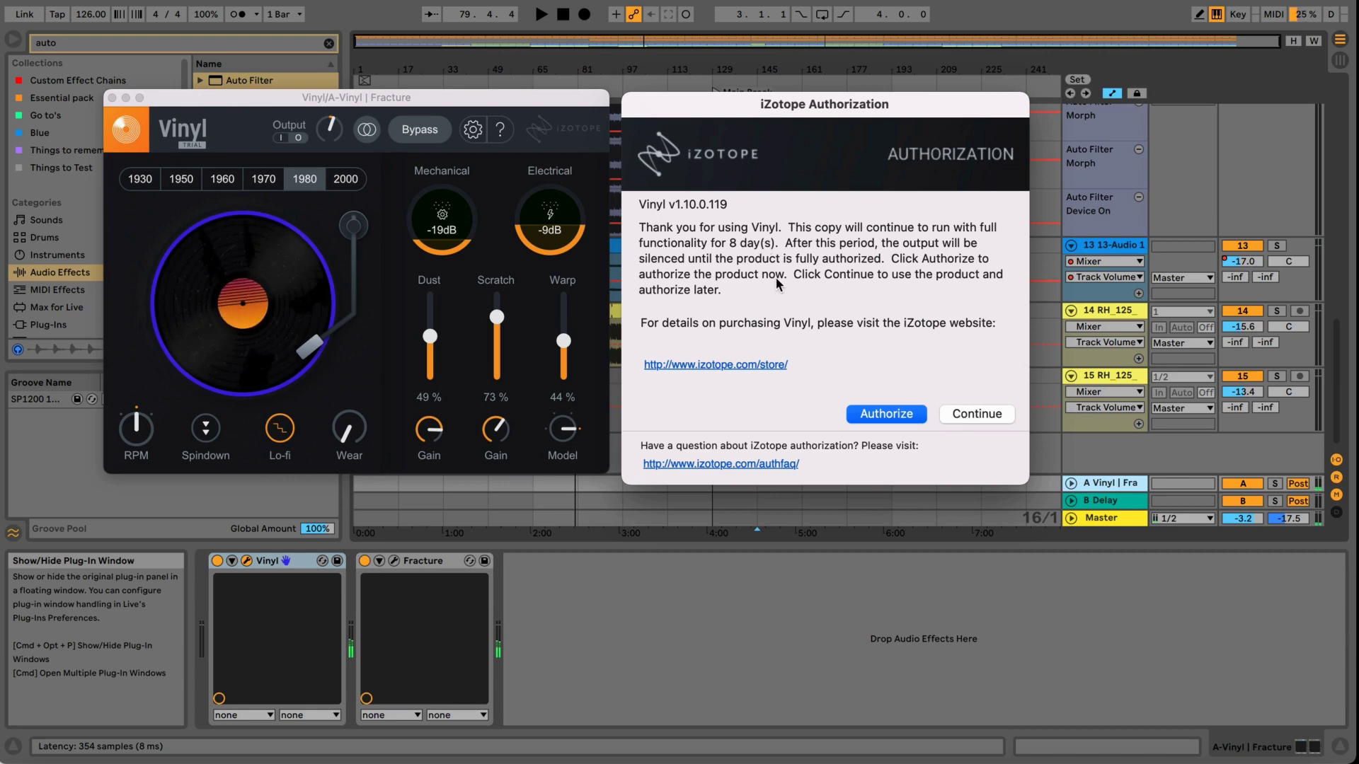
pyautogui.click(999, 416)
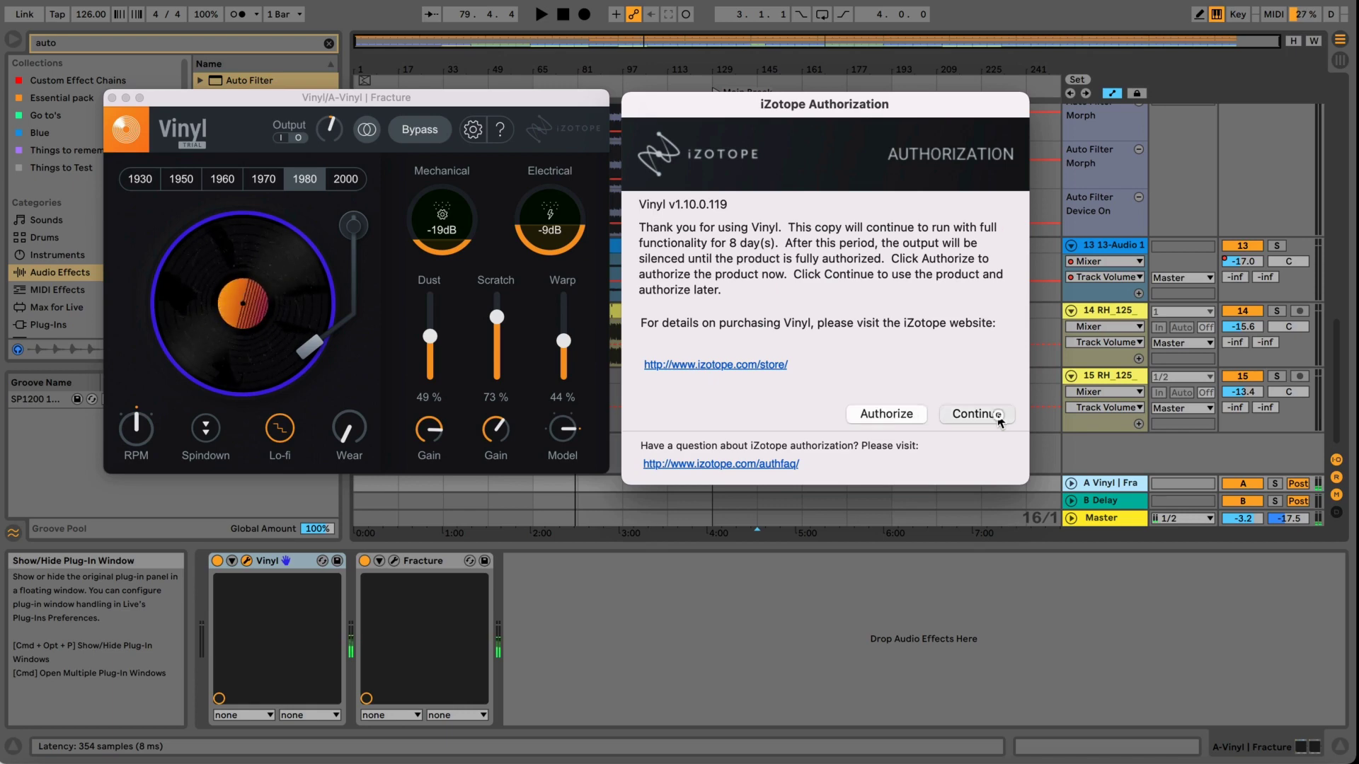
pyautogui.moveTo(498, 97); pyautogui.dragTo(582, 86)
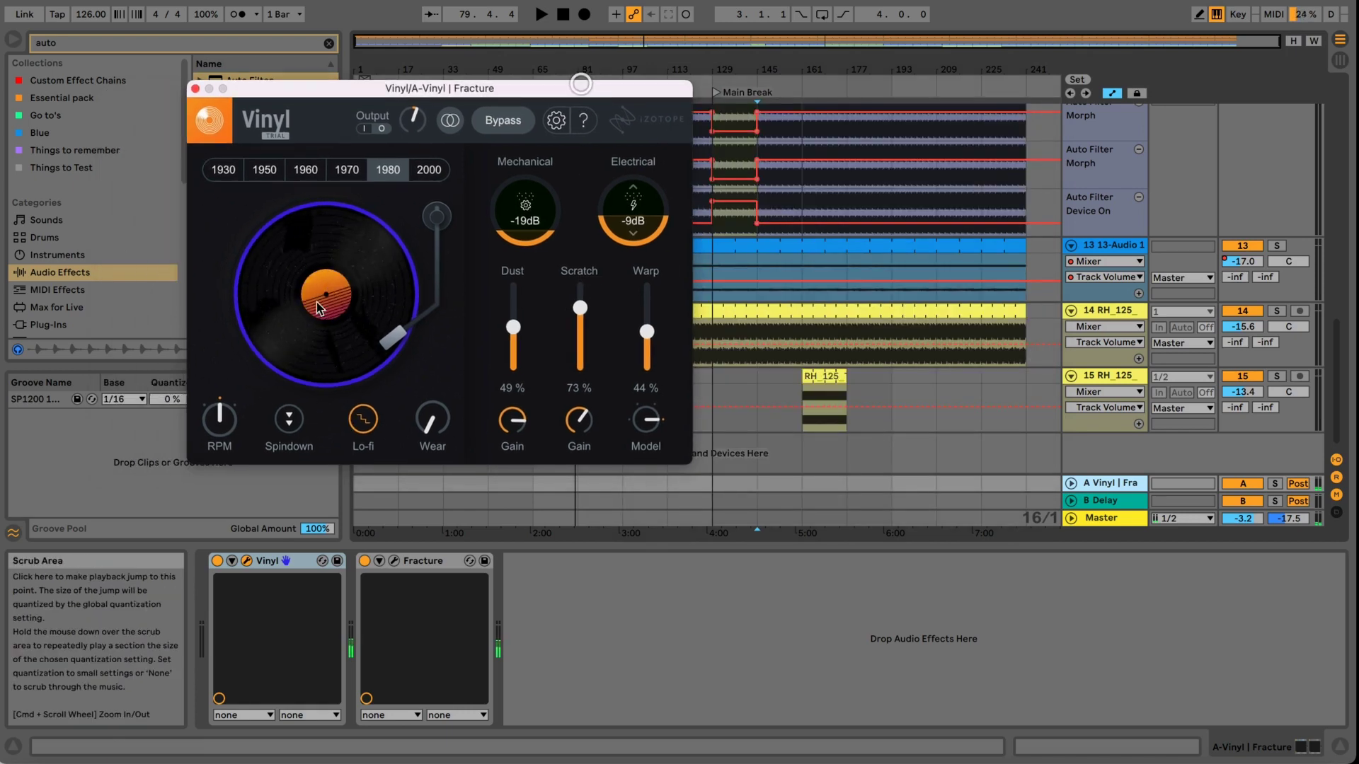
# Set Vinyl's year to 1950, unfold return track A, and raise its volume to -10.2 dB.
pyautogui.click(221, 168)
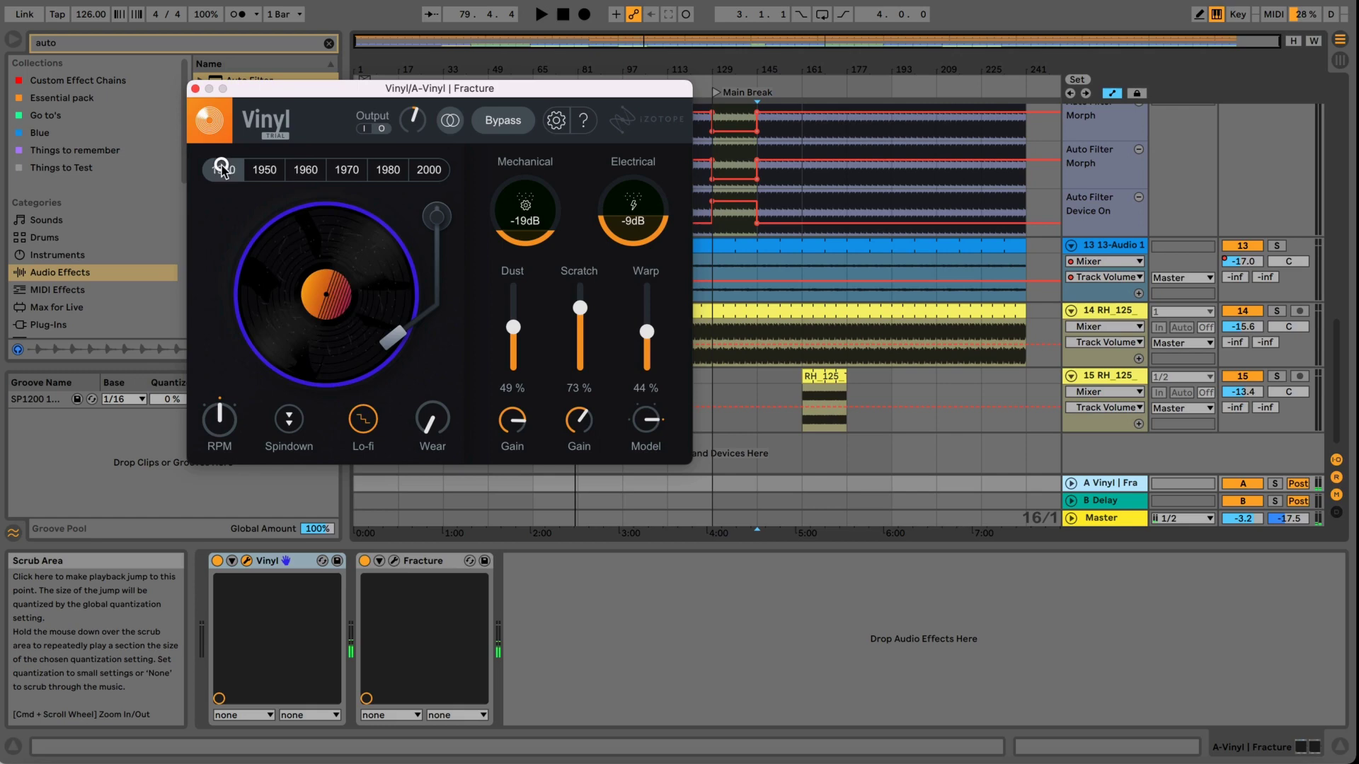
pyautogui.click(265, 171)
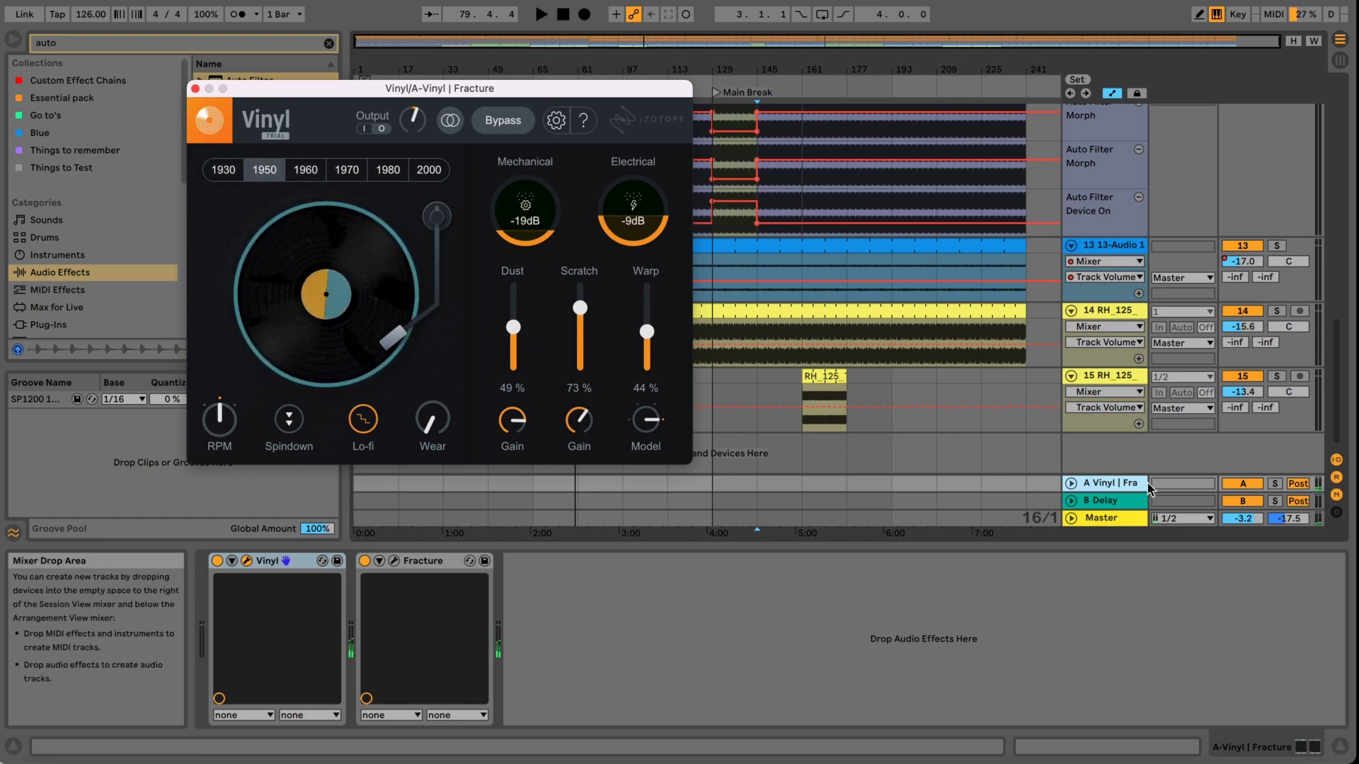
pyautogui.click(1070, 483)
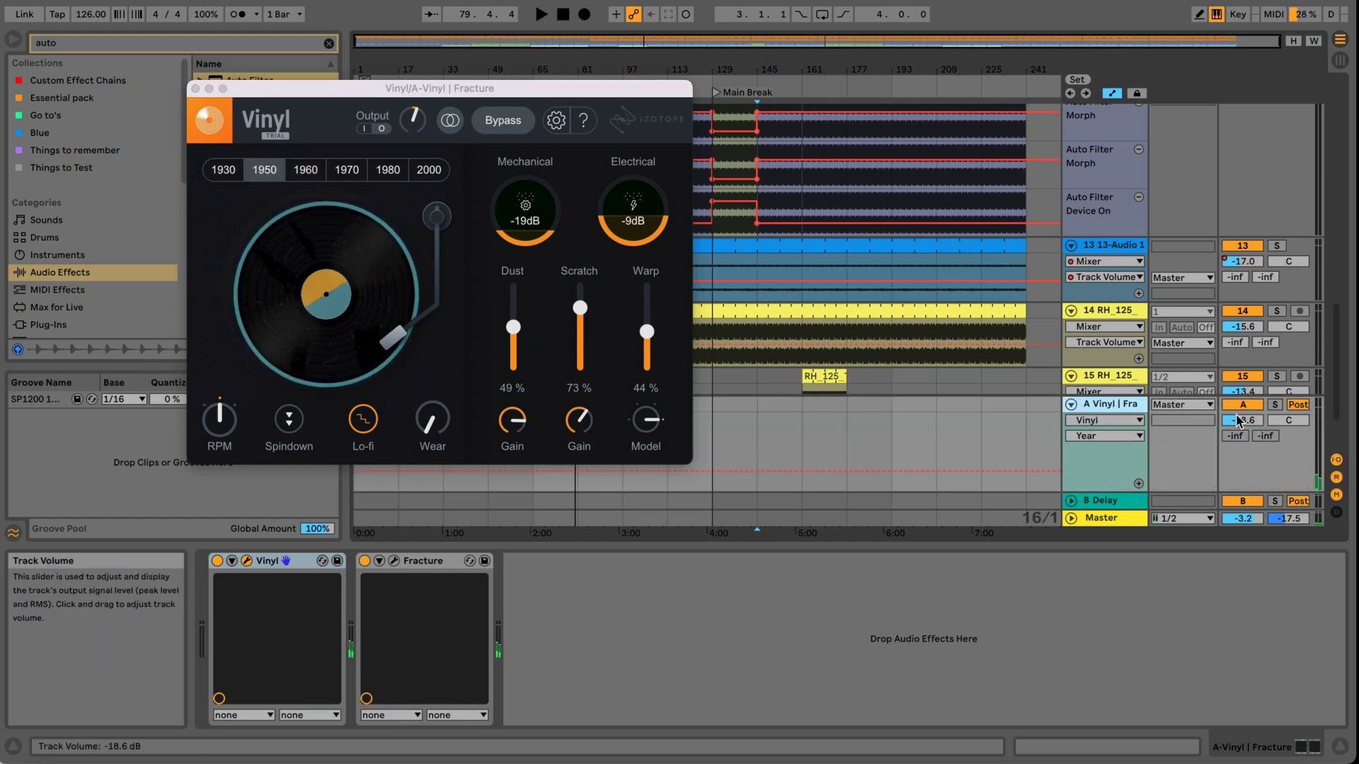
pyautogui.moveTo(1238, 422); pyautogui.dragTo(1235, 415)
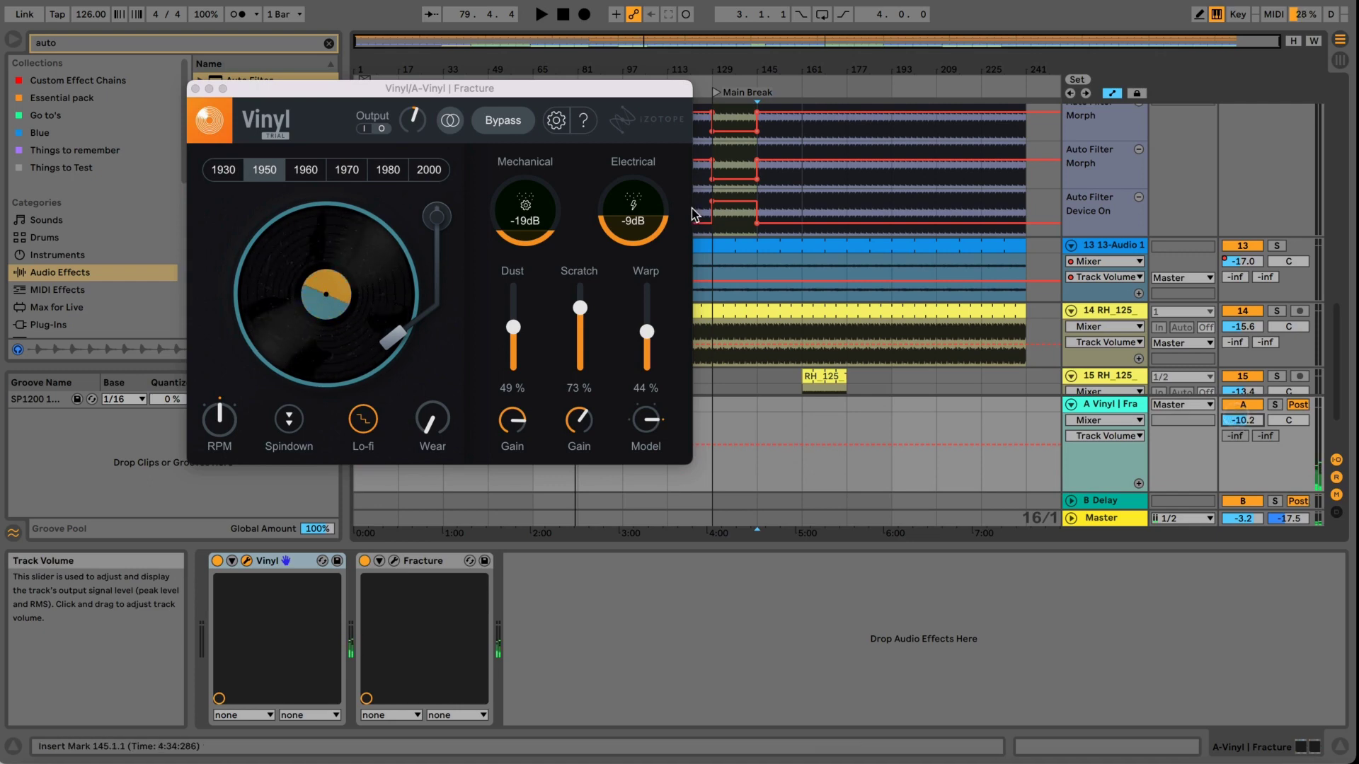
# Set Vinyl's electrical noise to 2 dB, mechanical noise to 3 dB, dust to 100%, scratch to 10% and warp to 66%, increase wear, and trigger Spindown.
pyautogui.moveTo(634, 212)
pyautogui.mouseDown()
pyautogui.moveTo(627, 91)
pyautogui.moveTo(628, 237)
pyautogui.mouseUp()
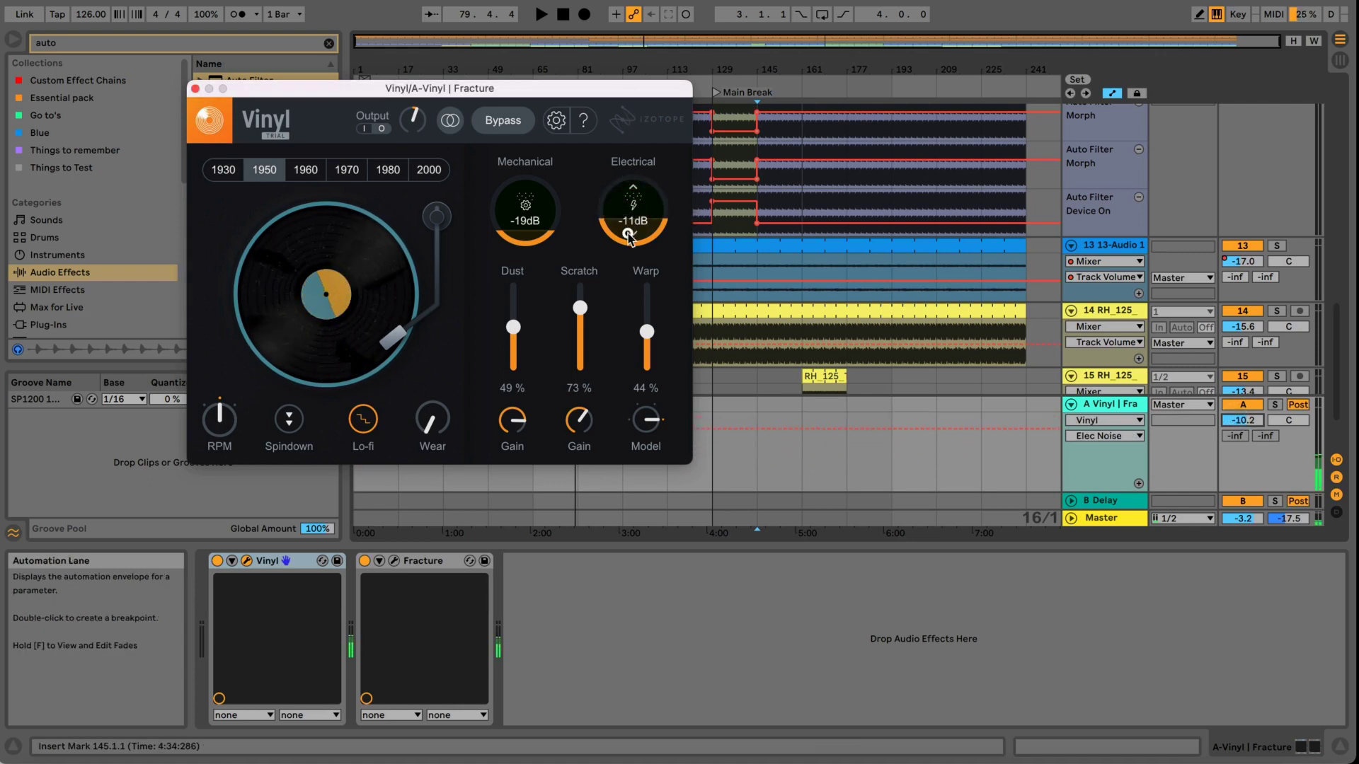
pyautogui.moveTo(580, 309); pyautogui.dragTo(580, 406)
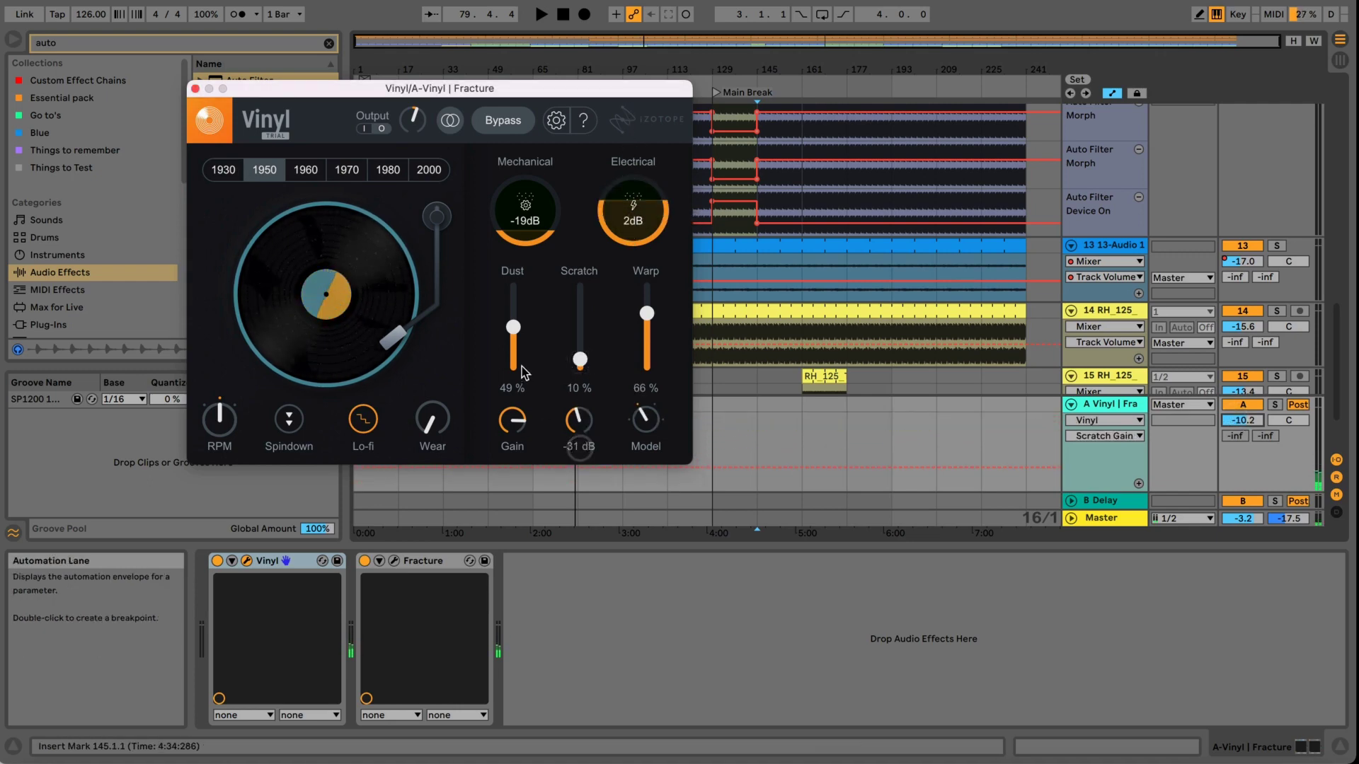
pyautogui.moveTo(525, 212); pyautogui.dragTo(520, 156)
pyautogui.moveTo(440, 420); pyautogui.dragTo(441, 302)
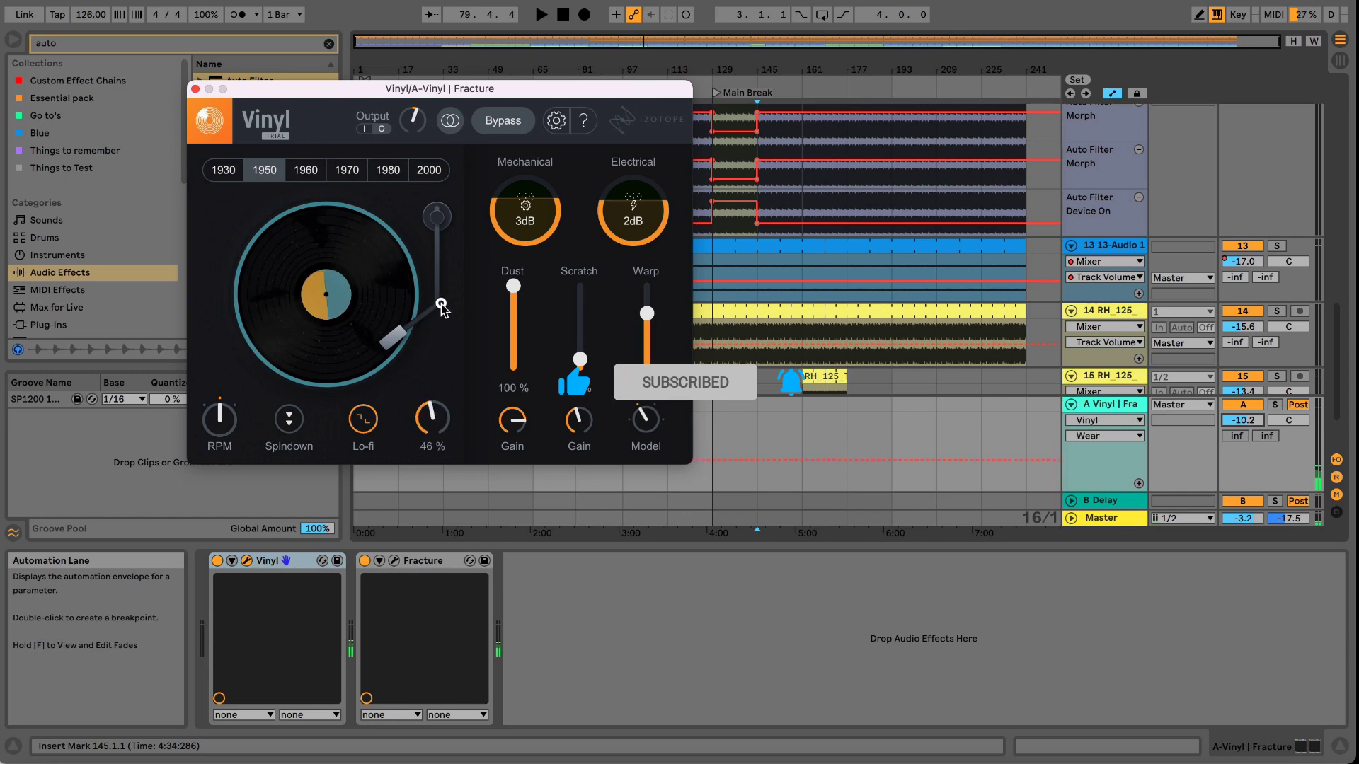
pyautogui.click(295, 427)
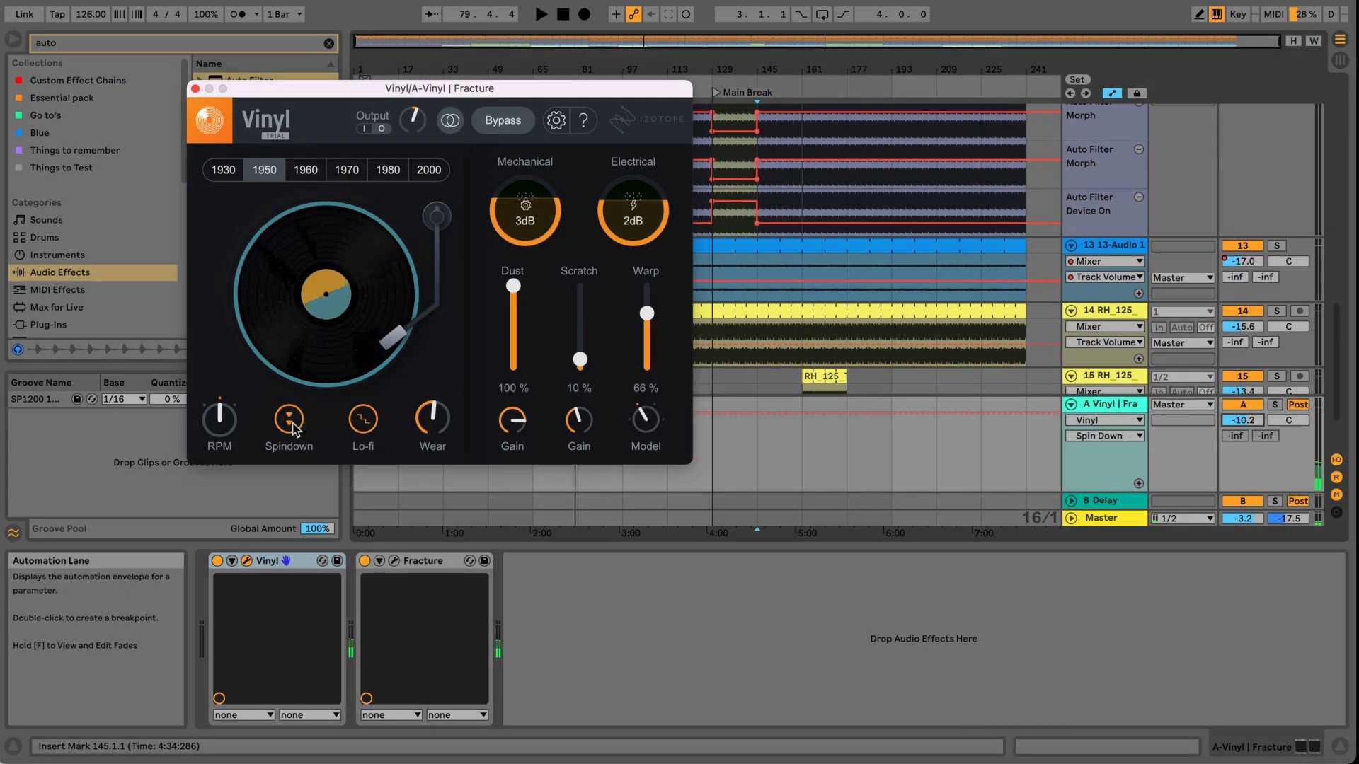
pyautogui.click(291, 423)
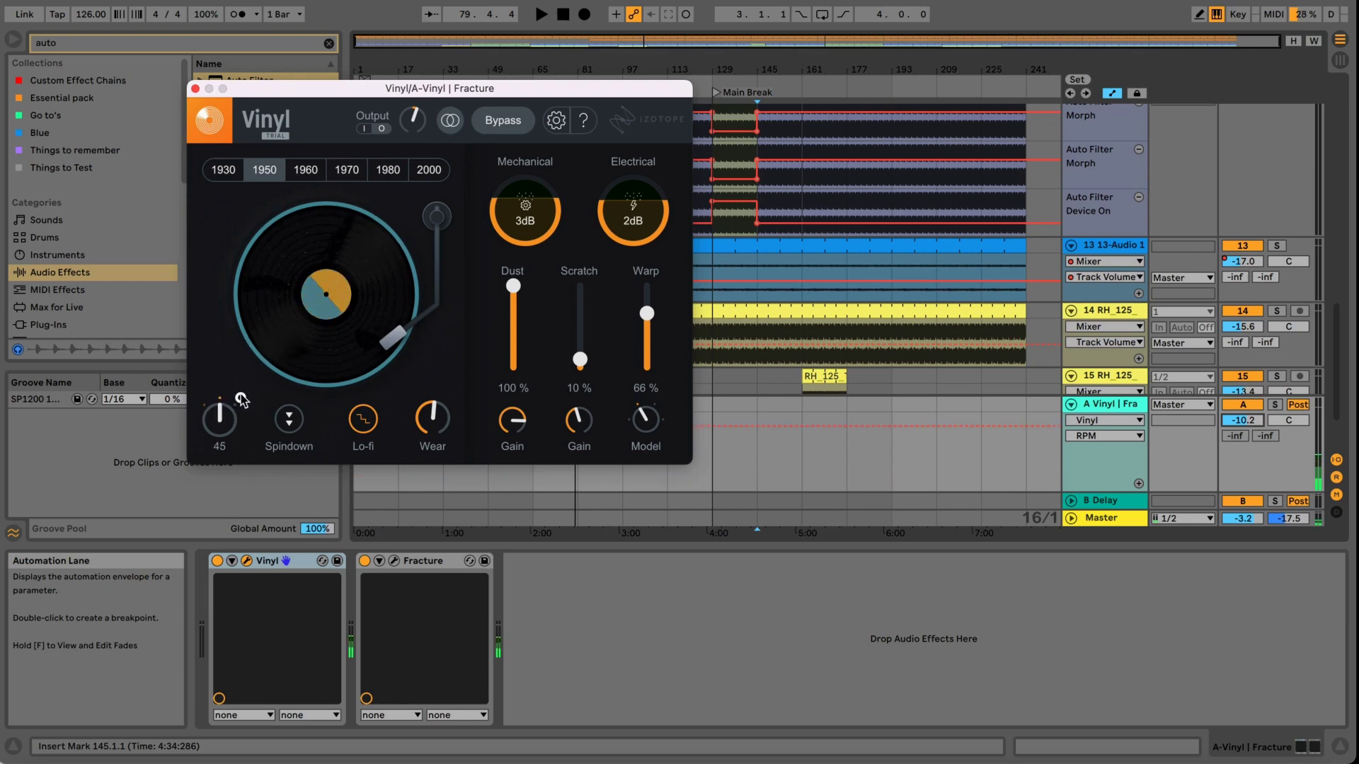
# Audition other record years, settle on 1980, and set mechanical noise to -5 dB, electrical noise to -13 dB, dust to 57% and scratch to 33%.
pyautogui.click(224, 170)
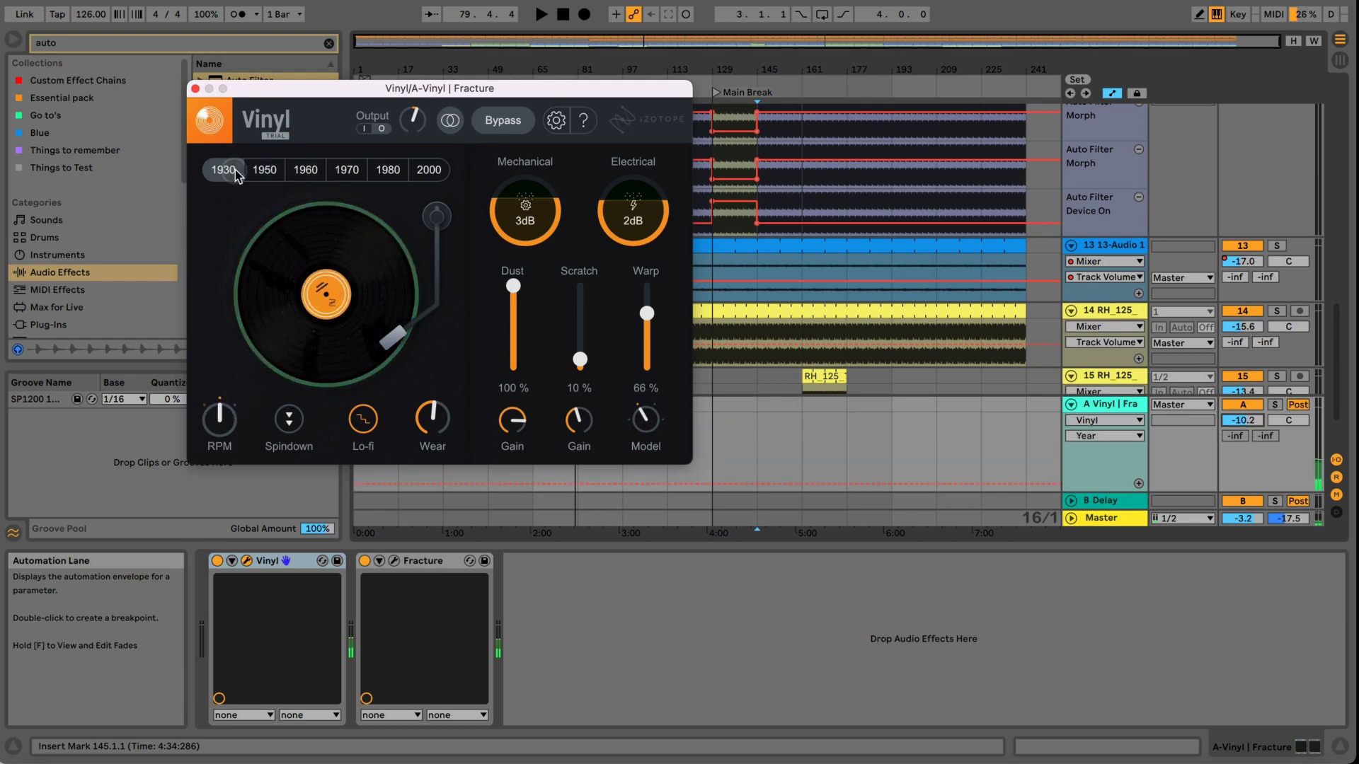
pyautogui.click(354, 170)
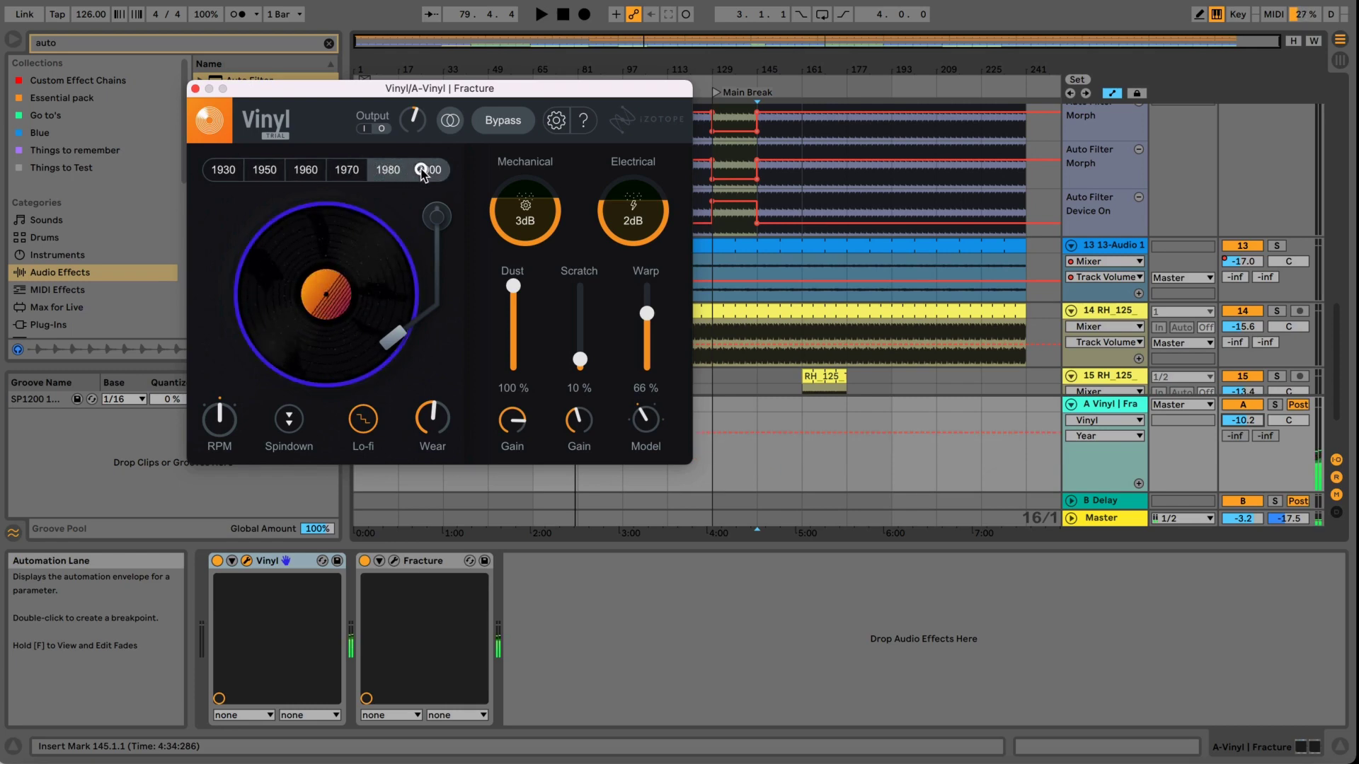
pyautogui.click(421, 171)
pyautogui.click(389, 171)
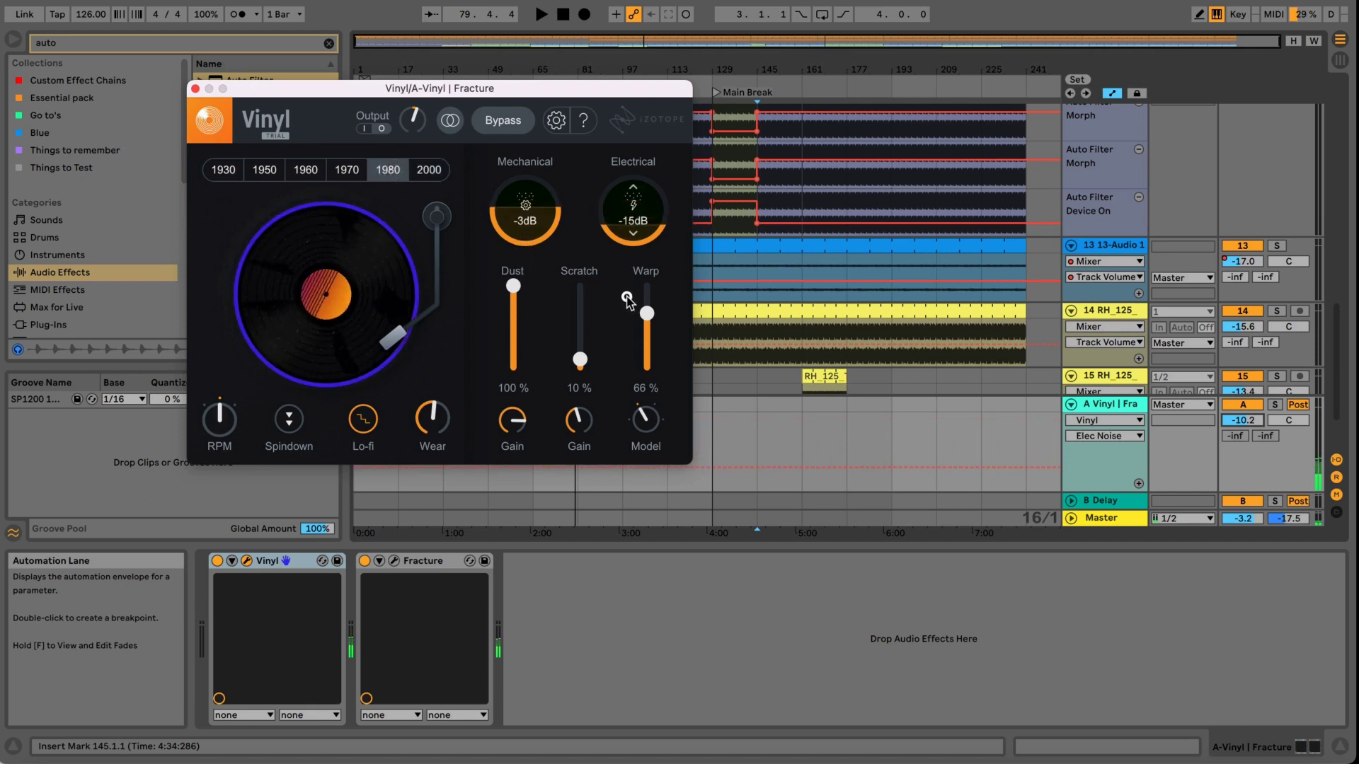
pyautogui.click(365, 171)
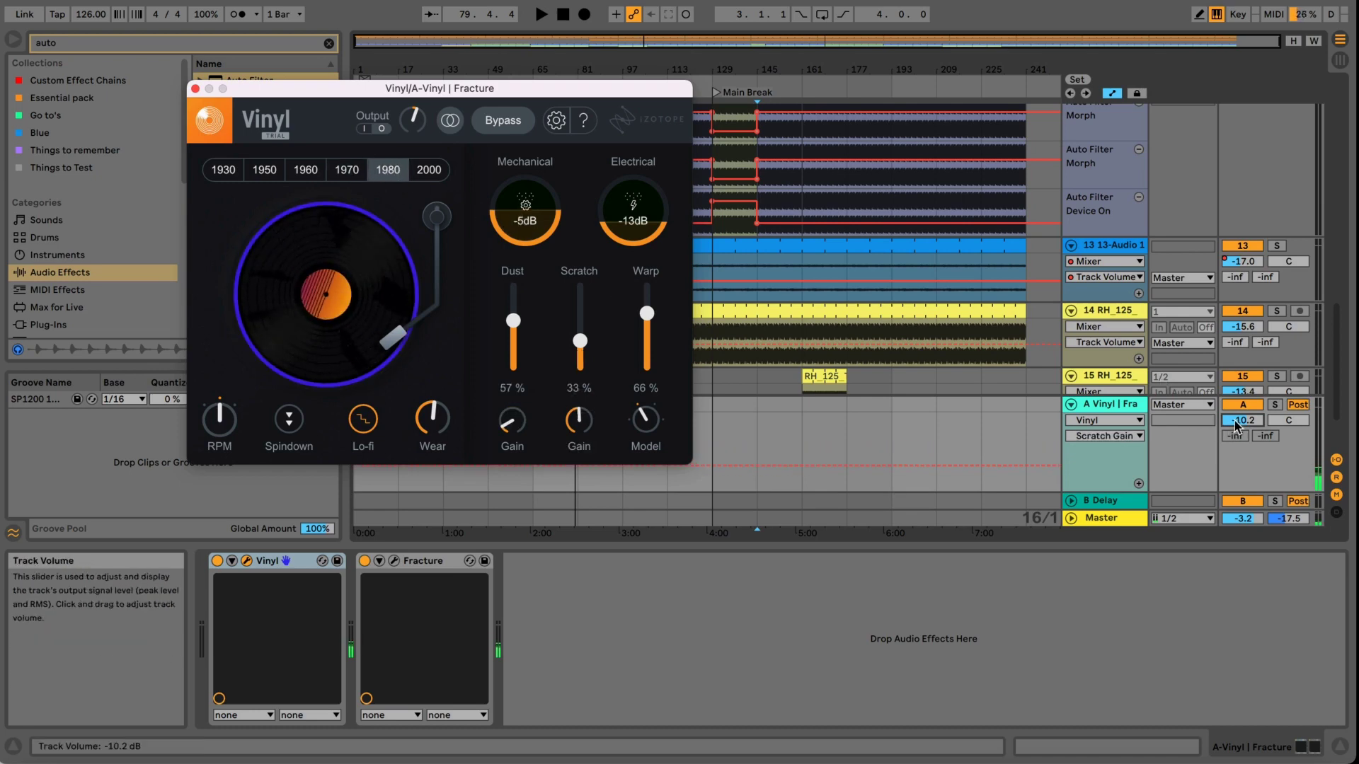
# Start playback and adjust return track A's volume to about -11 dB.
pyautogui.moveTo(1236, 425); pyautogui.dragTo(1237, 422)
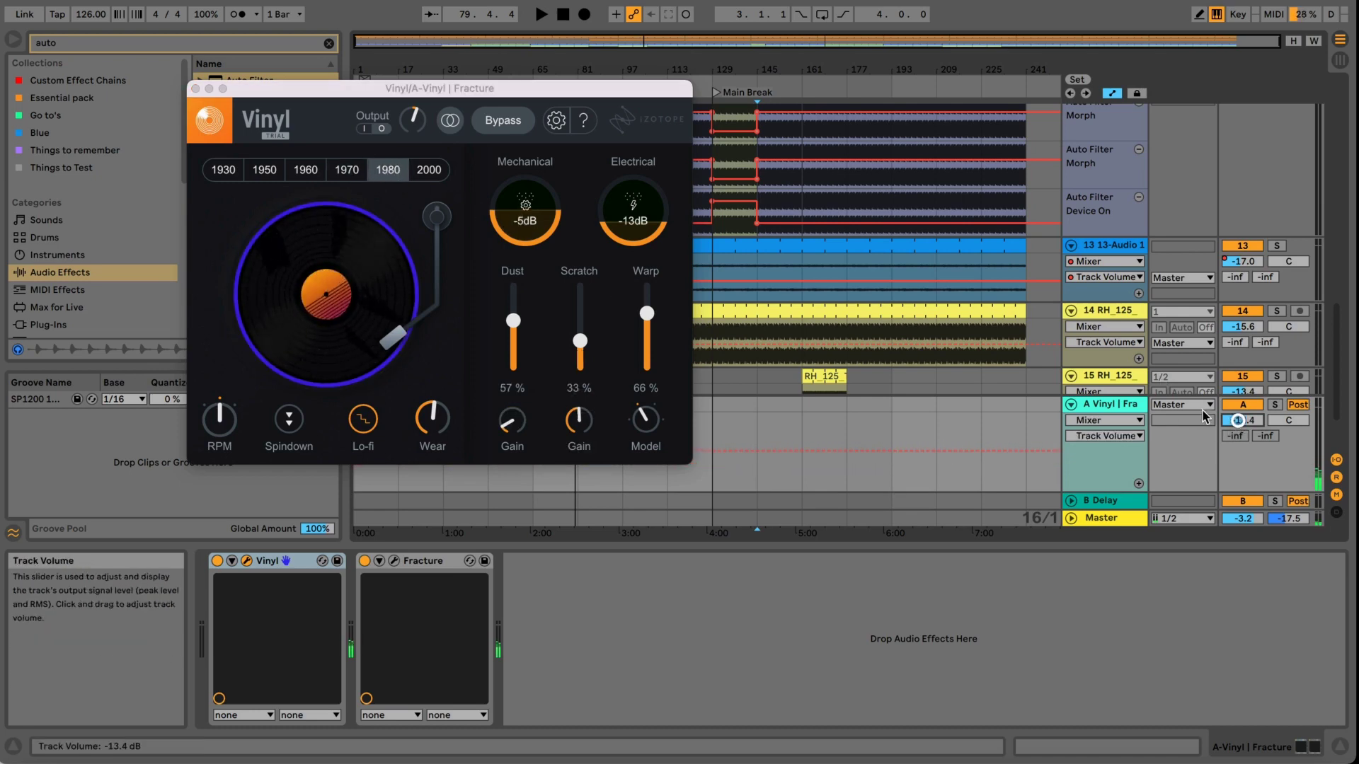
pyautogui.press('space')
pyautogui.click(1250, 421)
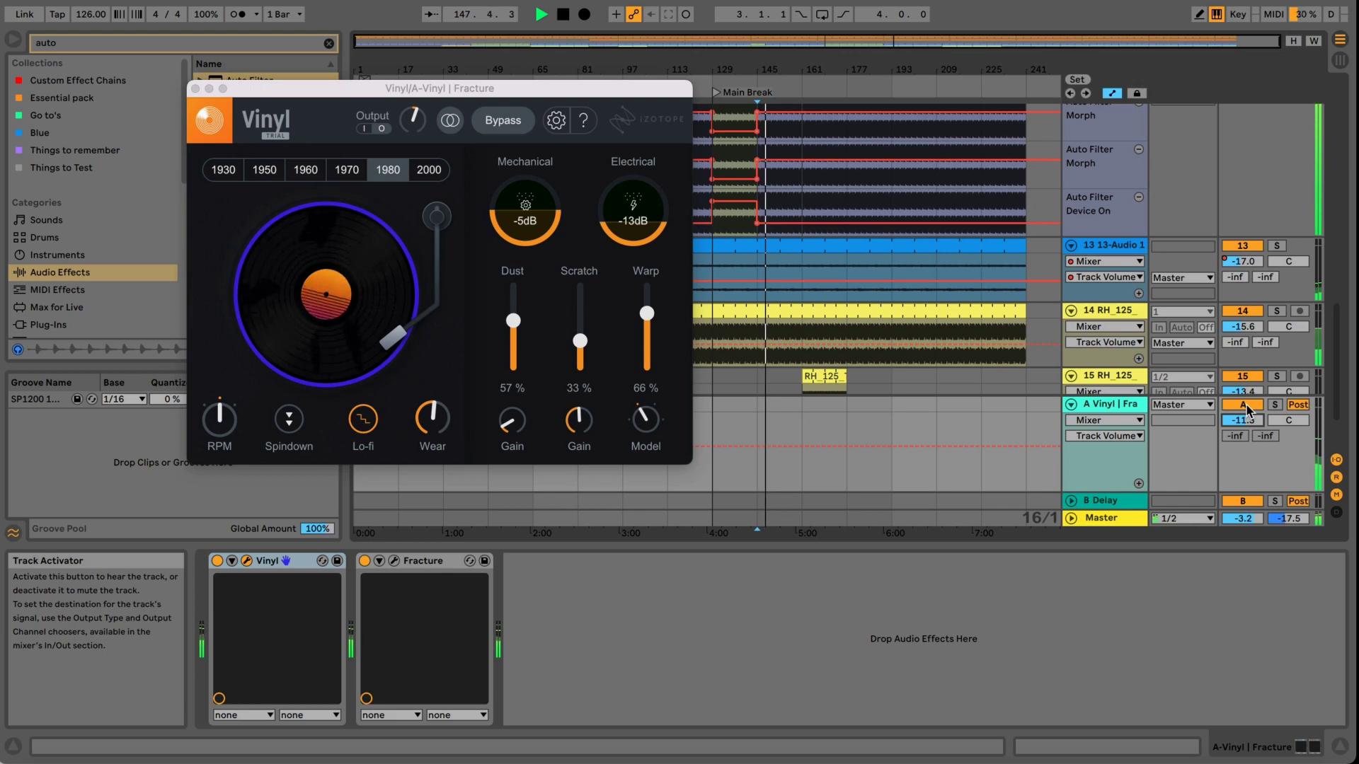
# Set Vinyl's mechanical noise to 0 dB, electrical noise to -9 dB and output gain to 4 dB, and raise return track A's volume to -9.3 dB.
pyautogui.click(1246, 405)
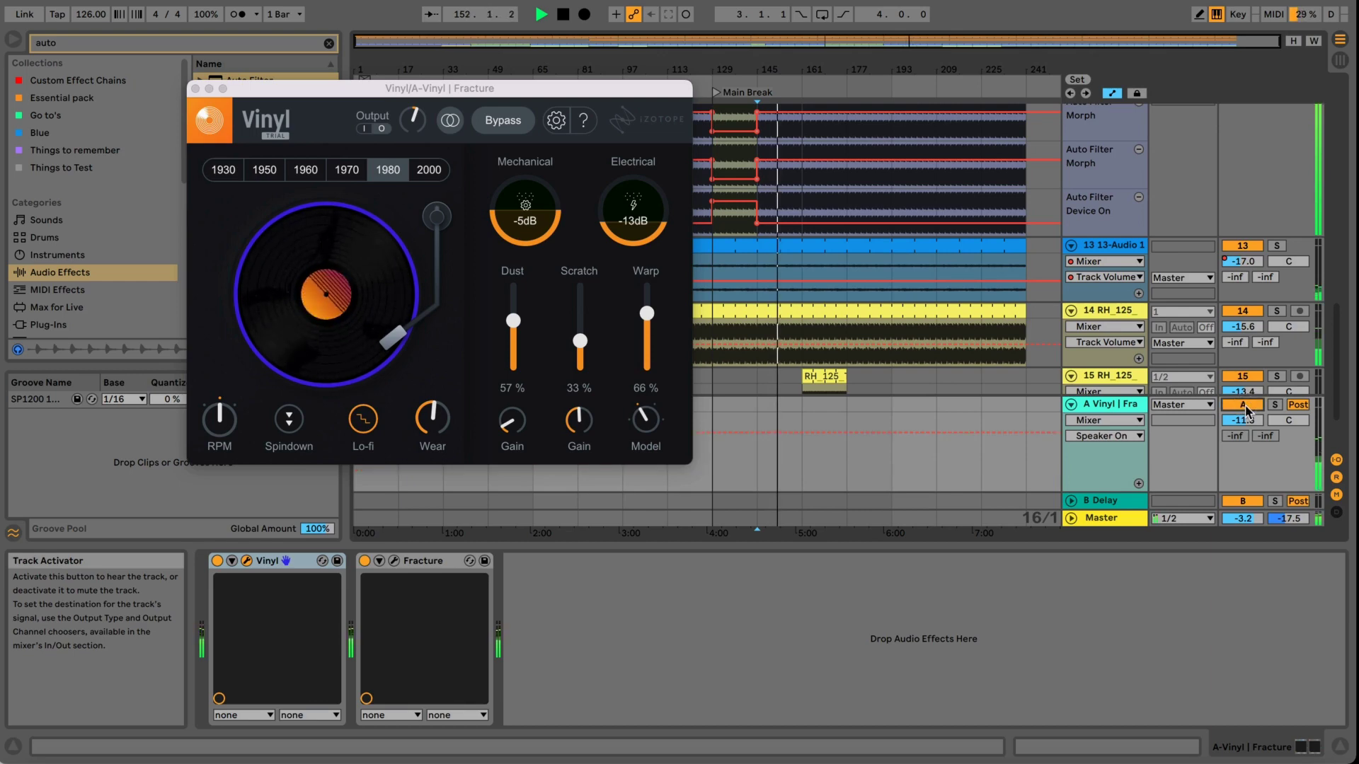
pyautogui.click(645, 207)
pyautogui.moveTo(510, 200); pyautogui.dragTo(510, 181)
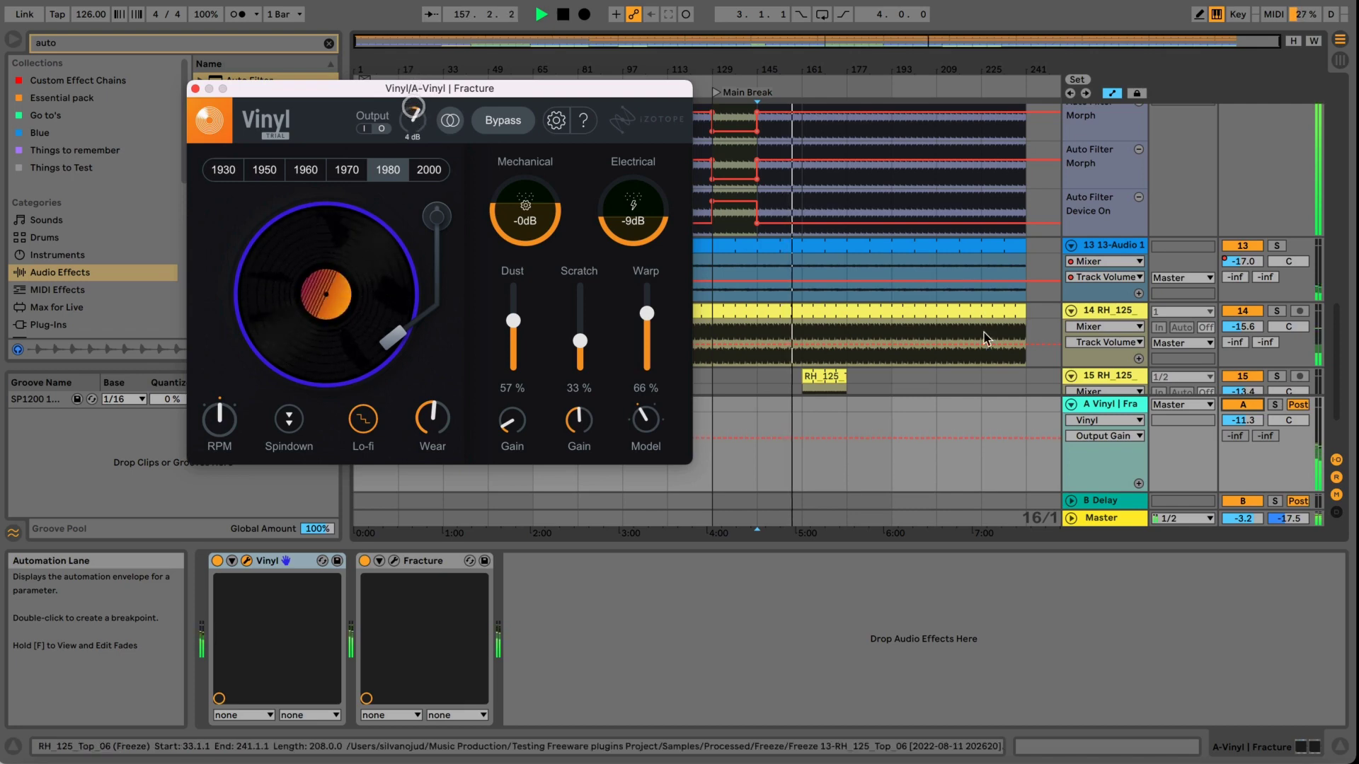
pyautogui.moveTo(1245, 420); pyautogui.dragTo(1249, 416)
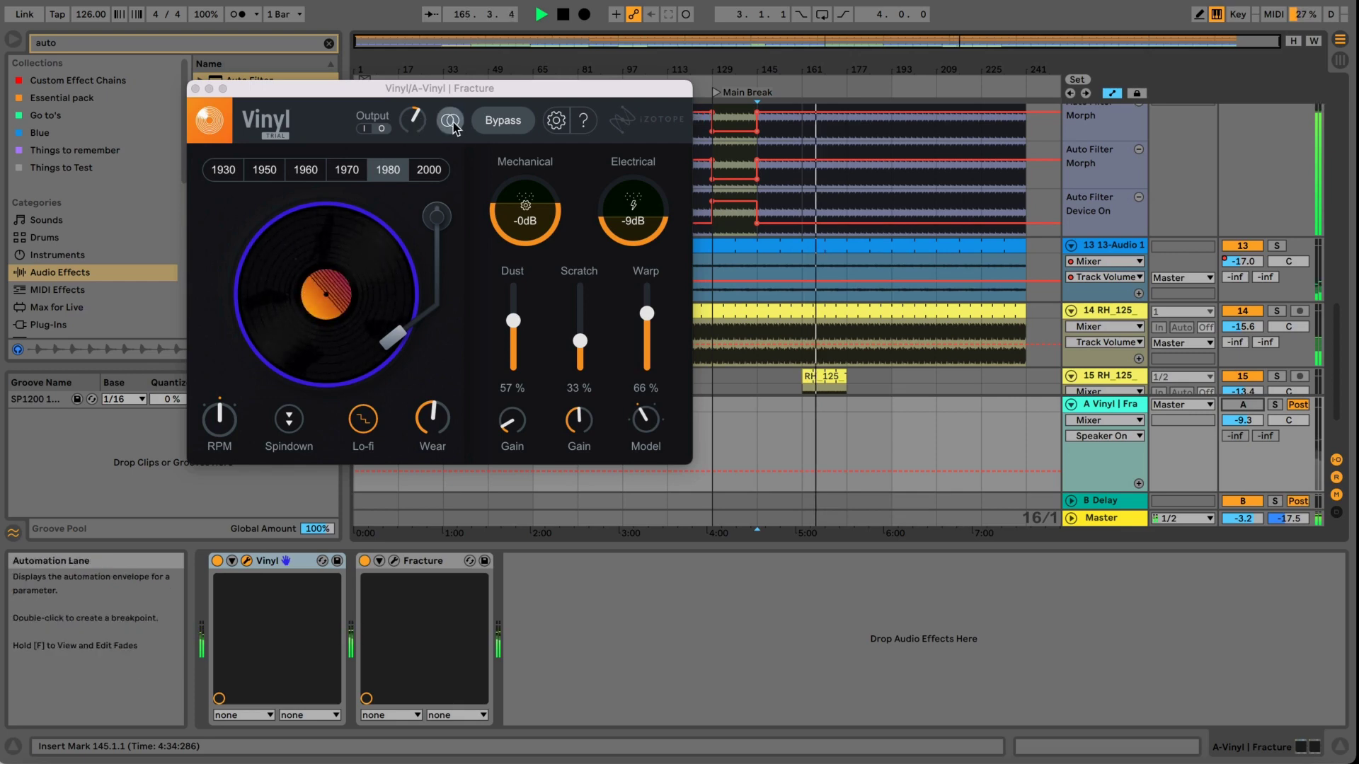
# Solo return track A and compare Vinyl's mono output with its stereo output.
pyautogui.click(453, 125)
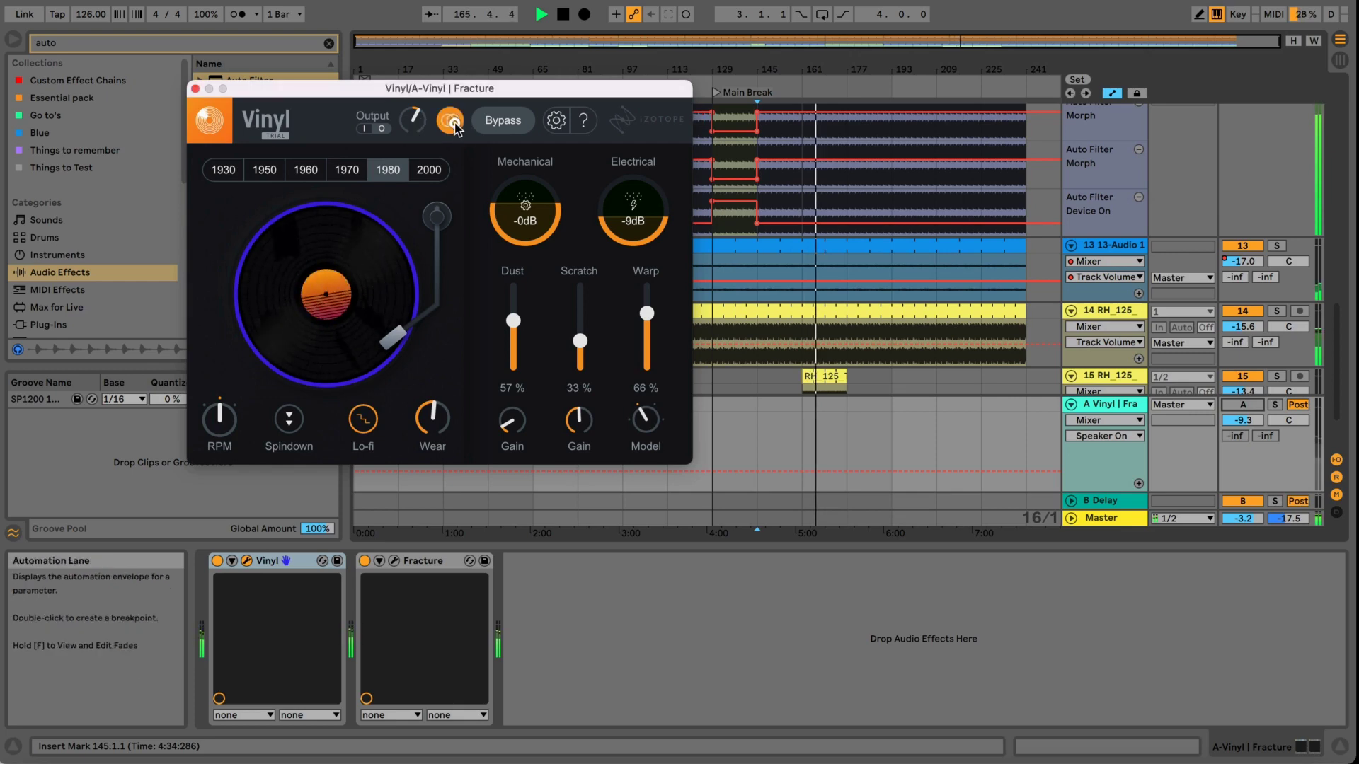
pyautogui.click(1234, 407)
pyautogui.click(1275, 404)
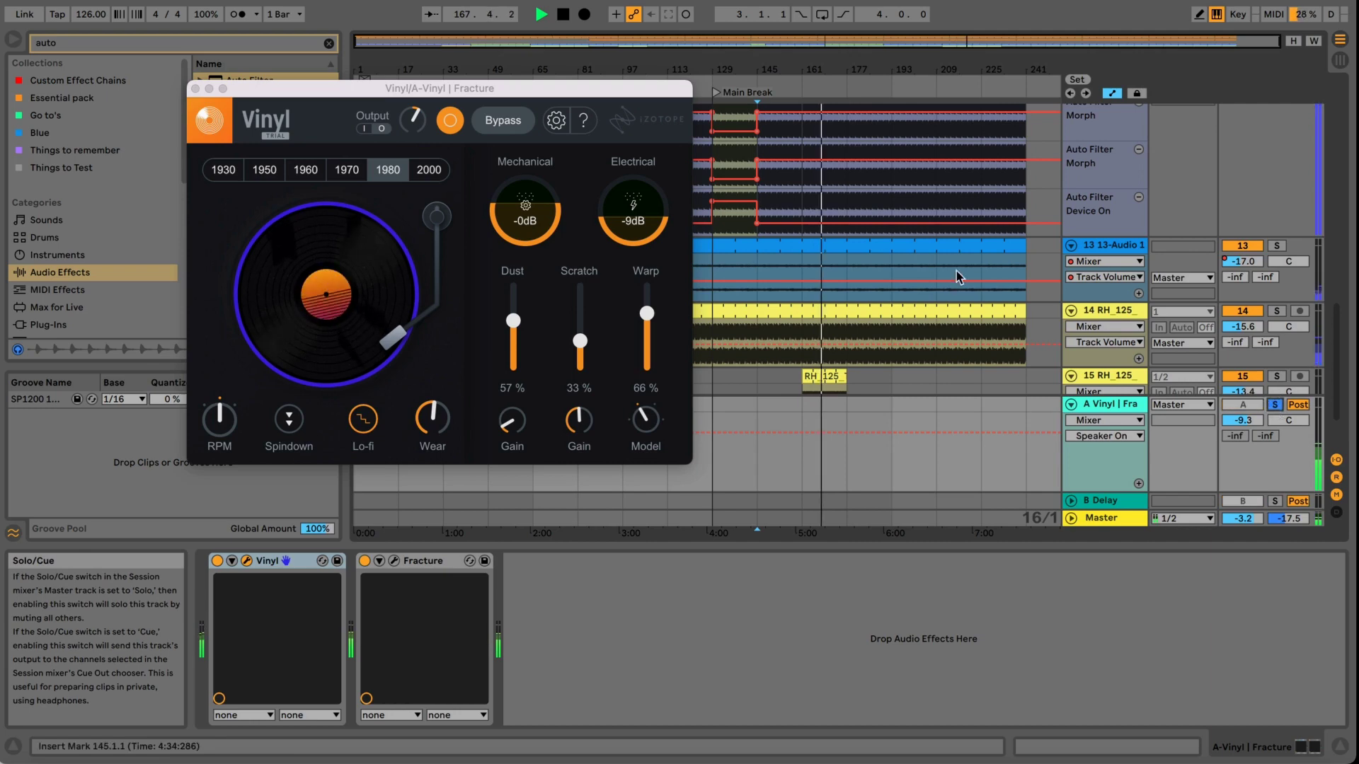
pyautogui.click(452, 121)
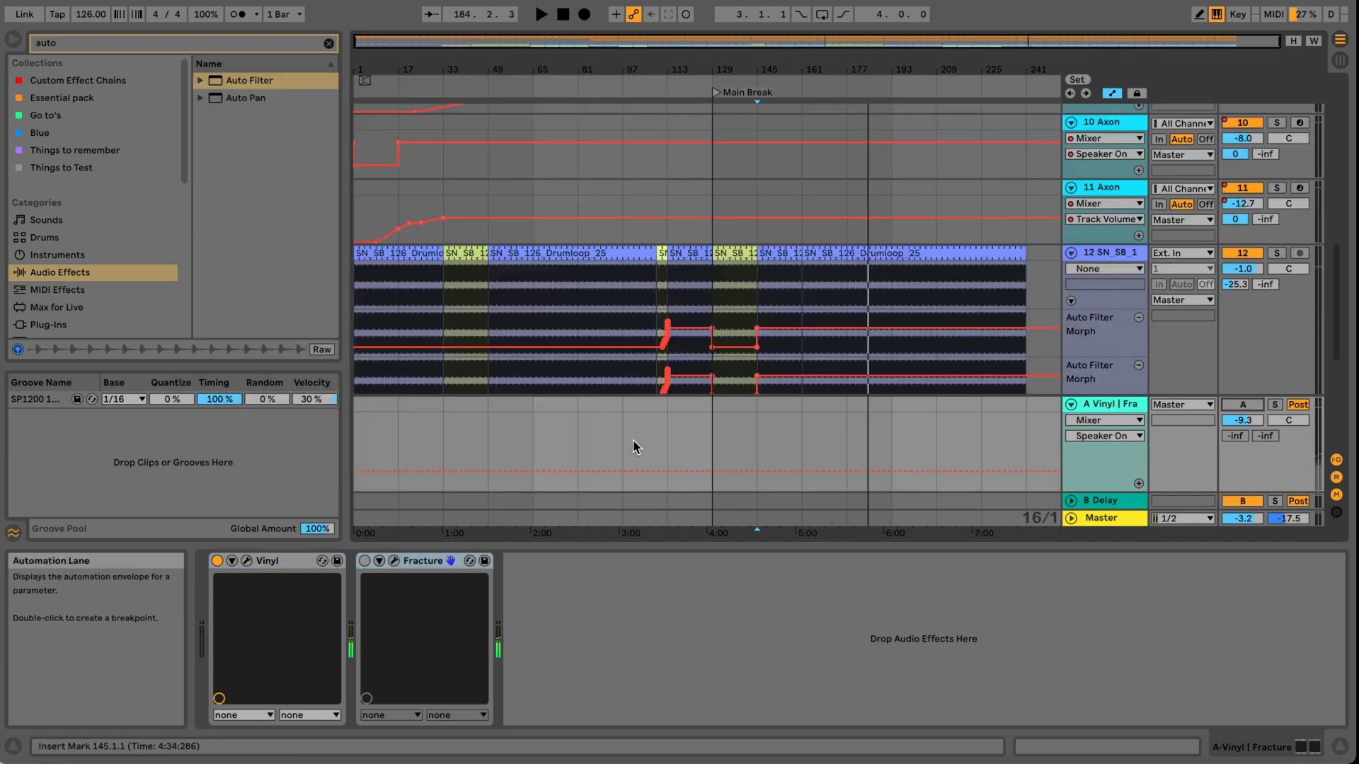
# Reopen Vinyl on return track A to review its settings, and close its window.
pyautogui.scroll(-5, 633, 442)
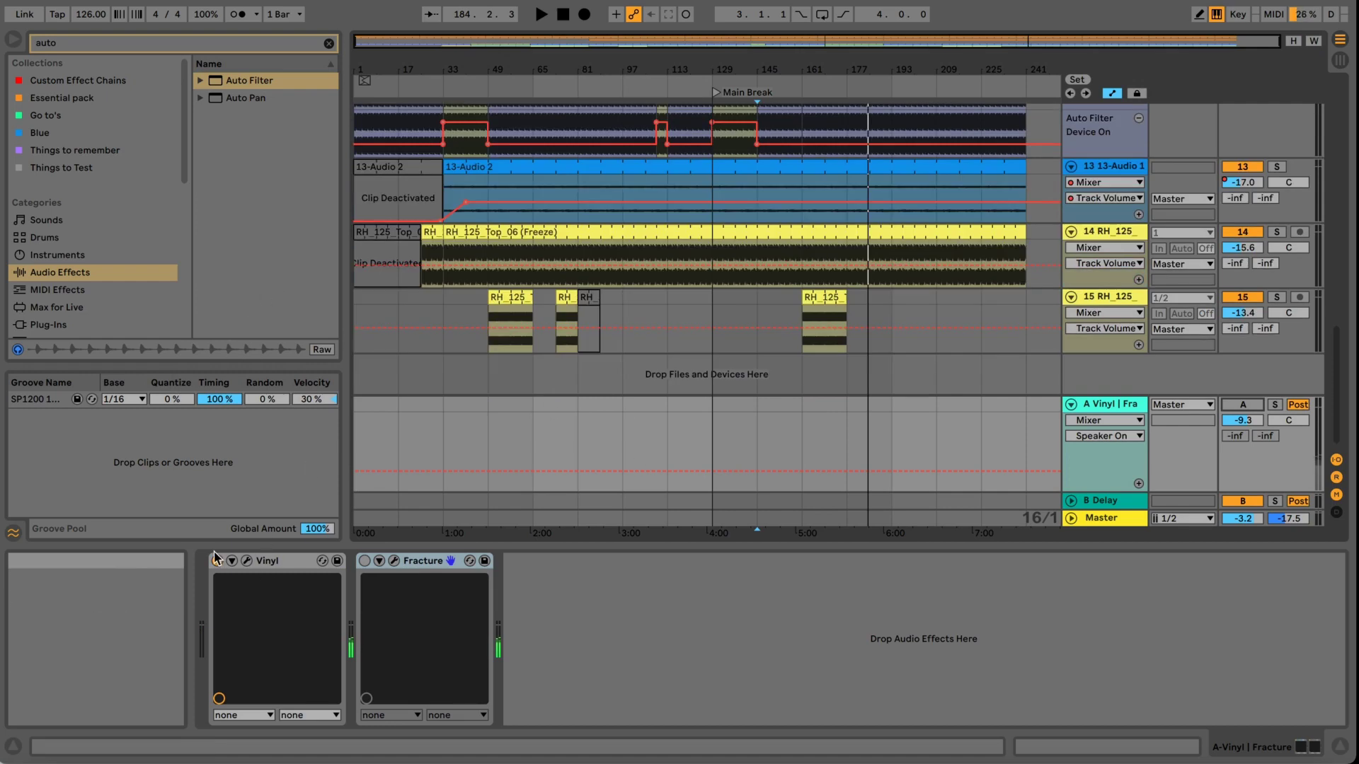
pyautogui.click(247, 561)
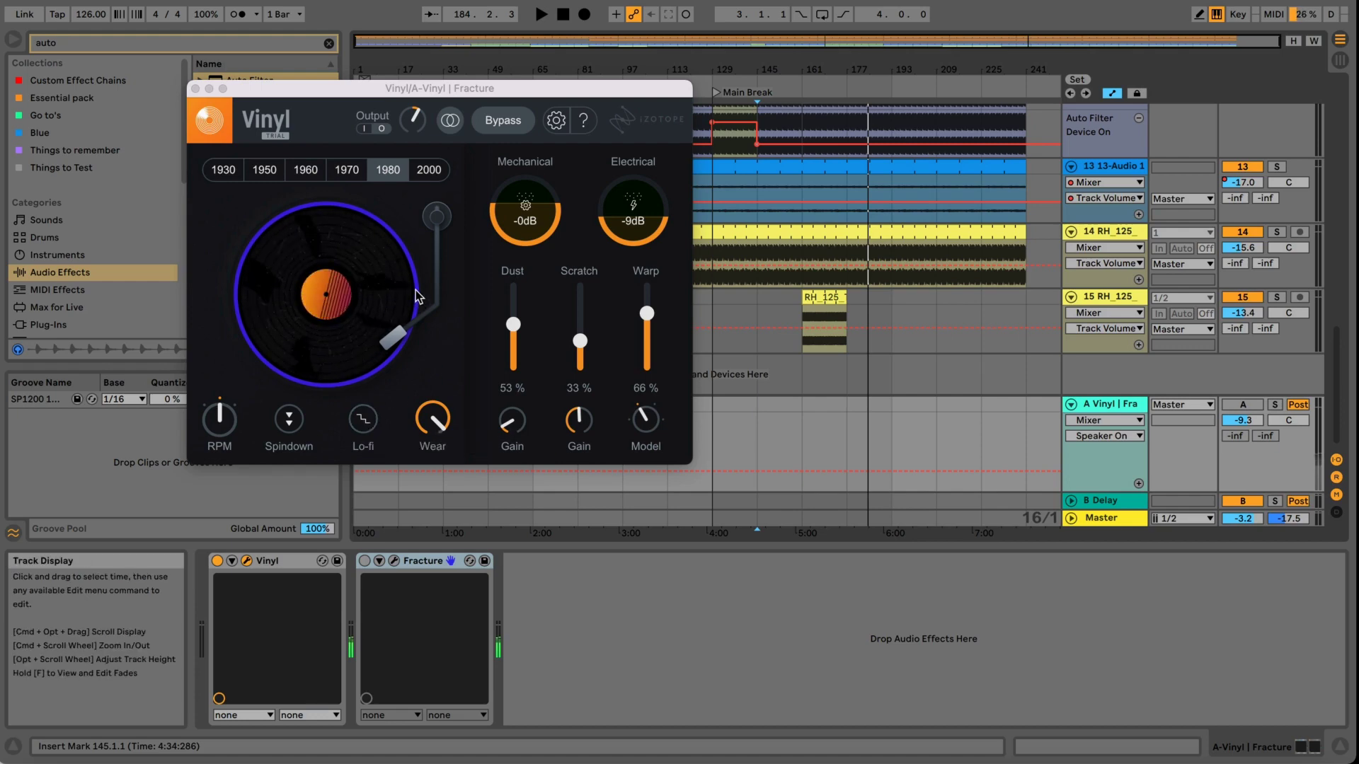
pyautogui.click(195, 89)
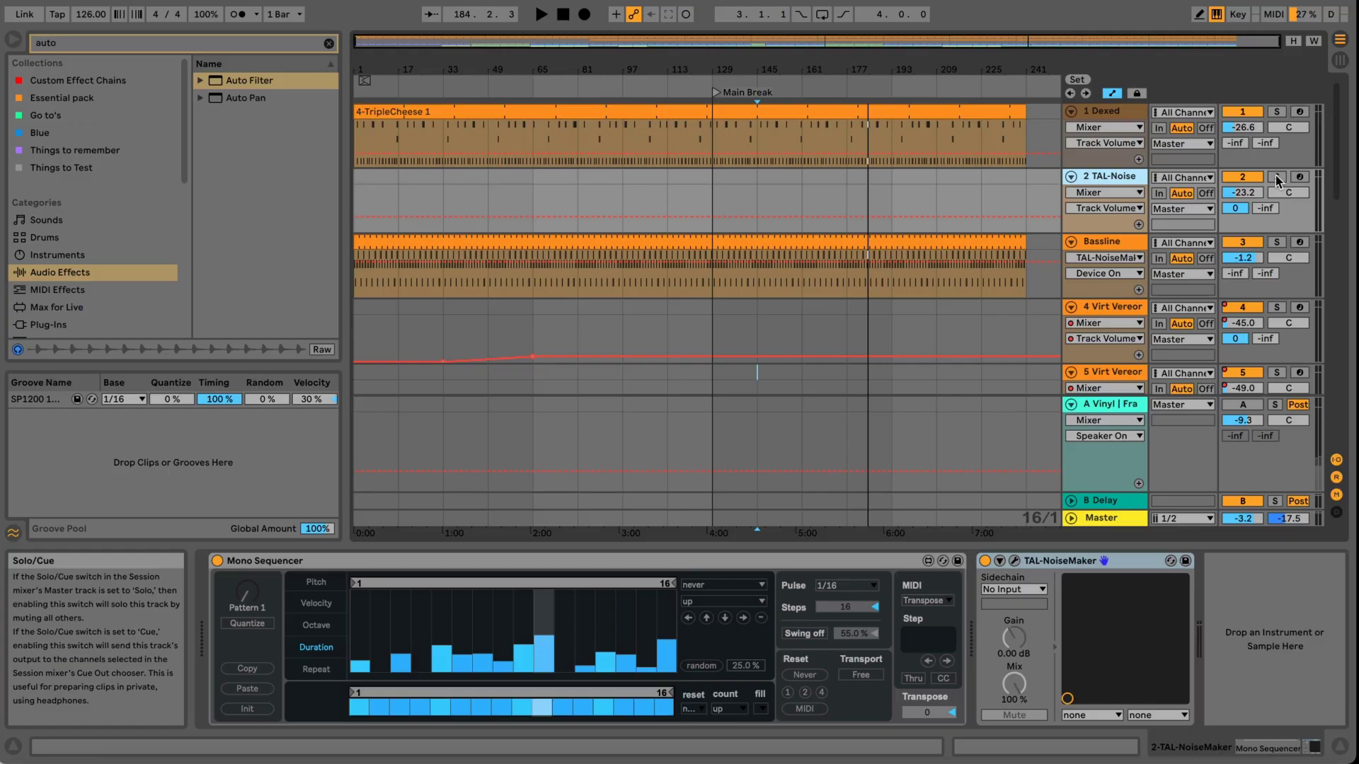
# Audition track 14's RH_125 top loop in solo from about bar 73, switching the solo briefly to track 15 for comparison.
pyautogui.scroll(-15, 742, 193)
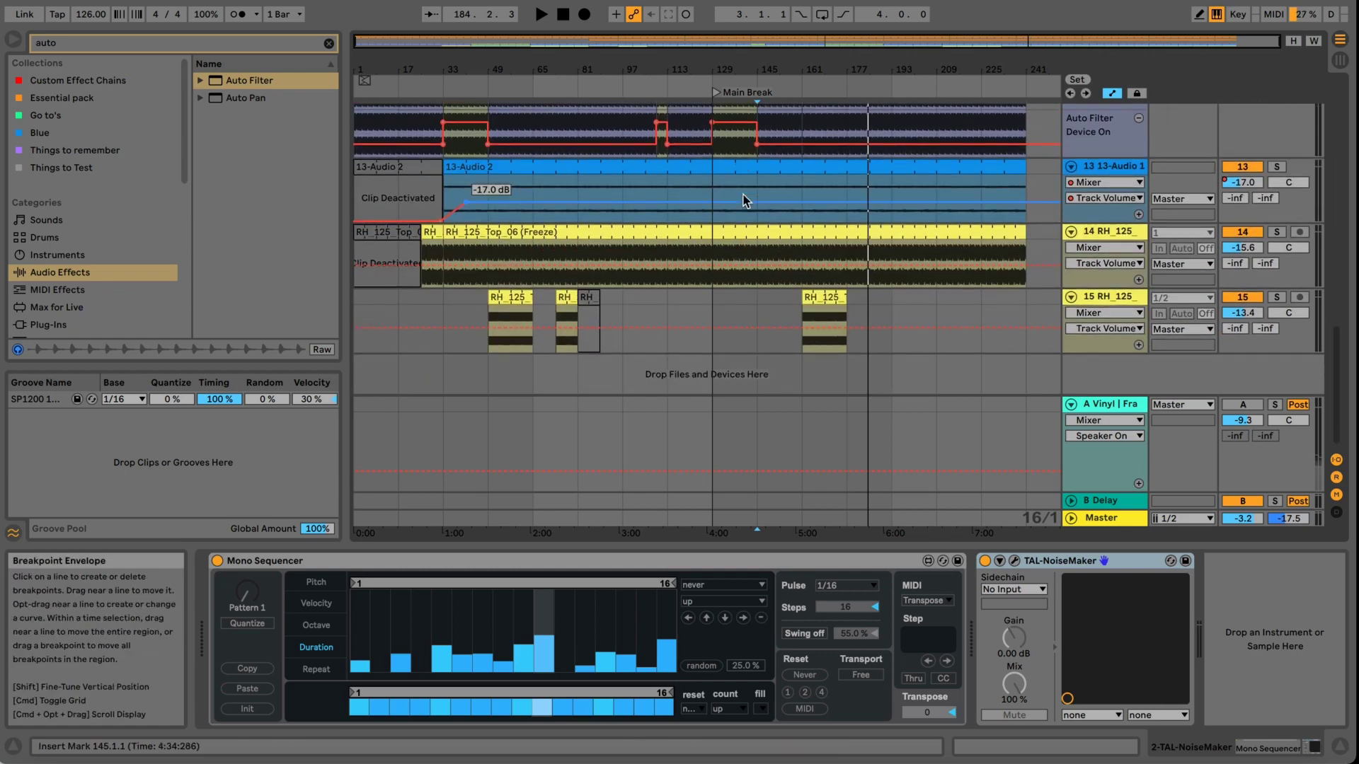
pyautogui.scroll(3, 965, 257)
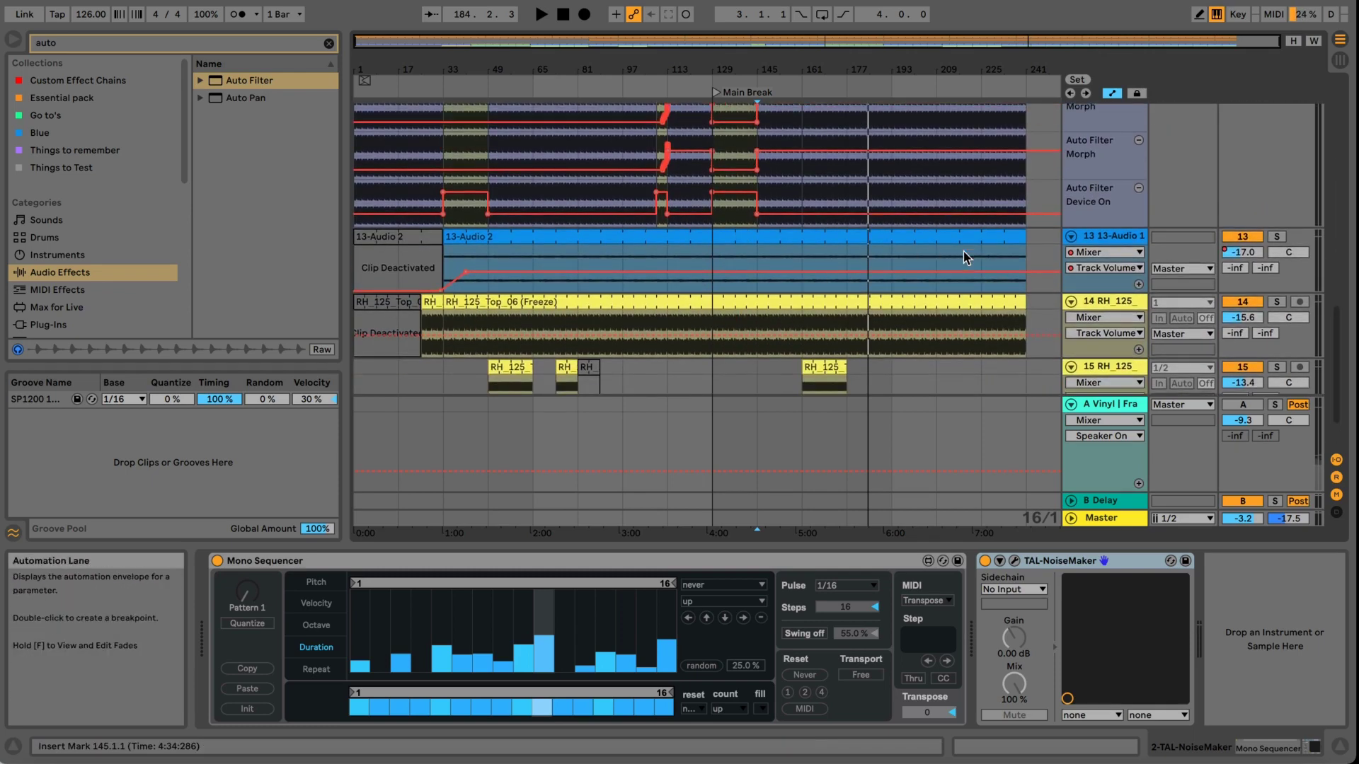
pyautogui.click(1276, 301)
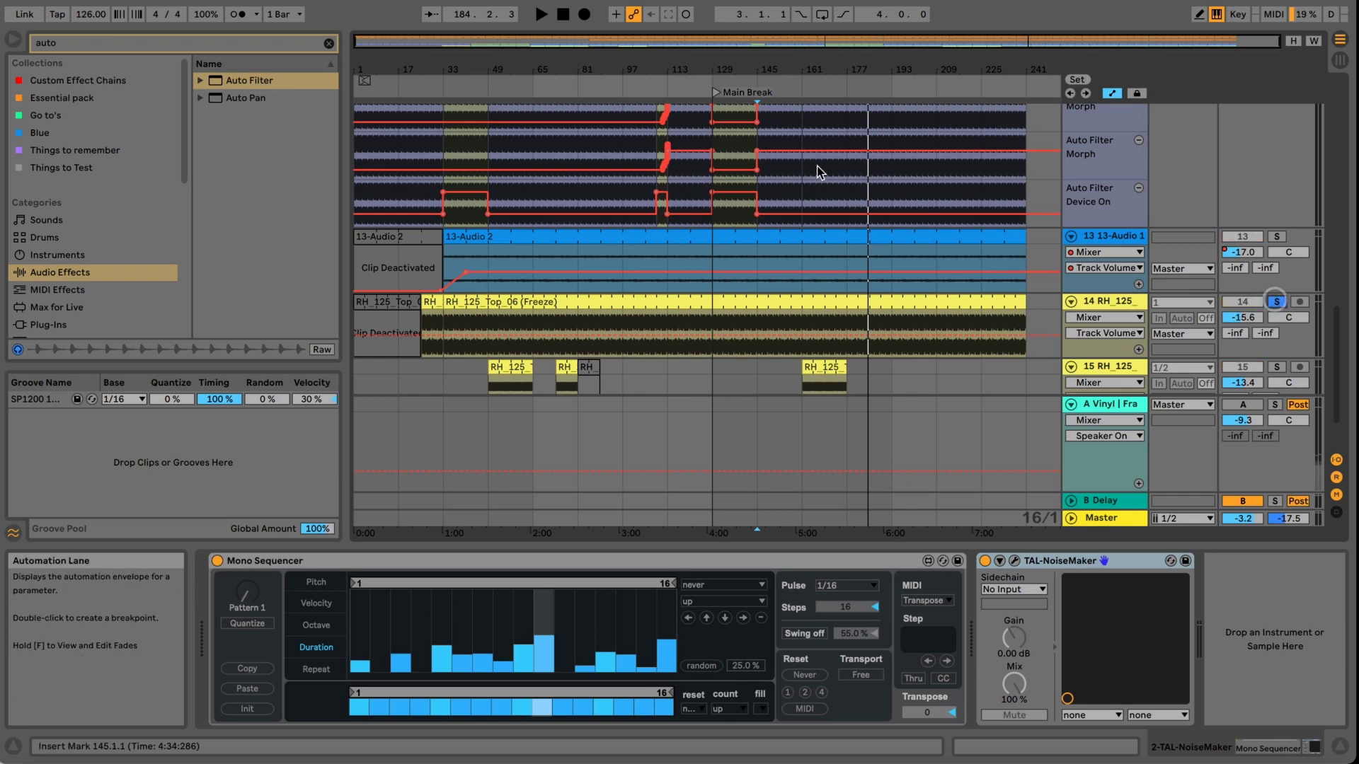
pyautogui.click(556, 87)
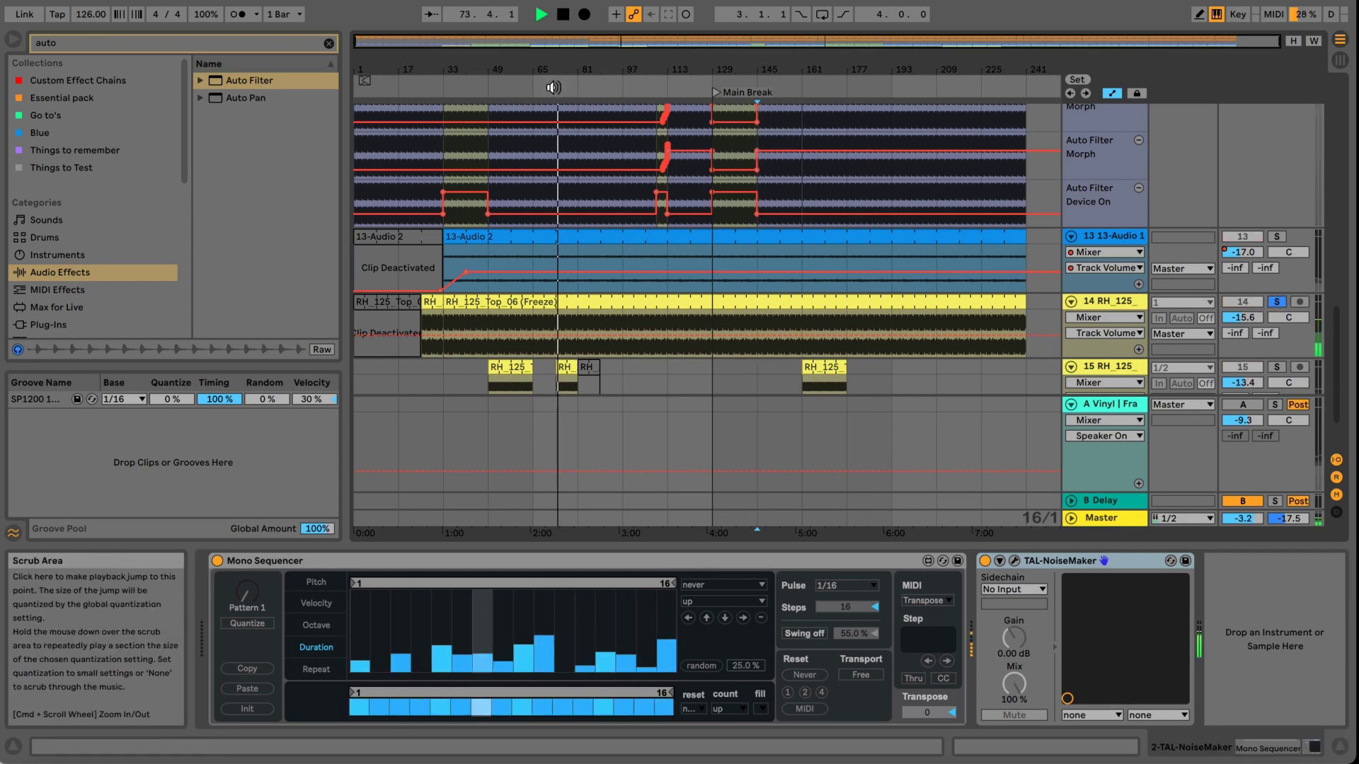
pyautogui.click(1274, 367)
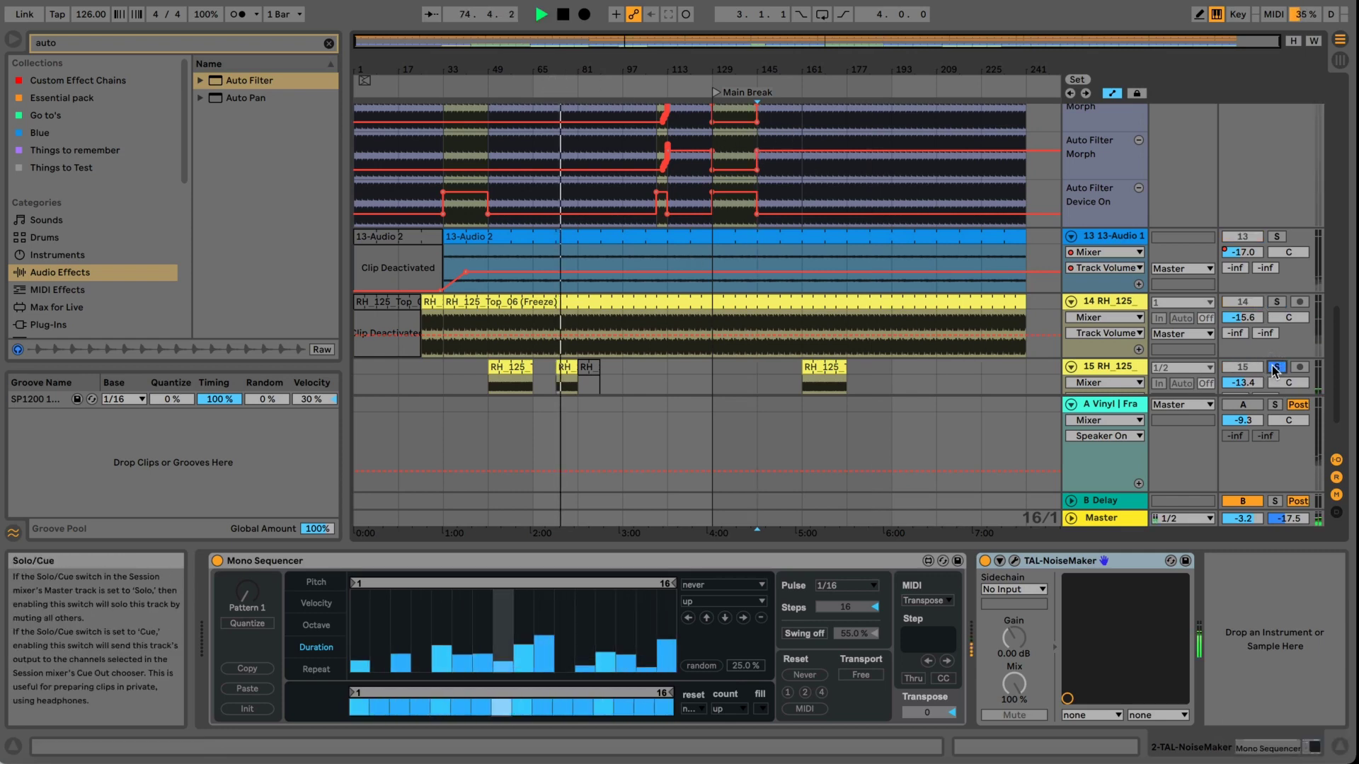
pyautogui.click(1274, 302)
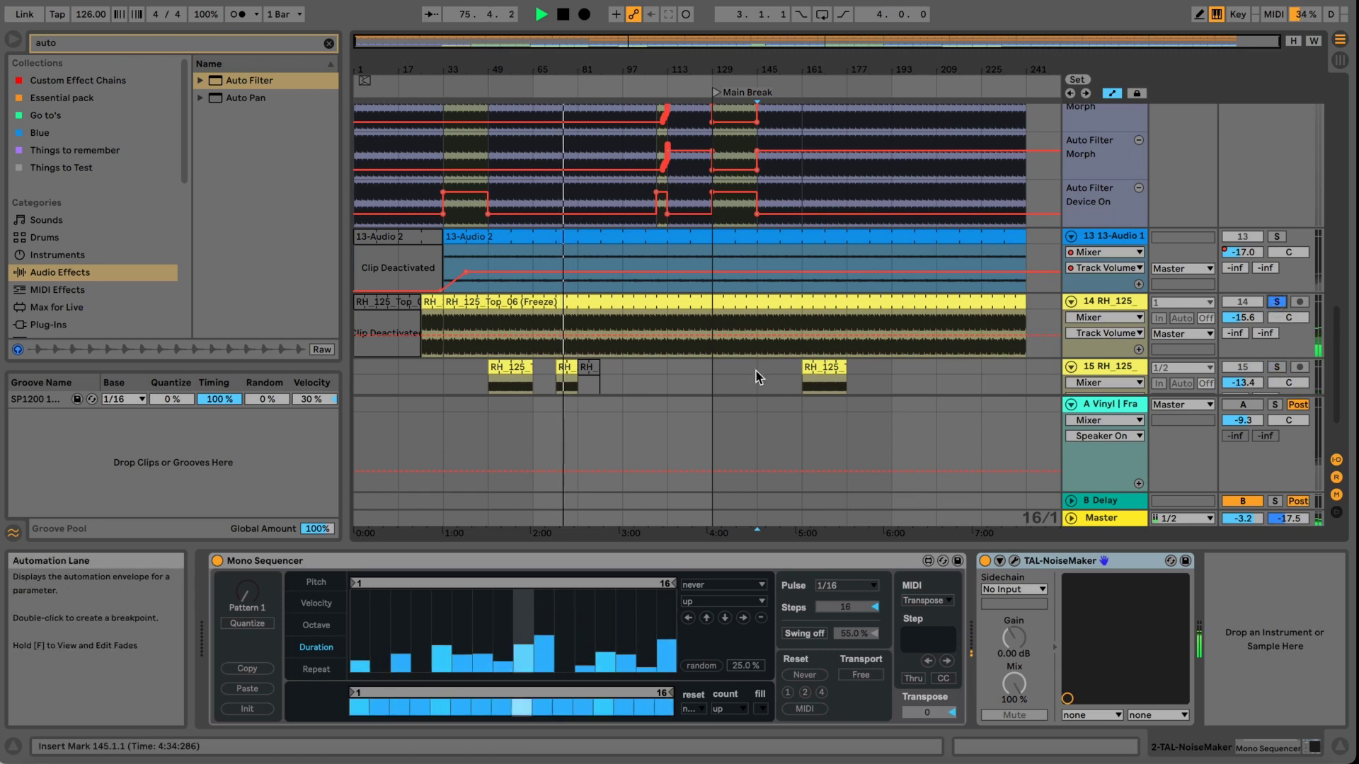
# Audition the SN_SB_126 drum loop on track 12 in solo, clear the solo and stop playback.
pyautogui.scroll(1, 1249, 256)
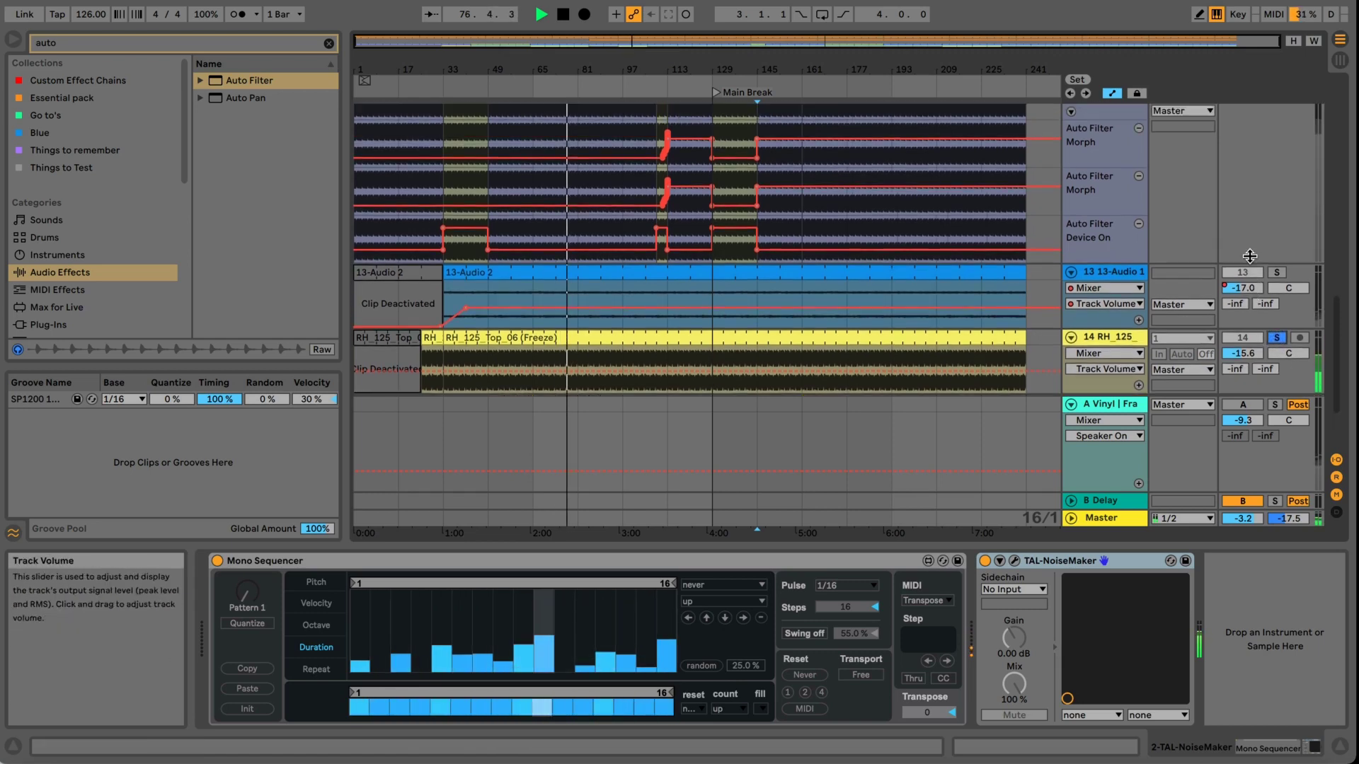
pyautogui.scroll(2, 1249, 256)
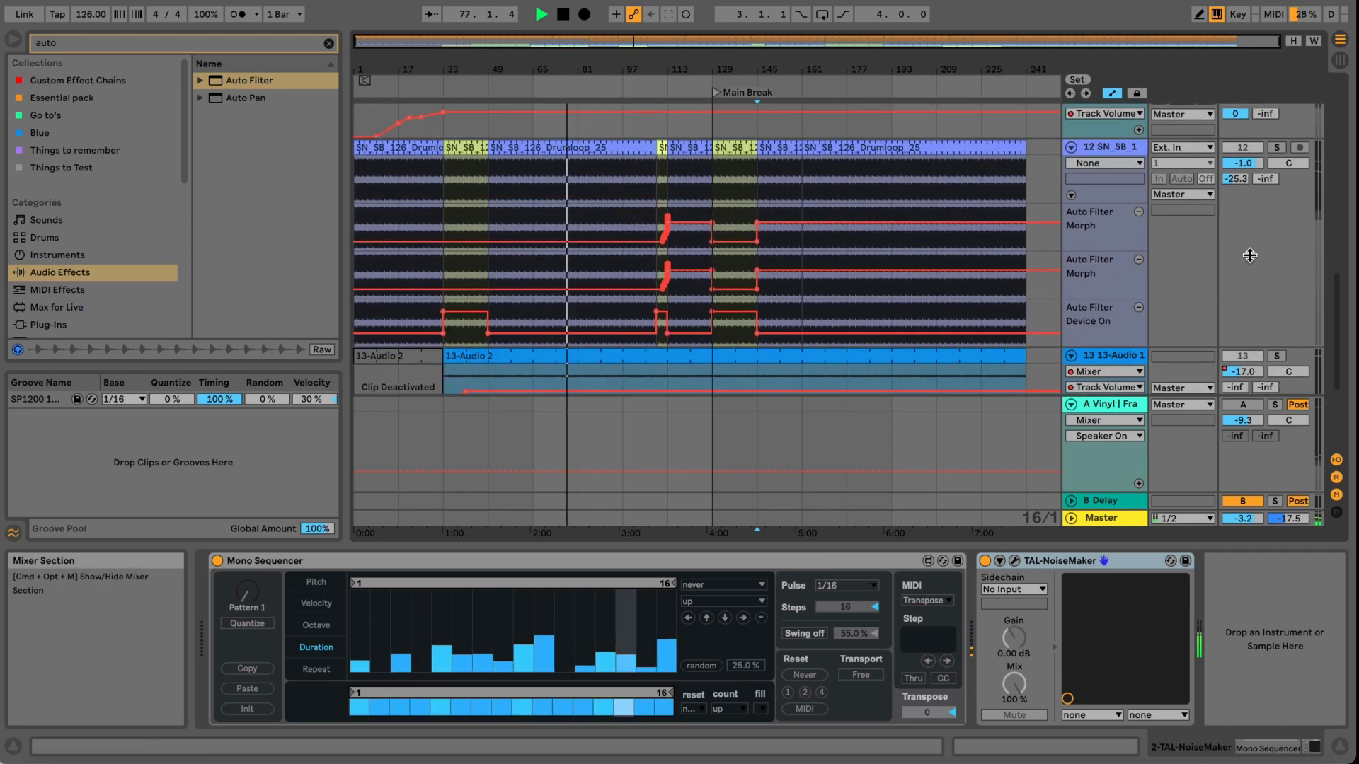
pyautogui.click(1278, 148)
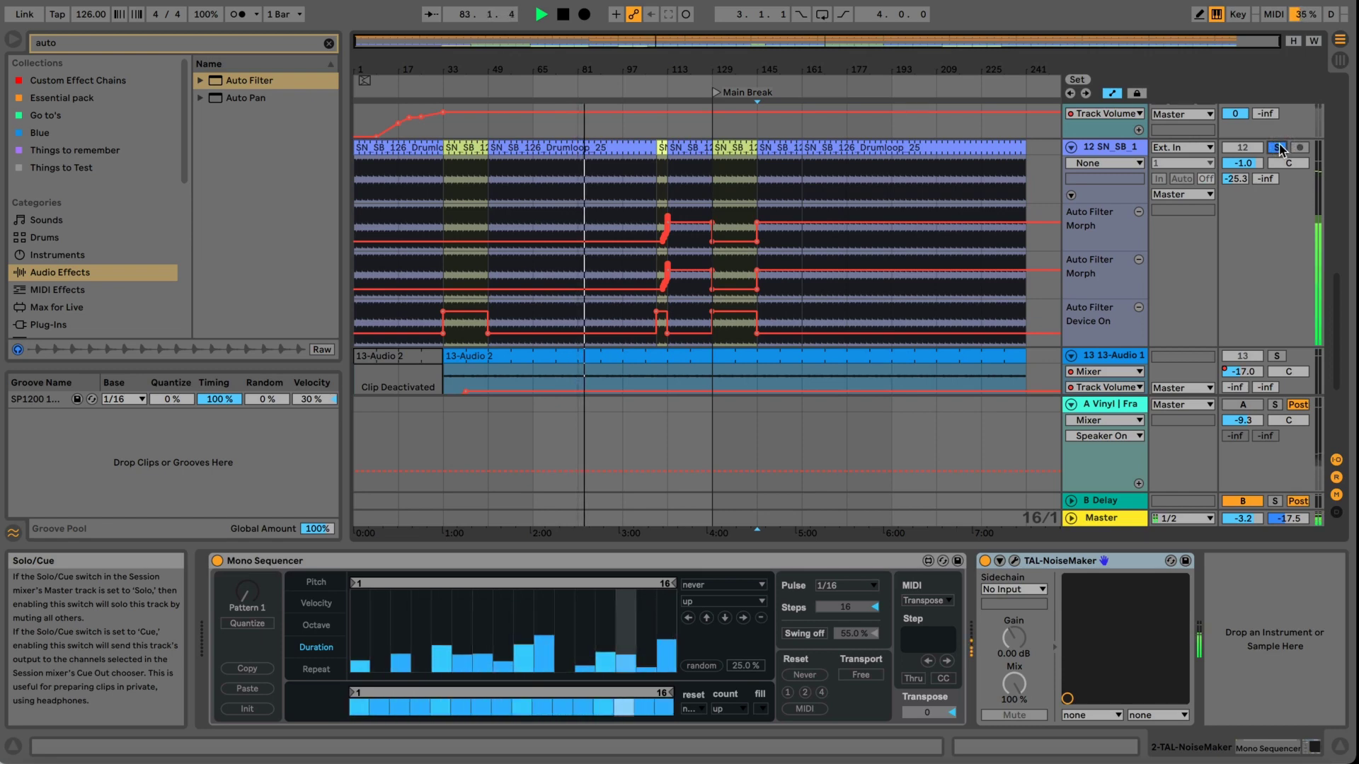
pyautogui.click(1278, 148)
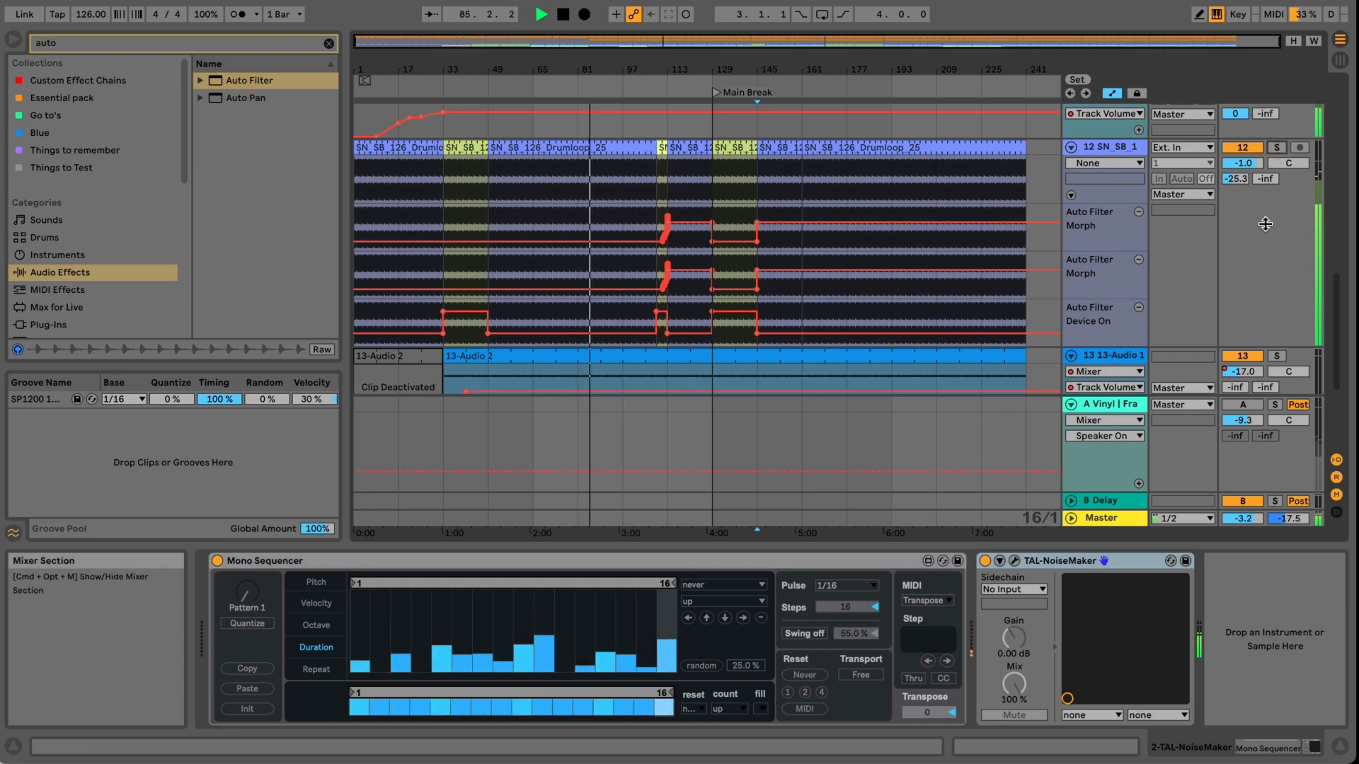
pyautogui.press('space')
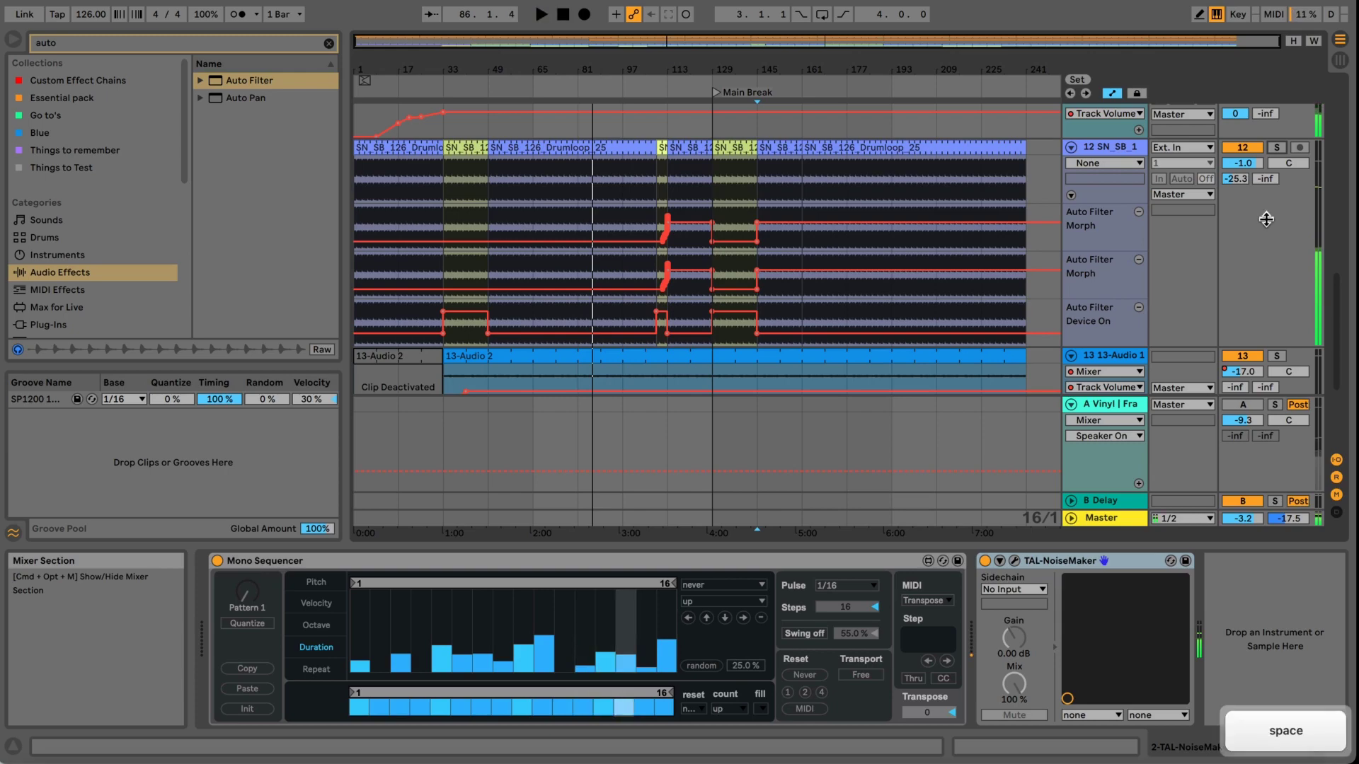
# Select the TAL-NoiseMaker track and open its synth window.
pyautogui.scroll(6, 1263, 221)
pyautogui.scroll(-4, 1264, 221)
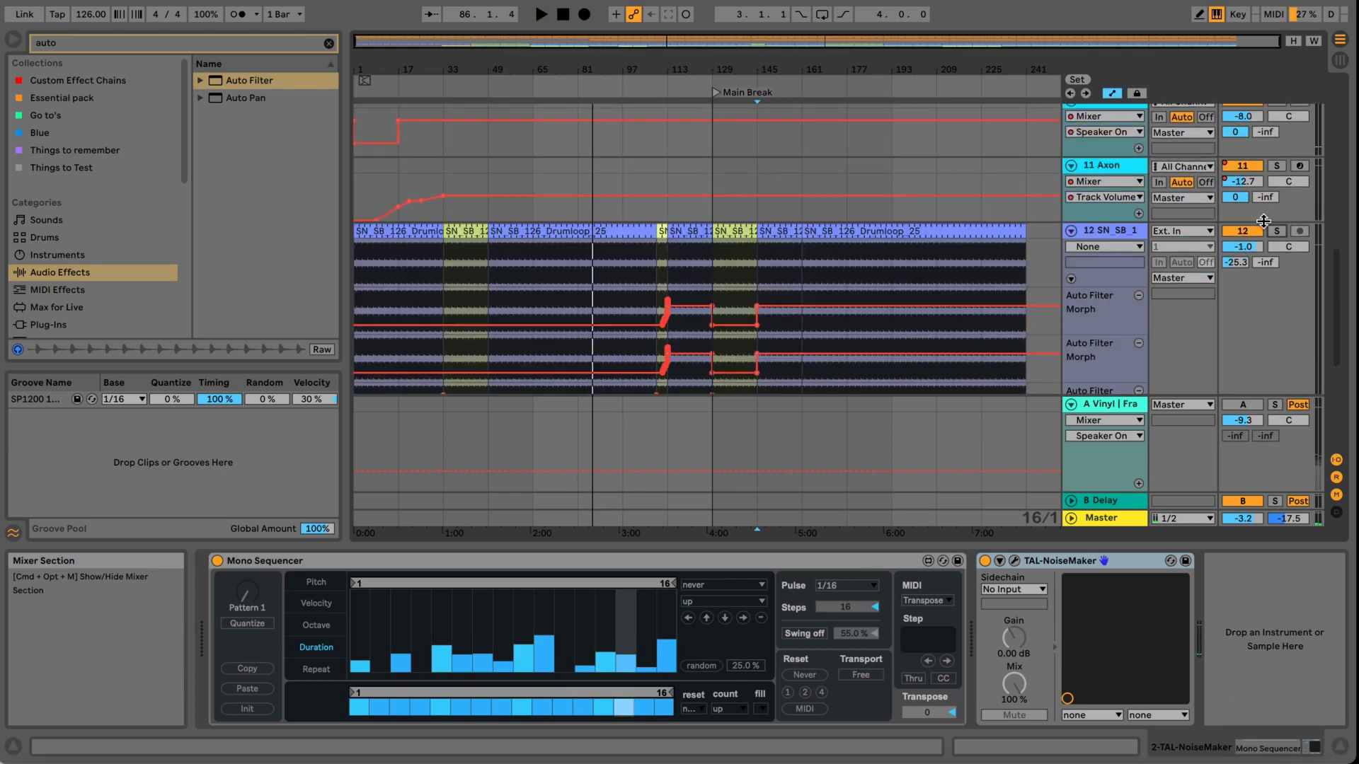
pyautogui.scroll(6, 1225, 295)
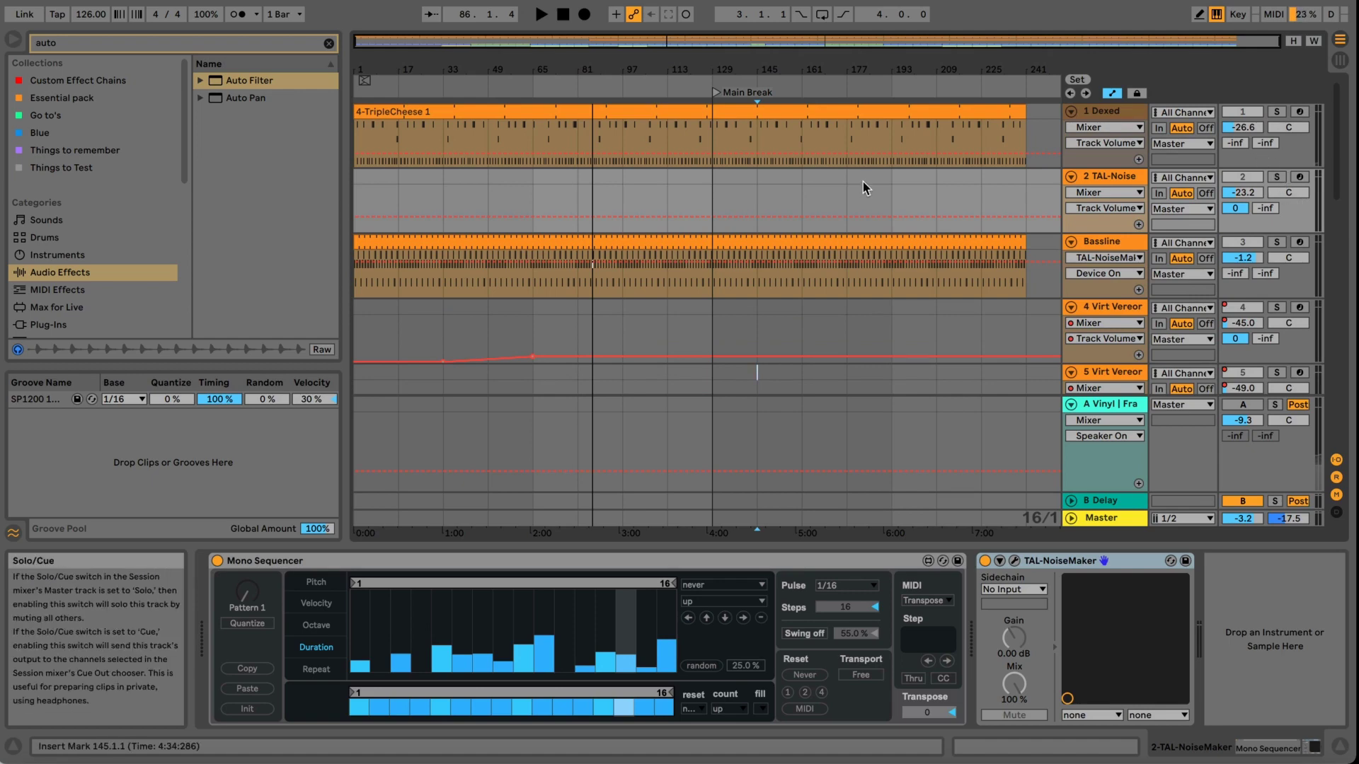
pyautogui.click(1090, 176)
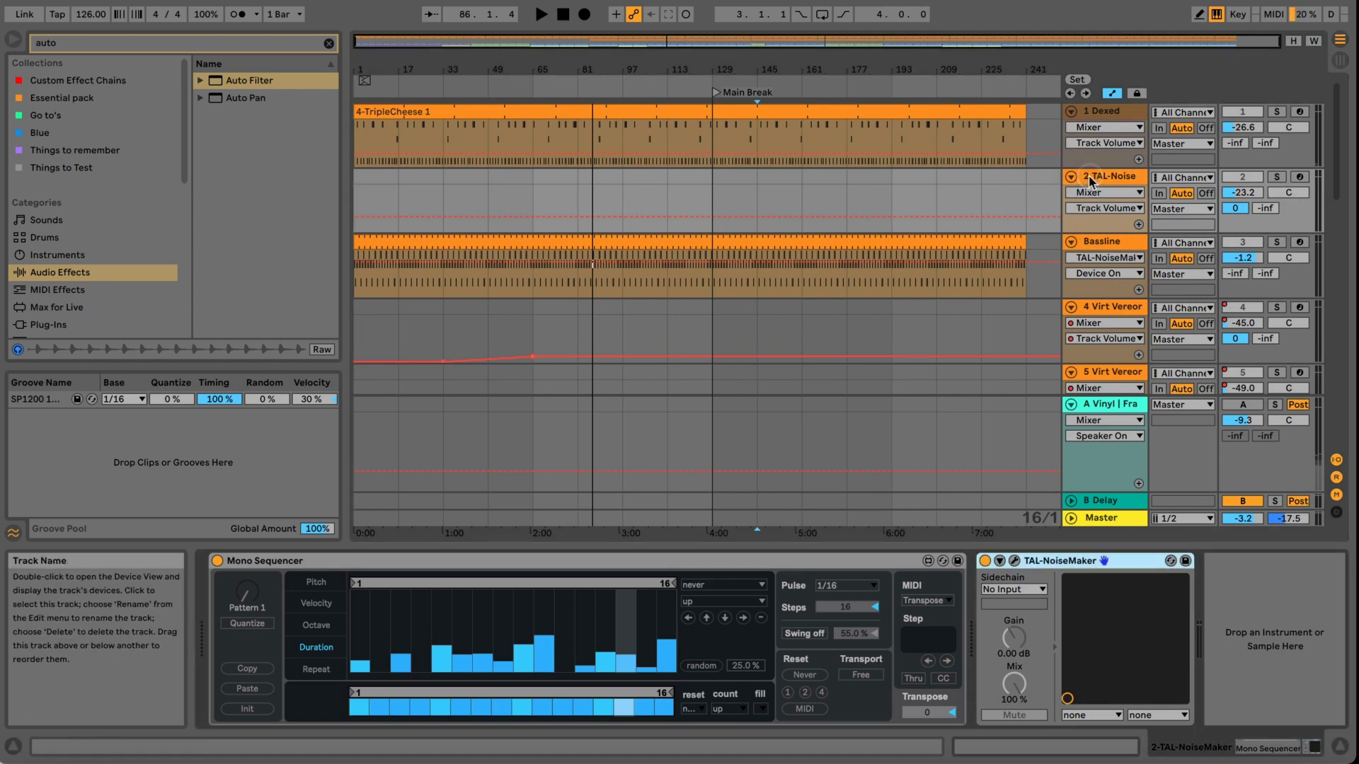
pyautogui.click(1015, 560)
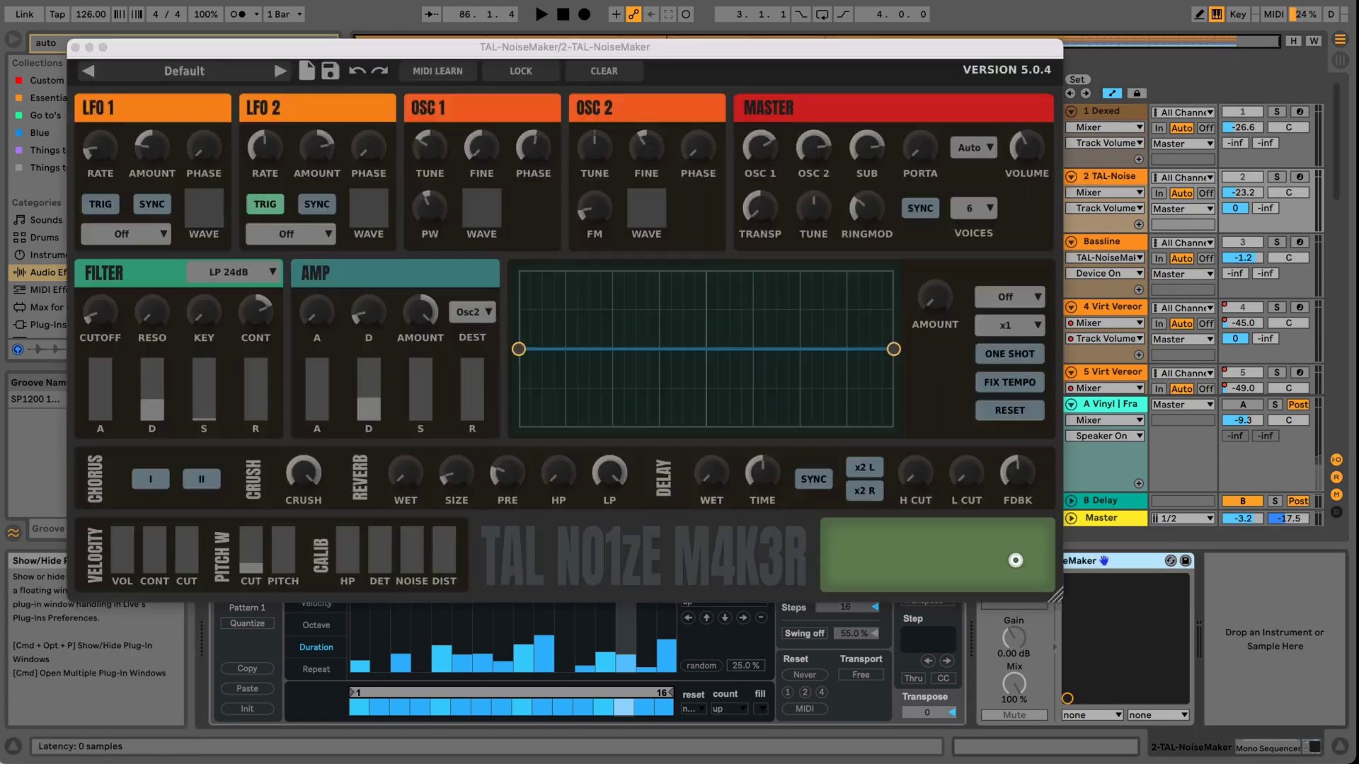
pyautogui.click(1014, 561)
pyautogui.click(1015, 560)
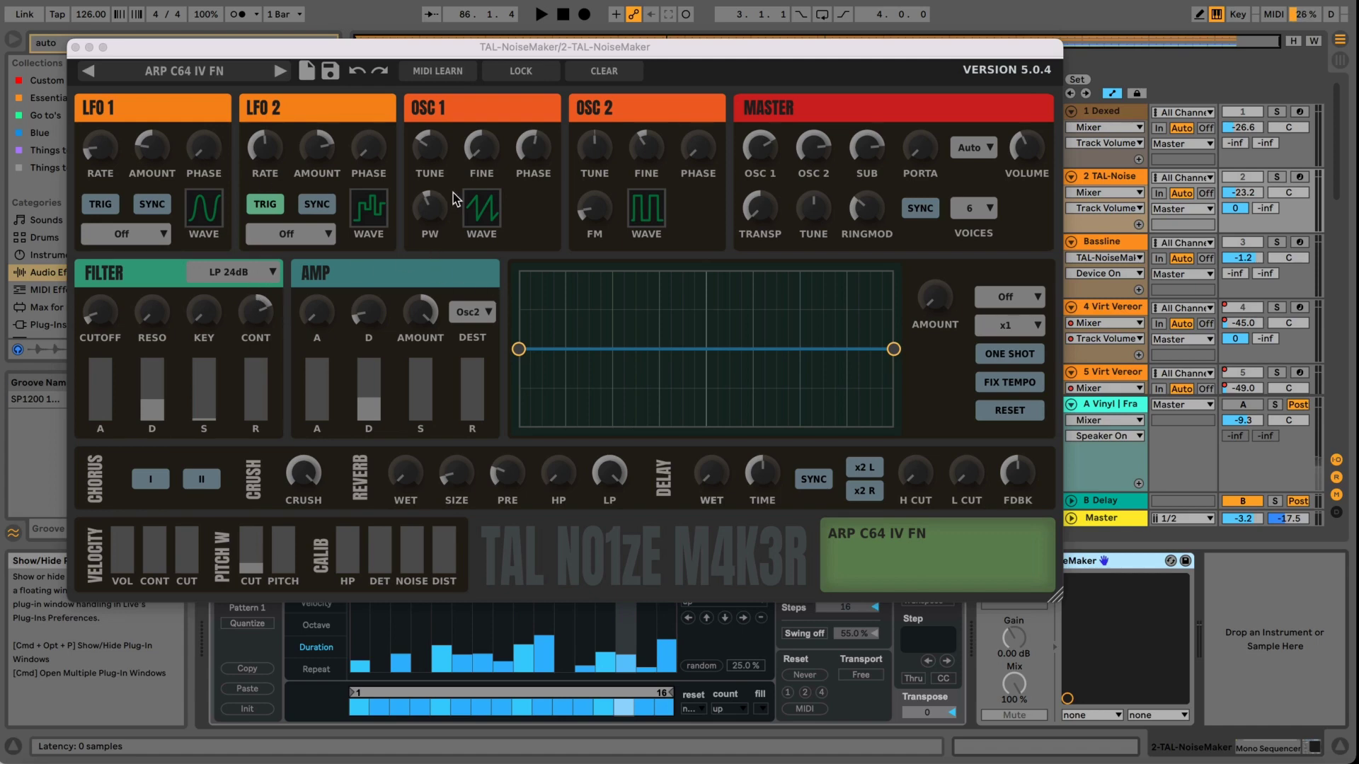
# Examine the oscillator 1 and 2 waveforms of the ARP C64 IV FN preset, and close the synth window.
pyautogui.click(490, 209)
pyautogui.click(491, 206)
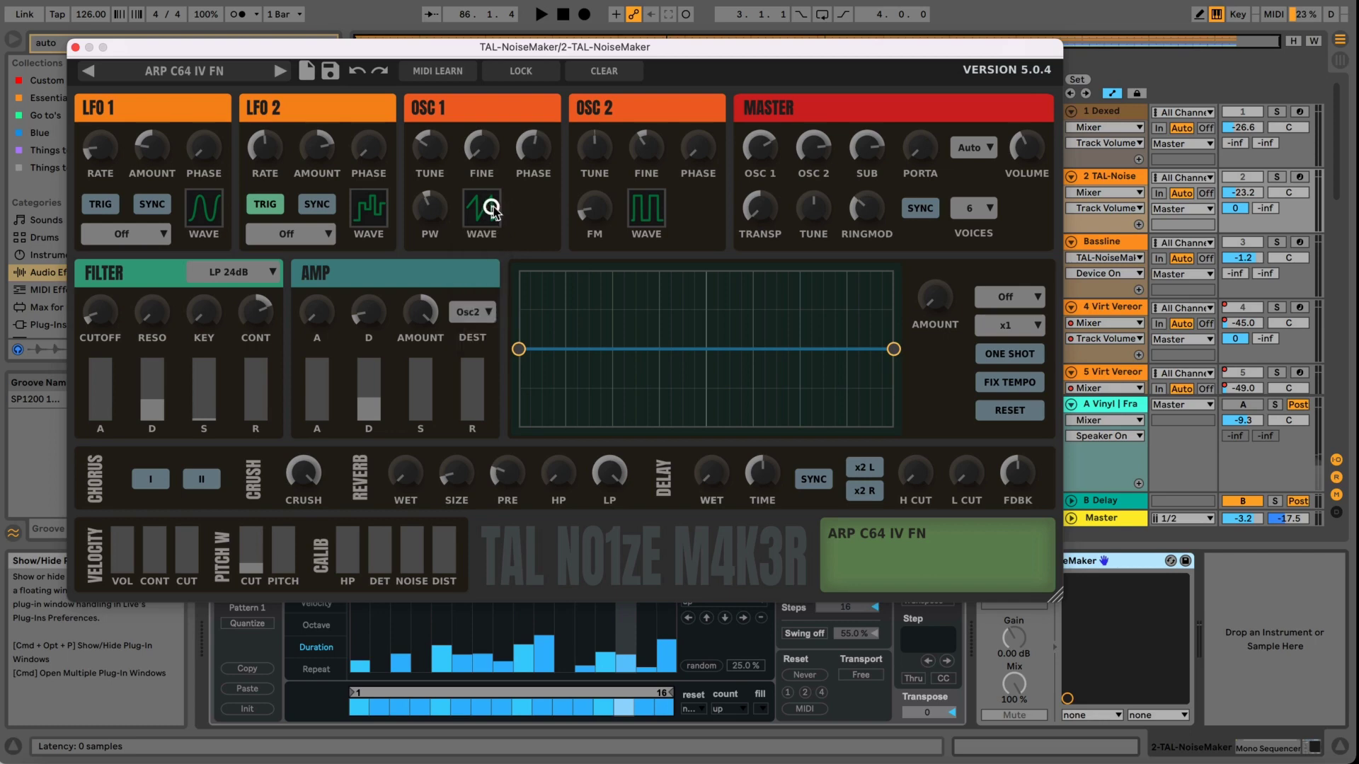
pyautogui.click(650, 195)
pyautogui.click(649, 193)
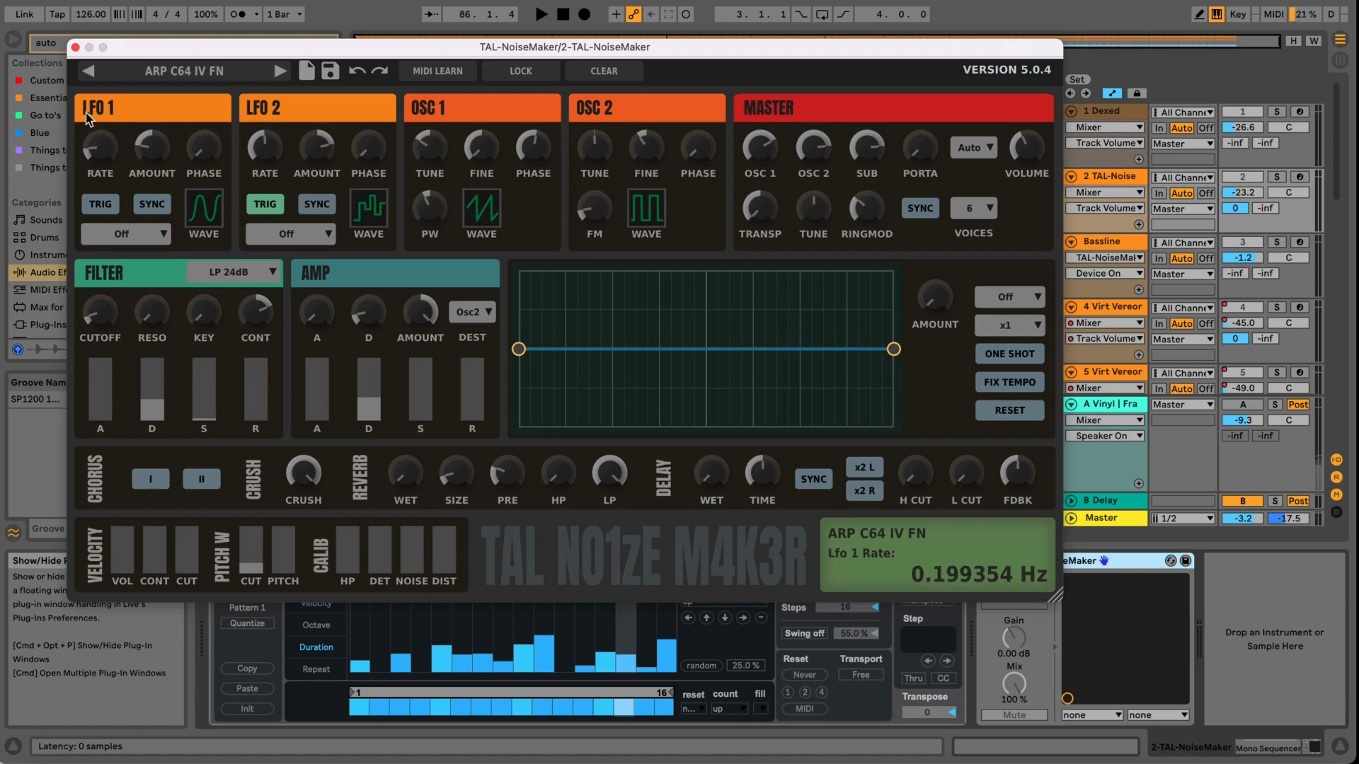
pyautogui.click(75, 46)
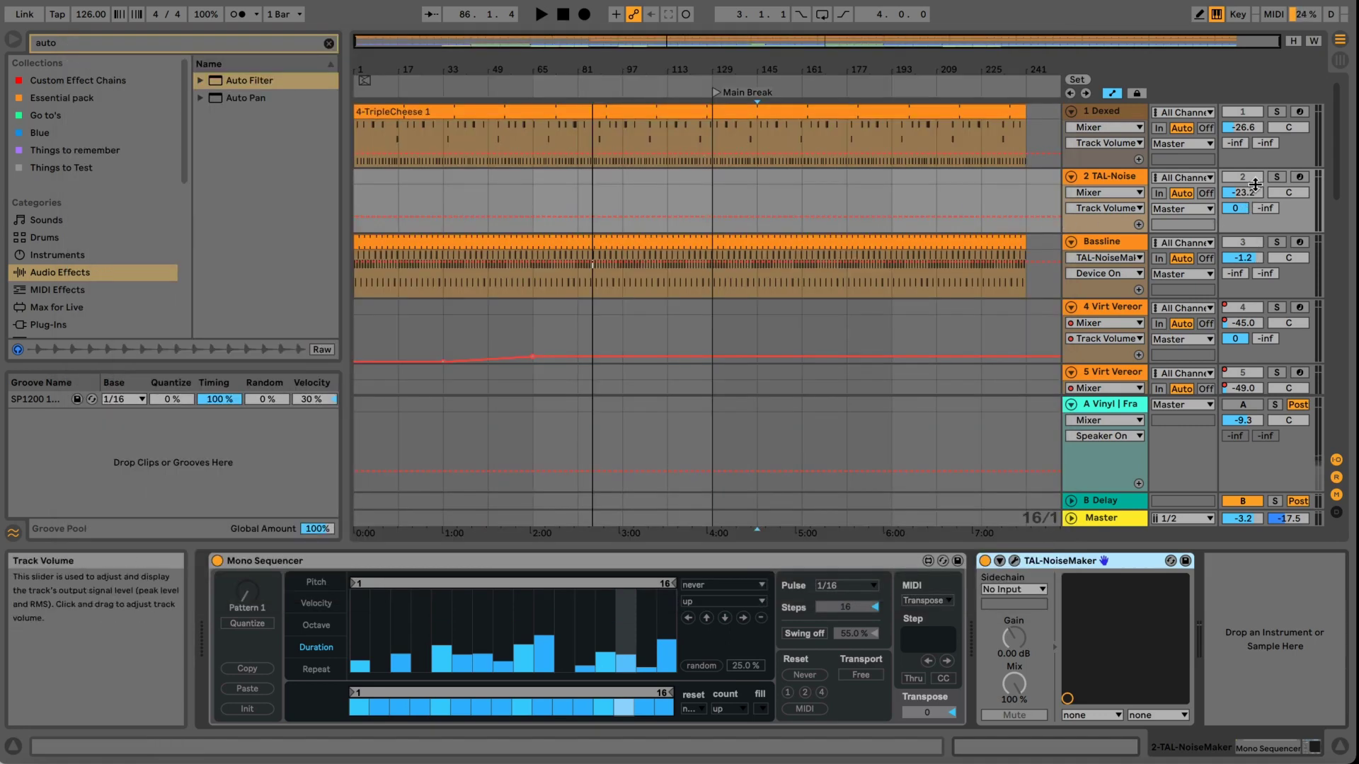
# Solo the TAL-NoiseMaker track together with the drum loop on track 12 and start playback from about bar 86.
pyautogui.click(1272, 183)
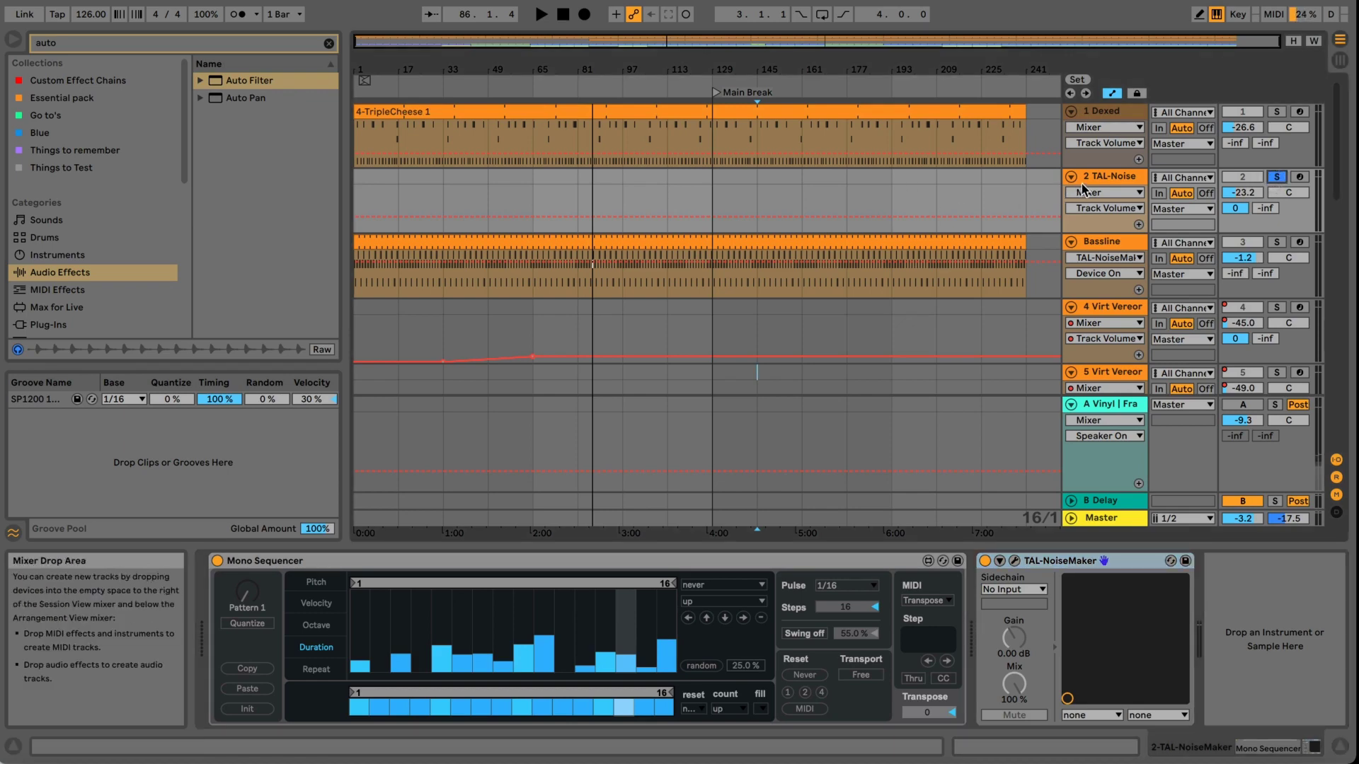
pyautogui.scroll(-15, 1229, 239)
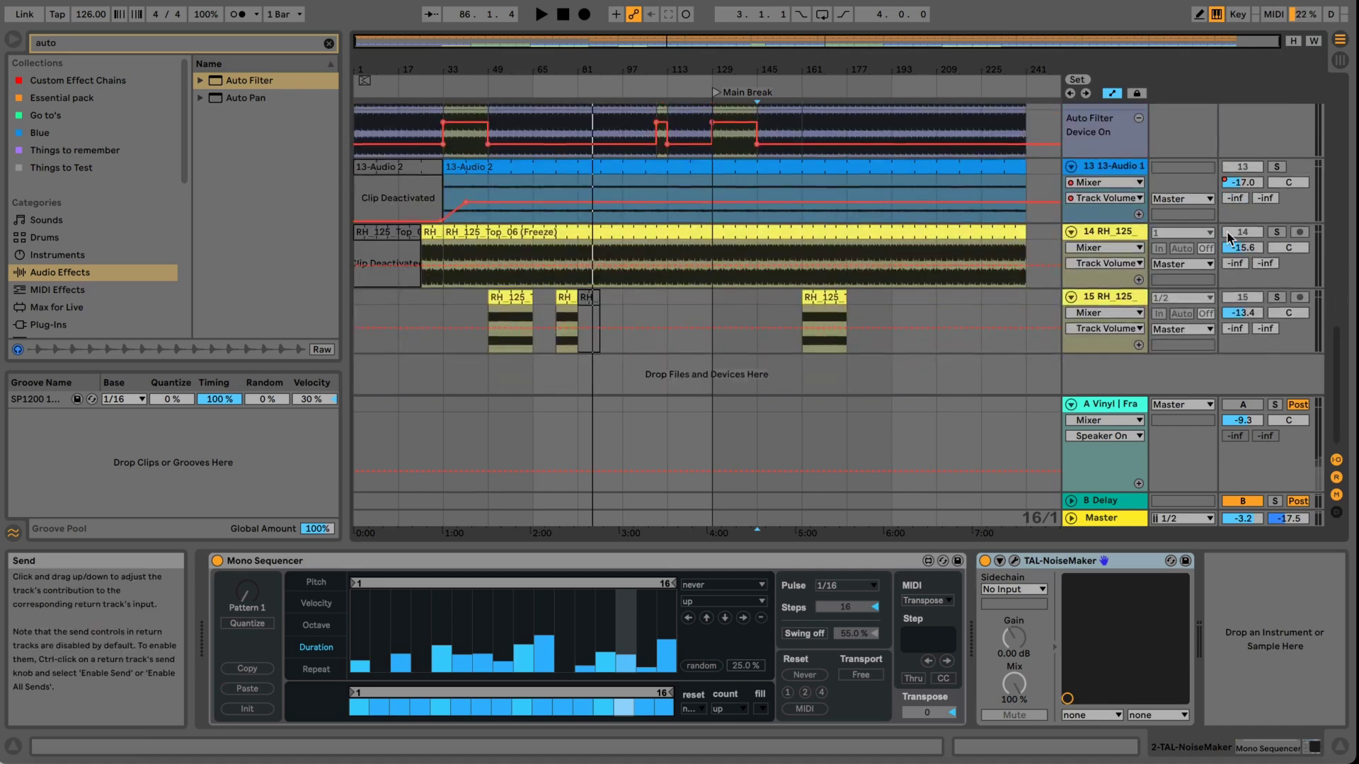
pyautogui.scroll(5, 1229, 238)
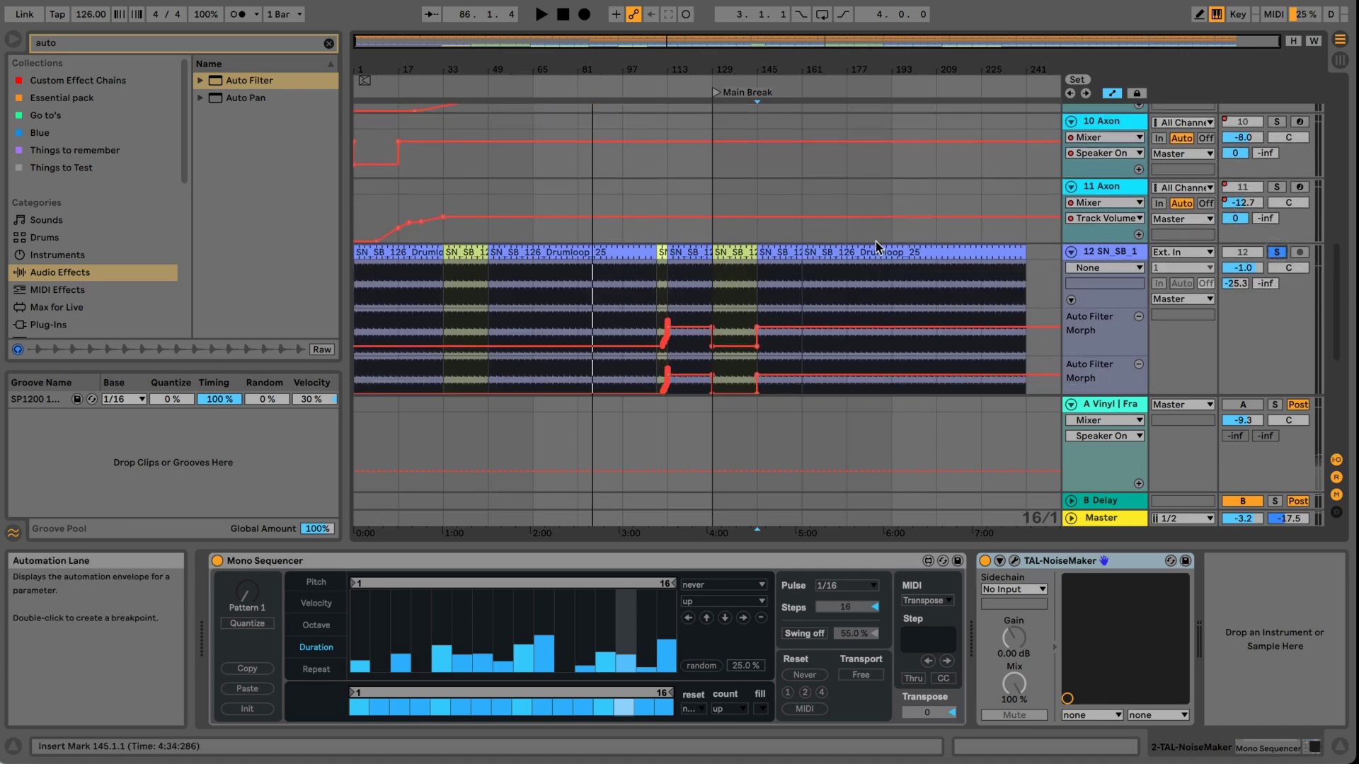
pyautogui.scroll(10, 841, 218)
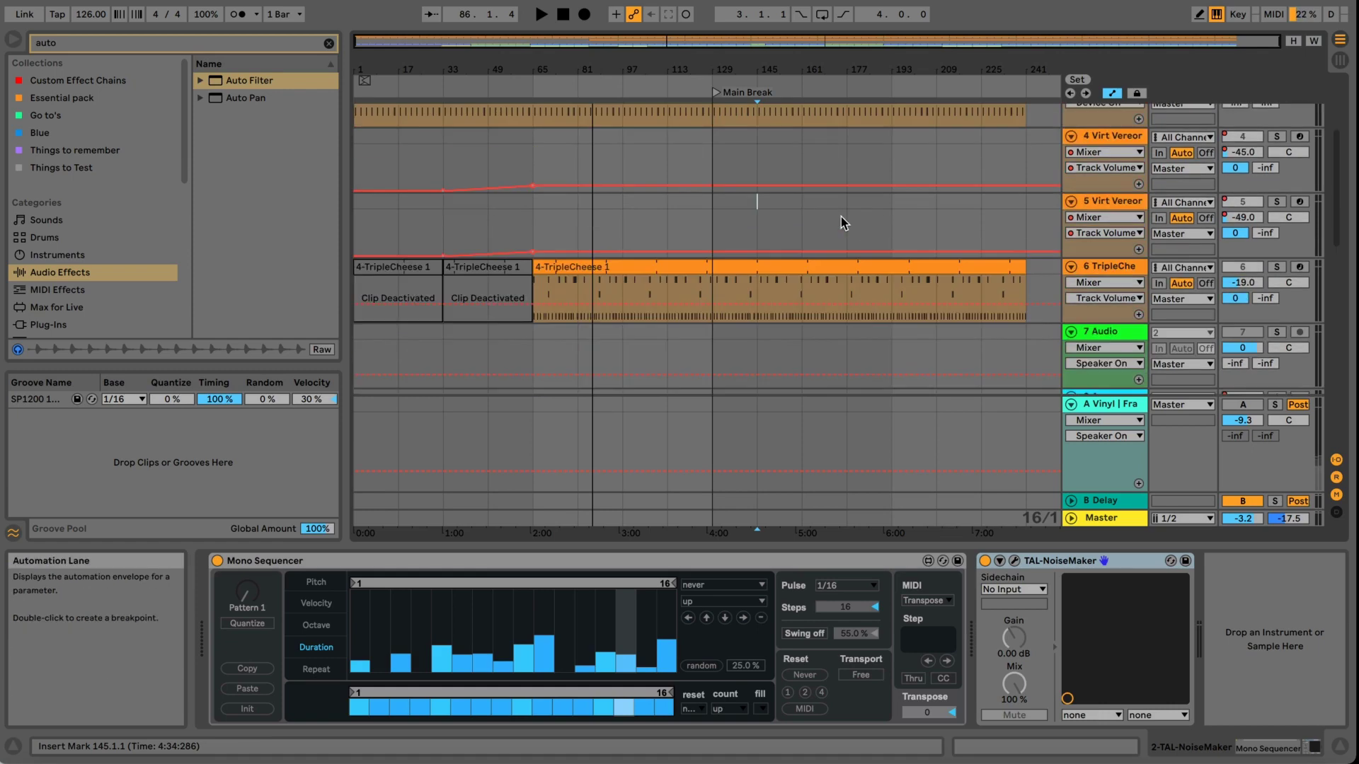
pyautogui.click(589, 86)
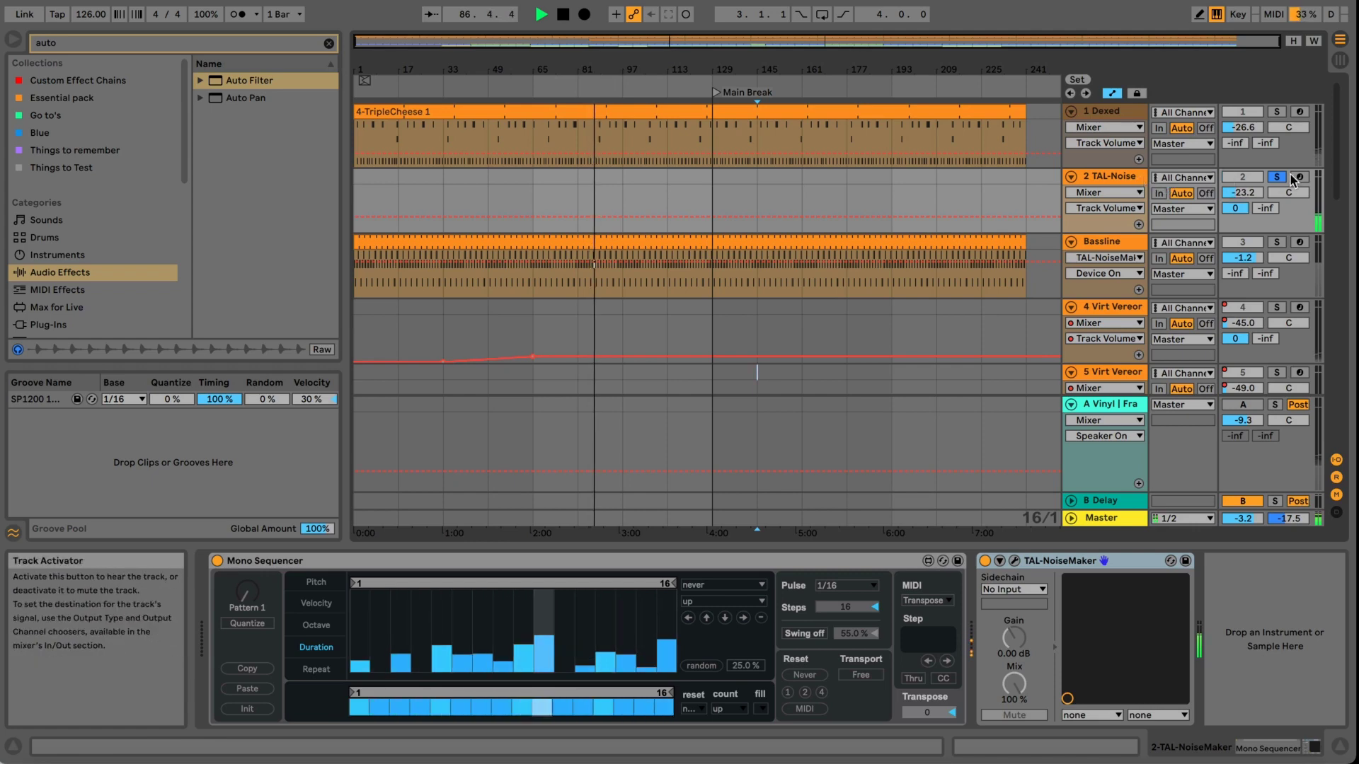
pyautogui.scroll(-8, 1222, 192)
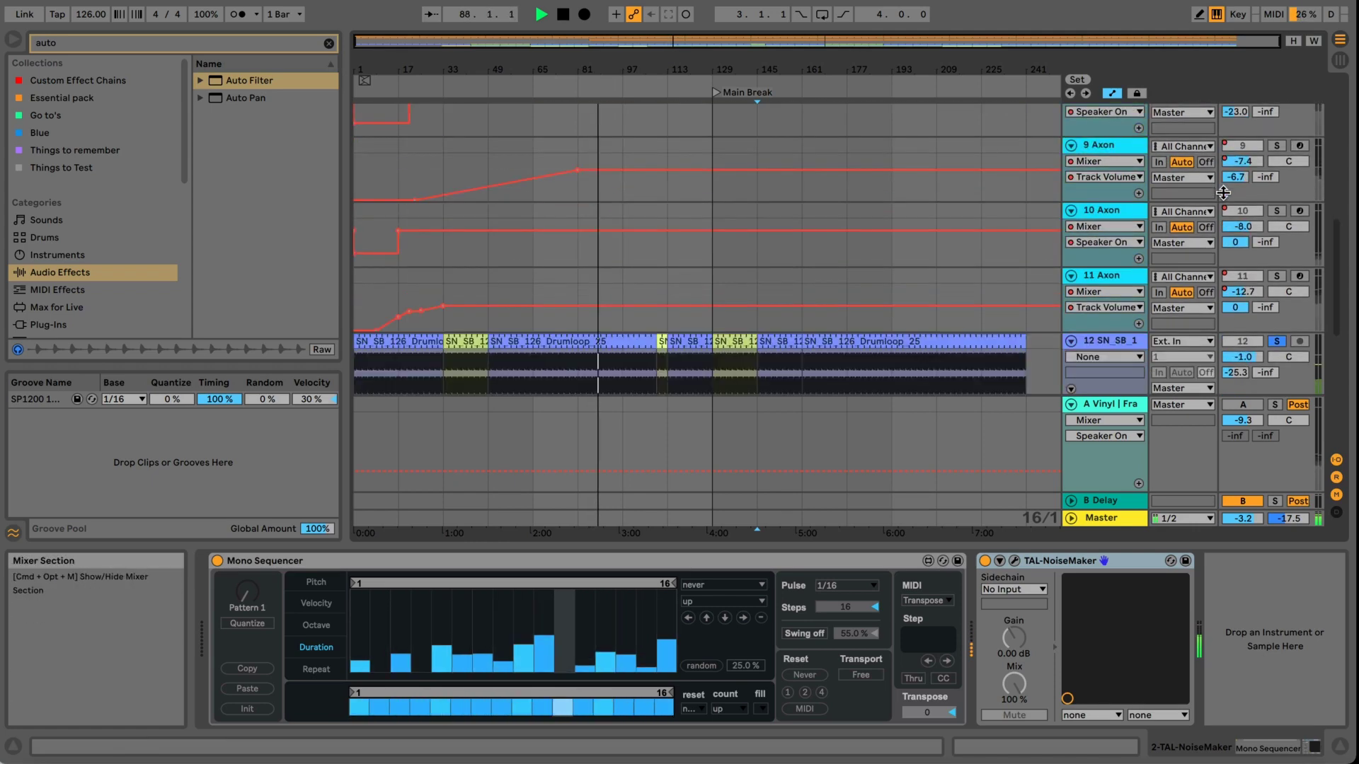
pyautogui.scroll(8, 1222, 192)
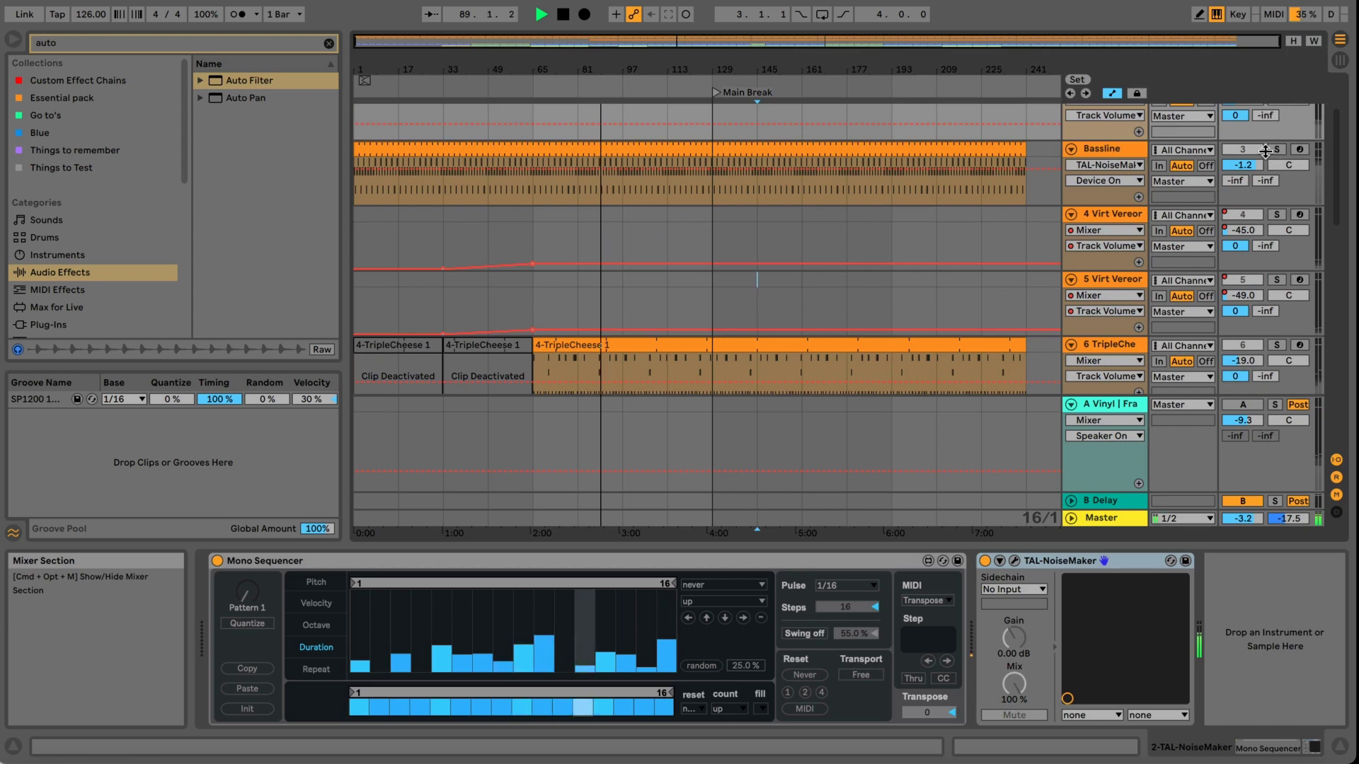
# Solo the TAL-NoiseMaker track on track 2 and raise its volume to -17.3 dB.
pyautogui.click(1276, 177)
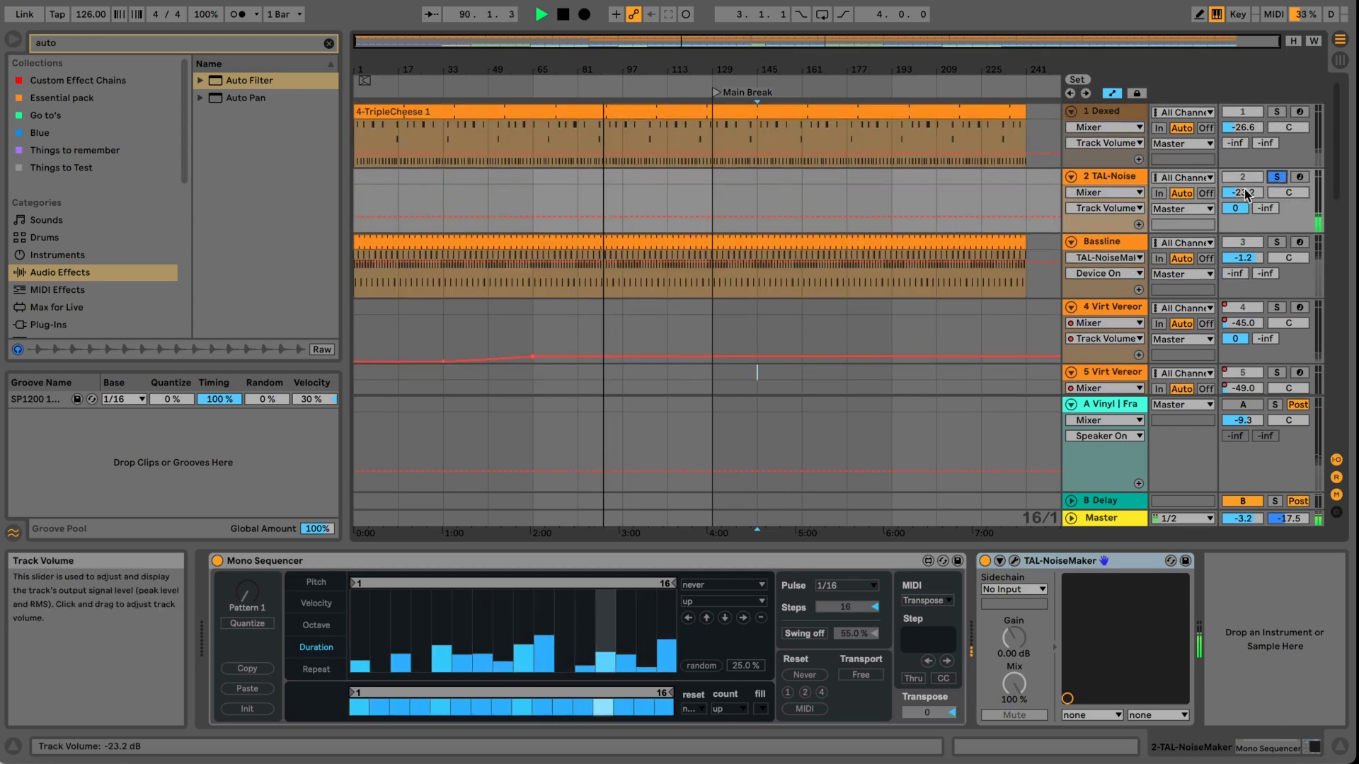
pyautogui.moveTo(1244, 194); pyautogui.dragTo(1244, 191)
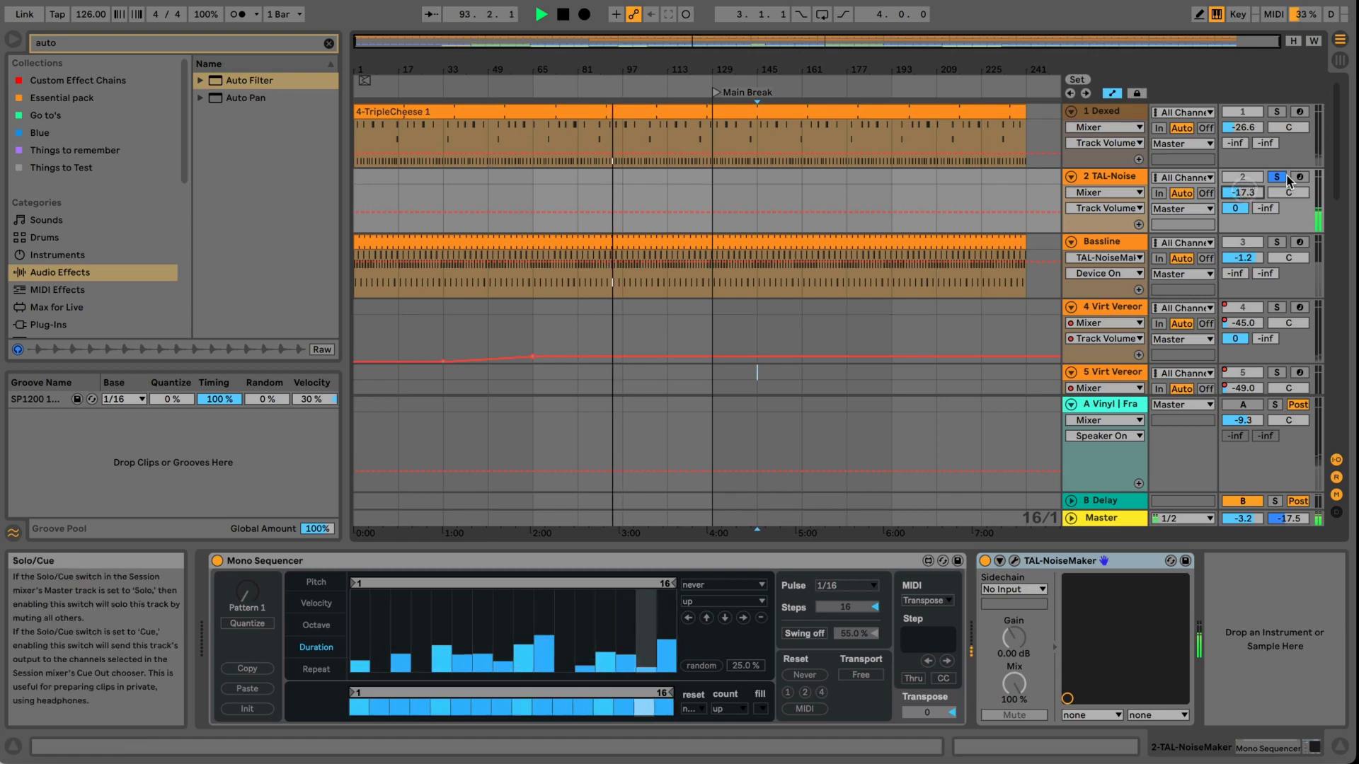
# Set the filter cutoff of the ARP C64 IV FN preset to about 0.138 and close the synth window.
pyautogui.click(1014, 560)
pyautogui.moveTo(100, 311)
pyautogui.mouseDown()
pyautogui.moveTo(127, 125)
pyautogui.moveTo(126, 322)
pyautogui.moveTo(123, 309)
pyautogui.mouseUp()
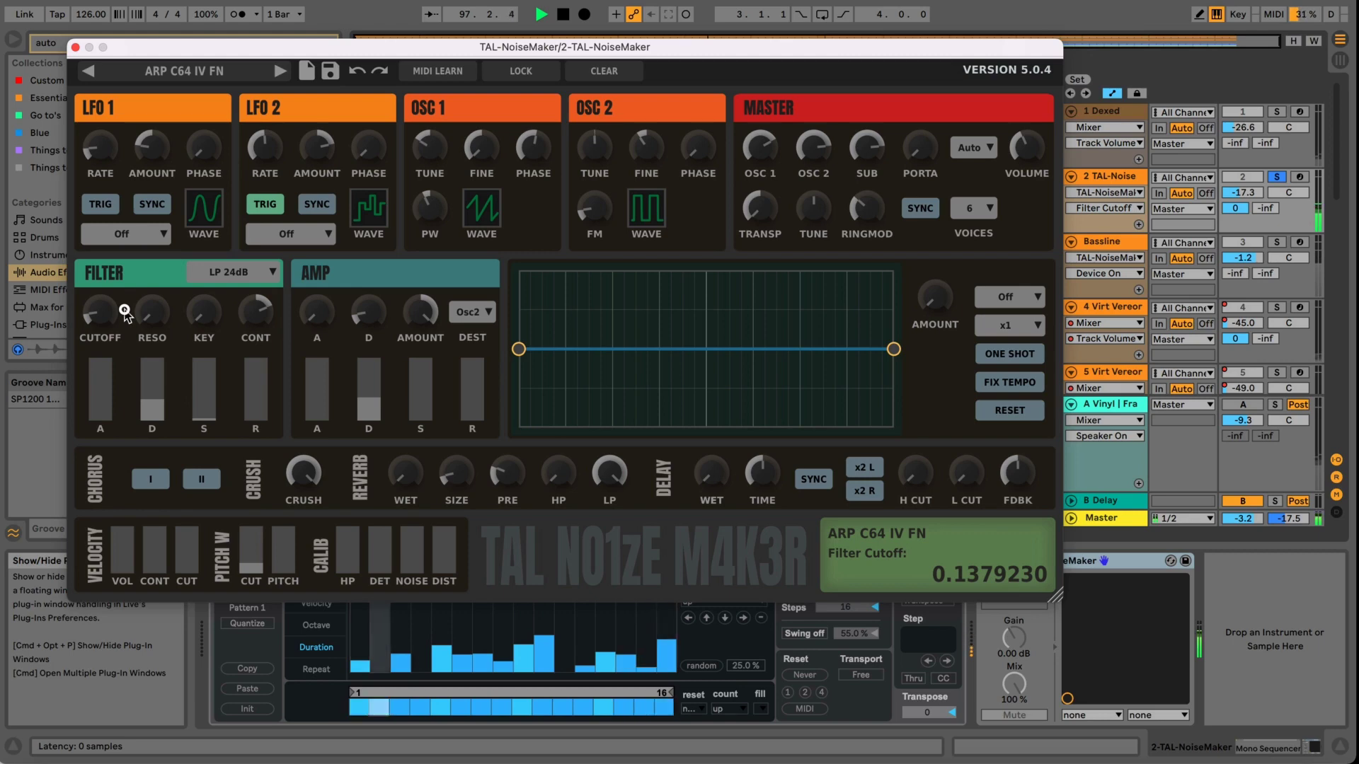
pyautogui.press('super+alt+p')
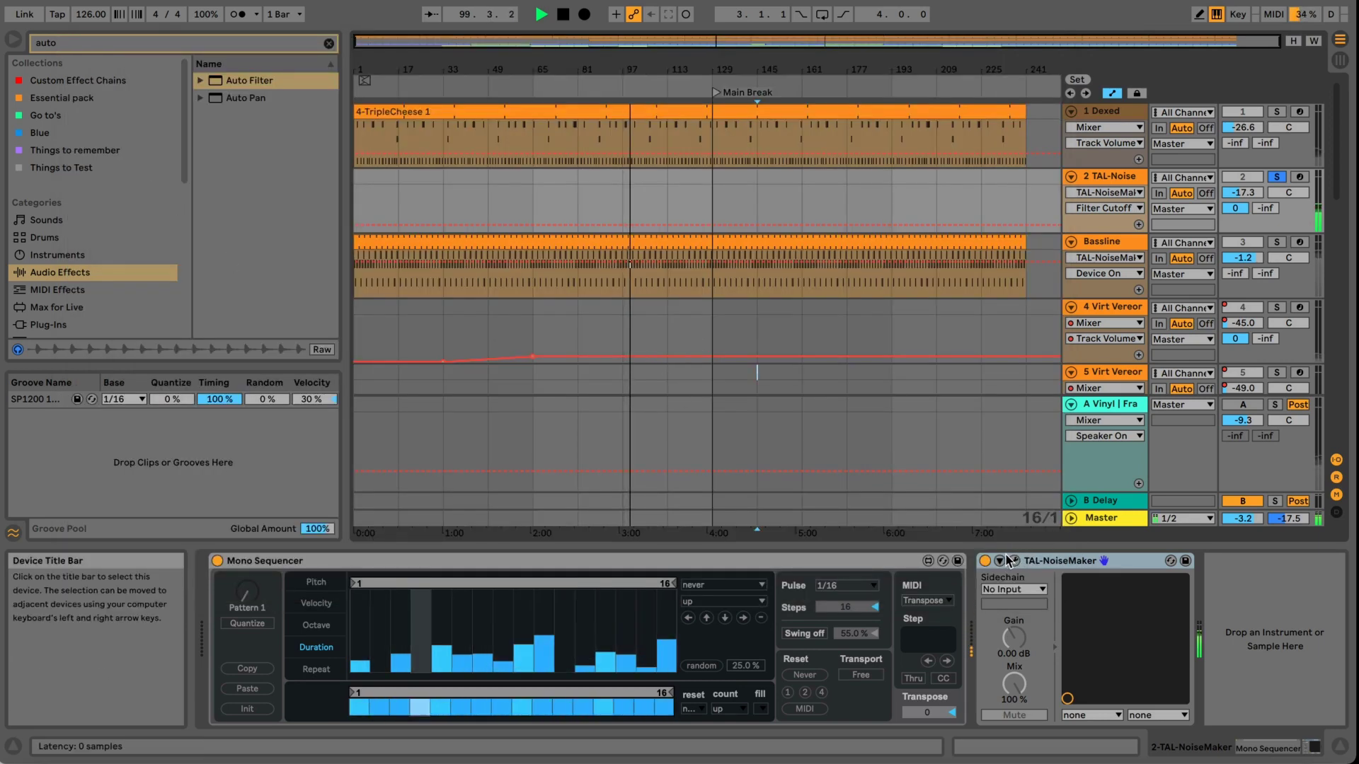
# Bypass and re-enable the TAL-NoiseMaker device, set the track volume to -17.6 dB, and stop playback.
pyautogui.click(985, 561)
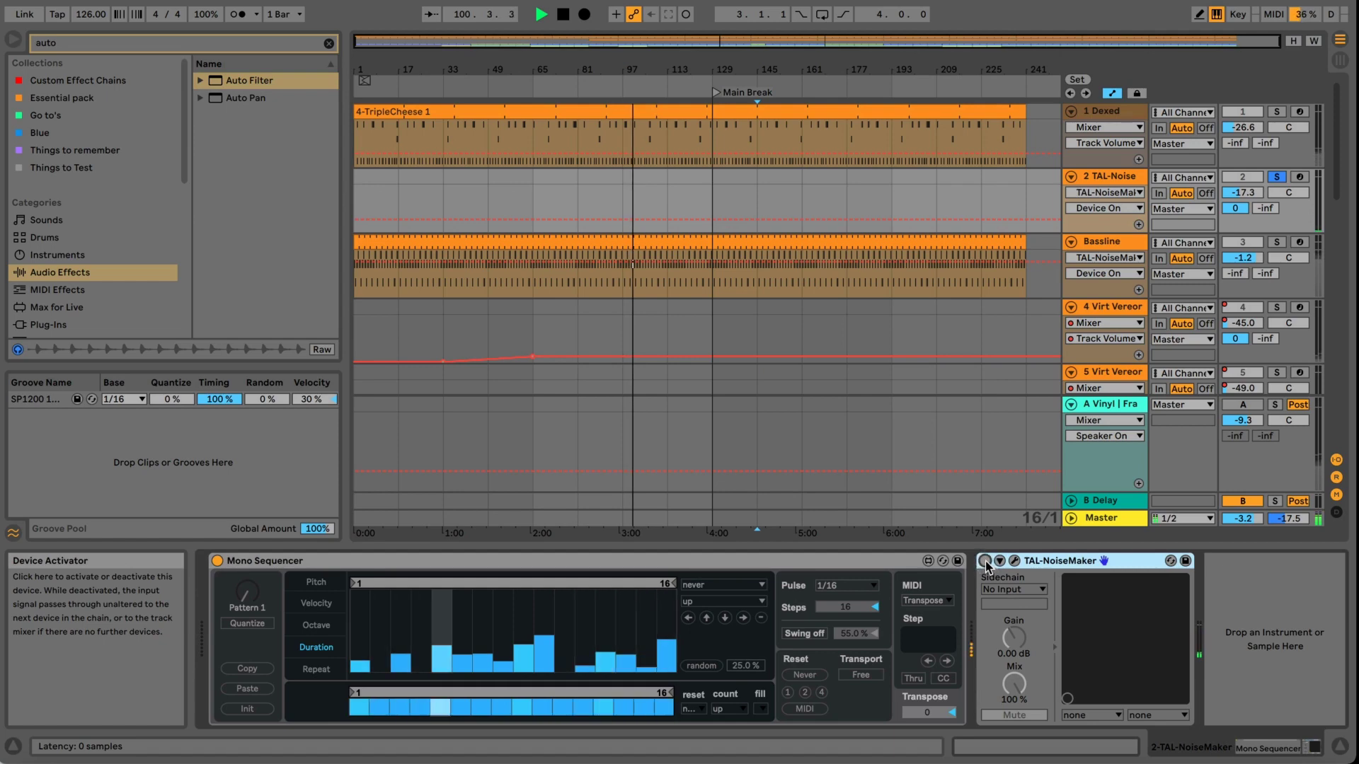
pyautogui.click(984, 561)
pyautogui.click(1244, 193)
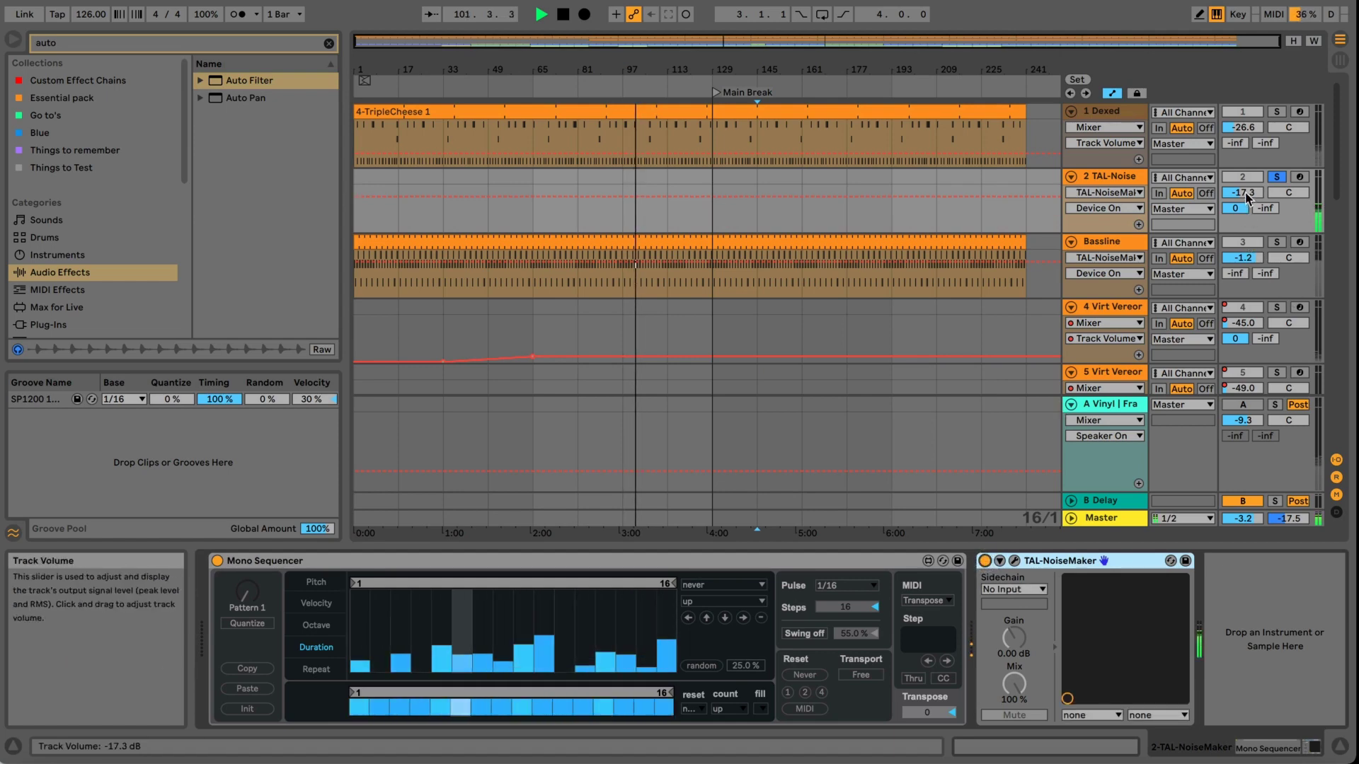
pyautogui.moveTo(1245, 193); pyautogui.dragTo(1245, 193)
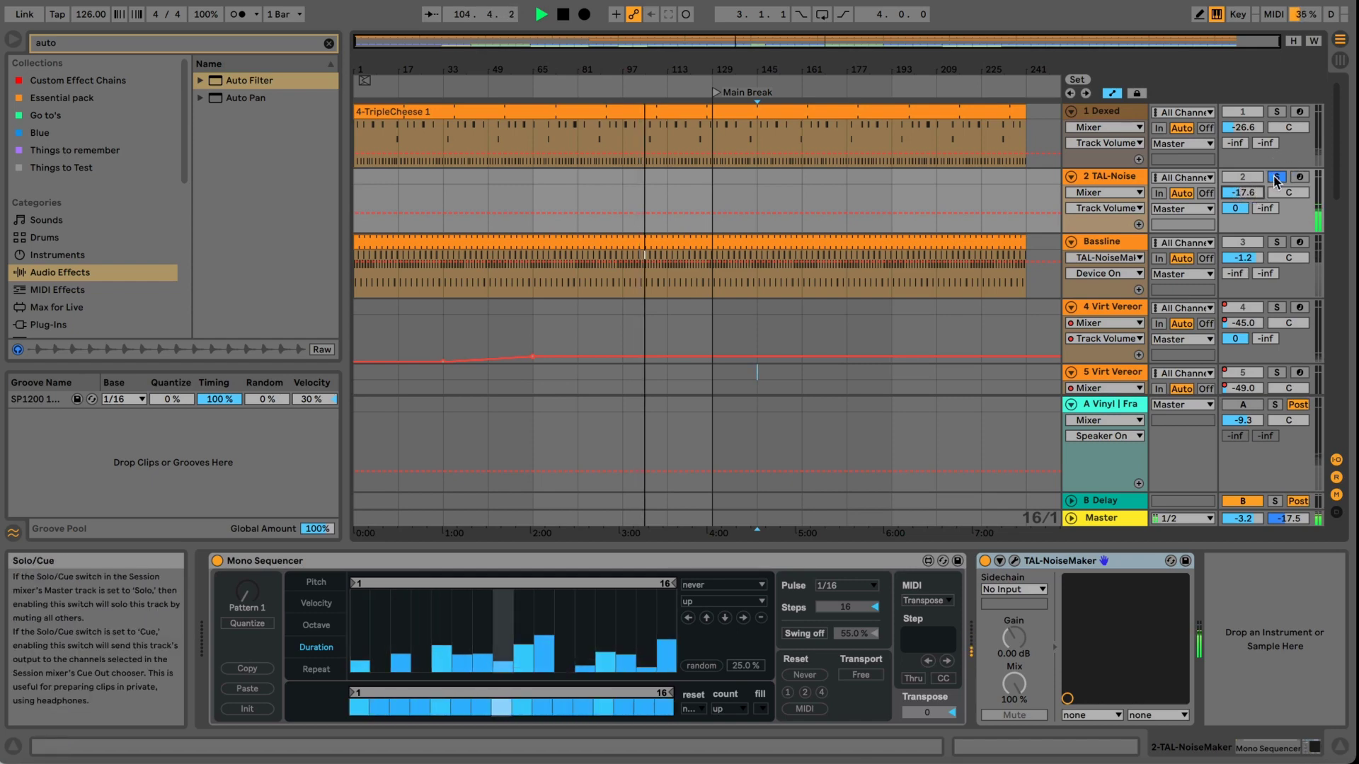
pyautogui.press('space')
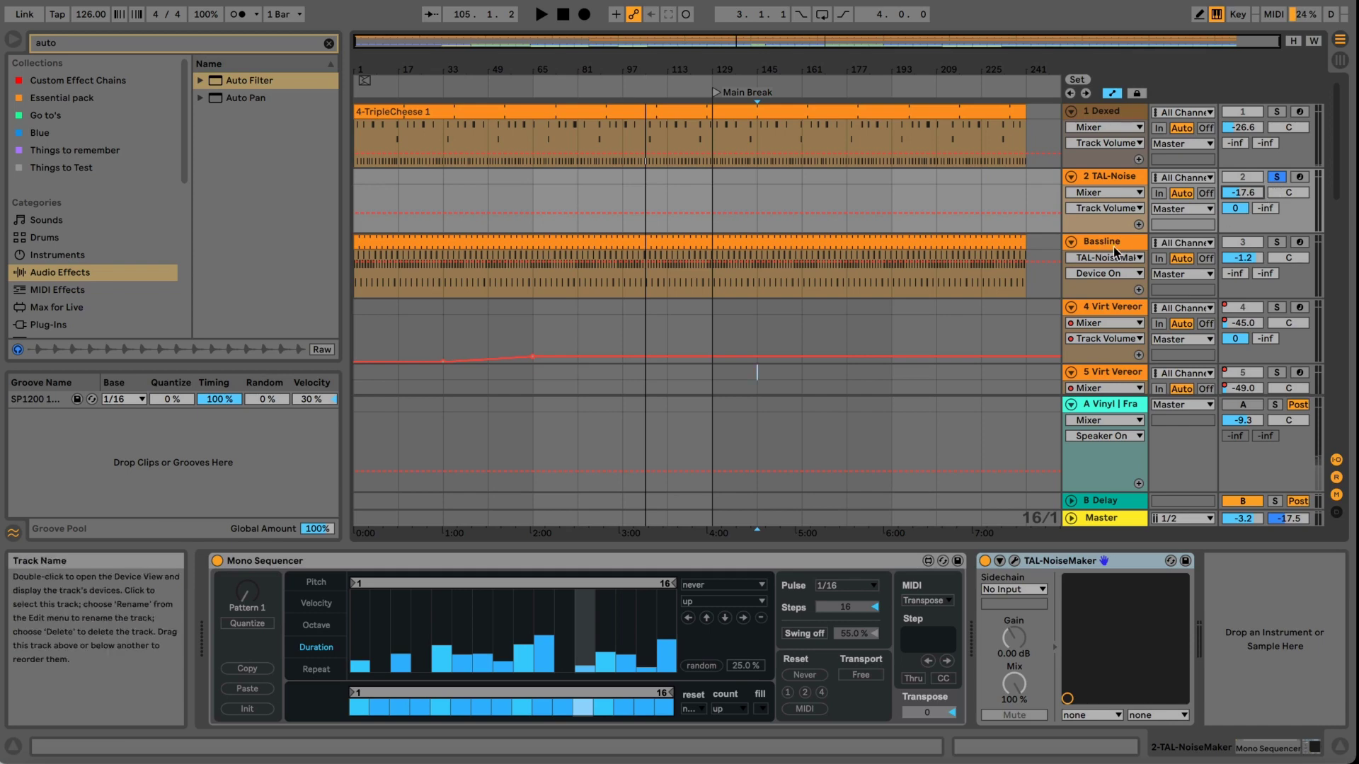
# Solo the Bassline track and play it from bar 145 while viewing its BS Bass Deep TAL preset, closing the synth window.
pyautogui.click(1279, 246)
pyautogui.click(1277, 244)
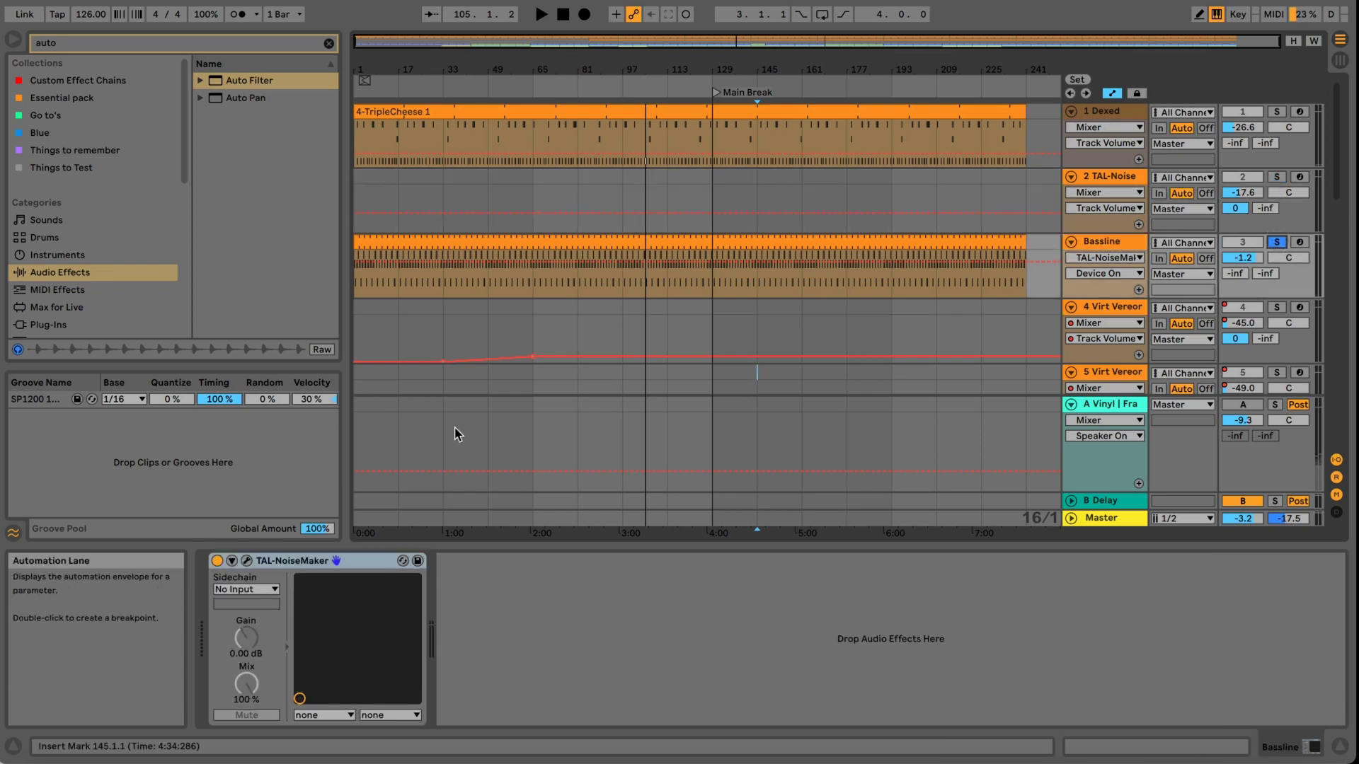
pyautogui.click(247, 562)
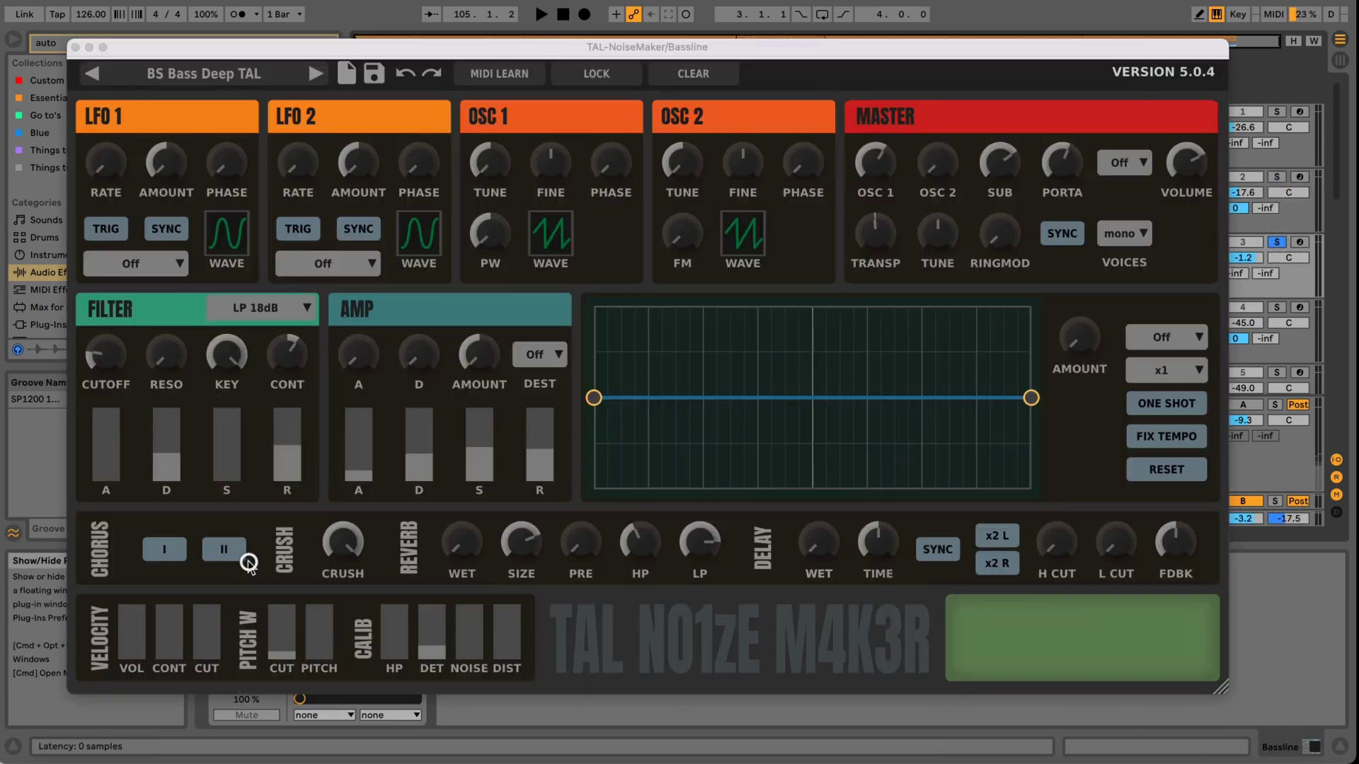
pyautogui.press('space')
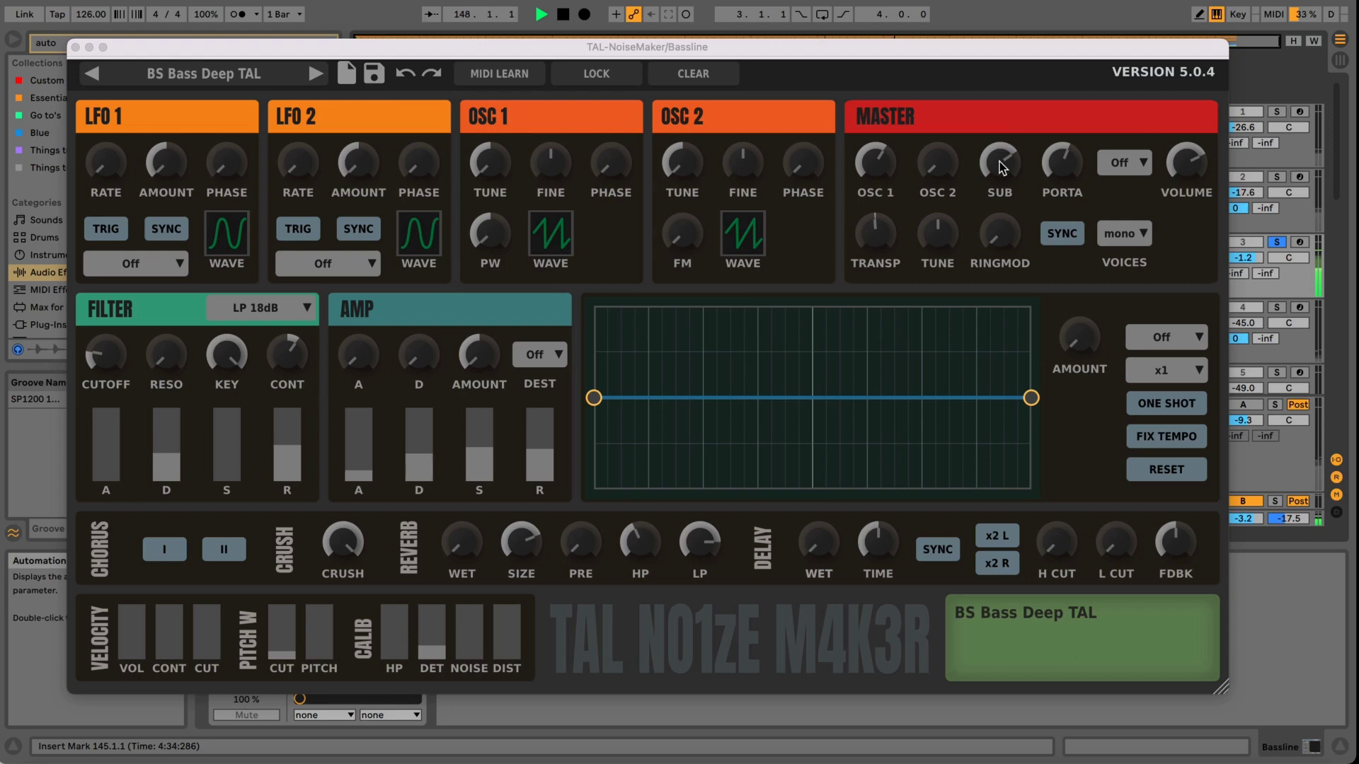
pyautogui.click(75, 47)
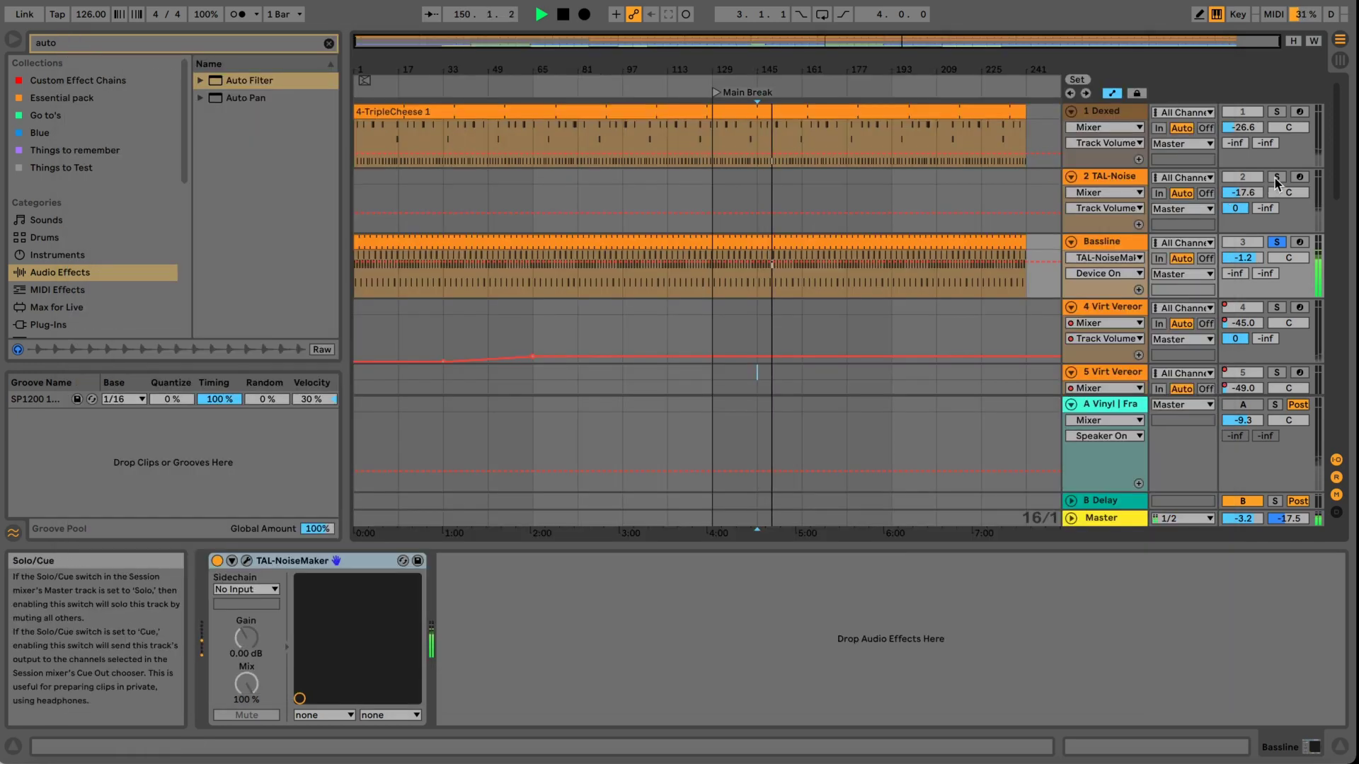
# Add the drum loop on track 12 and the TAL-NoiseMaker track to the soloed Bassline.
pyautogui.scroll(-8, 1273, 346)
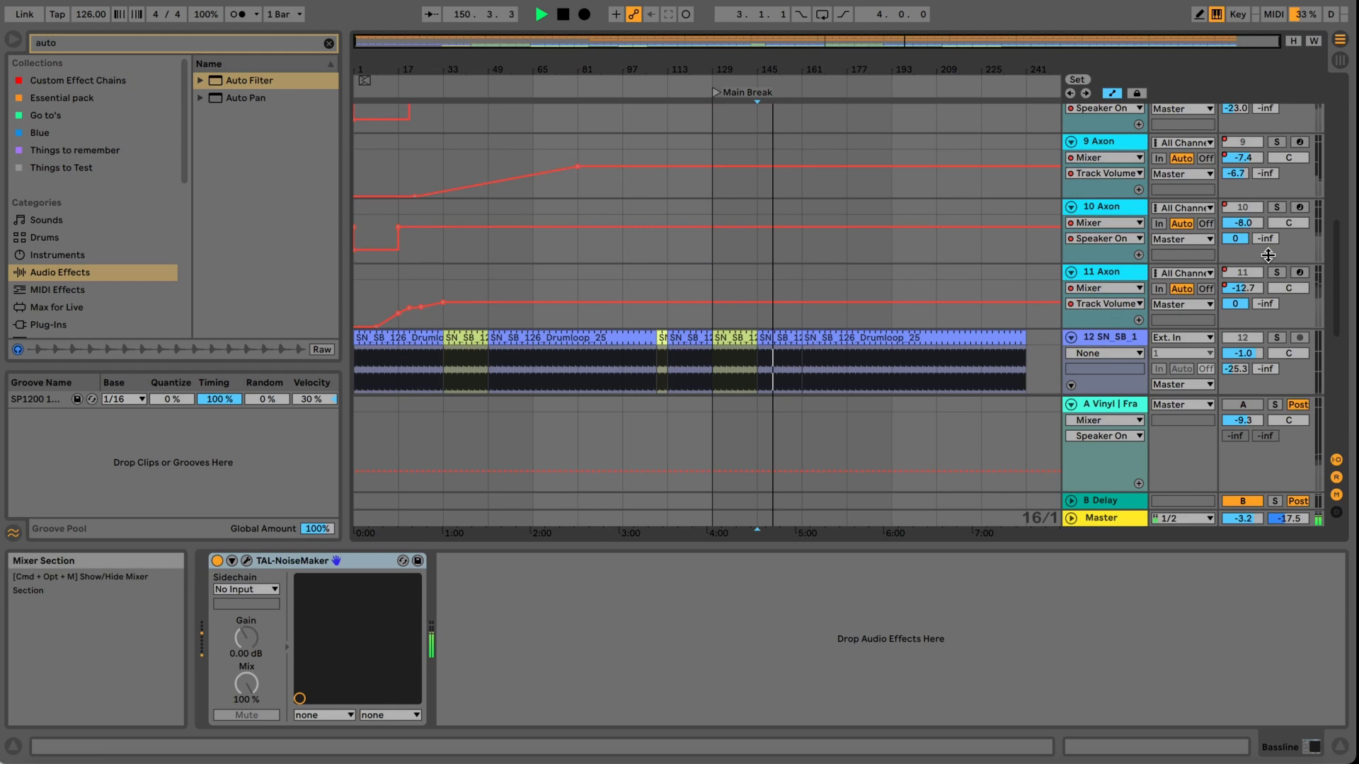
pyautogui.click(1274, 339)
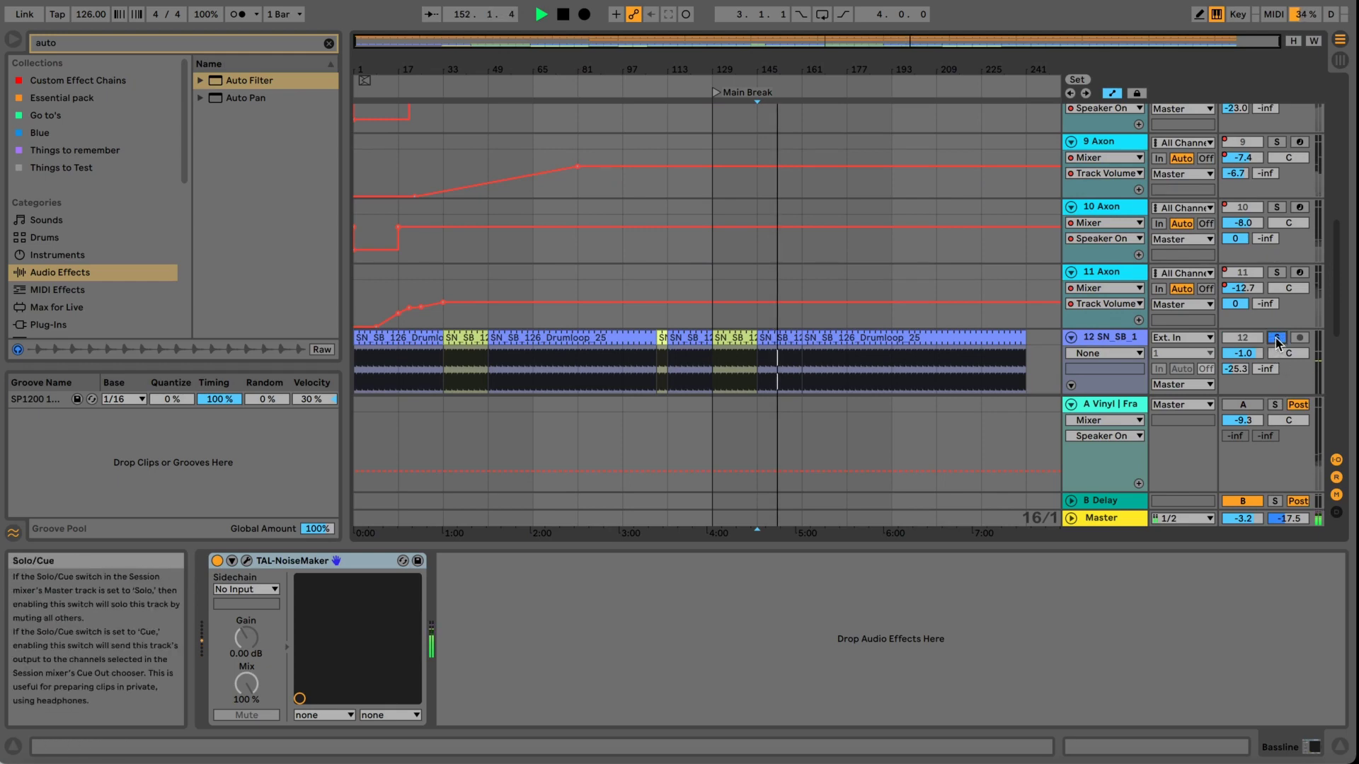
pyautogui.scroll(8, 1275, 338)
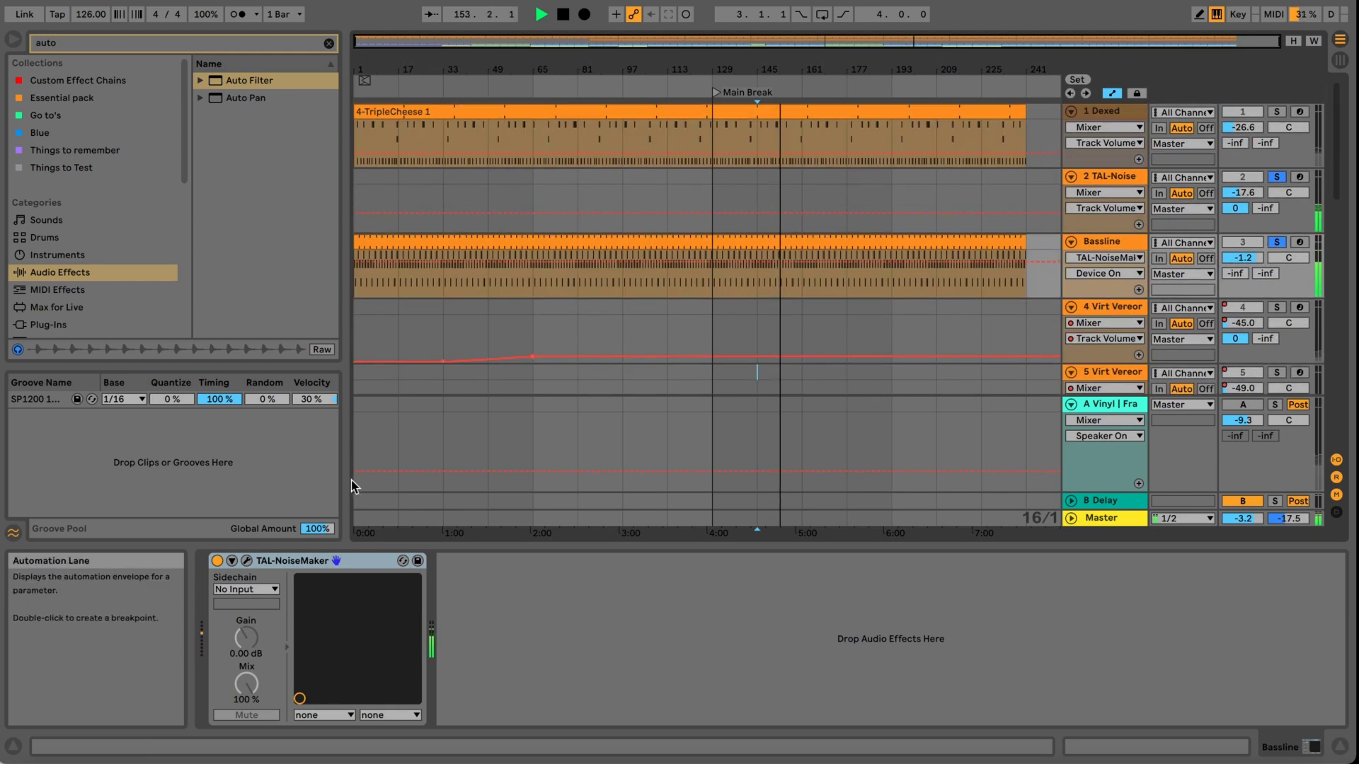
# Turn the Bassline synth's SUB oscillator volume down to 0 and close the synth window.
pyautogui.click(250, 561)
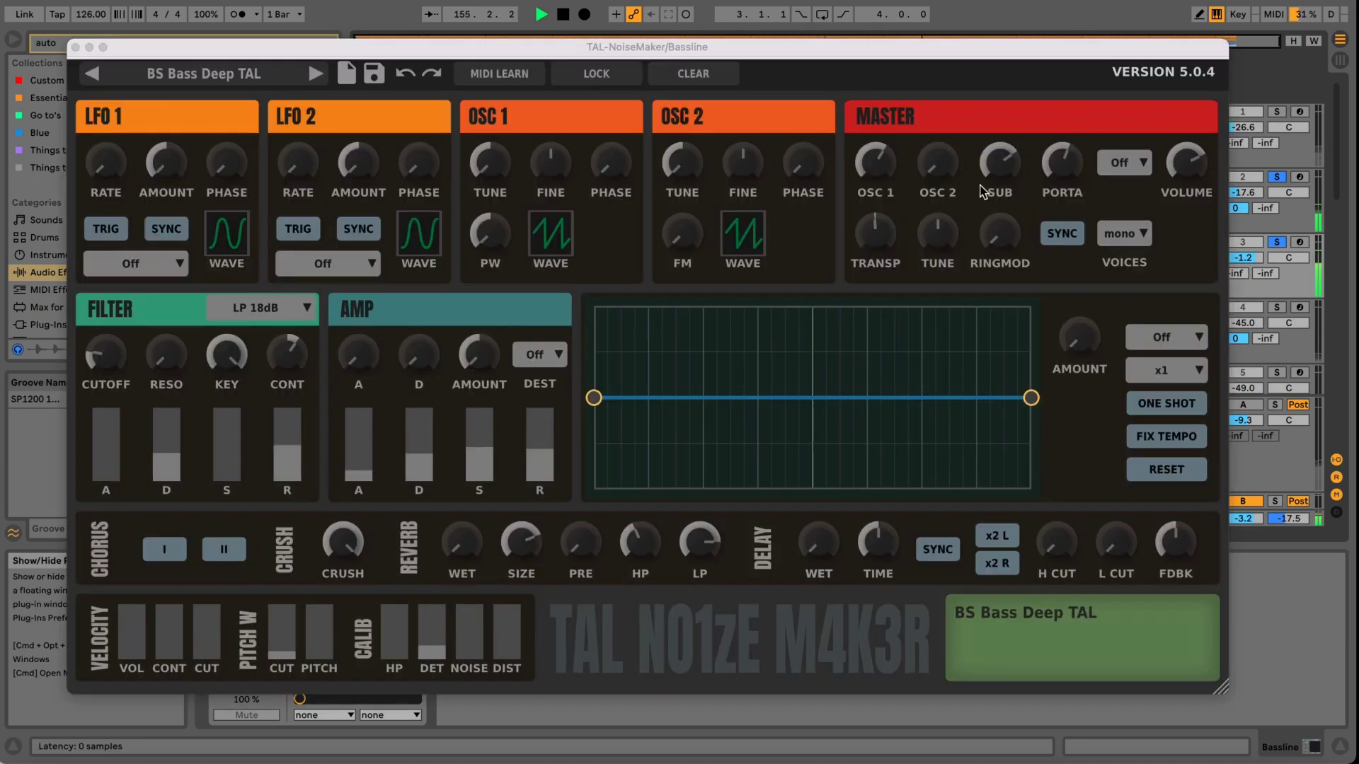
pyautogui.moveTo(1011, 170); pyautogui.dragTo(1040, 443)
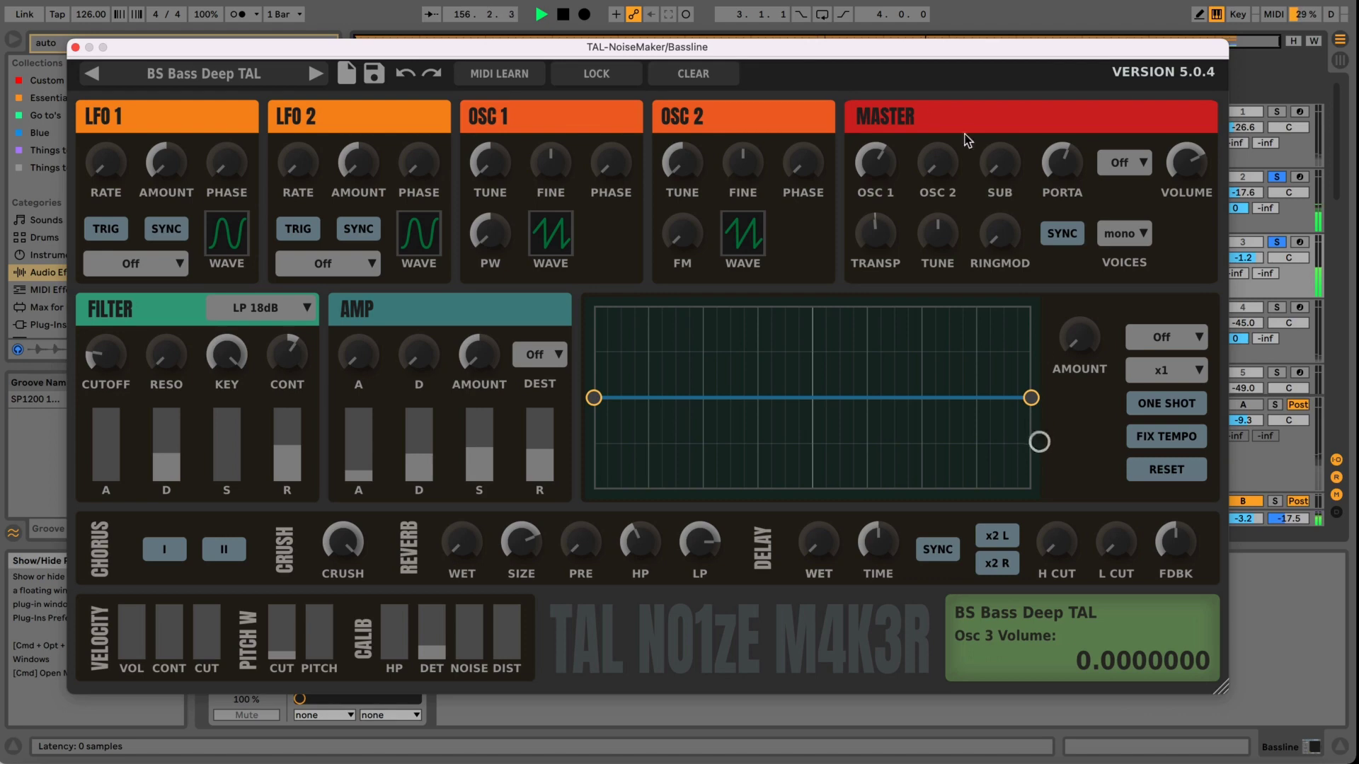
pyautogui.click(76, 48)
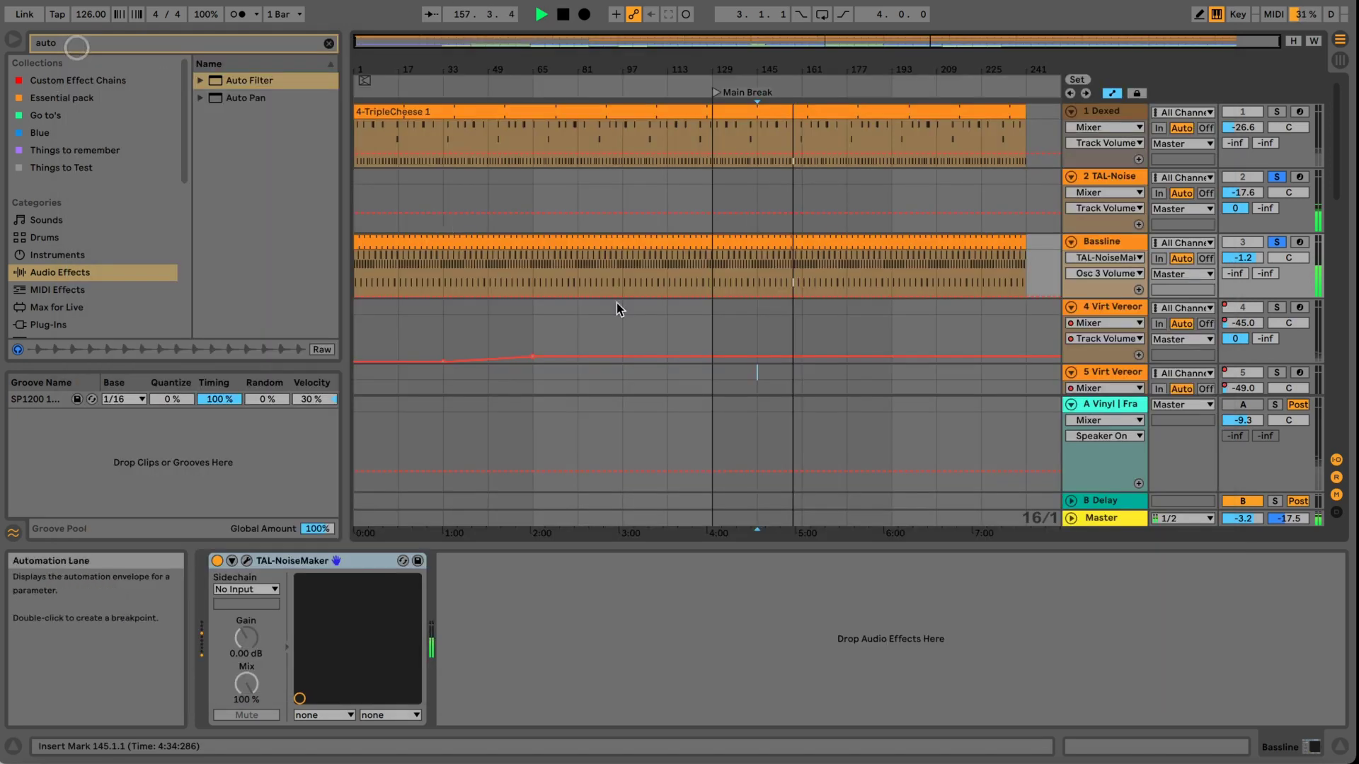
# Unsolo the TAL-NoiseMaker track, set the Bassline synth's SUB volume to about 0.667, and stop playback.
pyautogui.click(1275, 177)
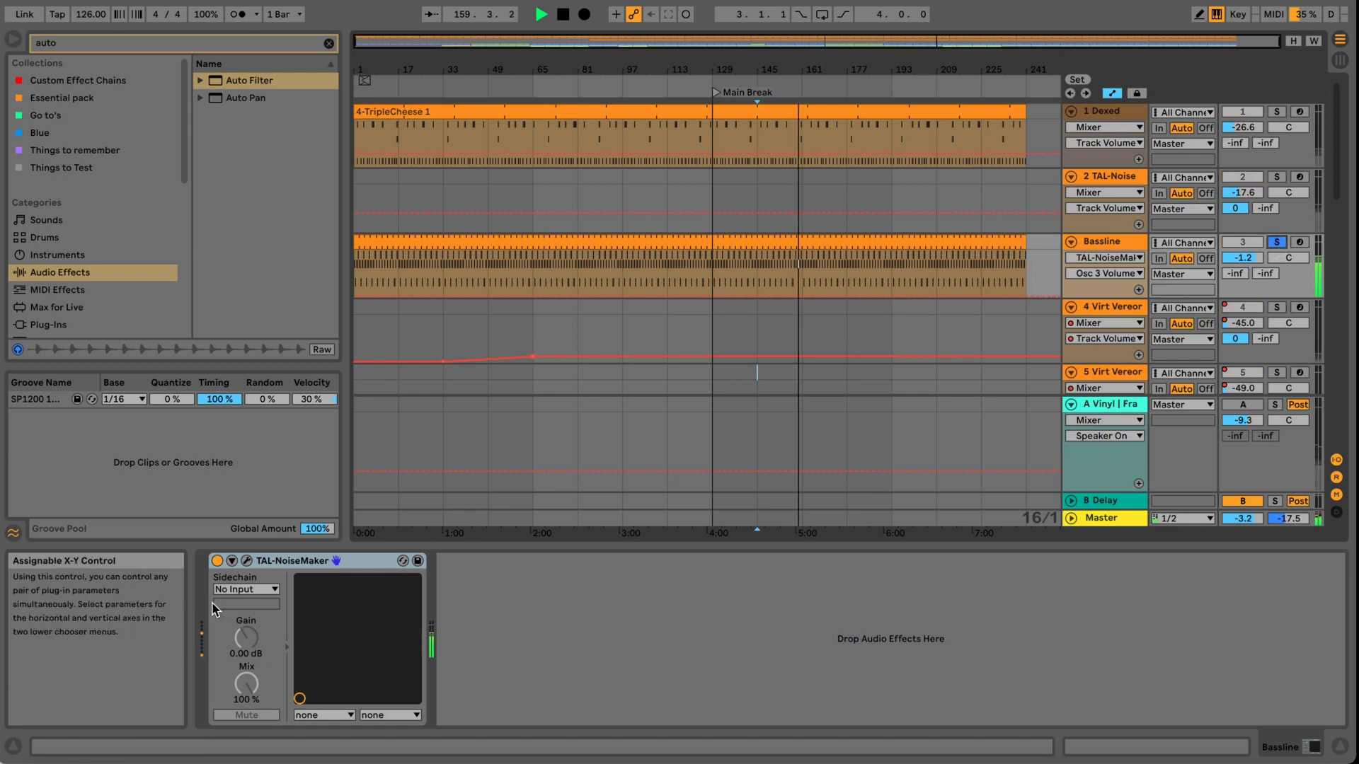
pyautogui.click(246, 560)
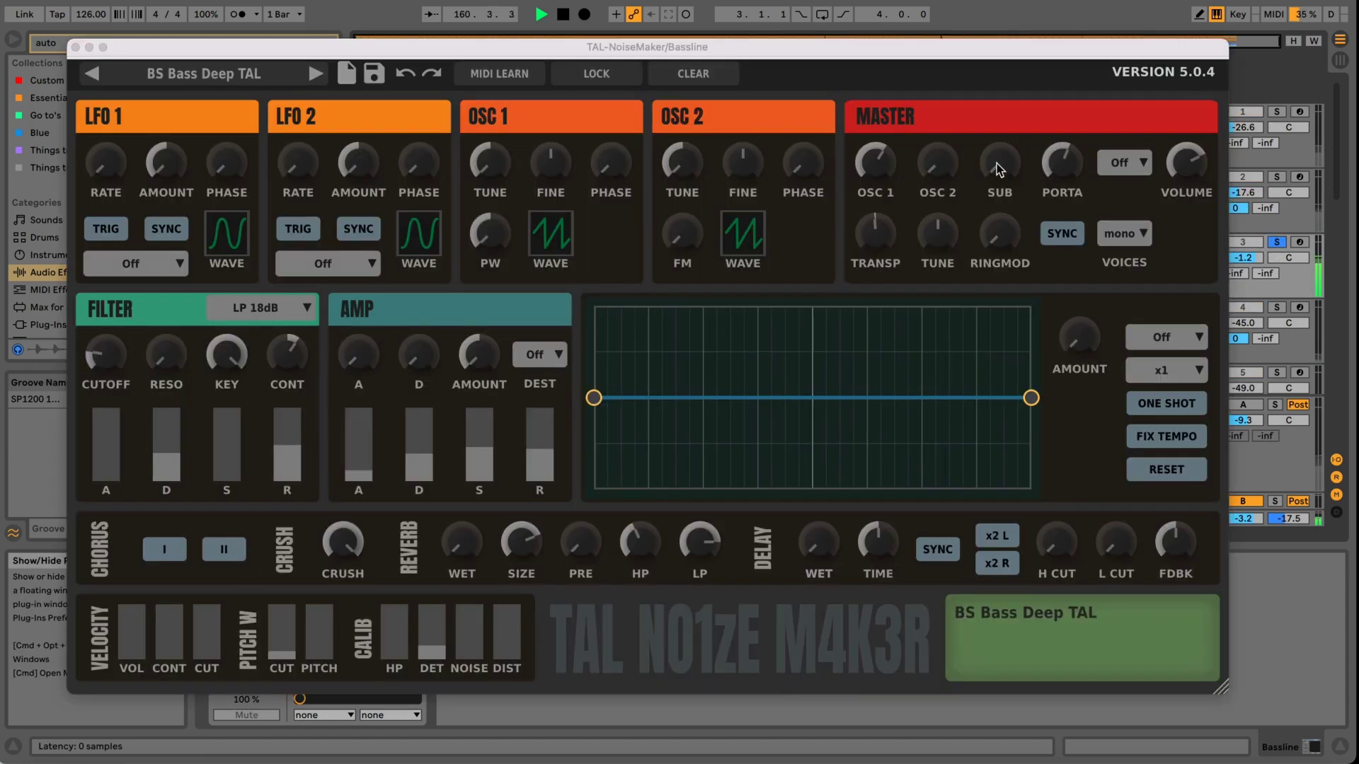
pyautogui.moveTo(997, 170); pyautogui.dragTo(991, 2)
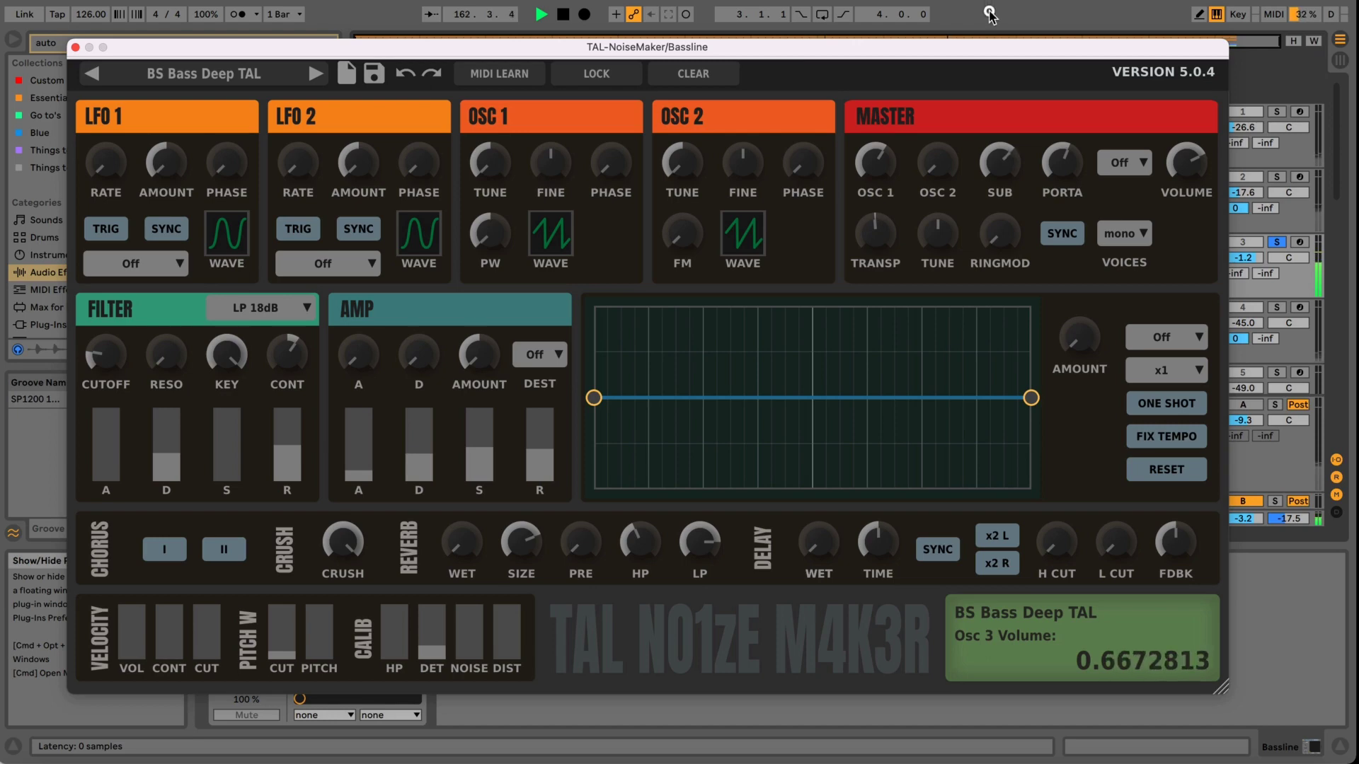
pyautogui.click(939, 173)
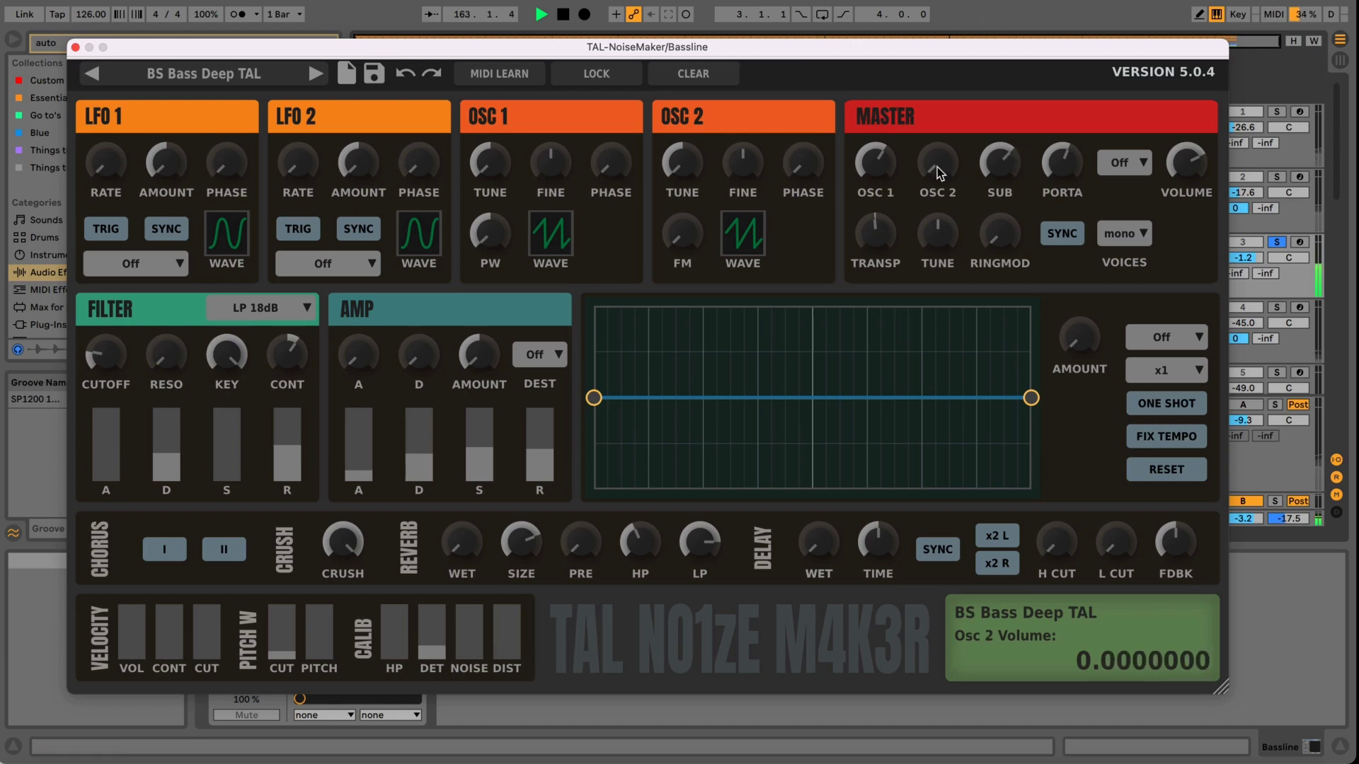
pyautogui.click(75, 47)
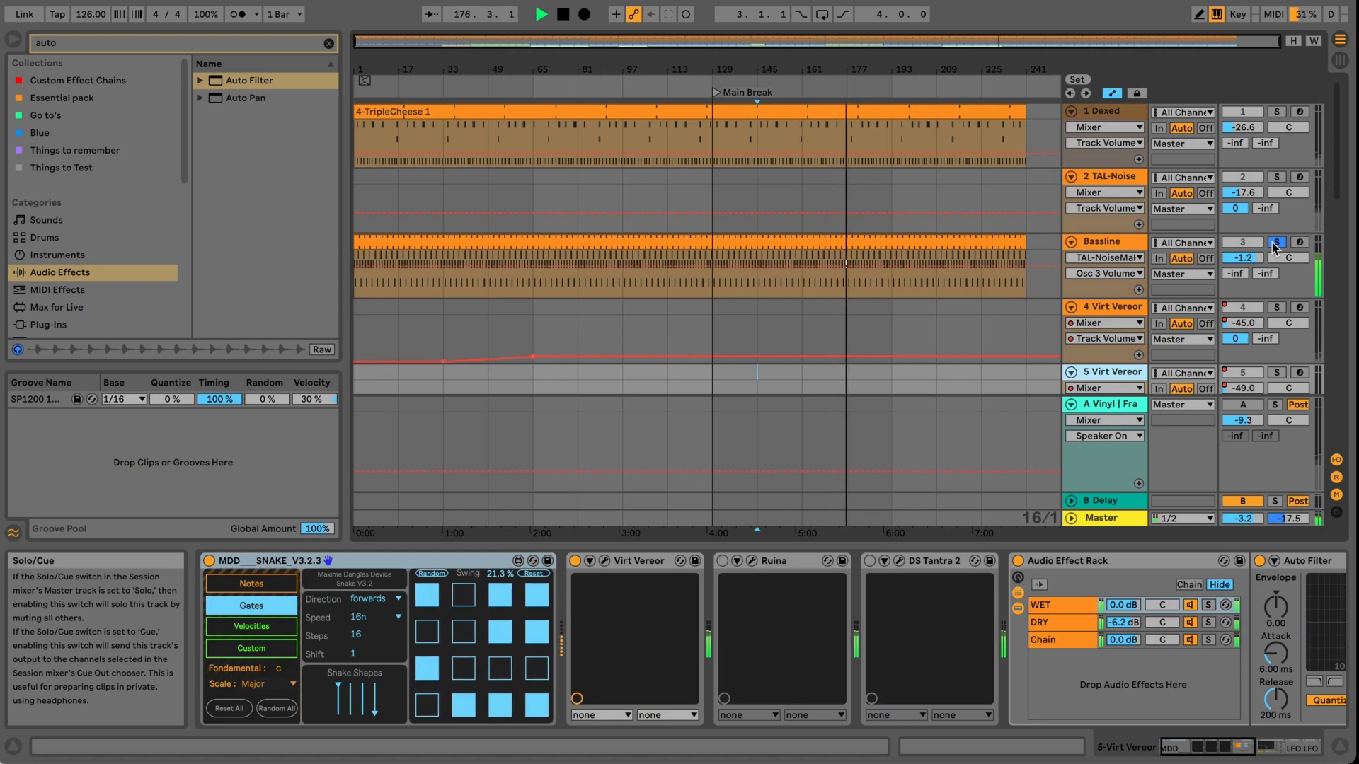
pyautogui.press('space')
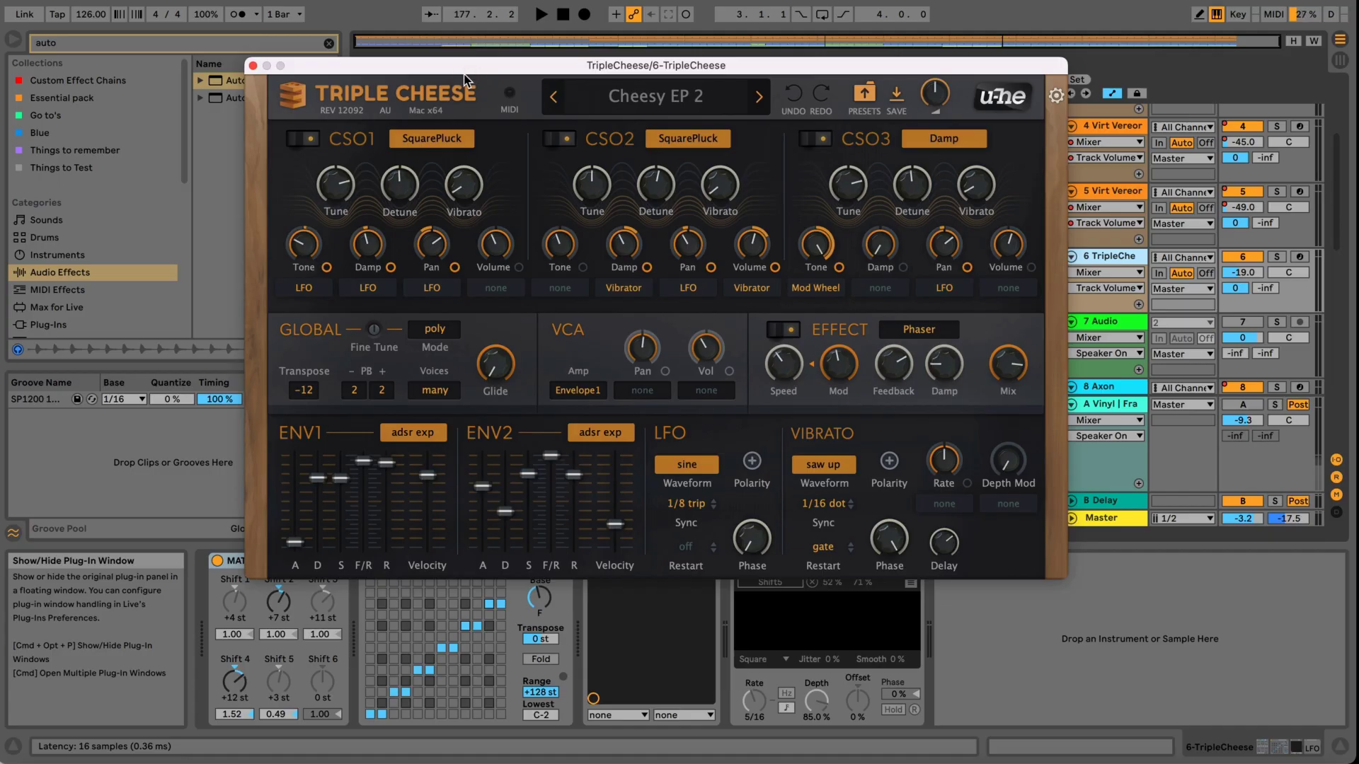
# Reposition the Triple Cheese window to view the Cheesy EP 2 preset settings, and close it.
pyautogui.moveTo(458, 69); pyautogui.dragTo(512, 61)
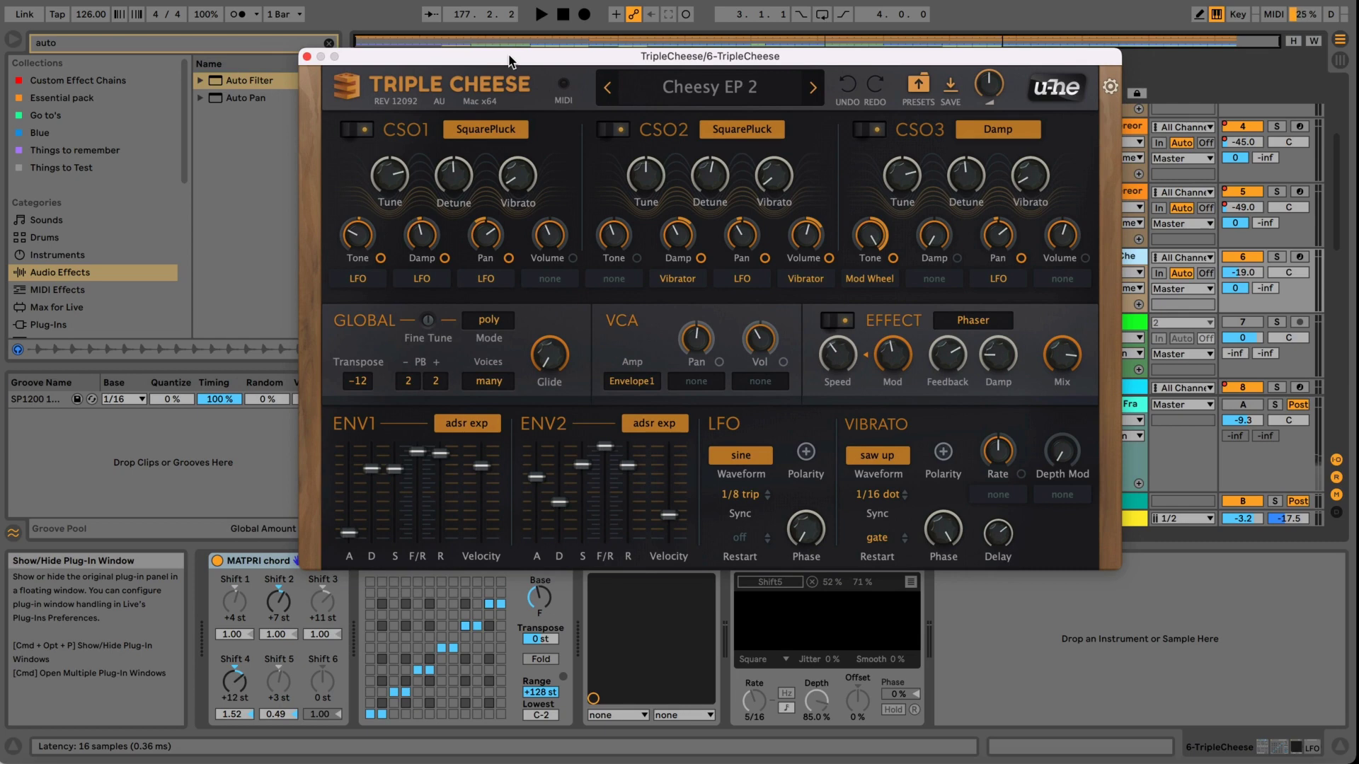
pyautogui.moveTo(369, 52); pyautogui.dragTo(368, 58)
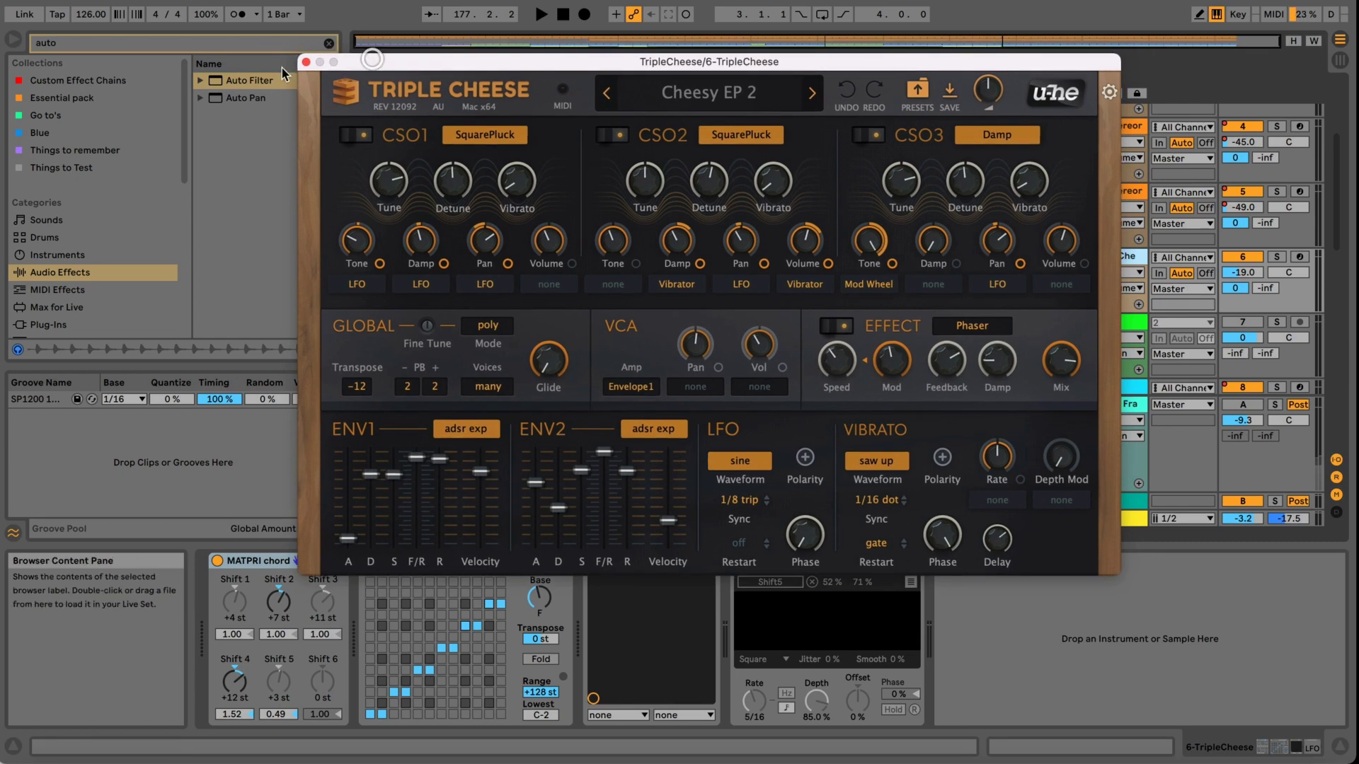
pyautogui.click(306, 62)
# Solo the TripleCheese track, audition it from bar 145 and from about bar 81, and stop playback.
pyautogui.click(1276, 257)
pyautogui.press('space')
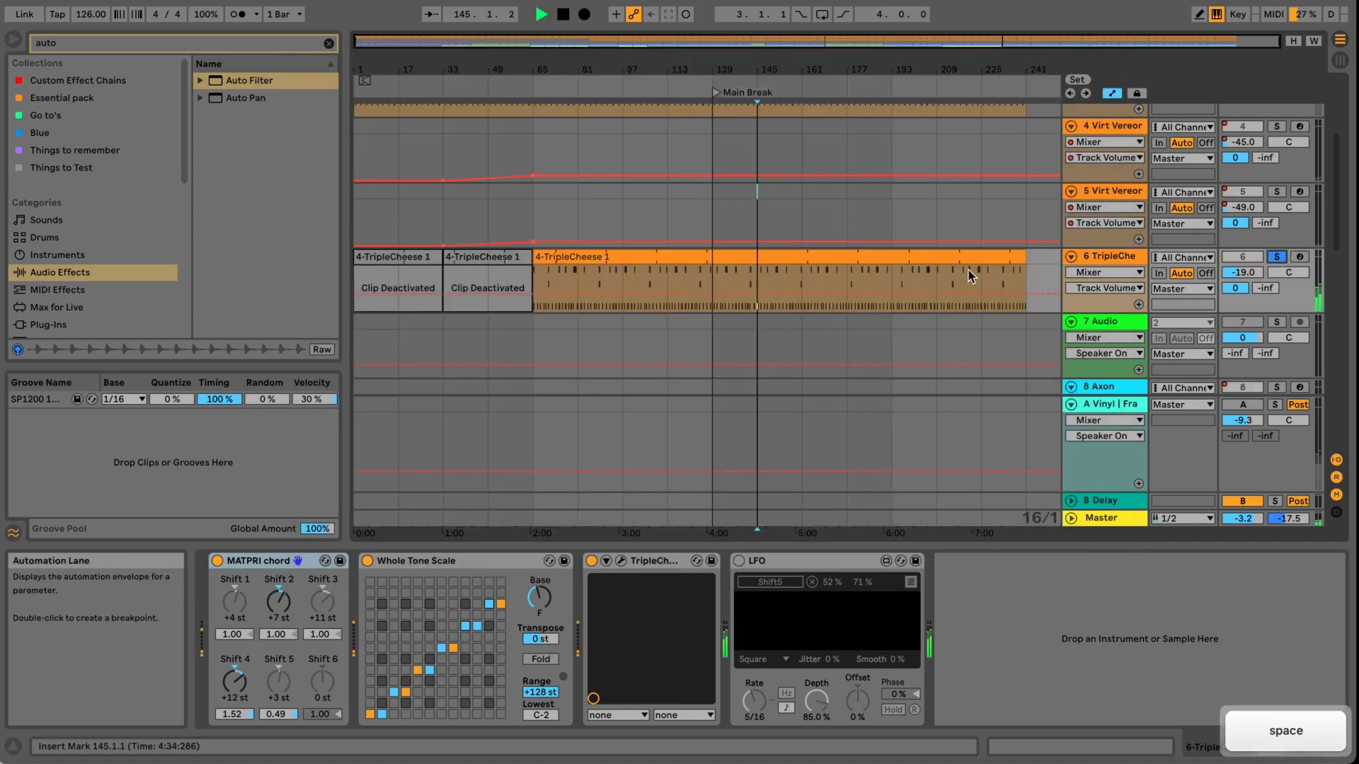
pyautogui.click(581, 85)
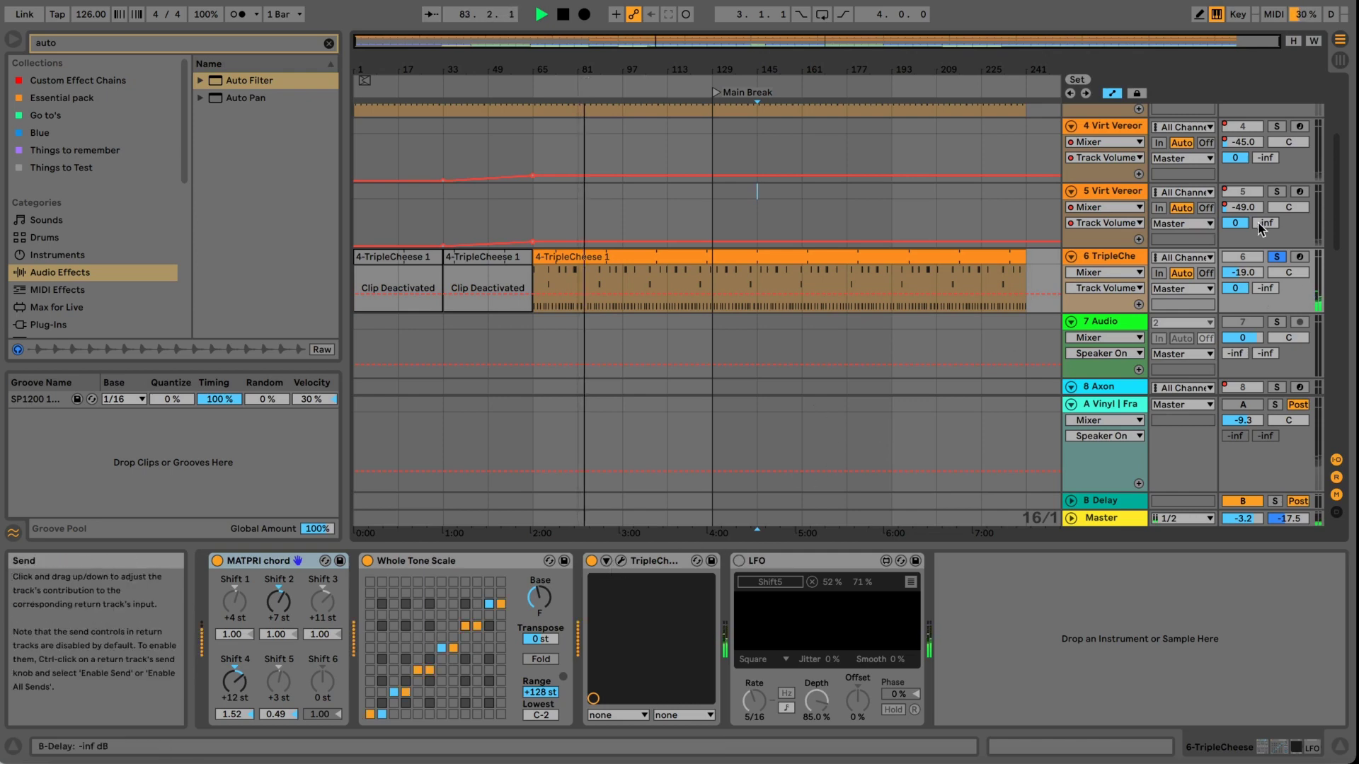
pyautogui.scroll(-5, 1263, 269)
pyautogui.scroll(6, 1259, 226)
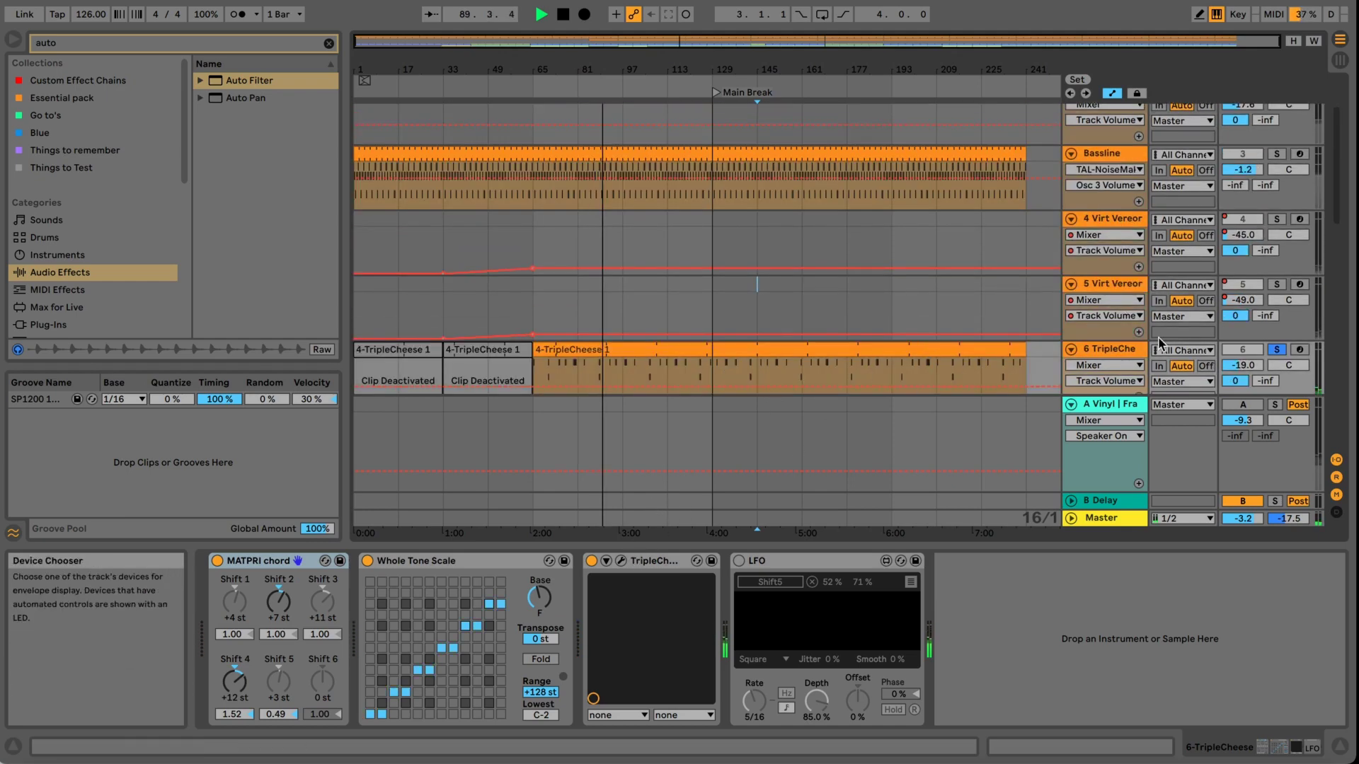
pyautogui.click(1124, 353)
pyautogui.press('space')
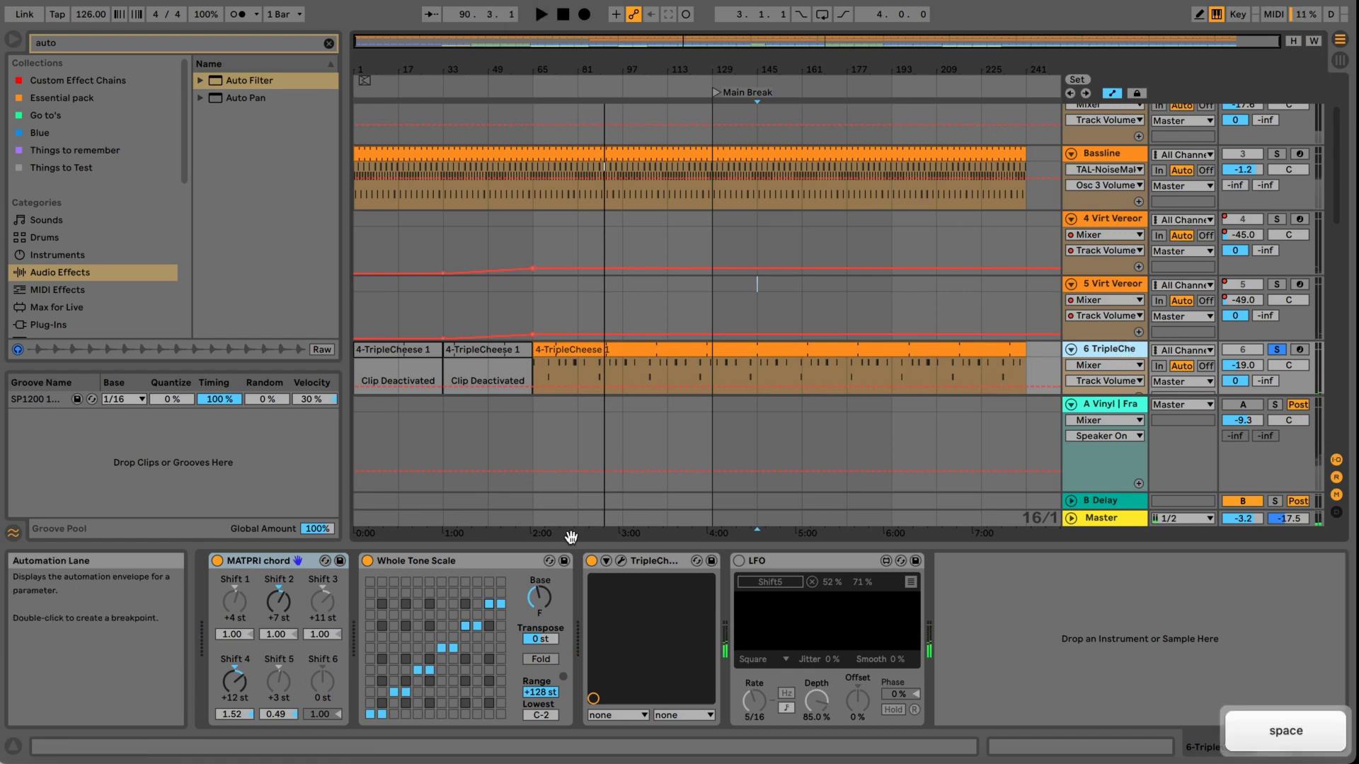
# Open the Triple Cheese window and audition the Cheesy Guitar, Cheezy Popcorn and Chinese Gardens presets during playback.
pyautogui.click(620, 561)
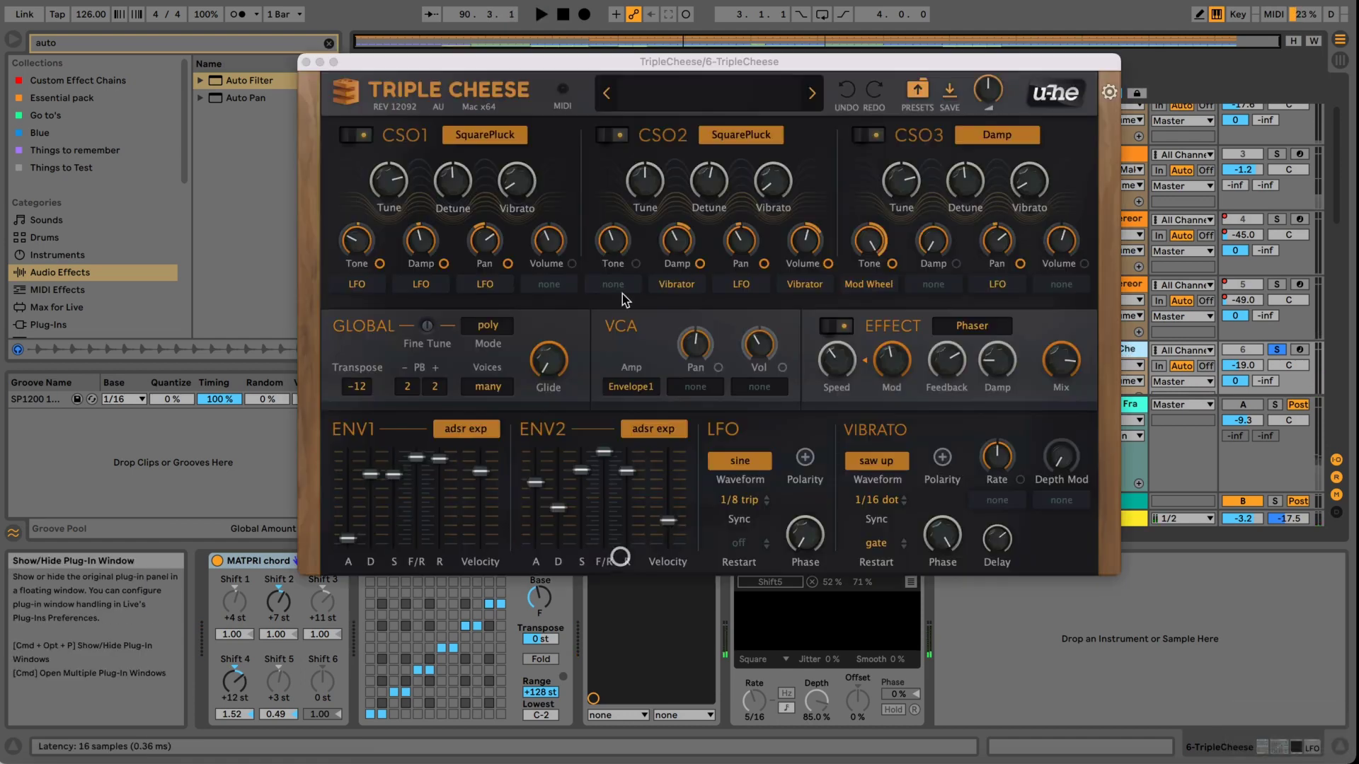
pyautogui.click(812, 94)
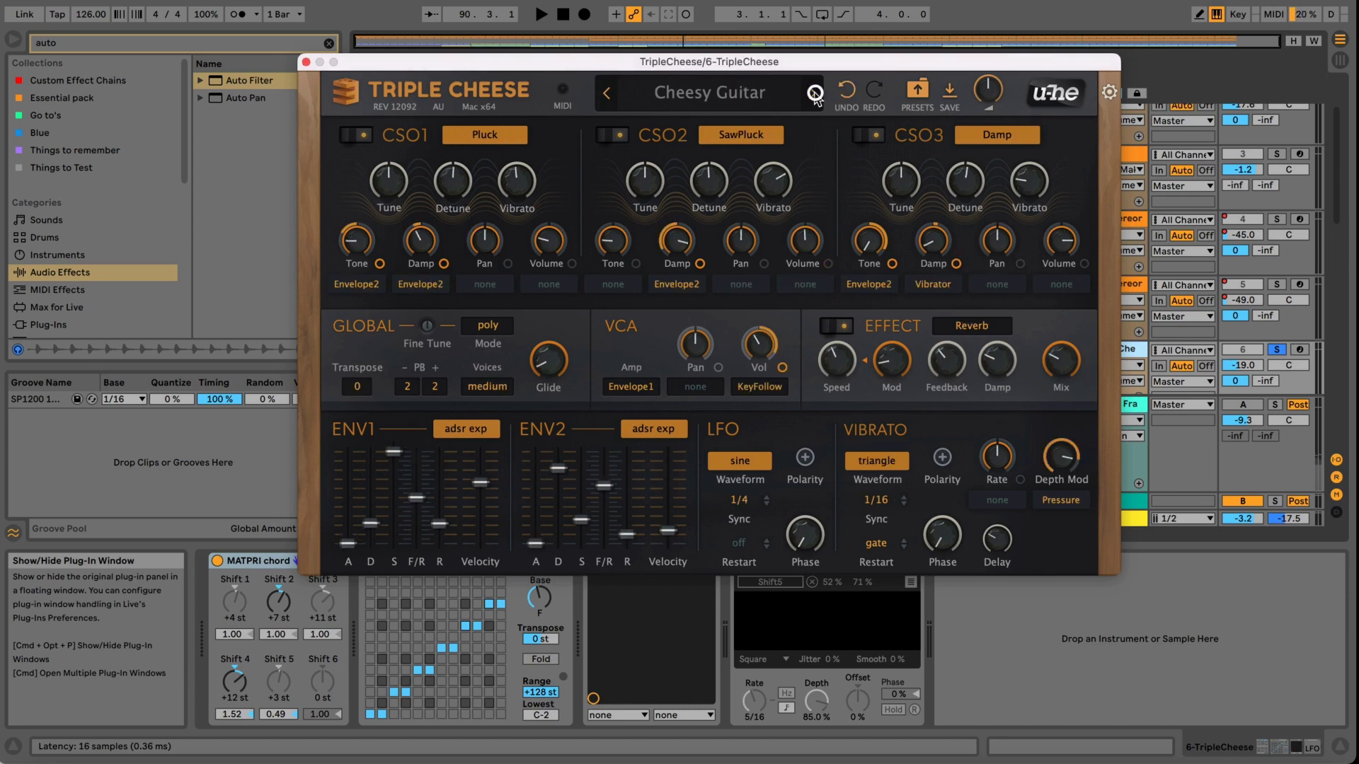
pyautogui.press('space')
pyautogui.click(811, 92)
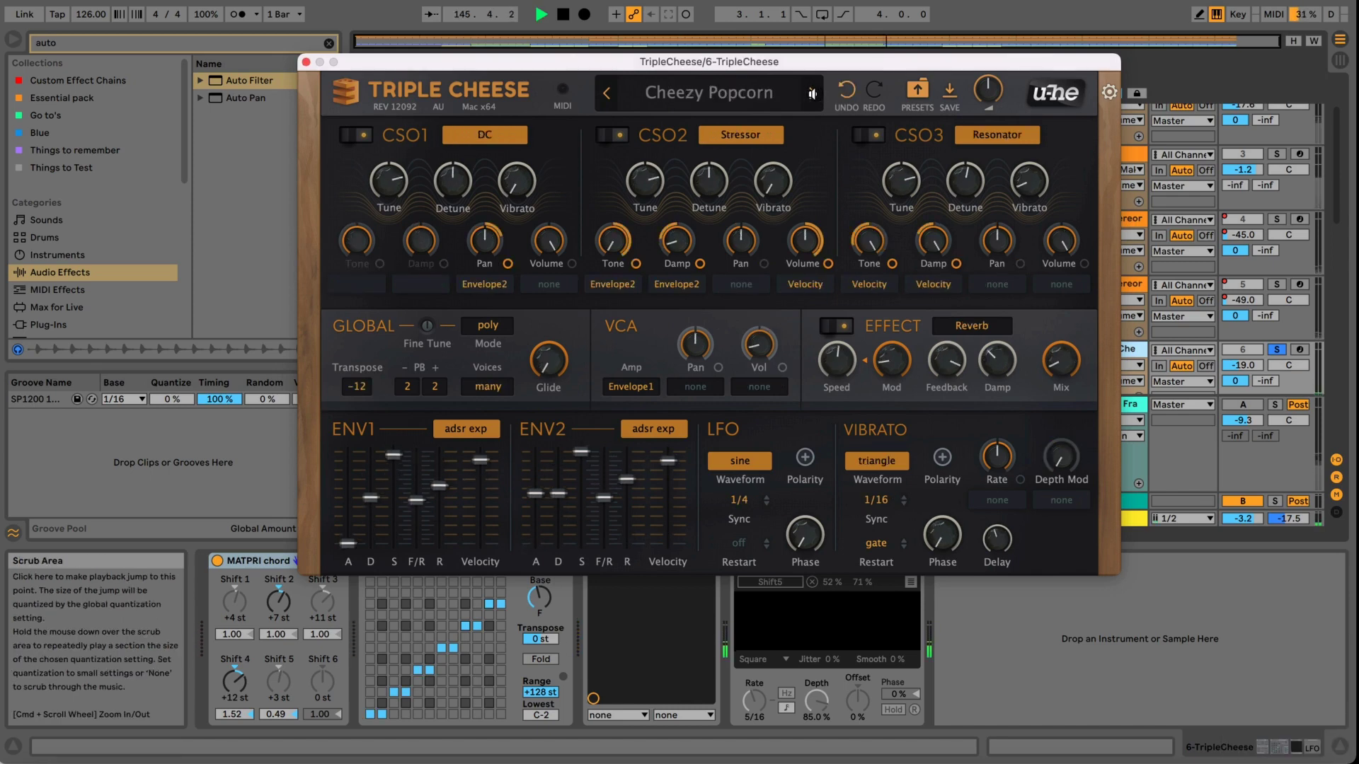
pyautogui.click(811, 93)
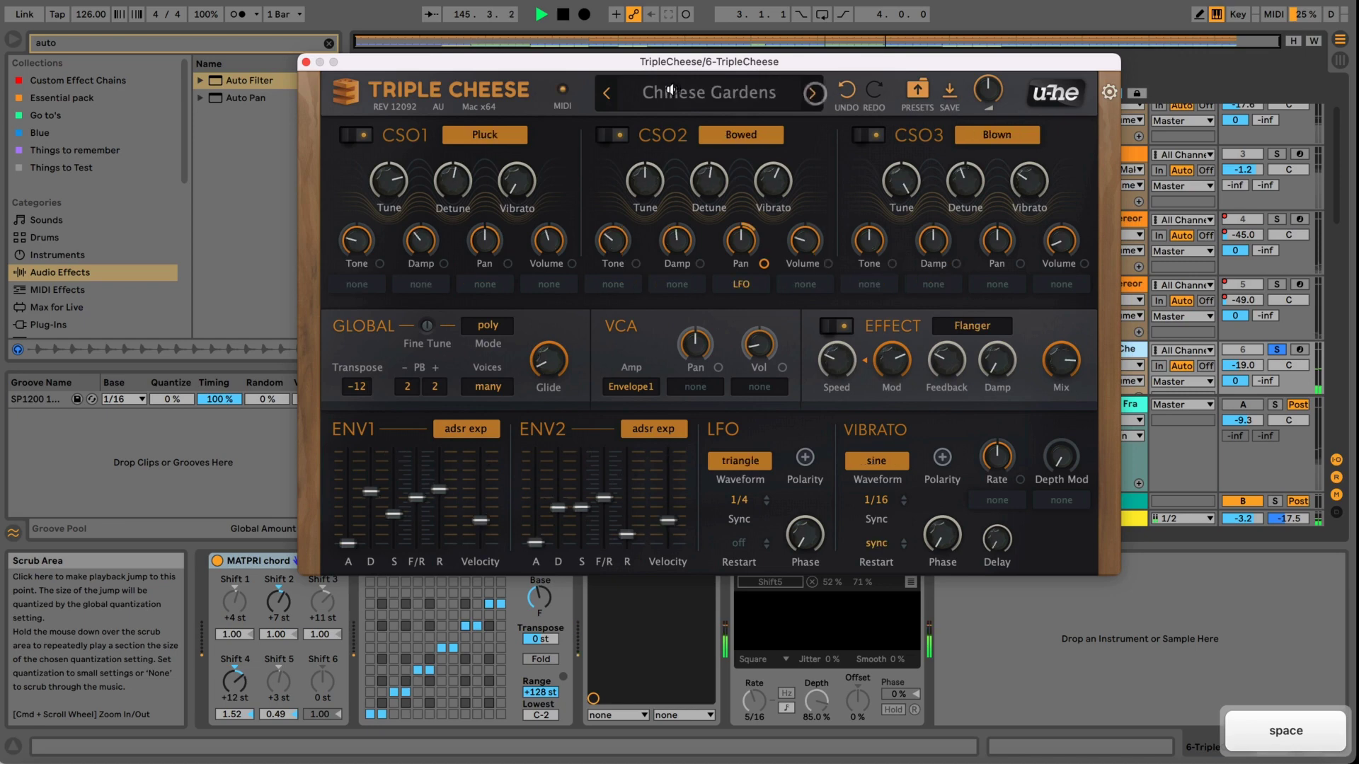
pyautogui.click(665, 93)
pyautogui.click(636, 95)
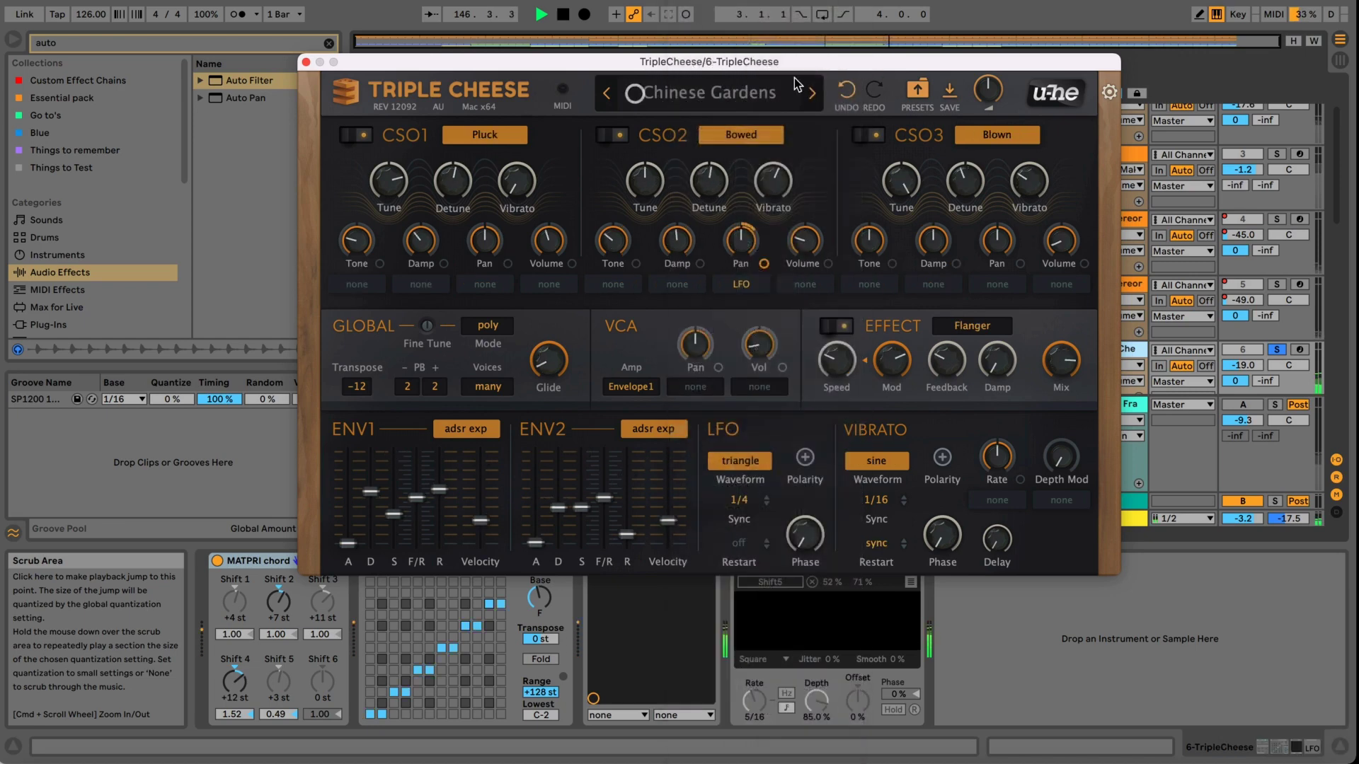
# Open the Triple Cheese preset browser and audition Alone in Space, Glass City and Space Dawn from the 06 Soundscapes folder.
pyautogui.click(915, 92)
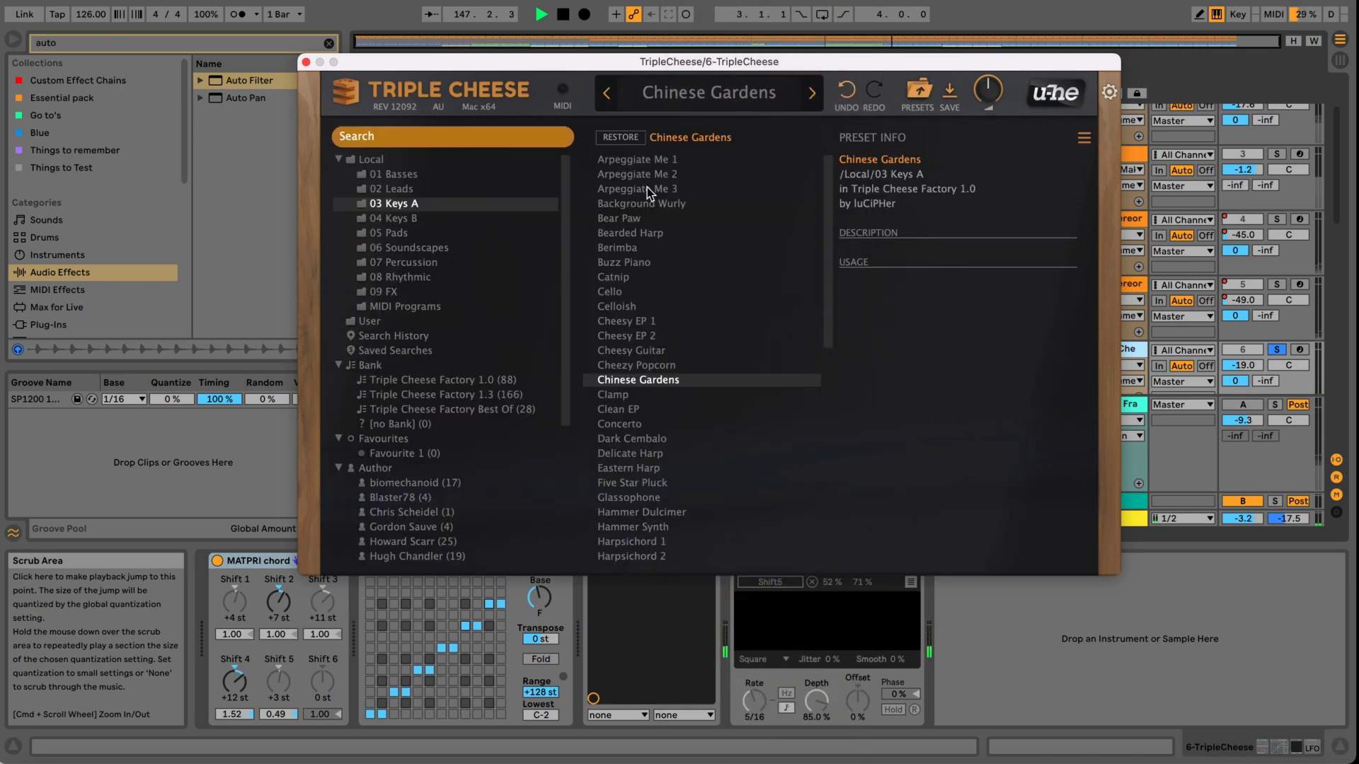
pyautogui.click(428, 248)
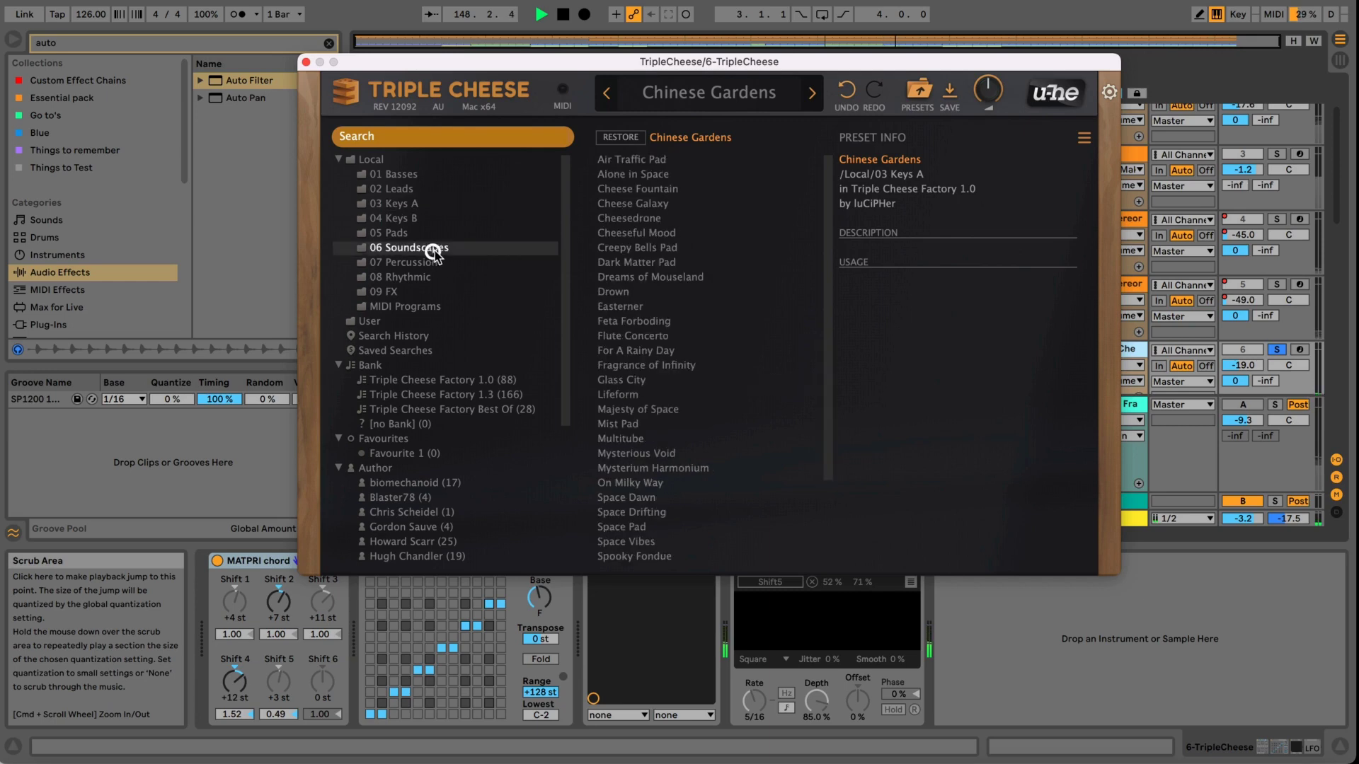
pyautogui.click(631, 177)
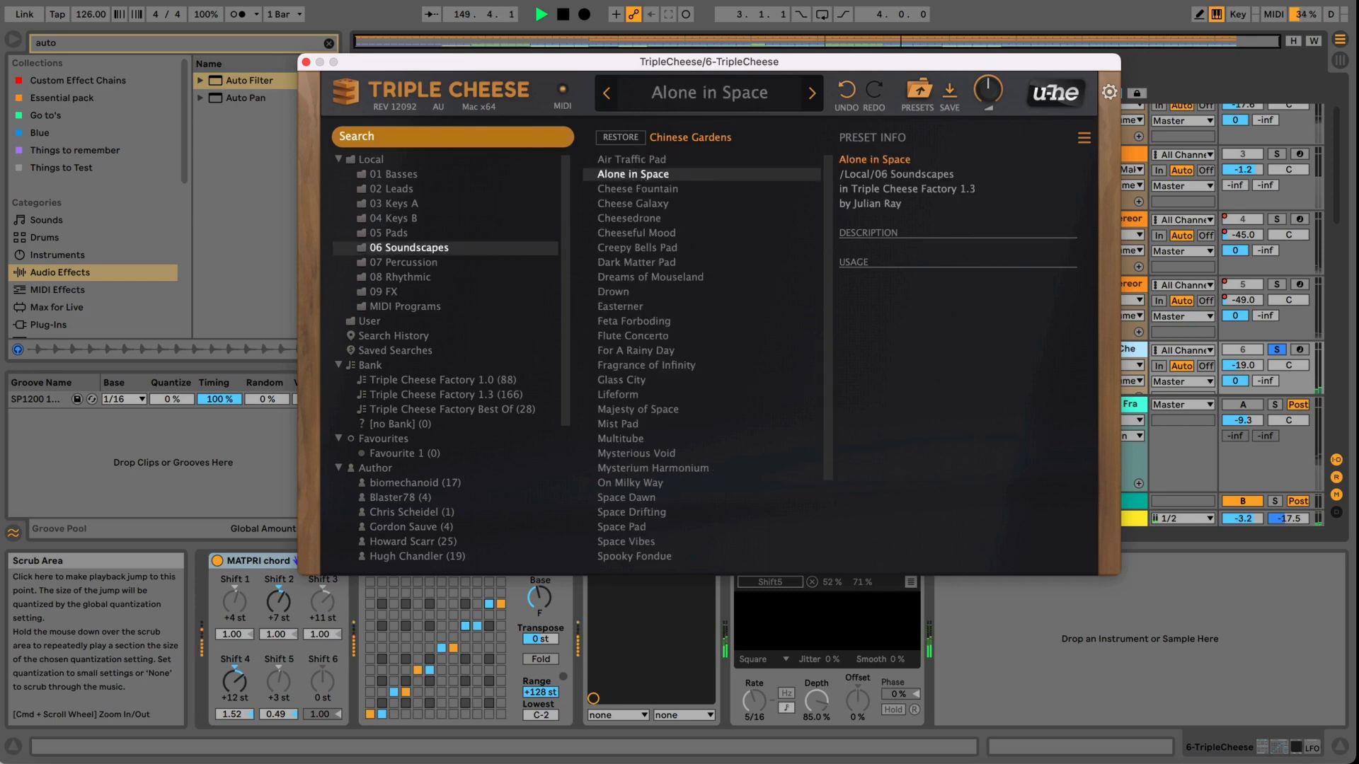
pyautogui.click(621, 380)
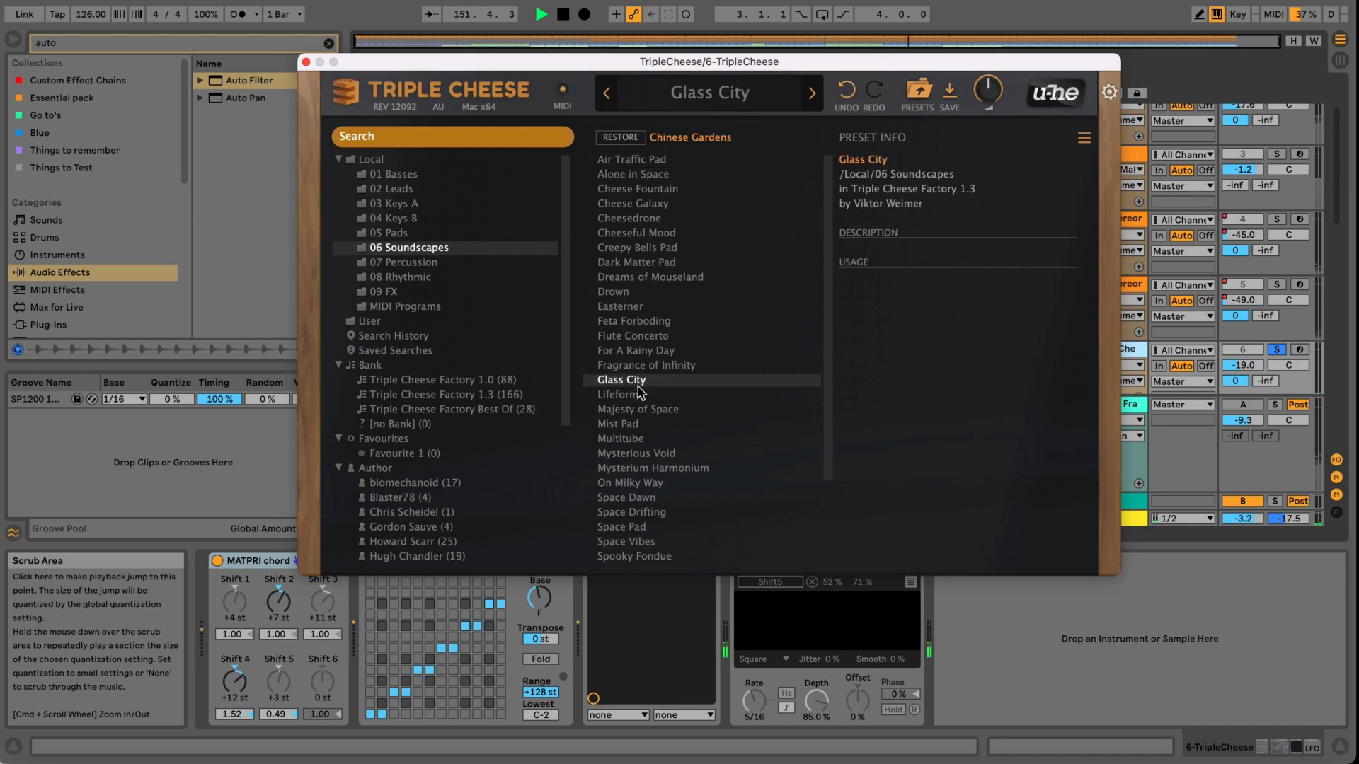
pyautogui.click(639, 500)
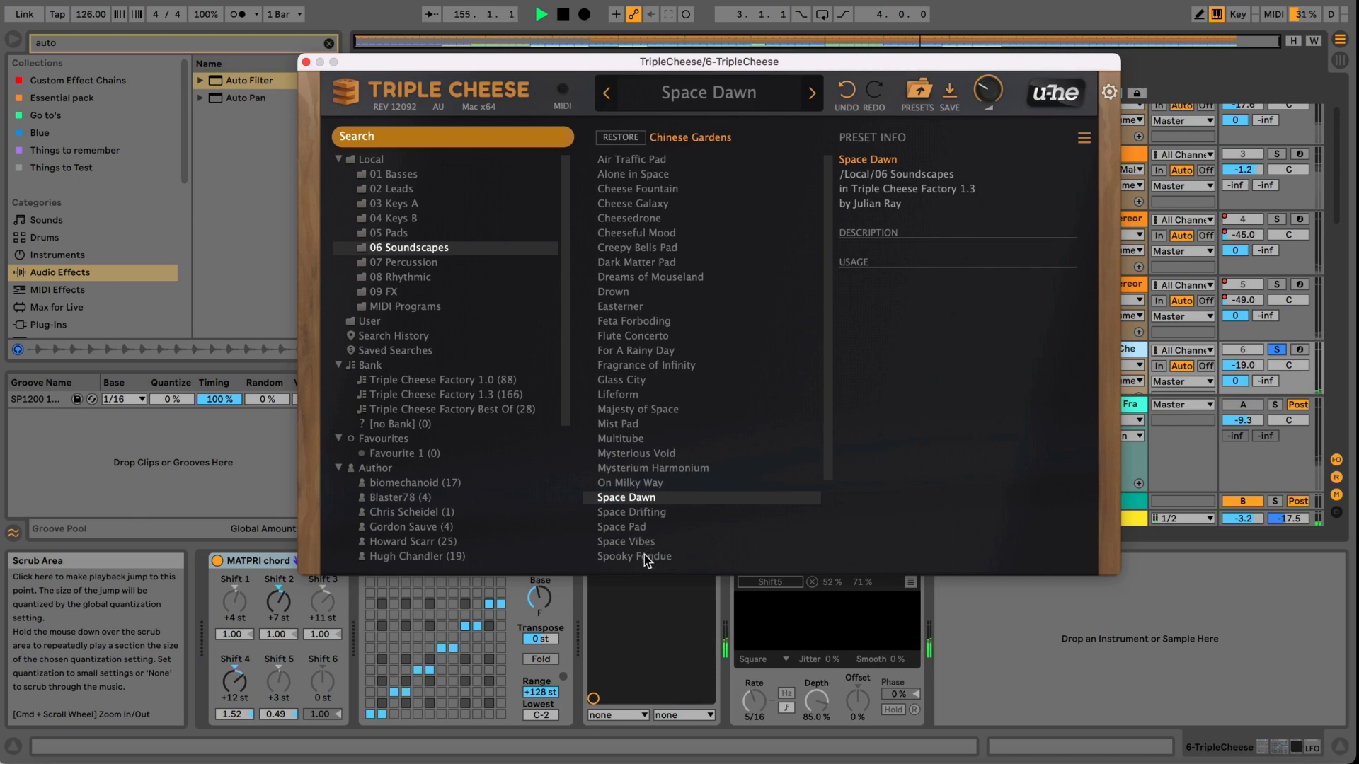
# Audition the Cheap Shot, Creepy Bells Hit and Noise Hits presets from the 07 Percussion folder.
pyautogui.click(413, 264)
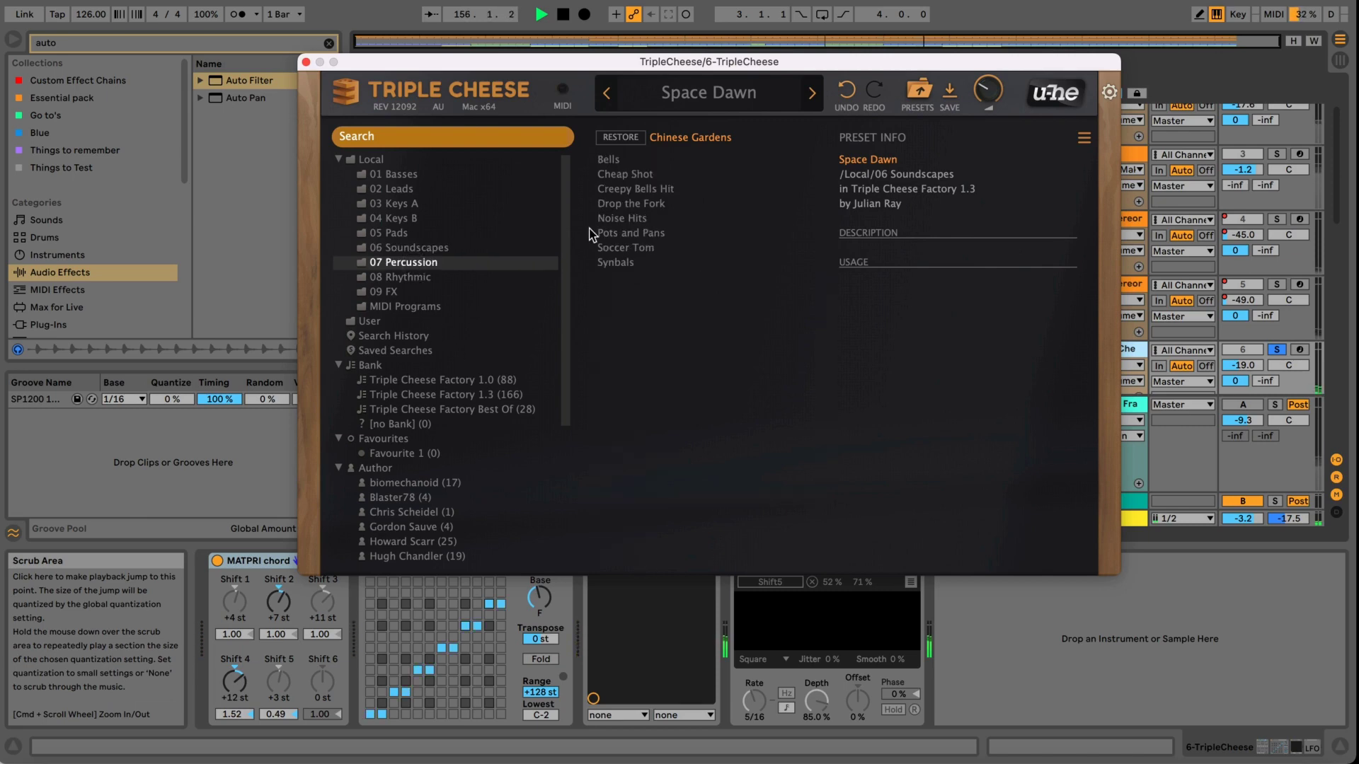
pyautogui.click(636, 175)
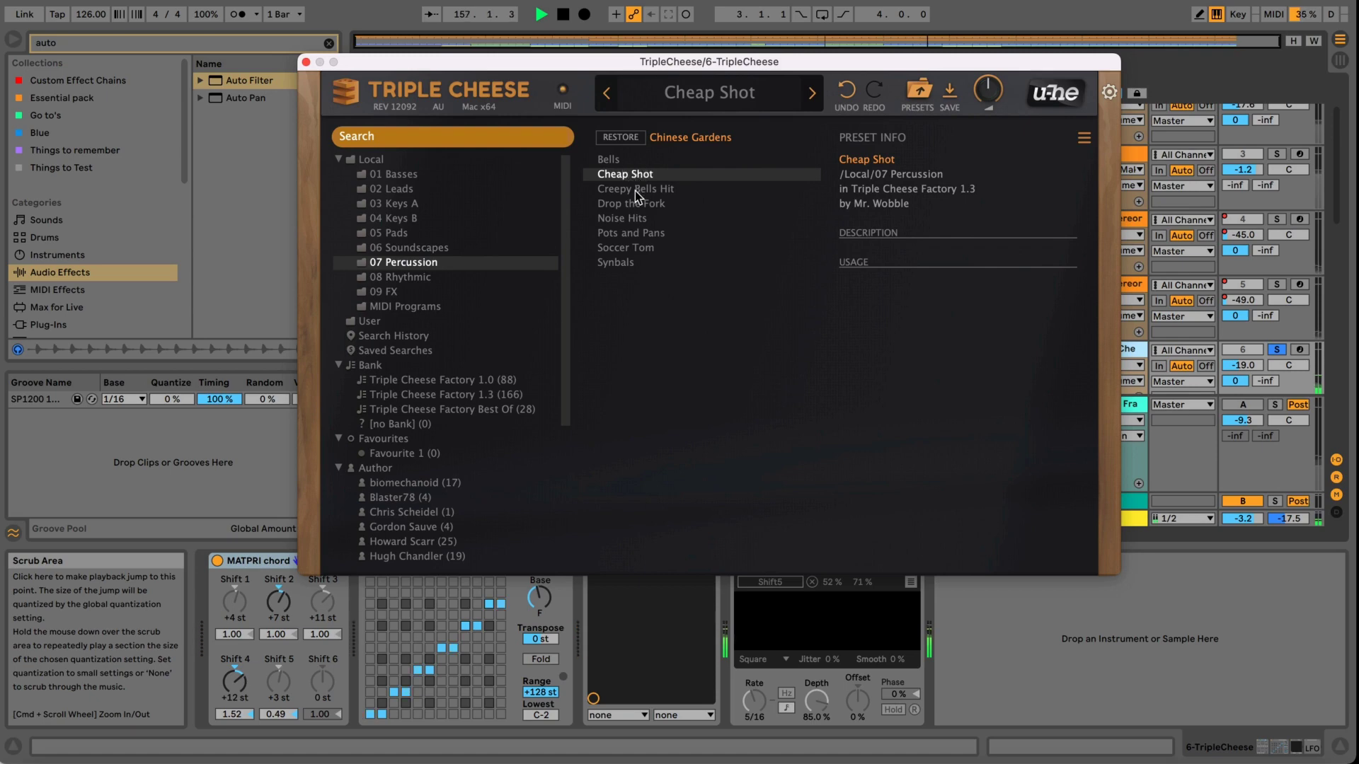
pyautogui.click(637, 189)
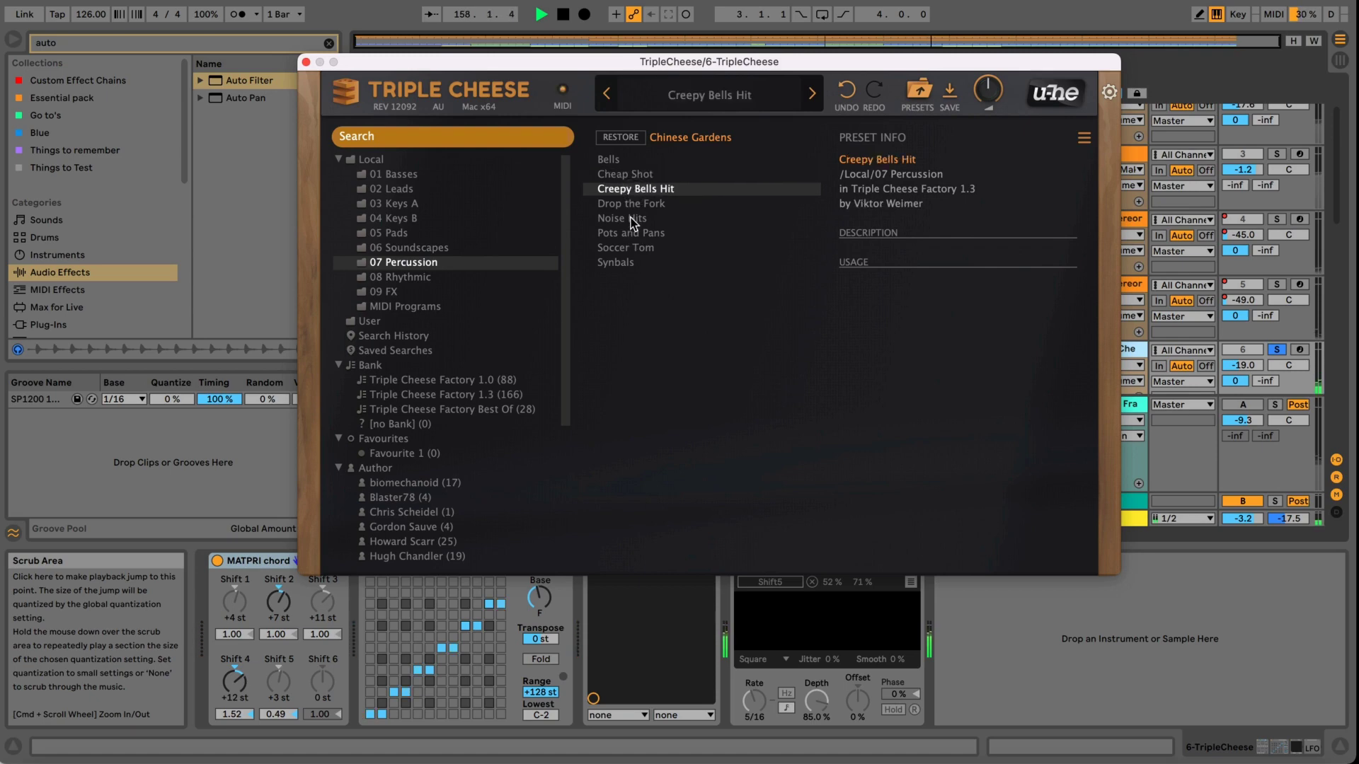
pyautogui.click(632, 219)
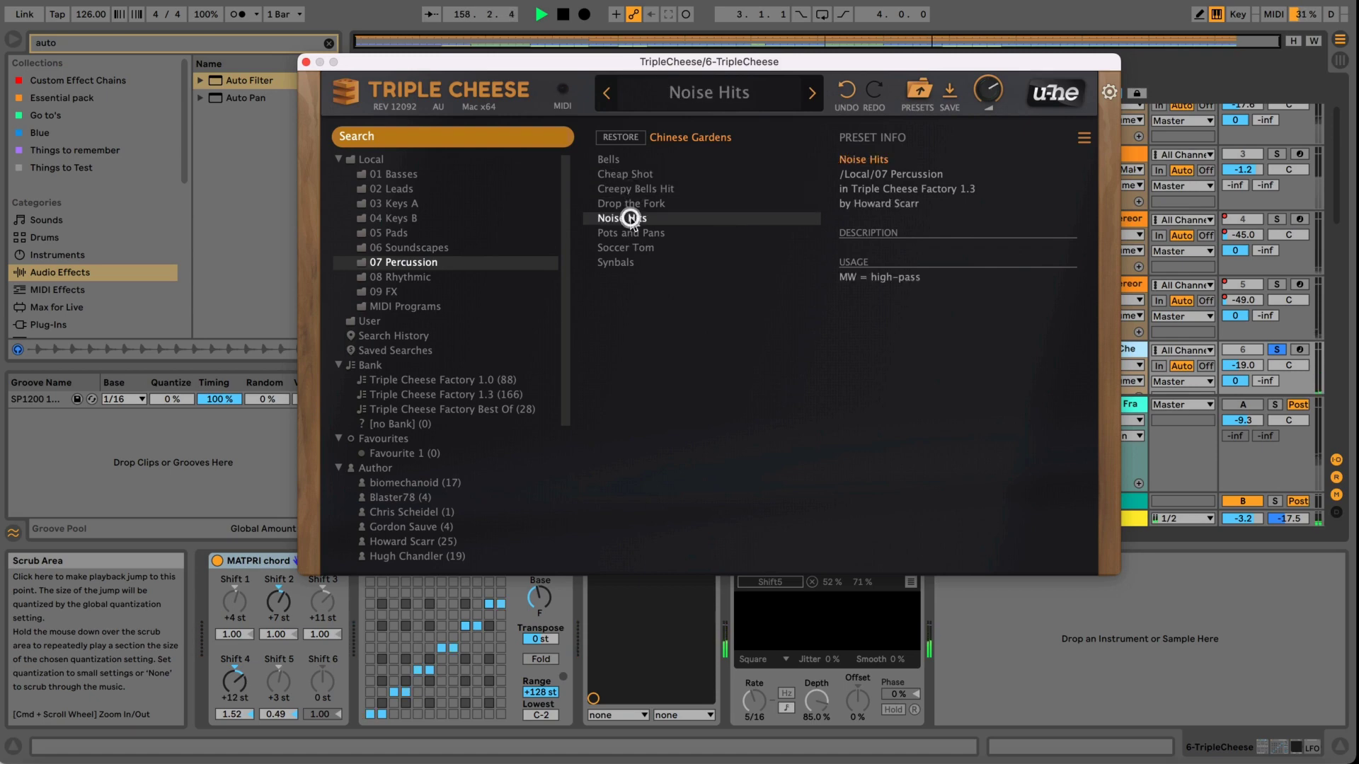
# Load the Windshield Wiper preset from the 09 FX folder, return to the synth controls, and stop playback.
pyautogui.click(409, 281)
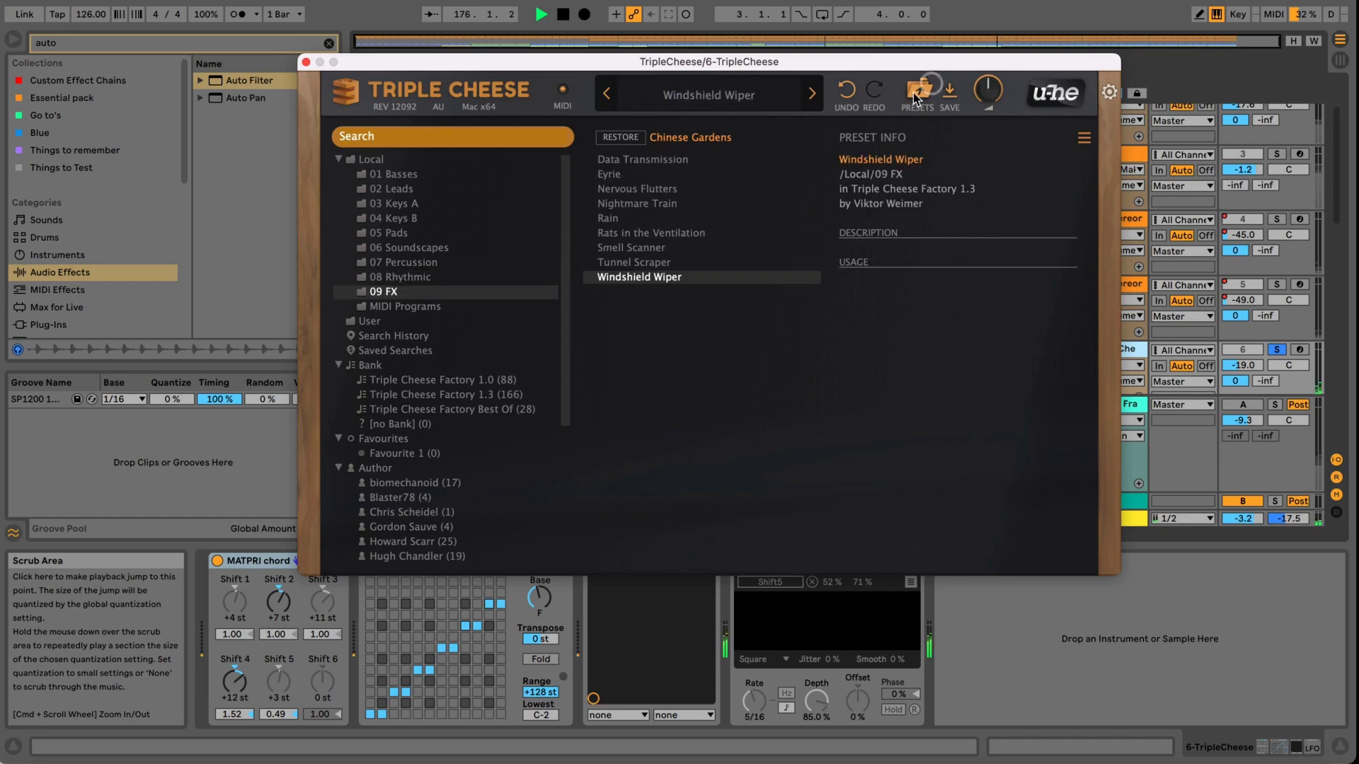
pyautogui.click(918, 92)
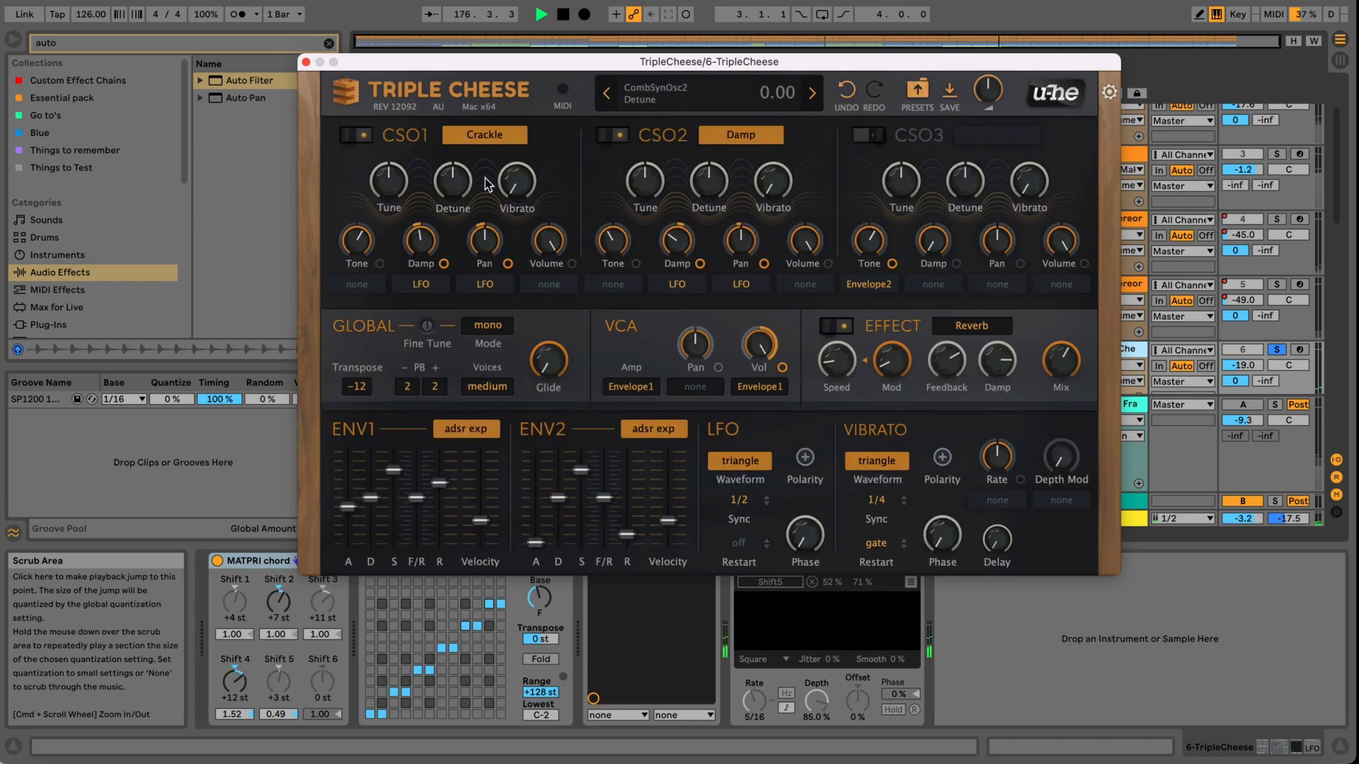
pyautogui.press('space')
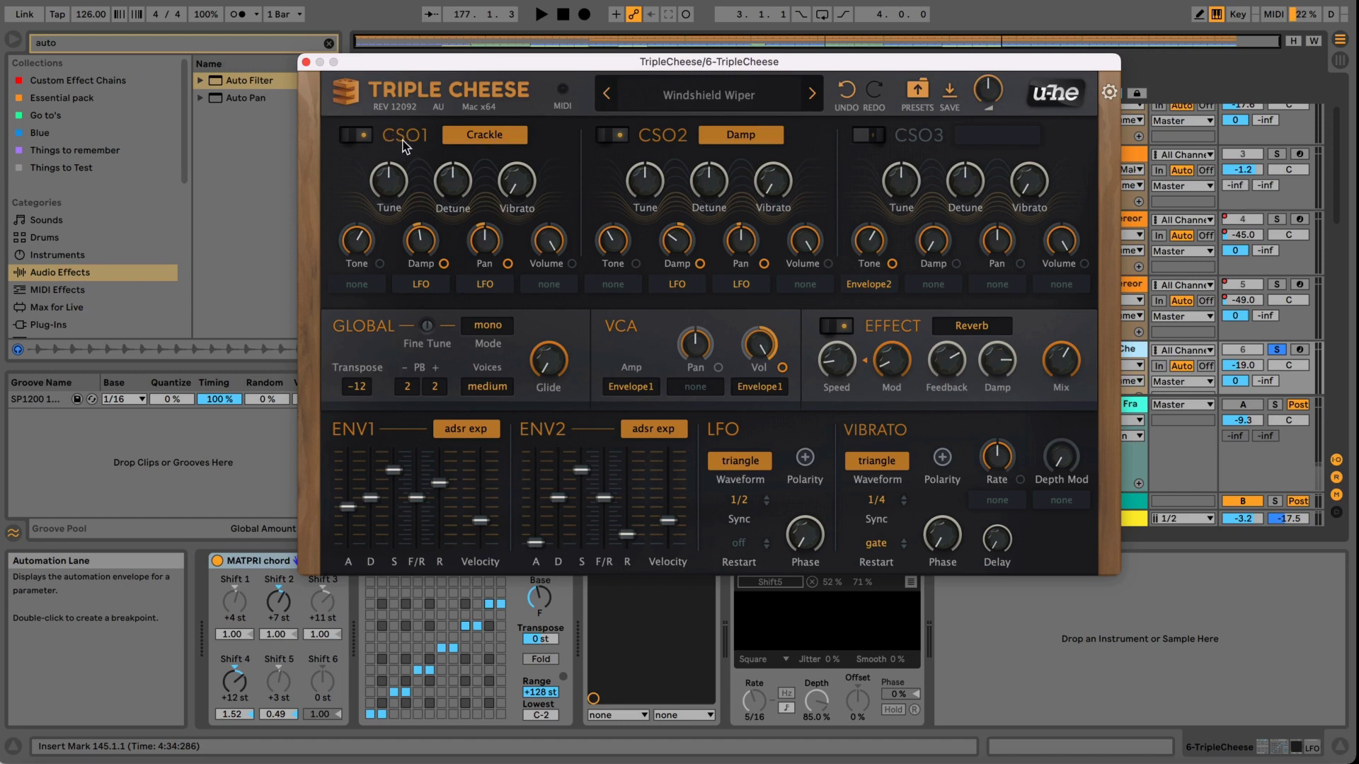
# Set the CSO1 oscillator type to SawPluck and CSO2 to Bowed, and start playback to hear the change.
pyautogui.click(463, 132)
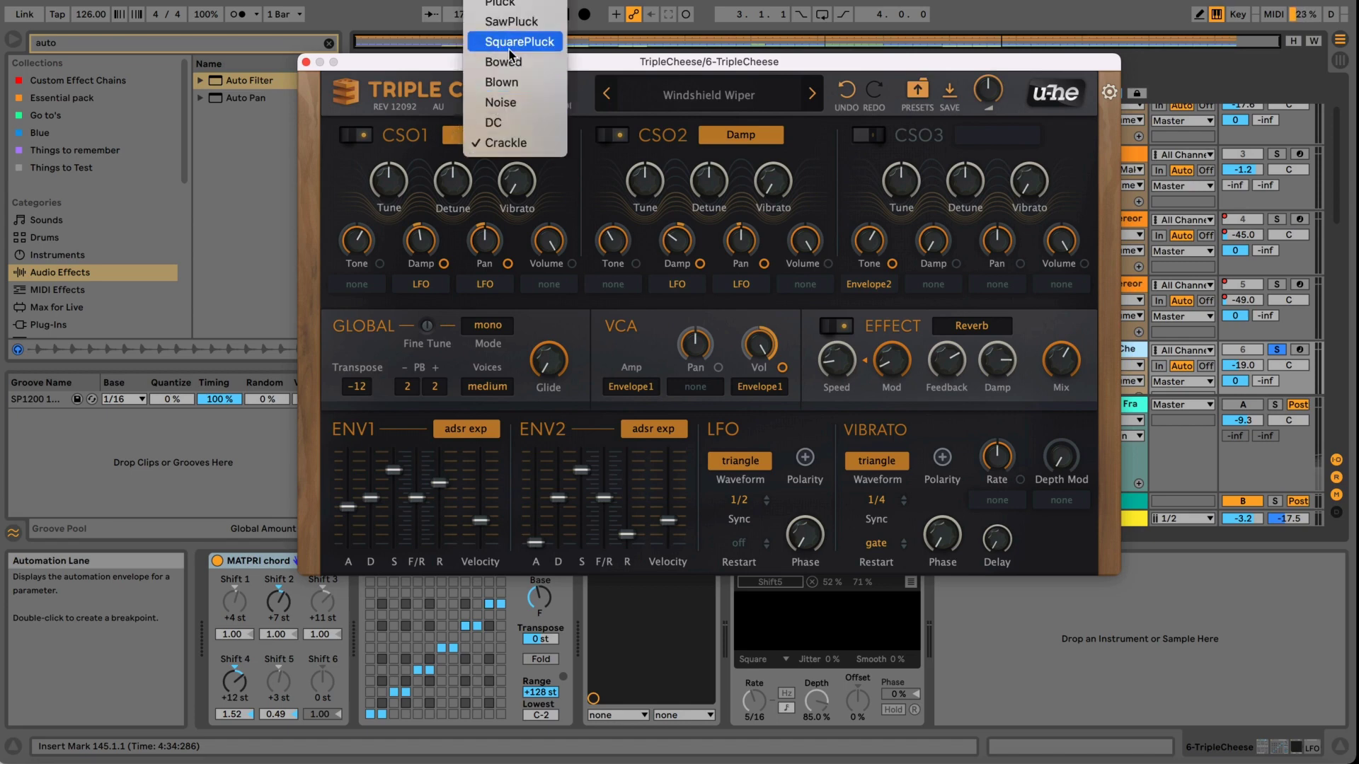
pyautogui.click(511, 21)
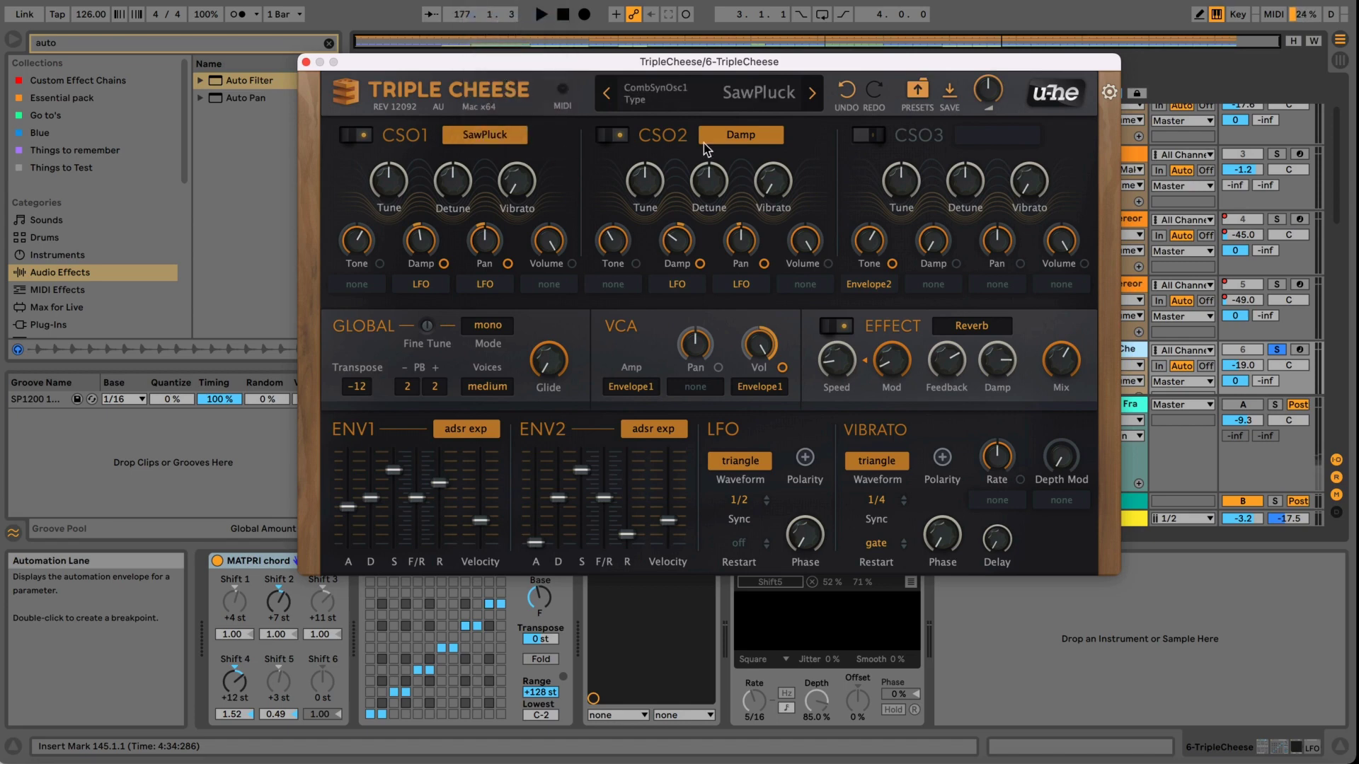
pyautogui.click(758, 133)
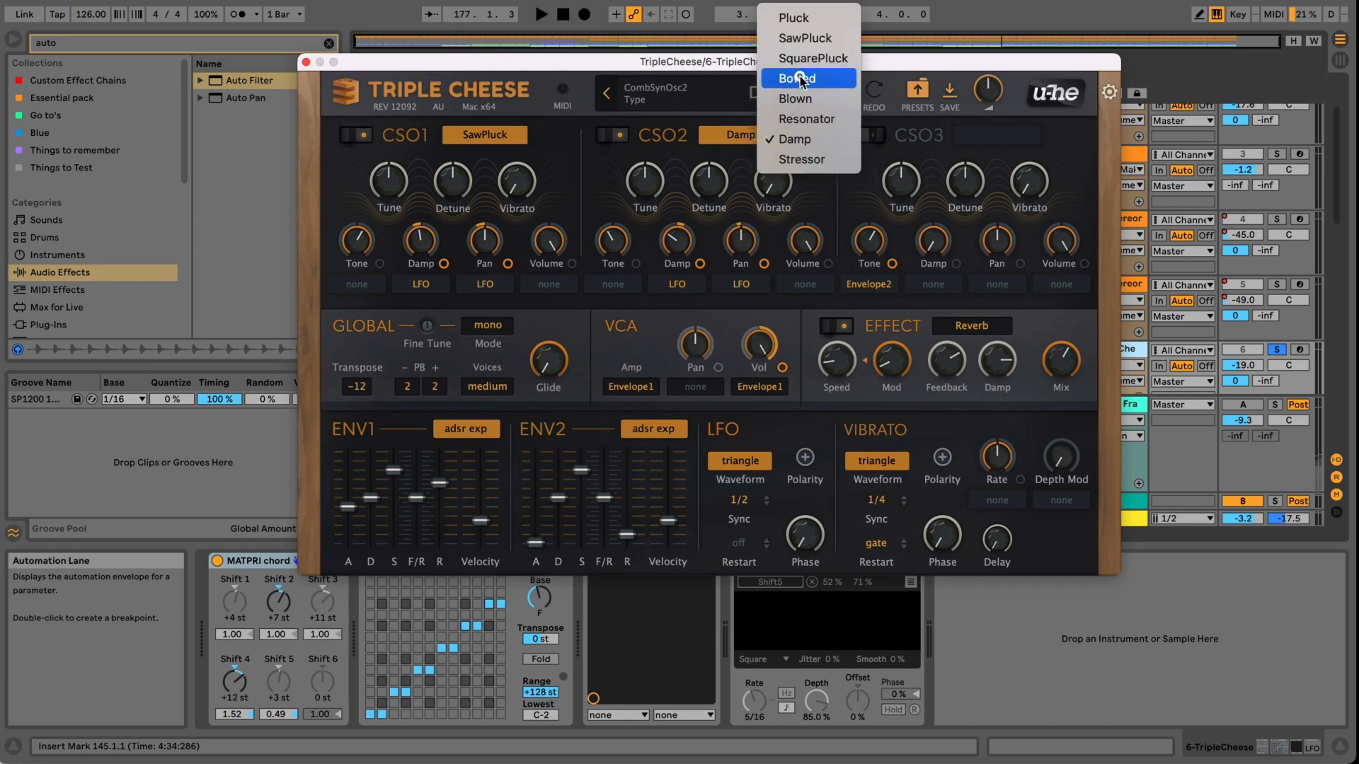
pyautogui.click(799, 80)
pyautogui.press('space')
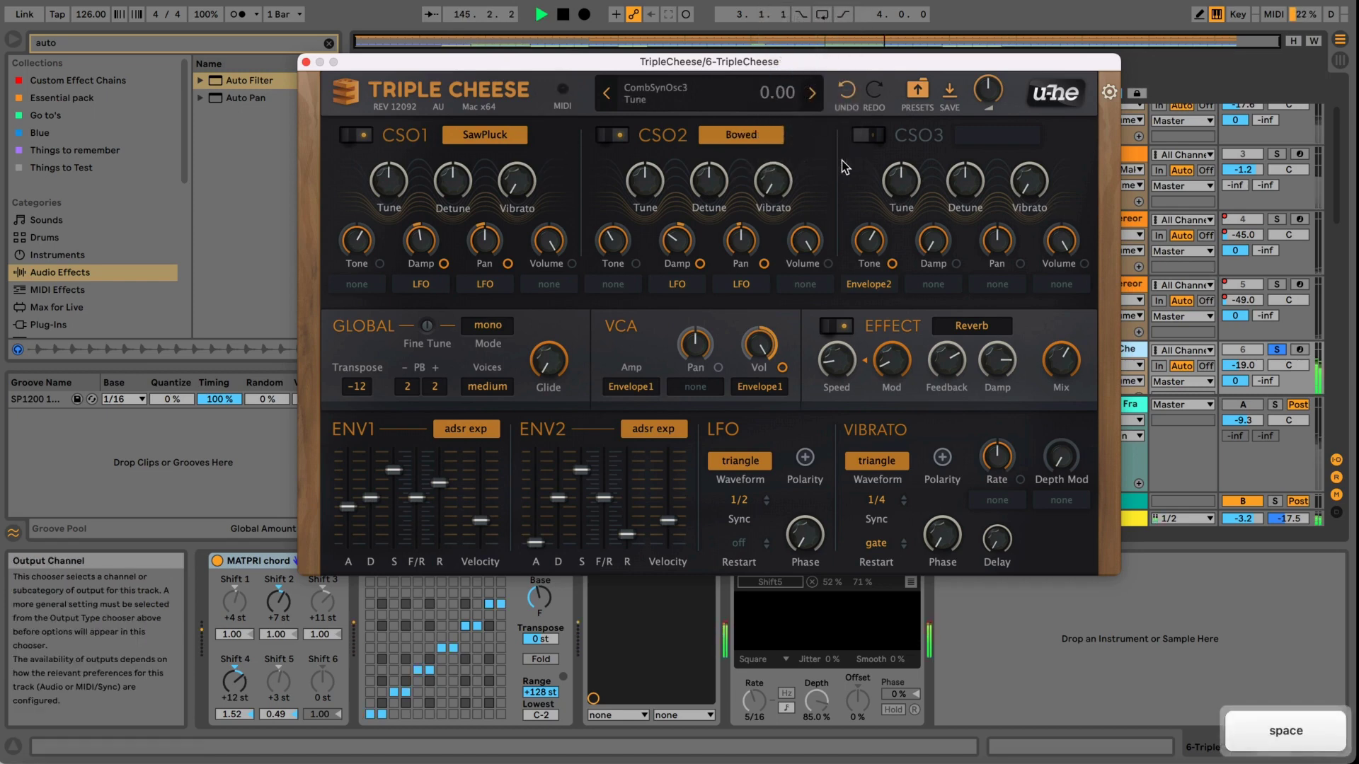
# Lower CSO2's Tune and switch its type to Blown, and reduce the synth's main output to 47.00.
pyautogui.moveTo(647, 181); pyautogui.dragTo(650, 224)
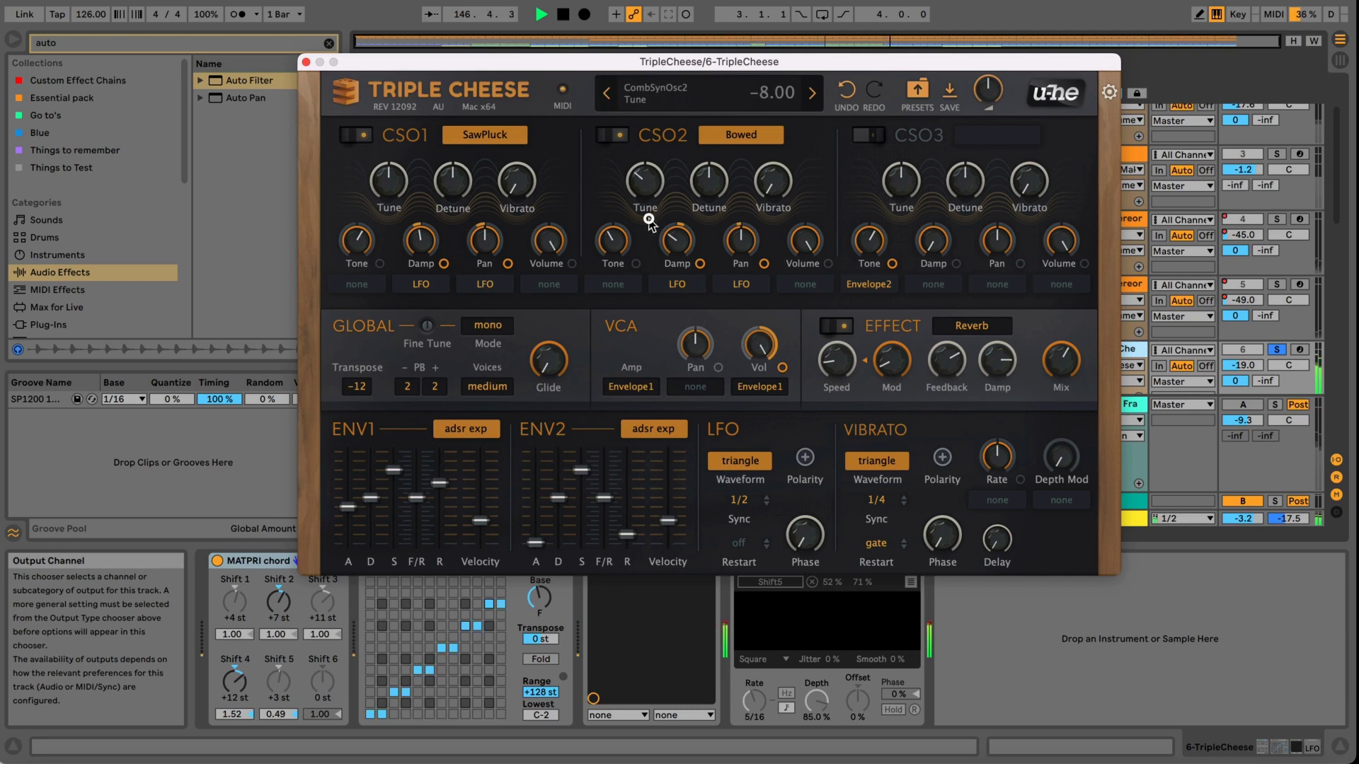
pyautogui.click(753, 137)
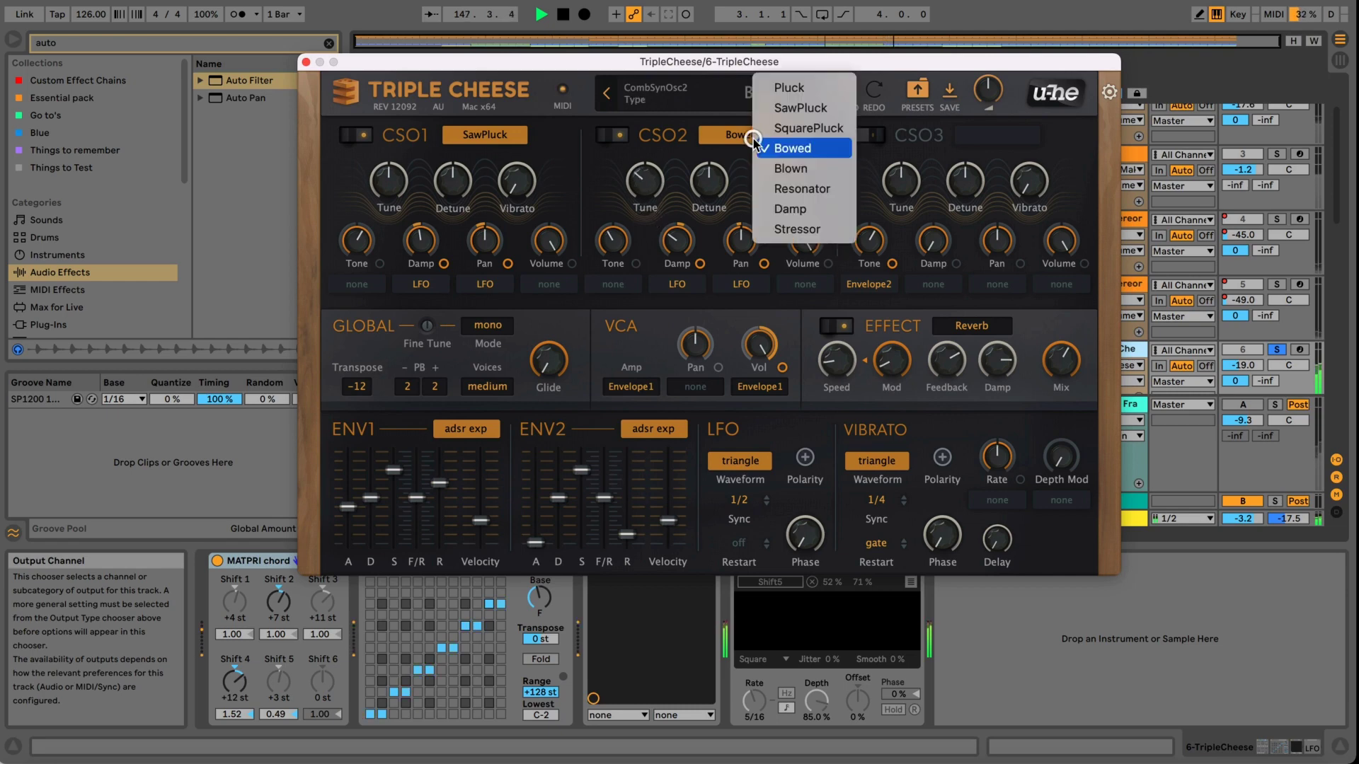
pyautogui.click(787, 171)
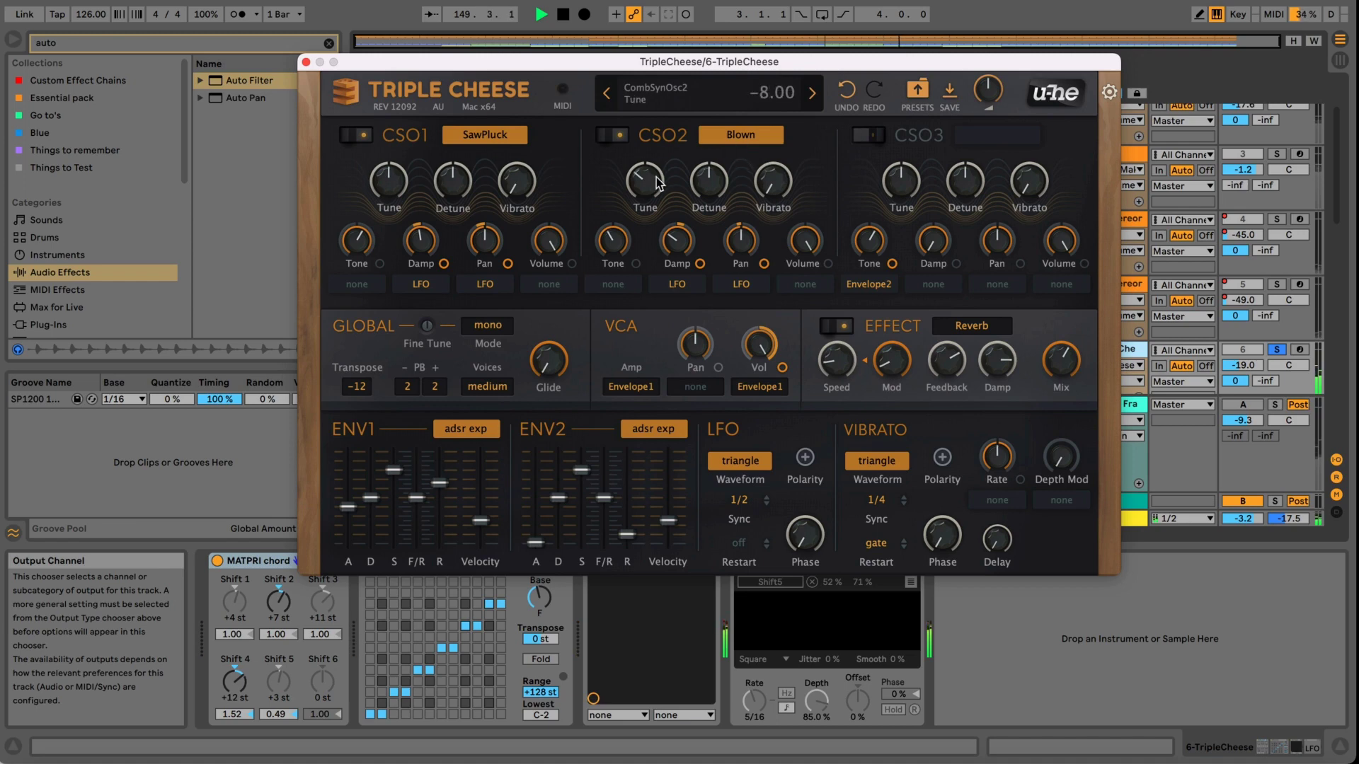
pyautogui.moveTo(657, 183); pyautogui.dragTo(659, 191)
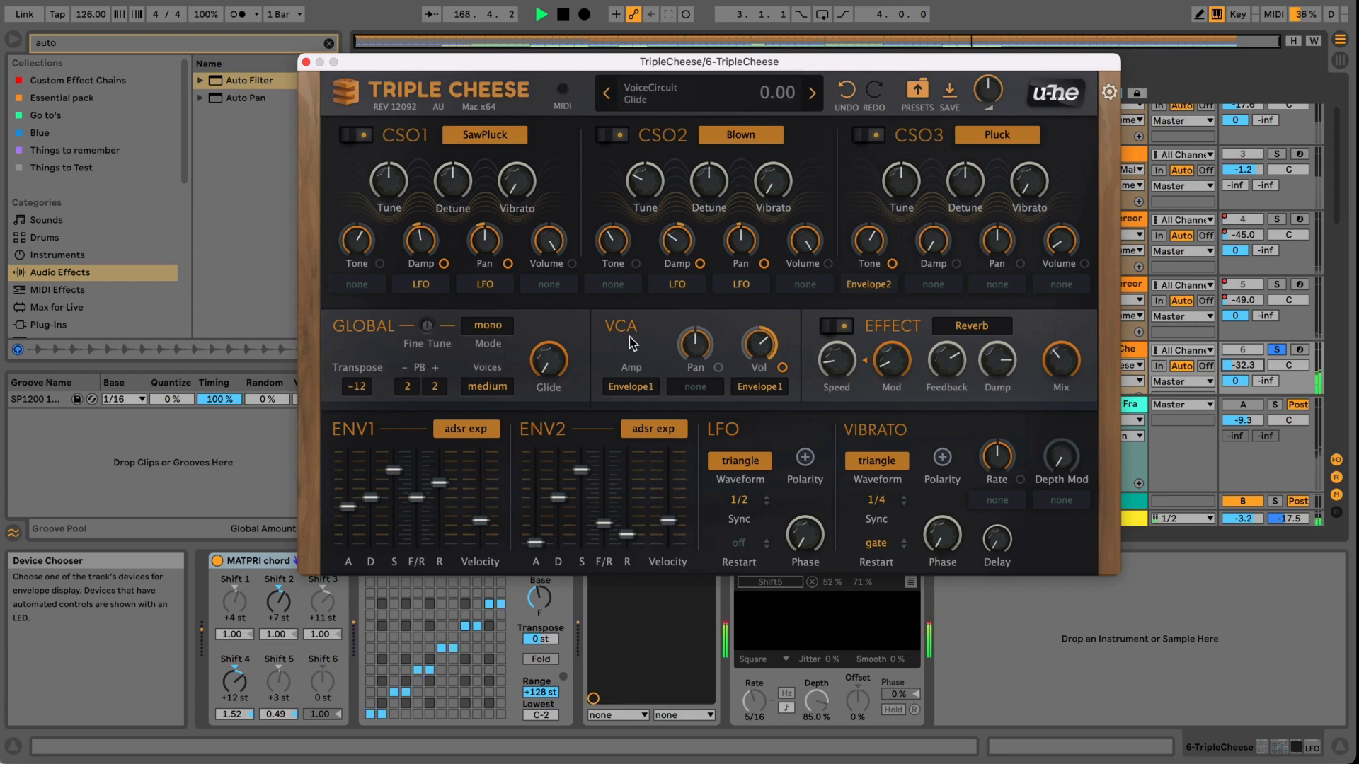
pyautogui.moveTo(984, 92); pyautogui.dragTo(990, 161)
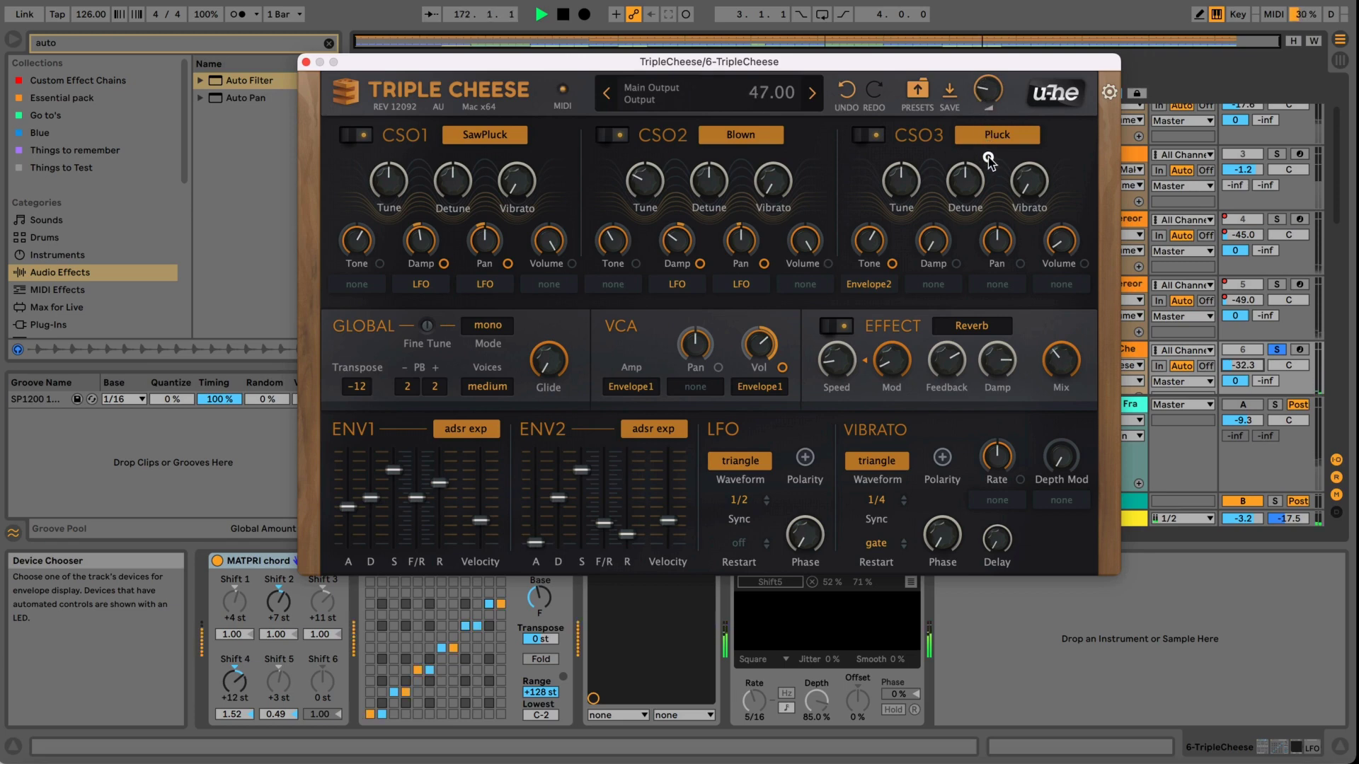
# Compare the Damp and Bowed types on CSO2 during playback, and set it back to Blown.
pyautogui.click(734, 136)
pyautogui.click(766, 187)
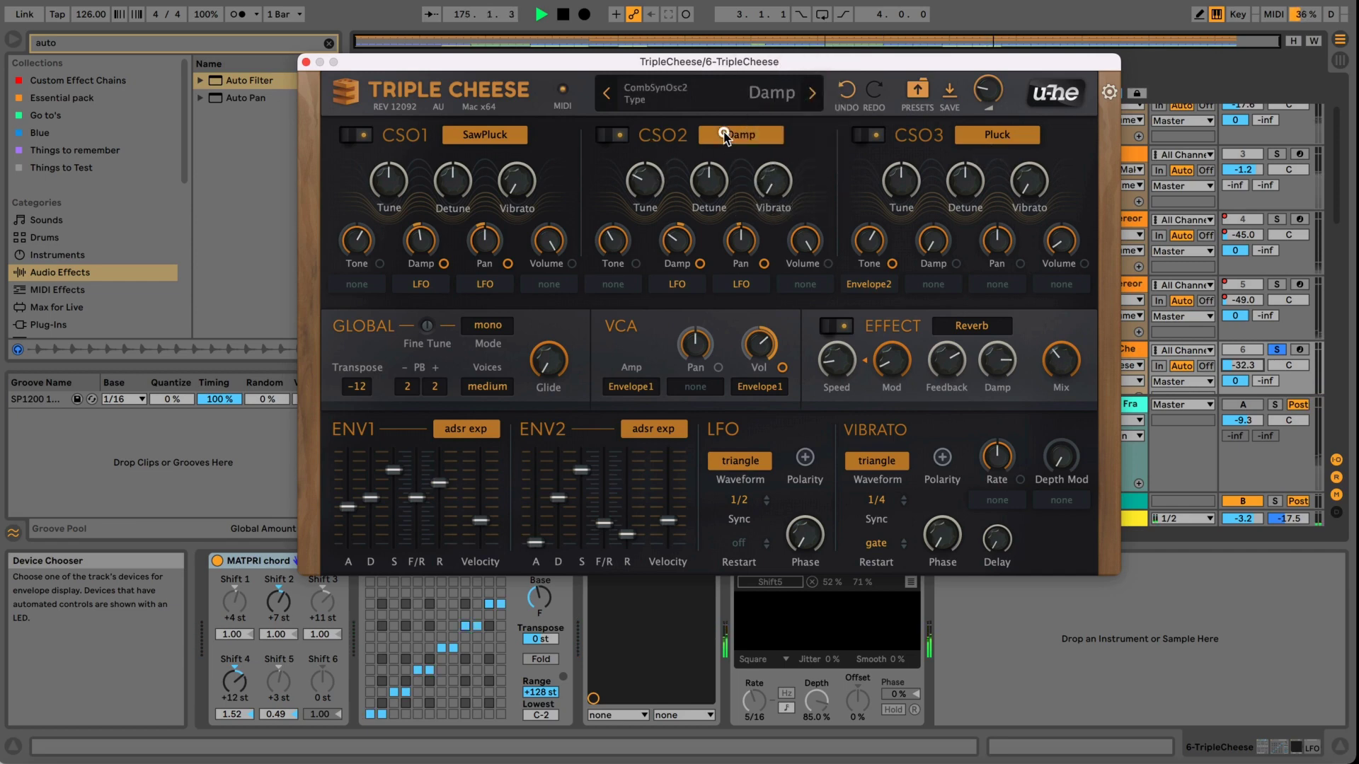
pyautogui.click(732, 135)
pyautogui.click(764, 82)
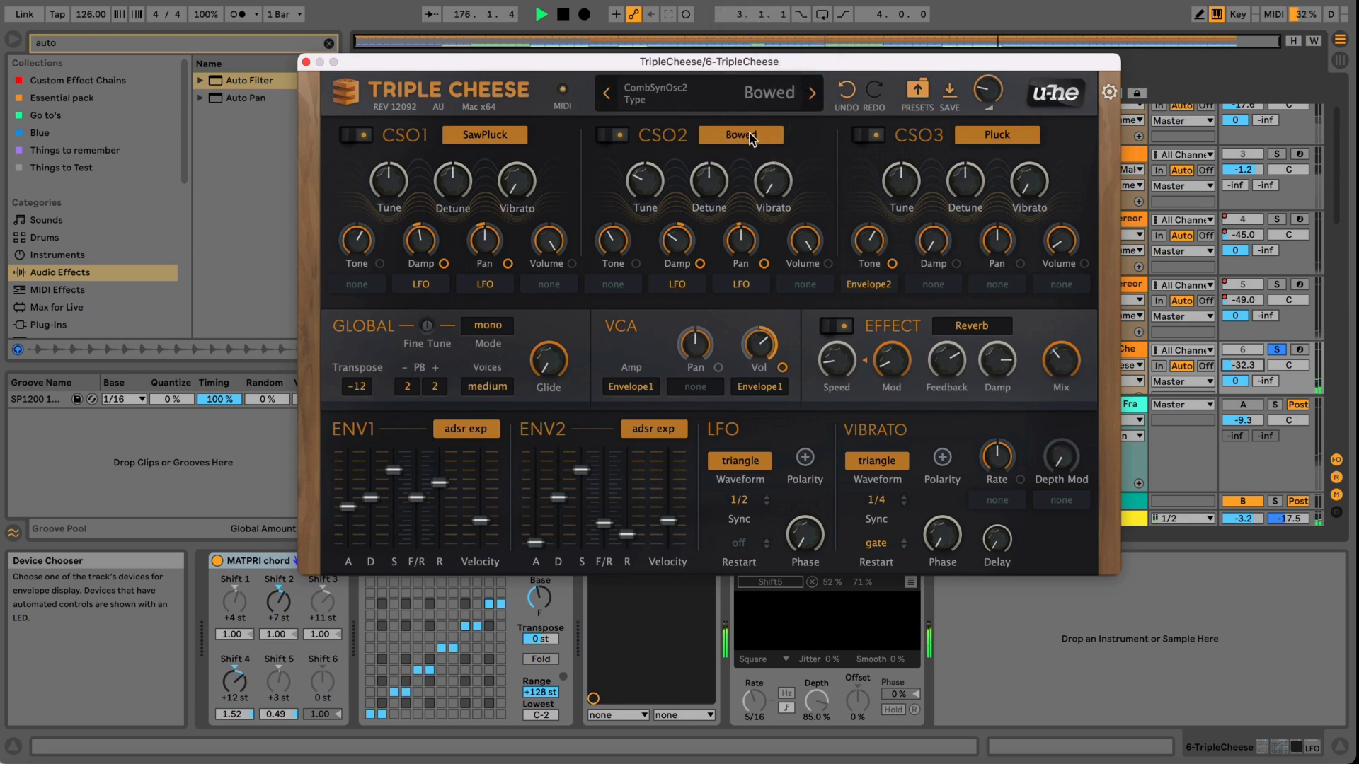
pyautogui.click(749, 136)
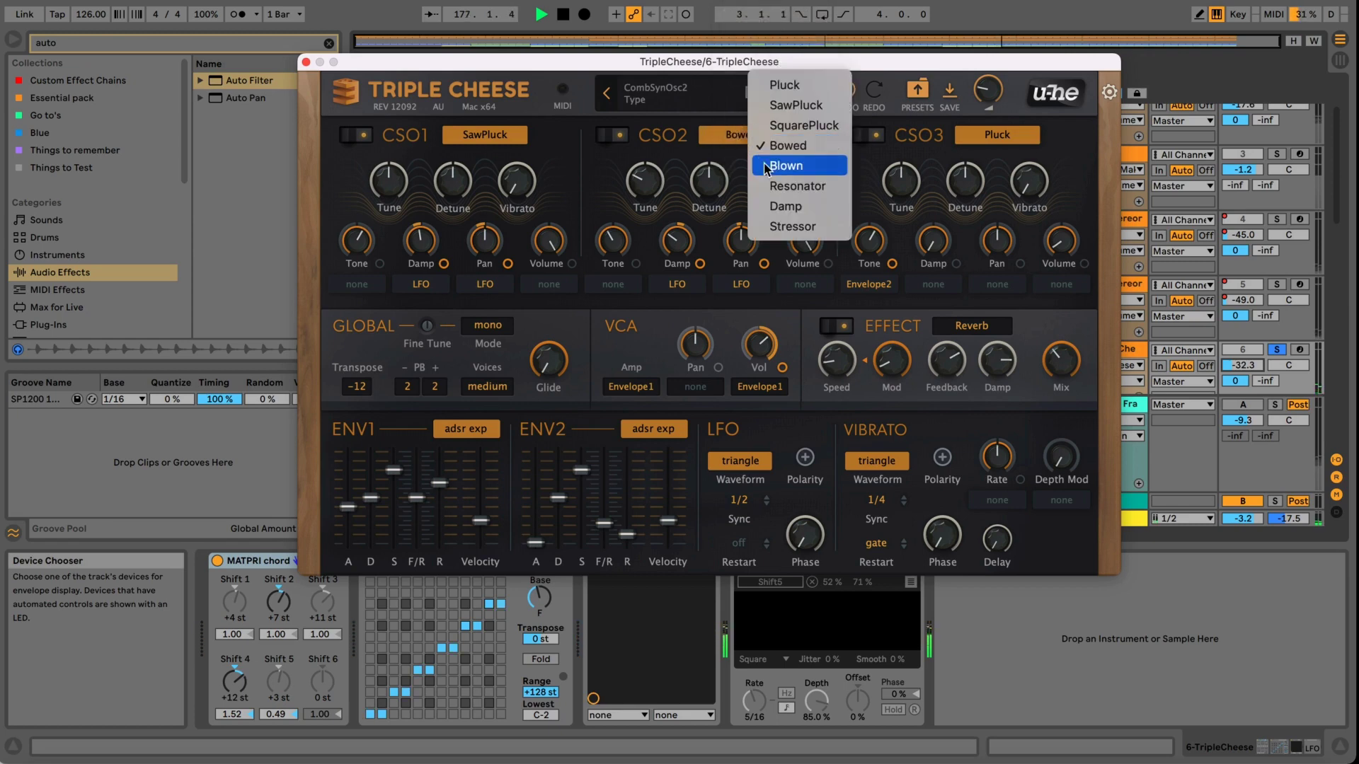
pyautogui.click(785, 166)
# Change the CSO3 oscillator type to SquarePluck and lower its Tune slightly.
pyautogui.click(979, 150)
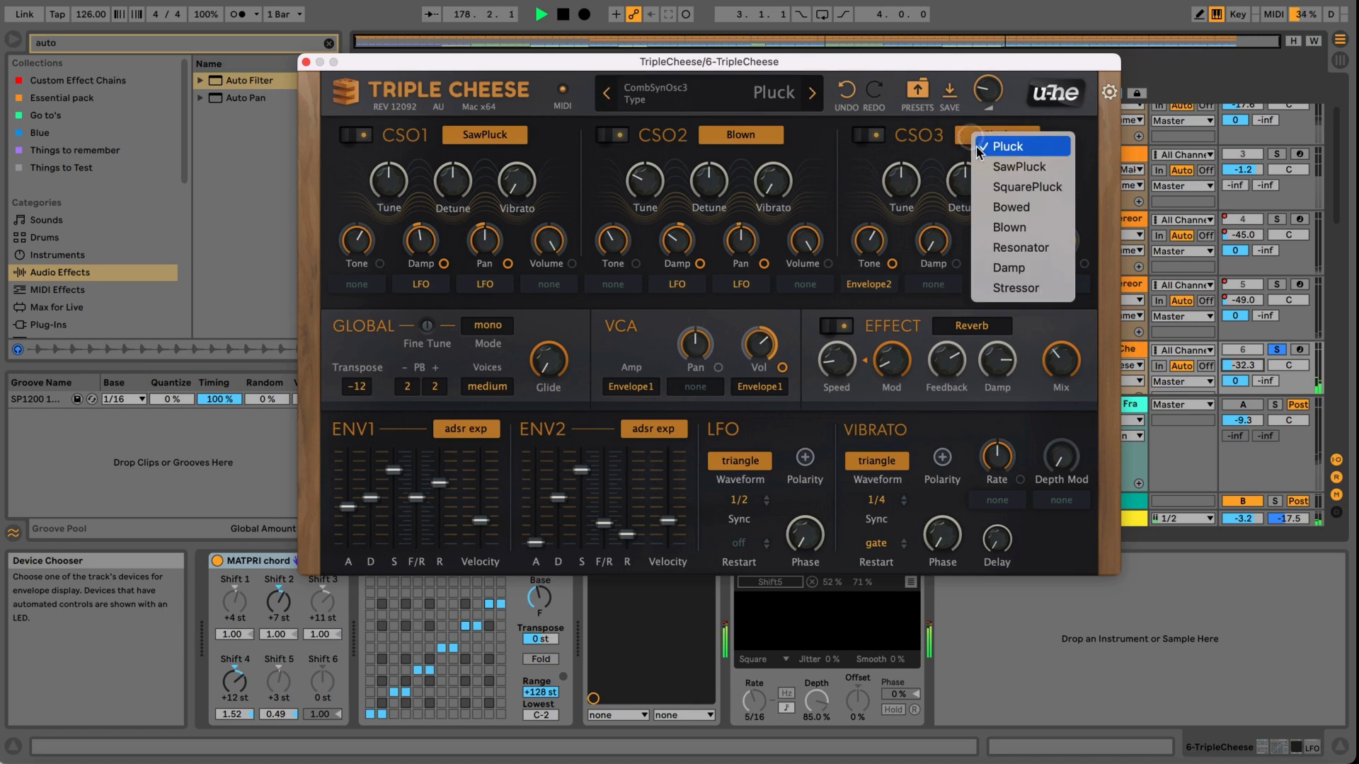
pyautogui.click(1009, 186)
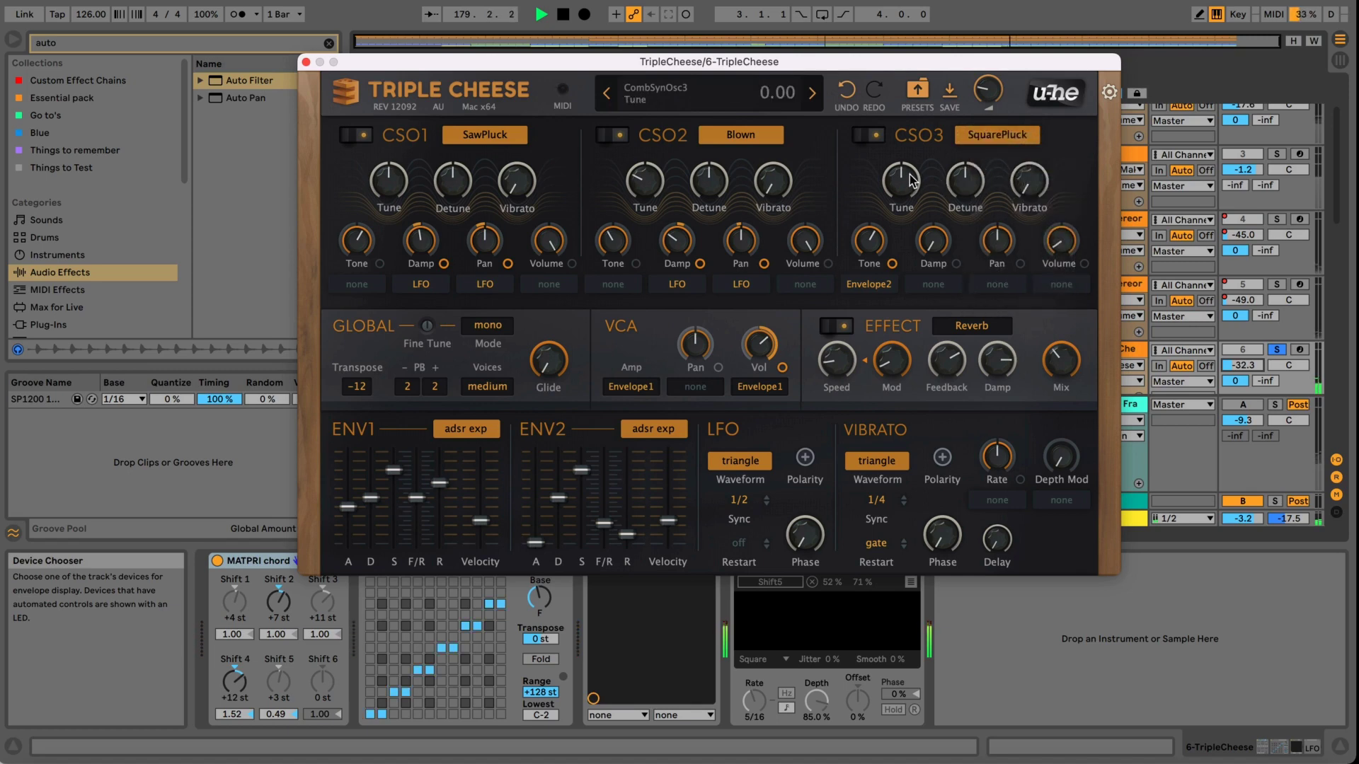
pyautogui.moveTo(912, 181); pyautogui.dragTo(906, 208)
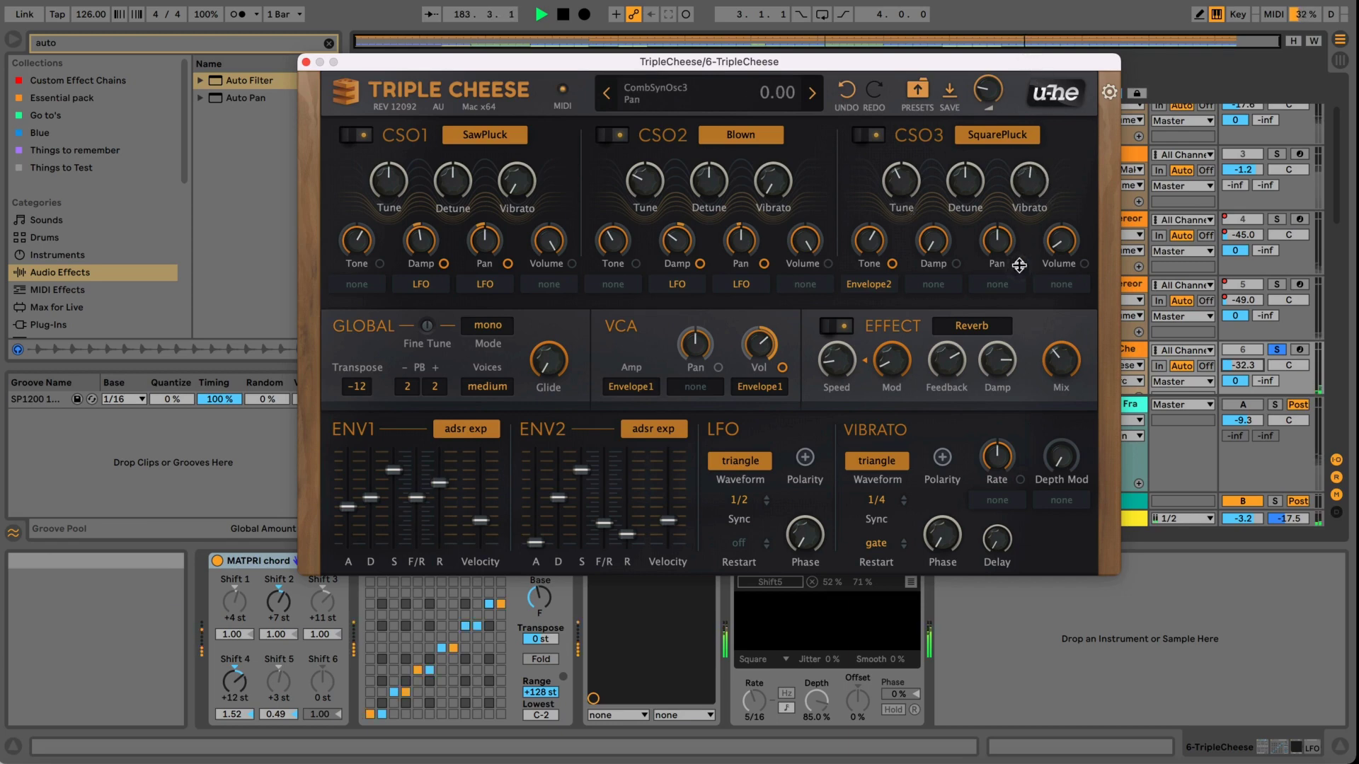
# Try Chorus1 and Chorus2 as the synth's effect, settle on Phaser, and raise its Mod amount and its Mix to 87.00.
pyautogui.click(972, 326)
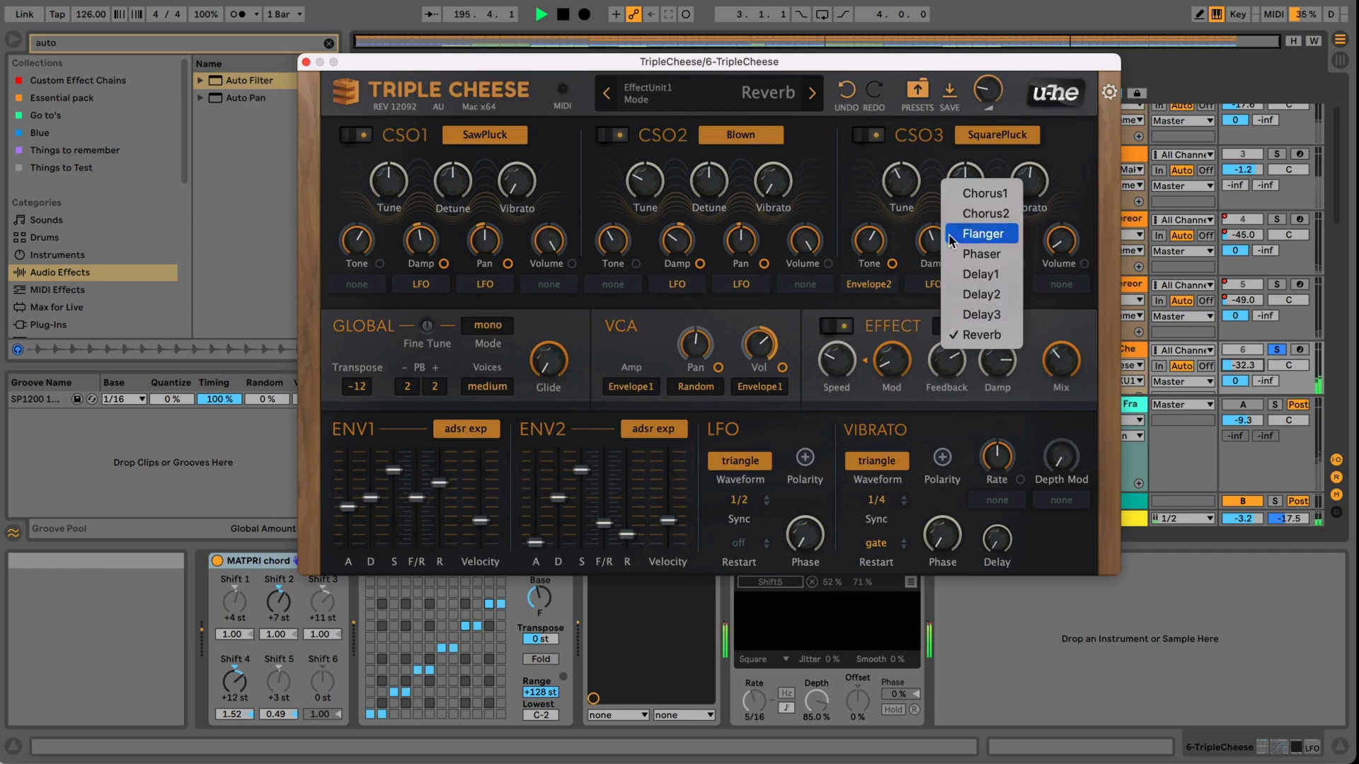
pyautogui.click(977, 193)
pyautogui.click(979, 322)
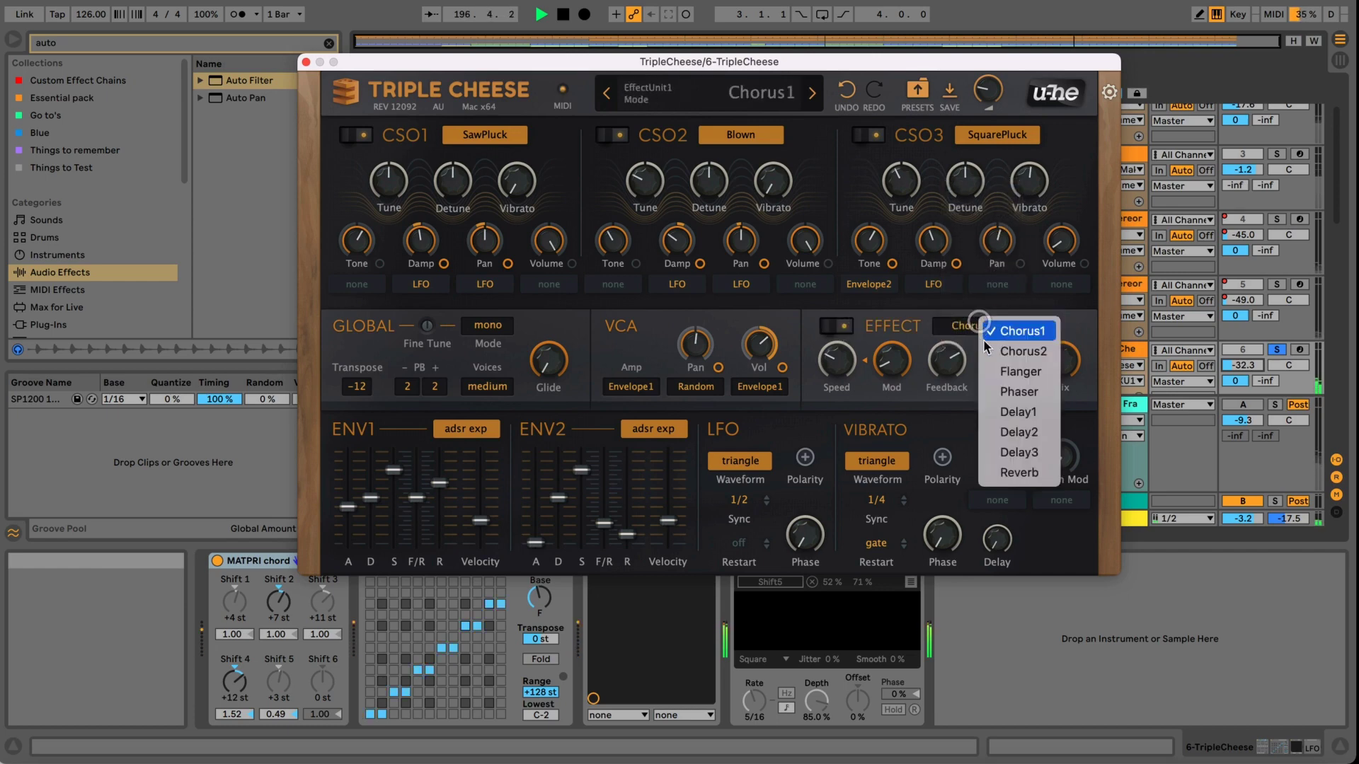
pyautogui.click(989, 351)
pyautogui.click(980, 327)
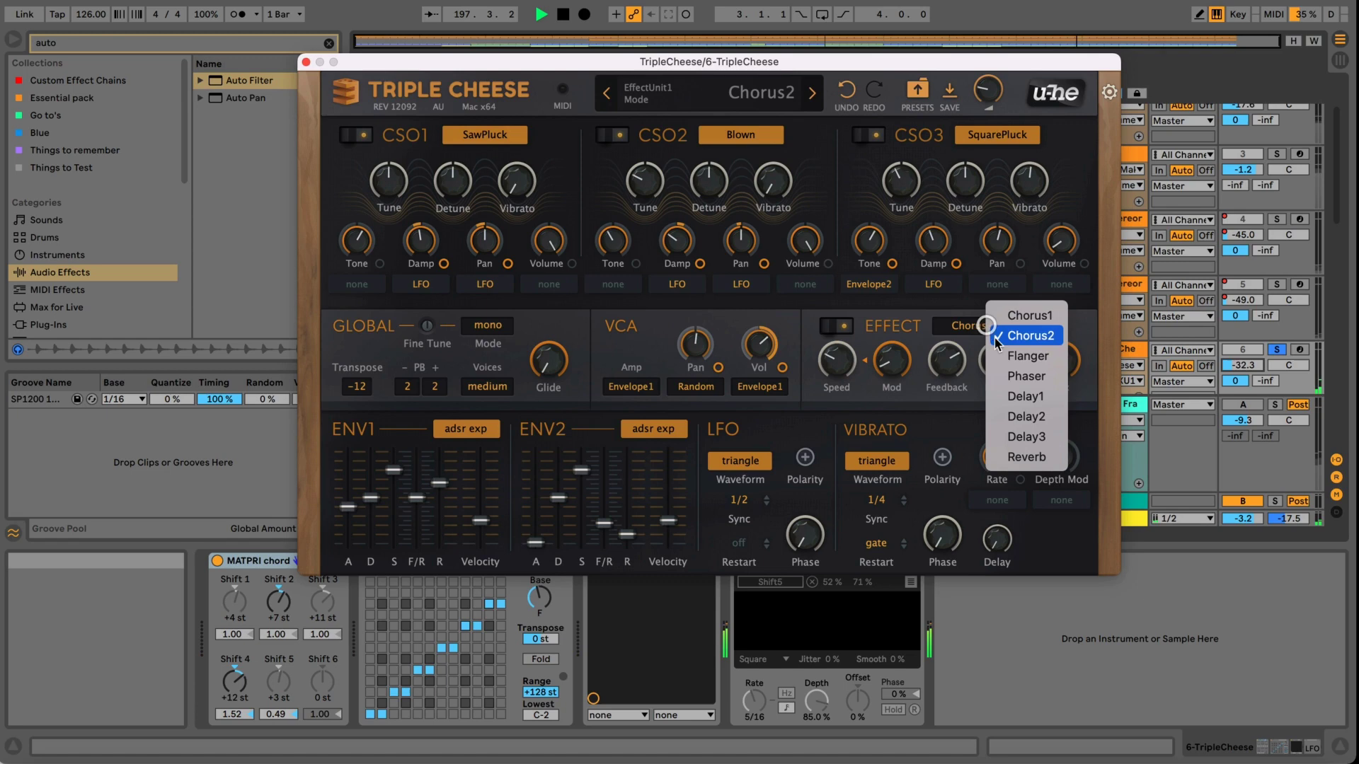
pyautogui.click(1019, 375)
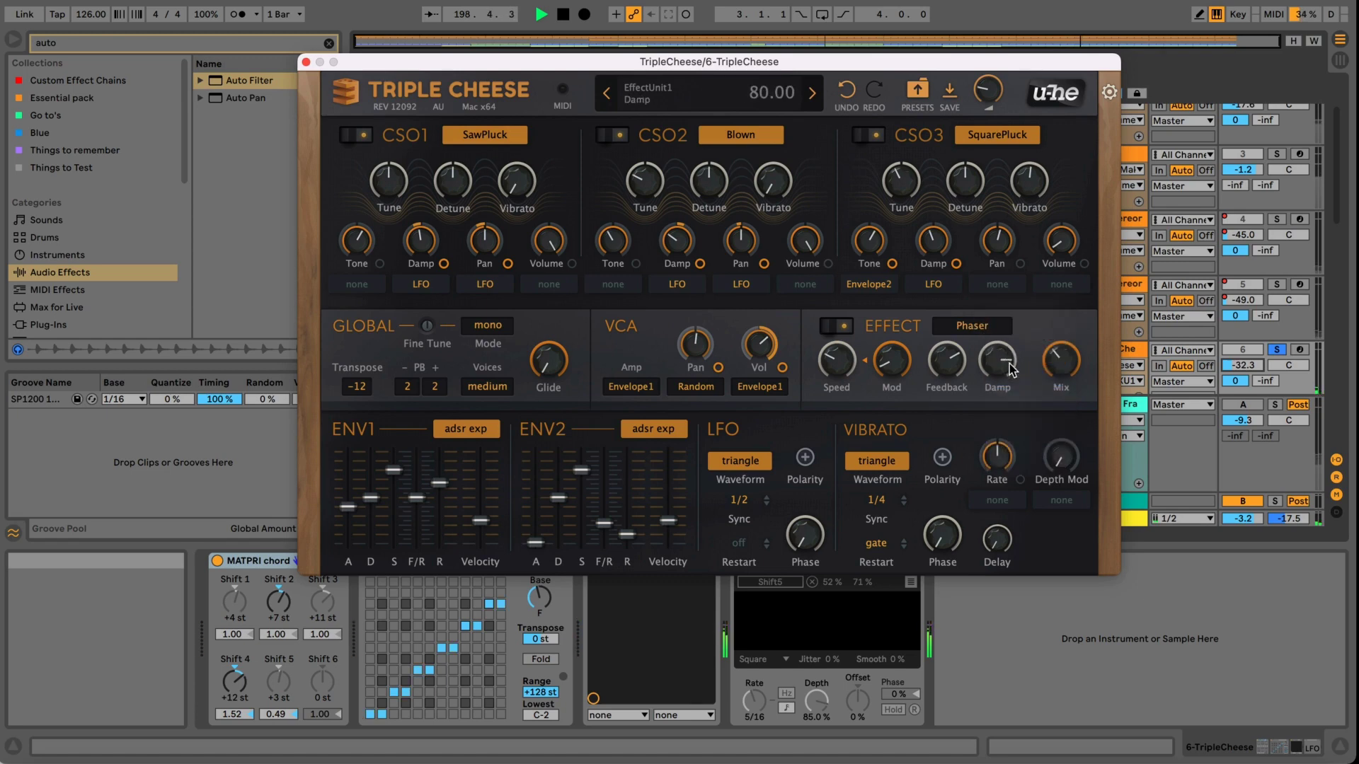
pyautogui.moveTo(1057, 356); pyautogui.dragTo(1027, 232)
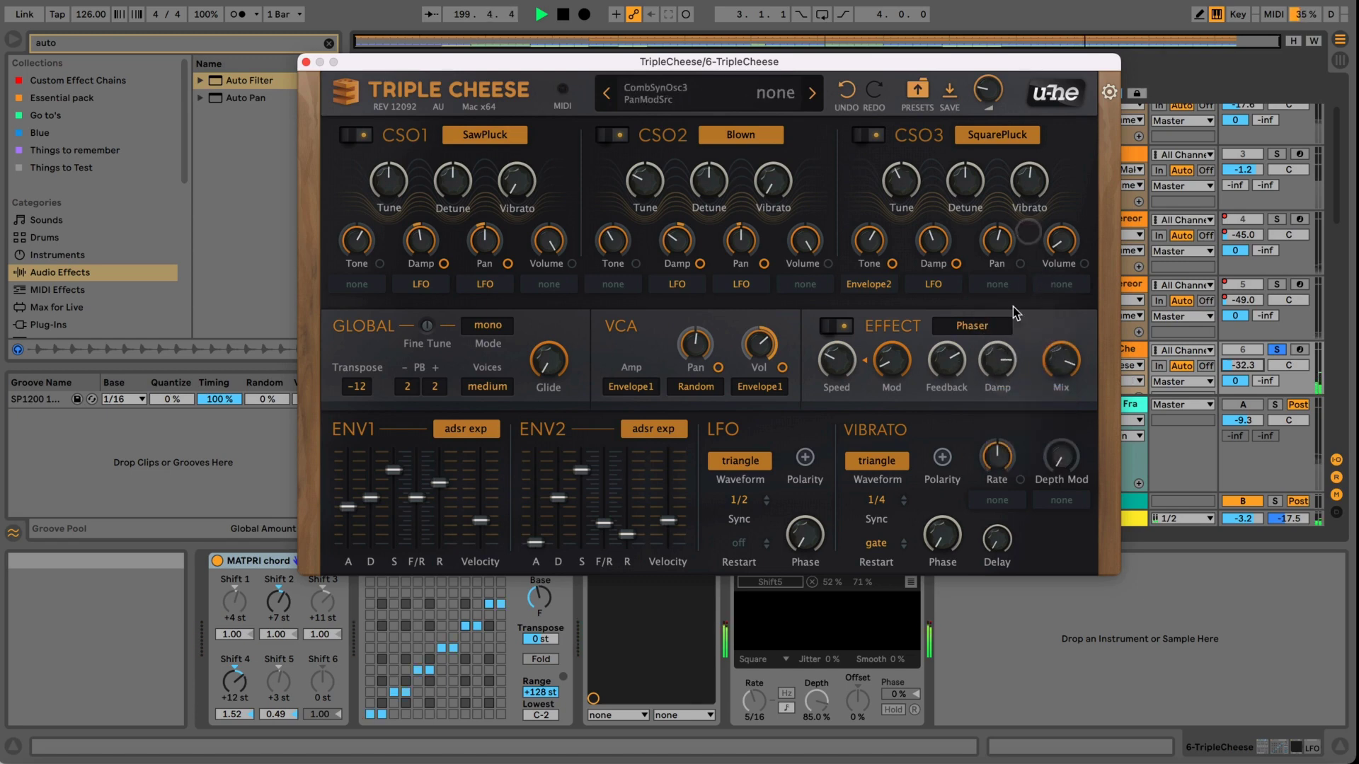
pyautogui.moveTo(893, 368); pyautogui.dragTo(910, 300)
# Unsolo the TripleCheese track and balance it in the full mix with a track volume of -31.2 and a slight main output adjustment.
pyautogui.click(1277, 350)
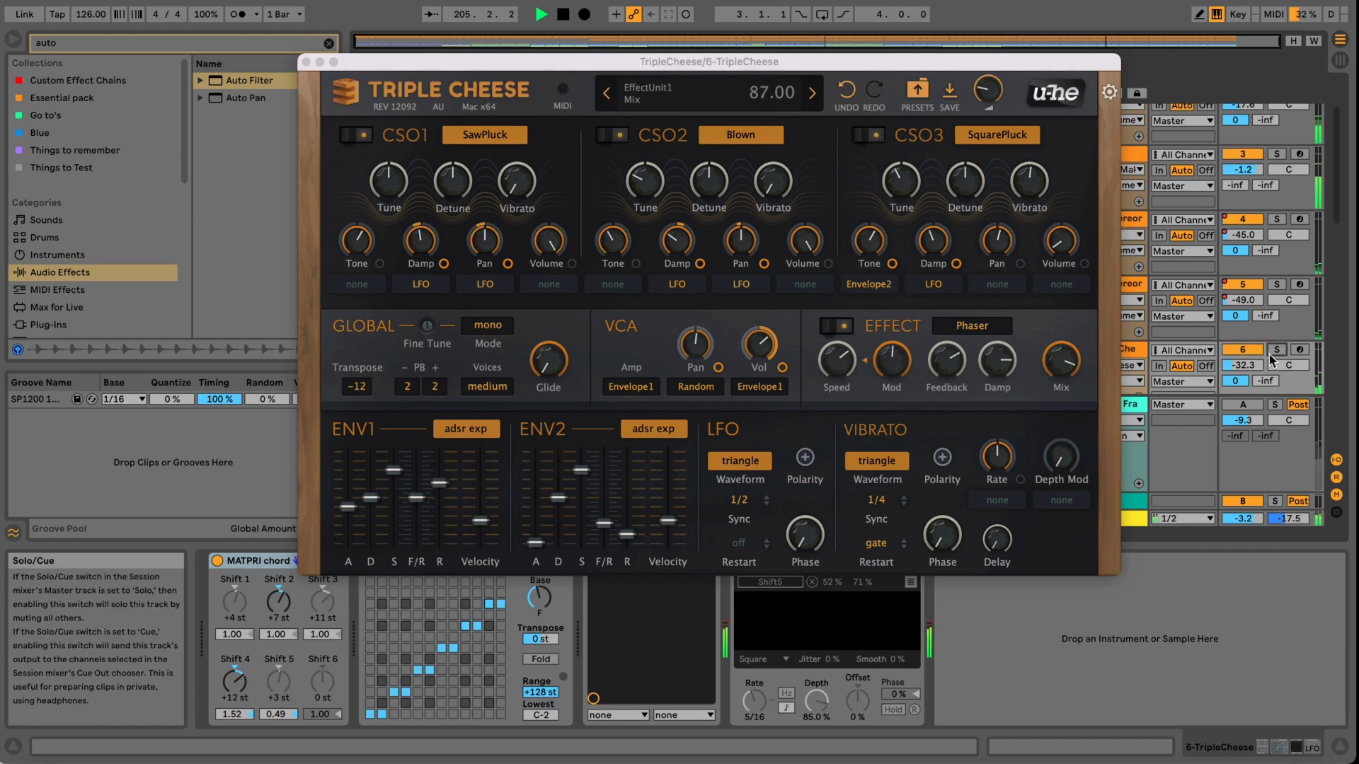
pyautogui.moveTo(1247, 365); pyautogui.dragTo(1254, 363)
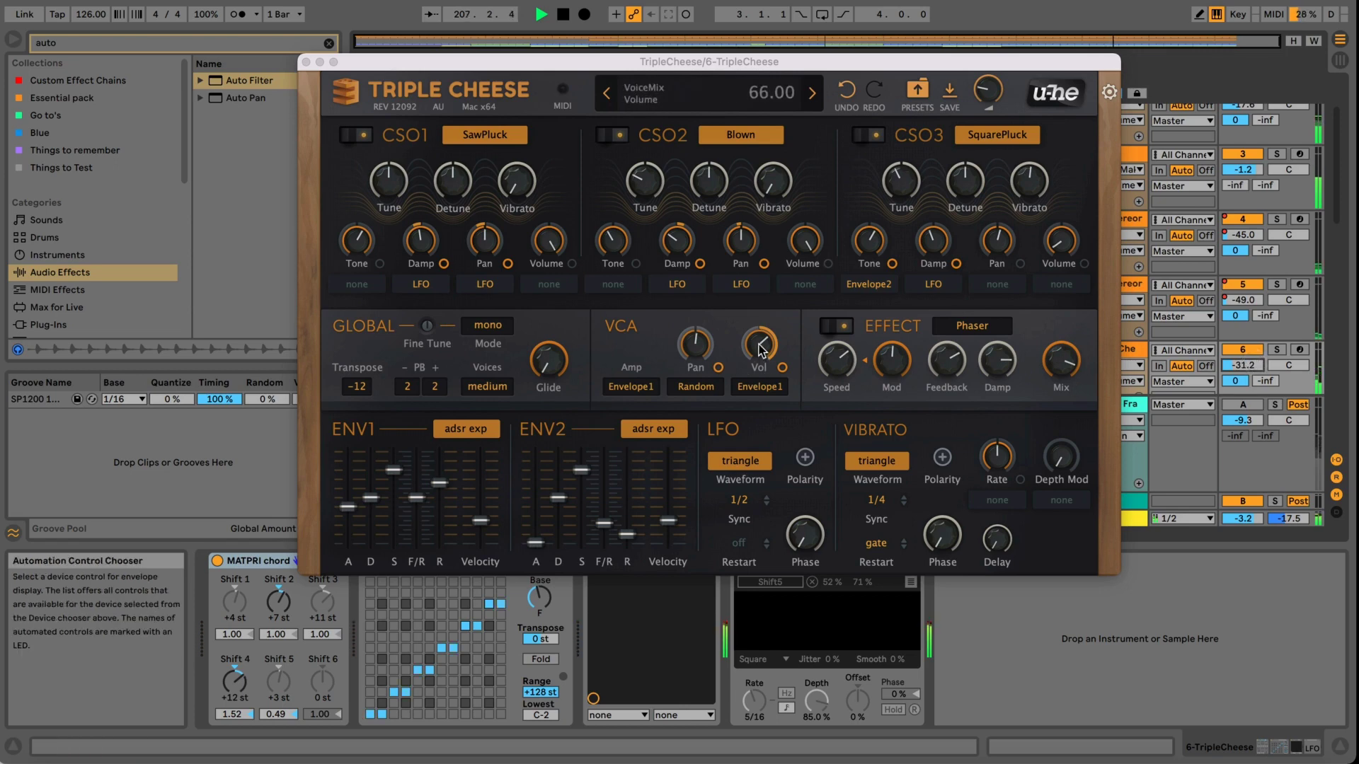
pyautogui.moveTo(987, 90); pyautogui.dragTo(985, 99)
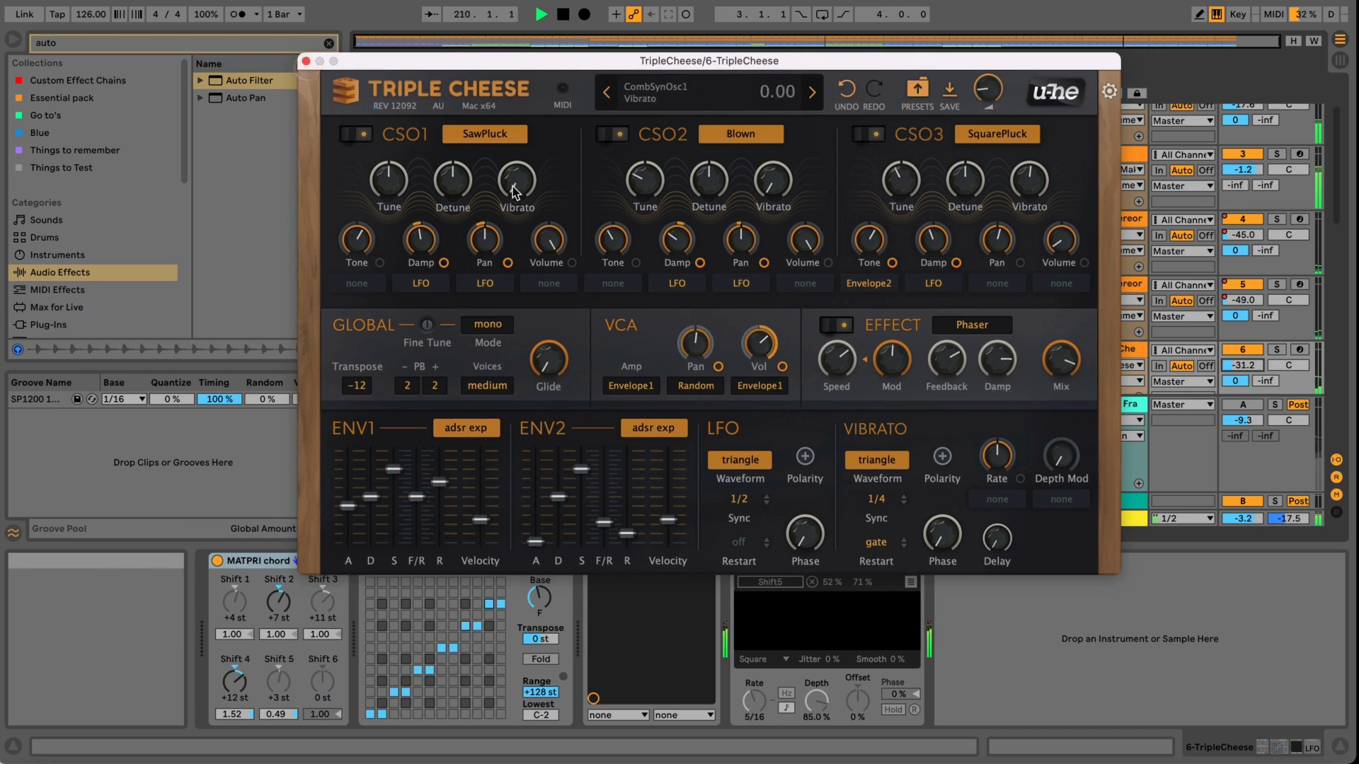
pyautogui.click(306, 61)
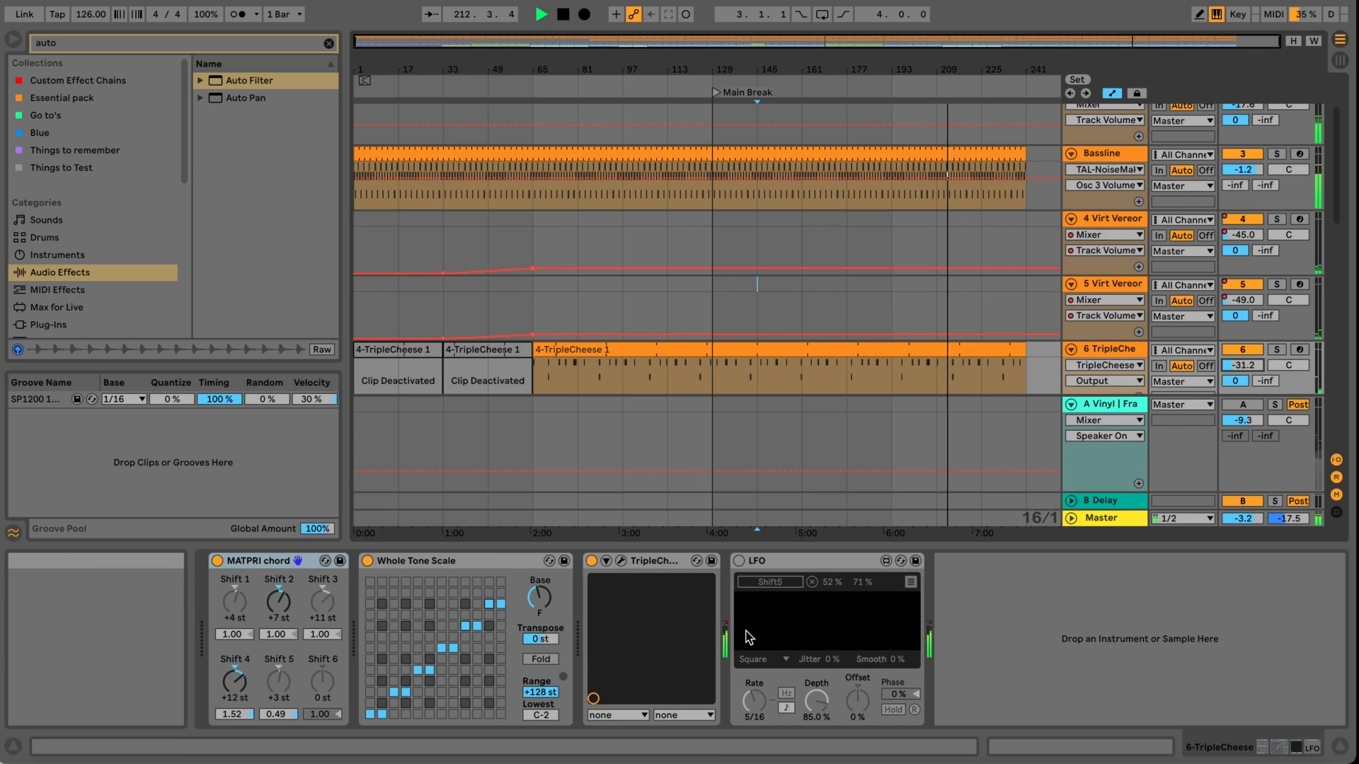
pyautogui.press('space')
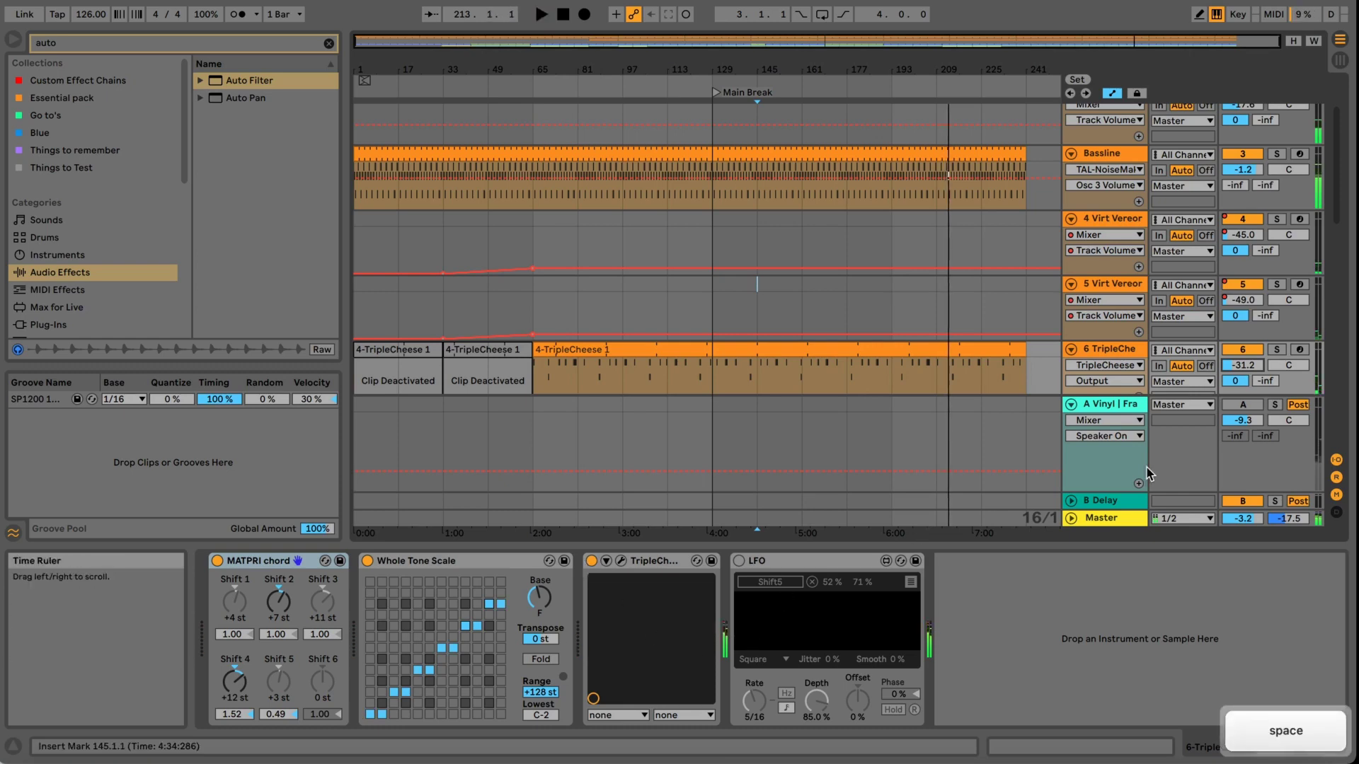
# Select the TripleCheese track and reopen its Triple Cheese synth window.
pyautogui.click(1116, 350)
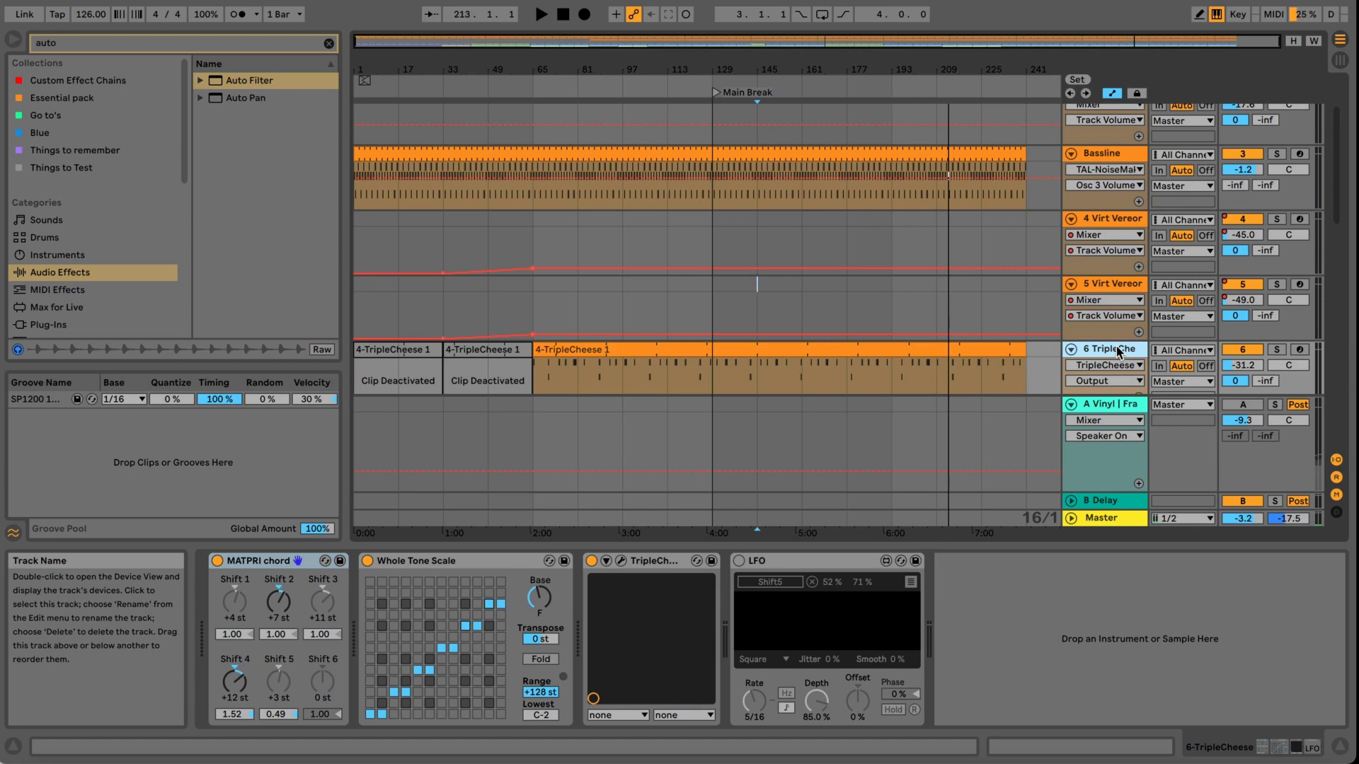
pyautogui.click(621, 562)
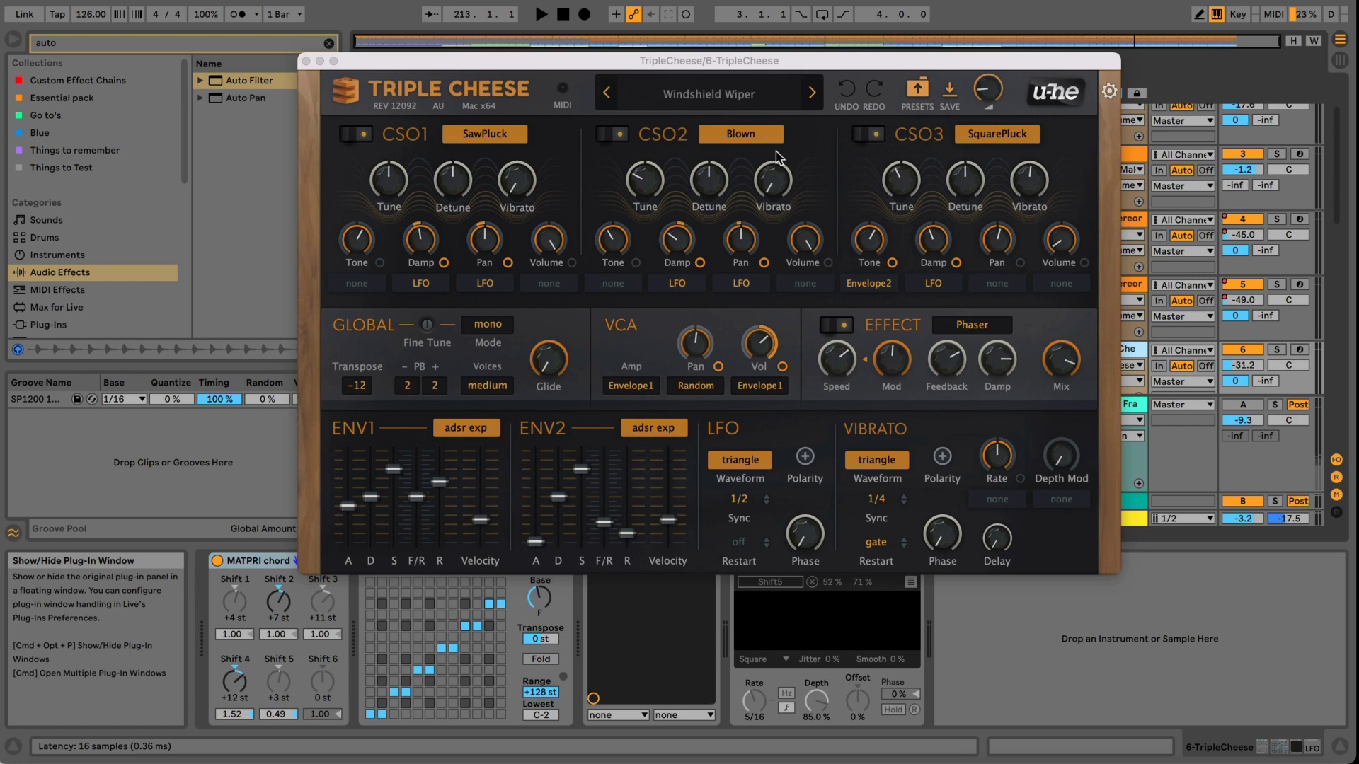
pyautogui.click(915, 1)
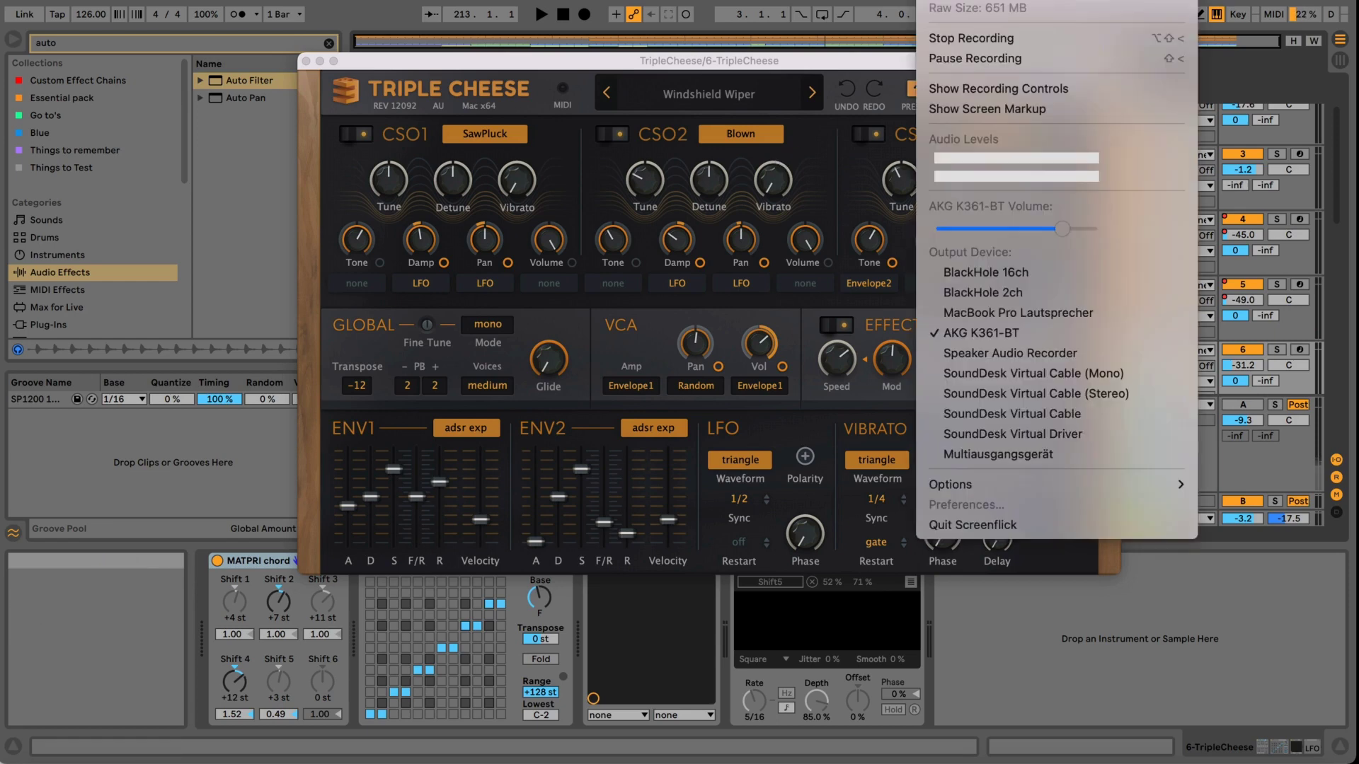
pyautogui.click(890, 13)
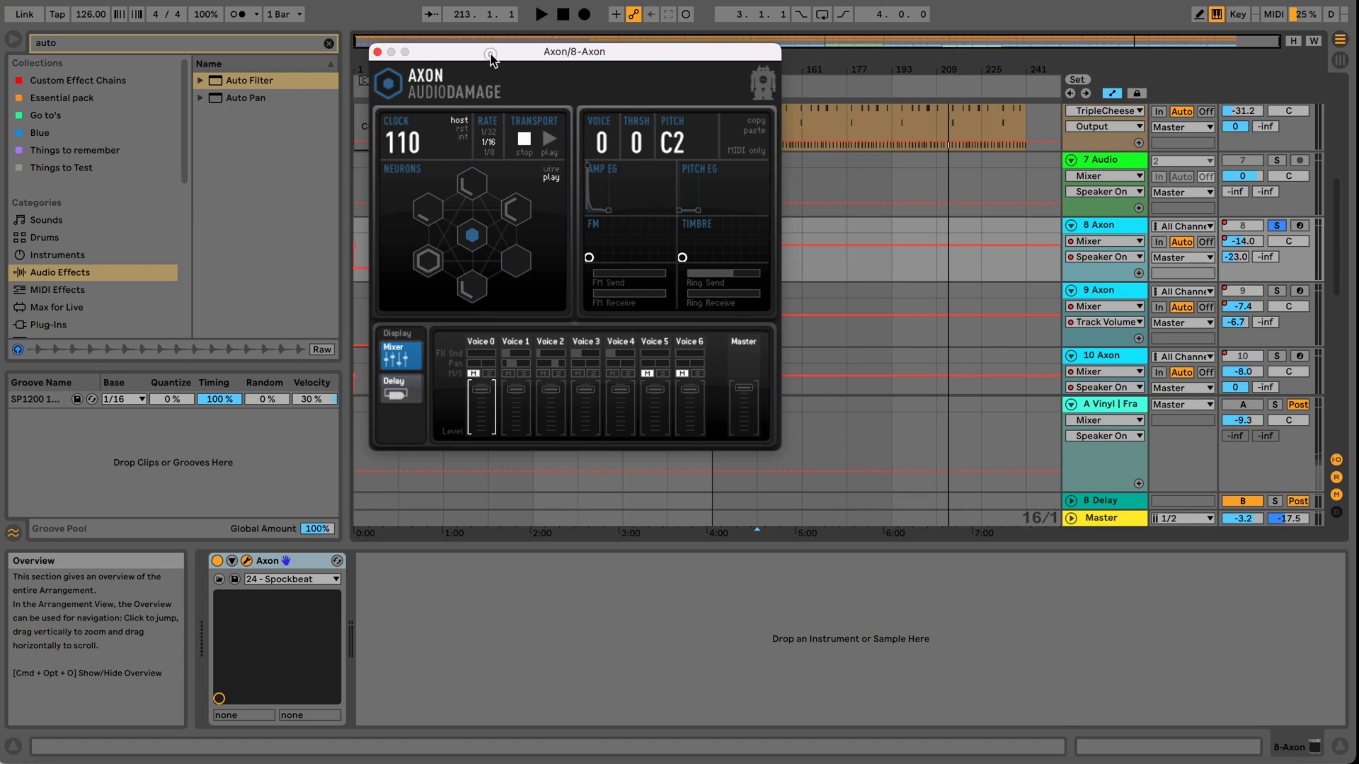
# Play the soloed 8 Axon track and reshape Voice 0's amp and pitch envelopes in Axon.
pyautogui.moveTo(491, 56); pyautogui.dragTo(562, 97)
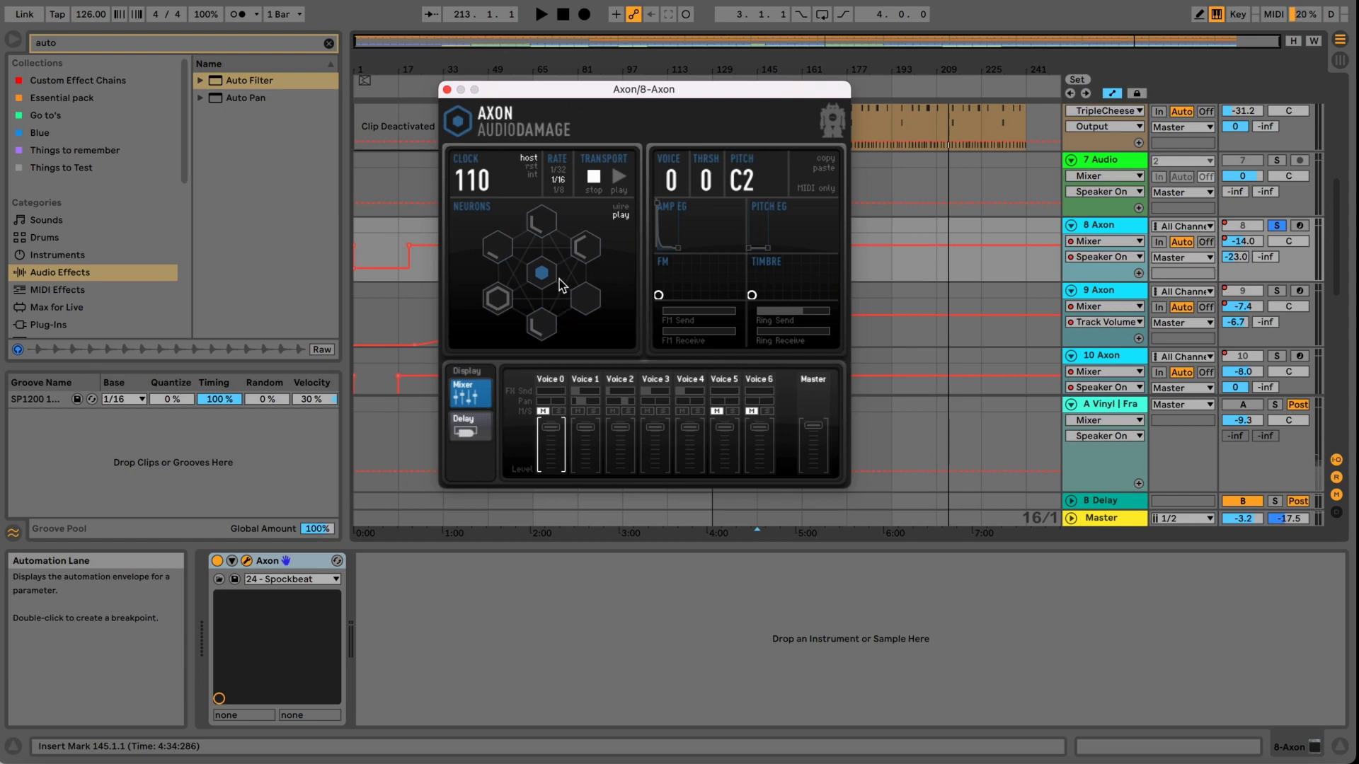
pyautogui.press('space')
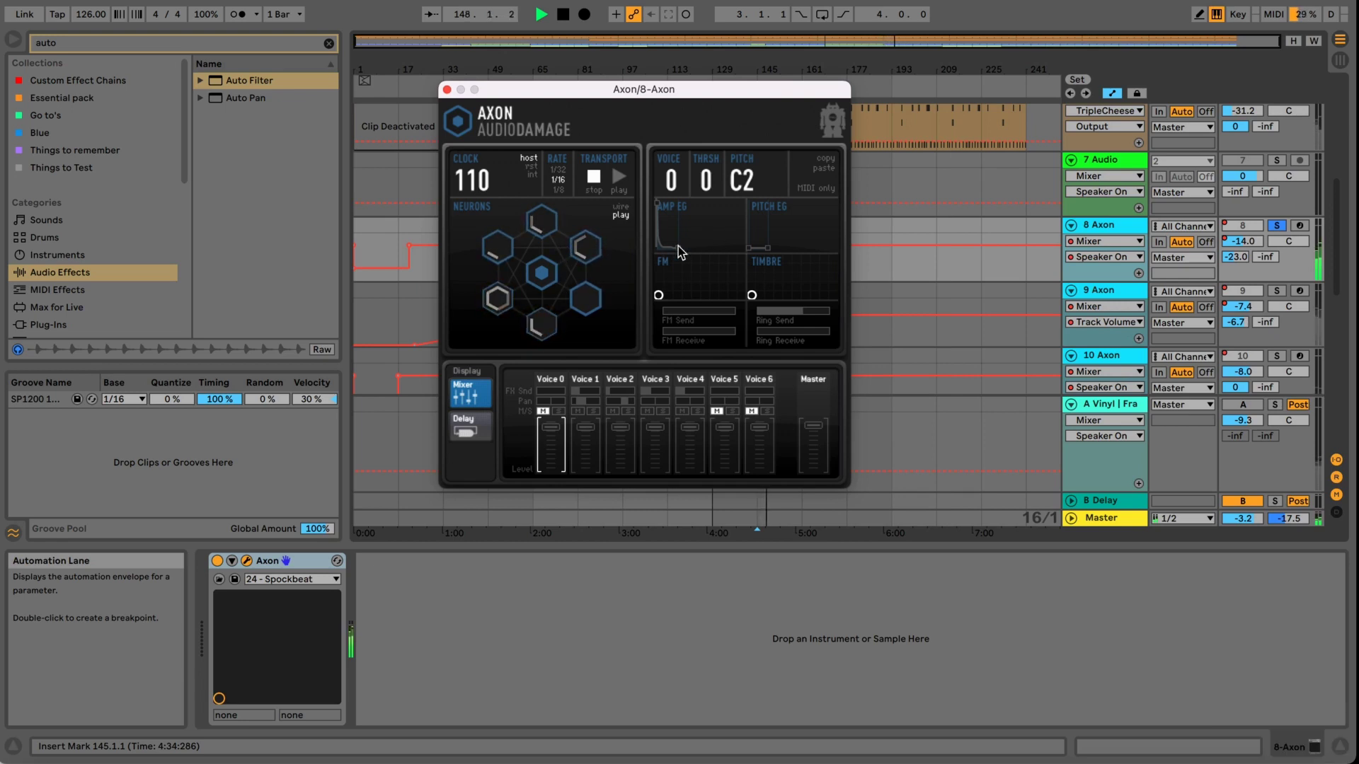
pyautogui.moveTo(677, 248); pyautogui.dragTo(706, 206)
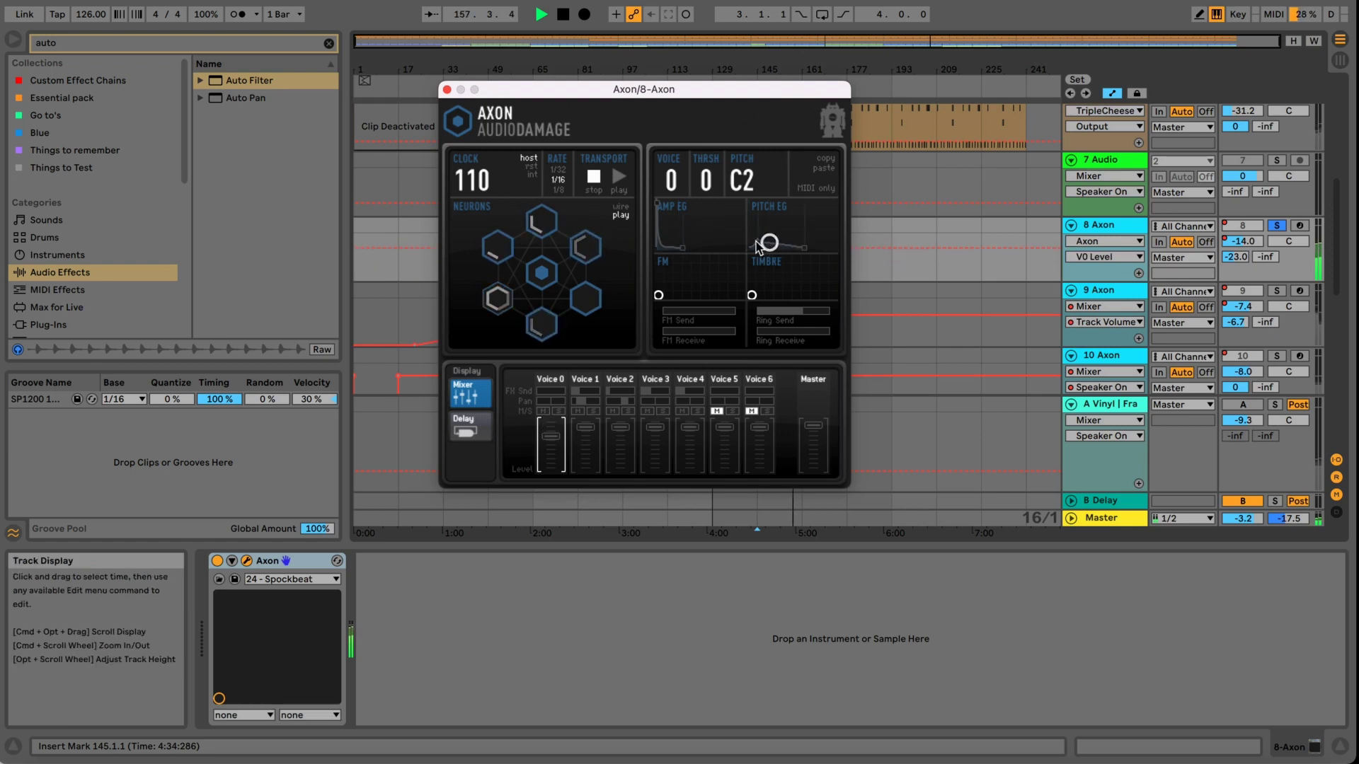
pyautogui.moveTo(769, 242); pyautogui.dragTo(757, 243)
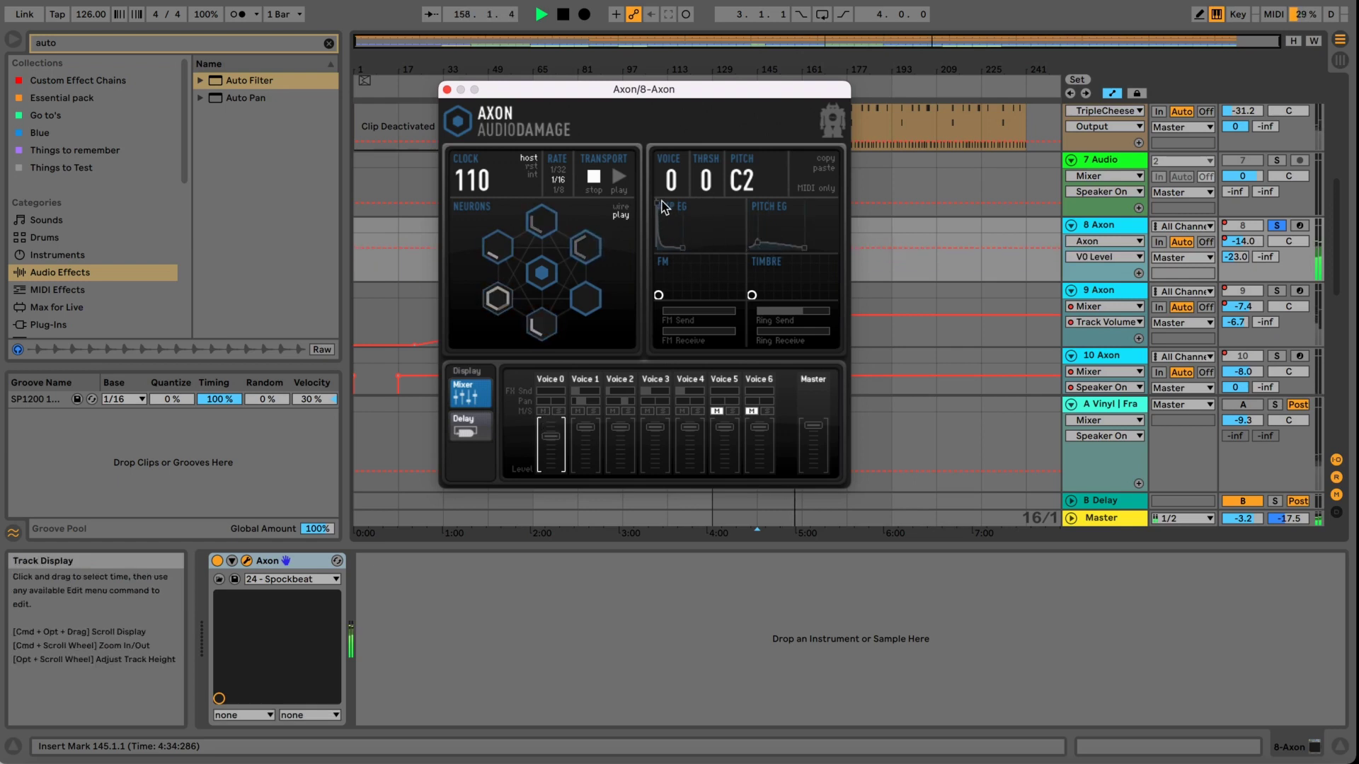
pyautogui.moveTo(659, 205); pyautogui.dragTo(684, 248)
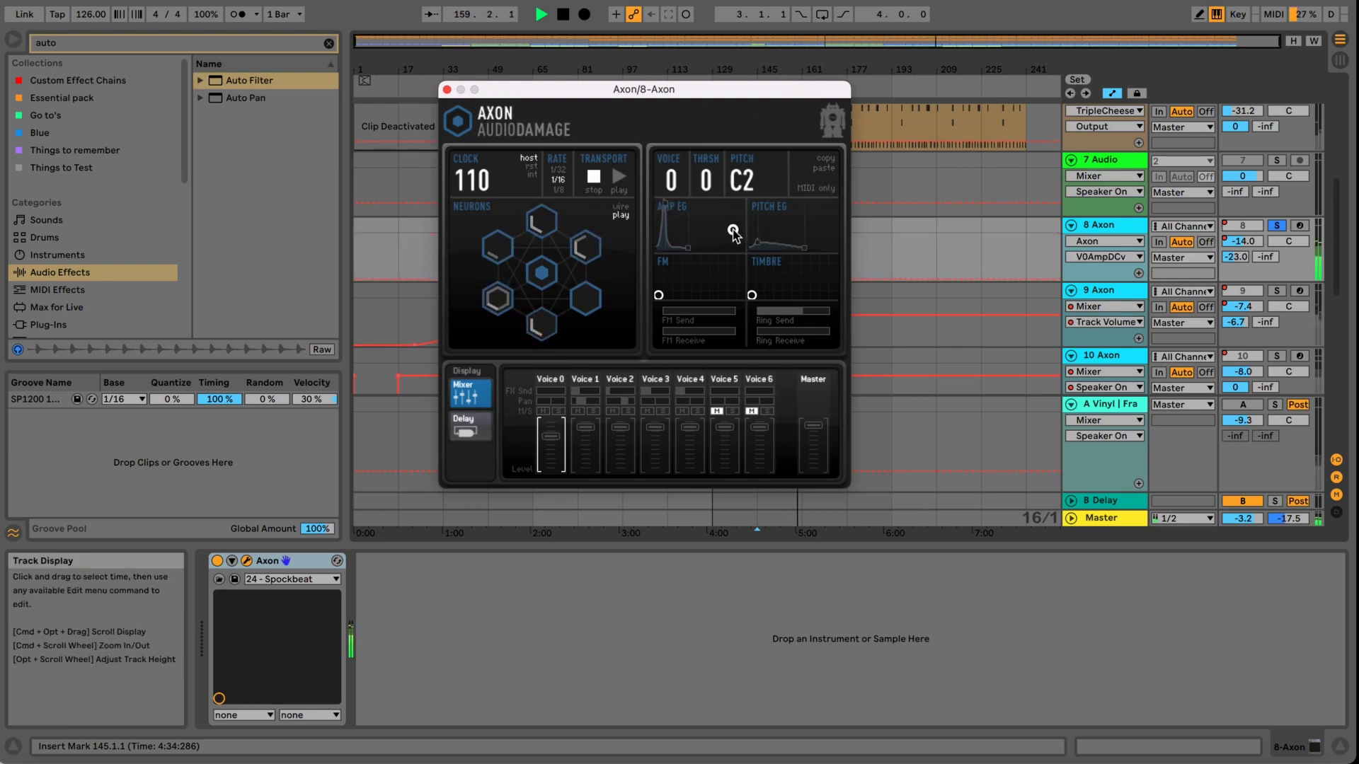
# Raise Voice 0's FM and Timbre settings in Axon and adjust its Ring Send and Ring Receive amounts.
pyautogui.moveTo(658, 295); pyautogui.dragTo(770, 293)
pyautogui.click(794, 341)
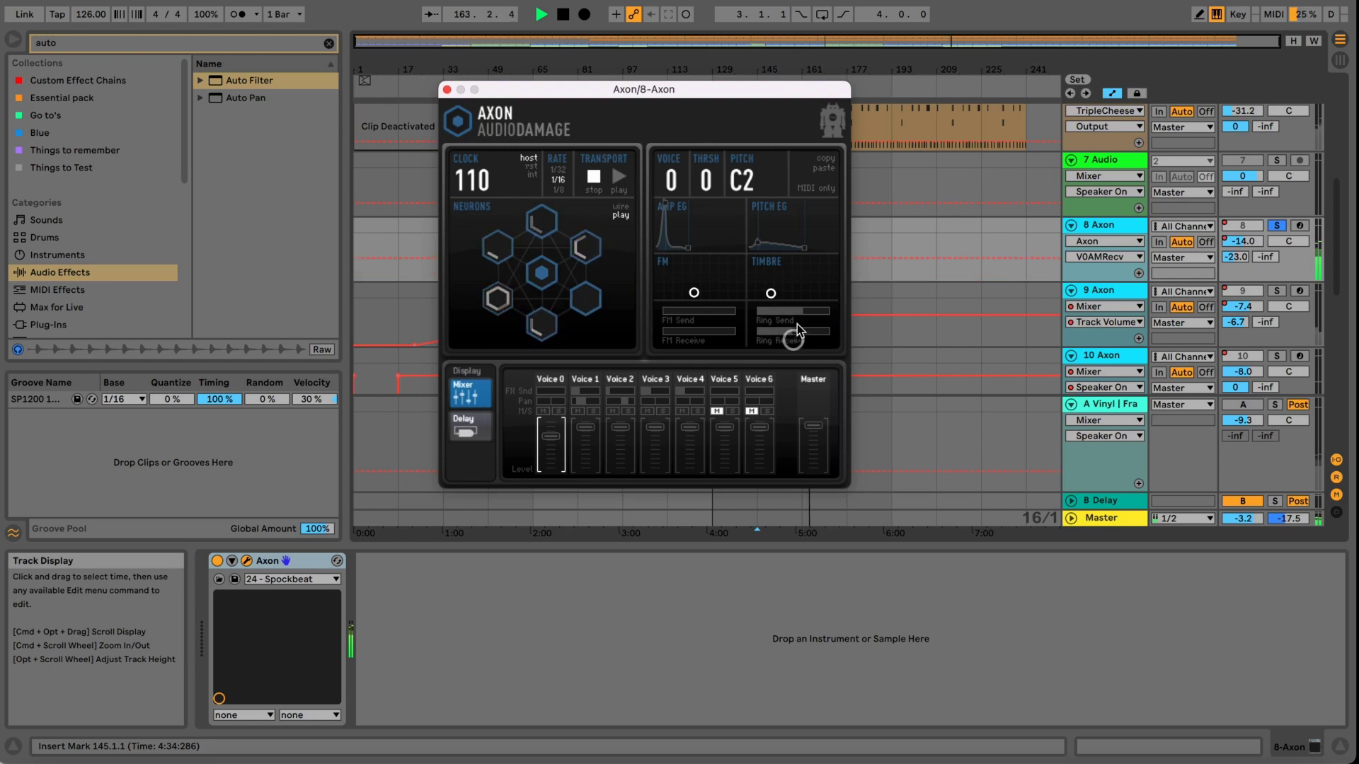
pyautogui.click(771, 310)
pyautogui.moveTo(771, 311); pyautogui.dragTo(758, 308)
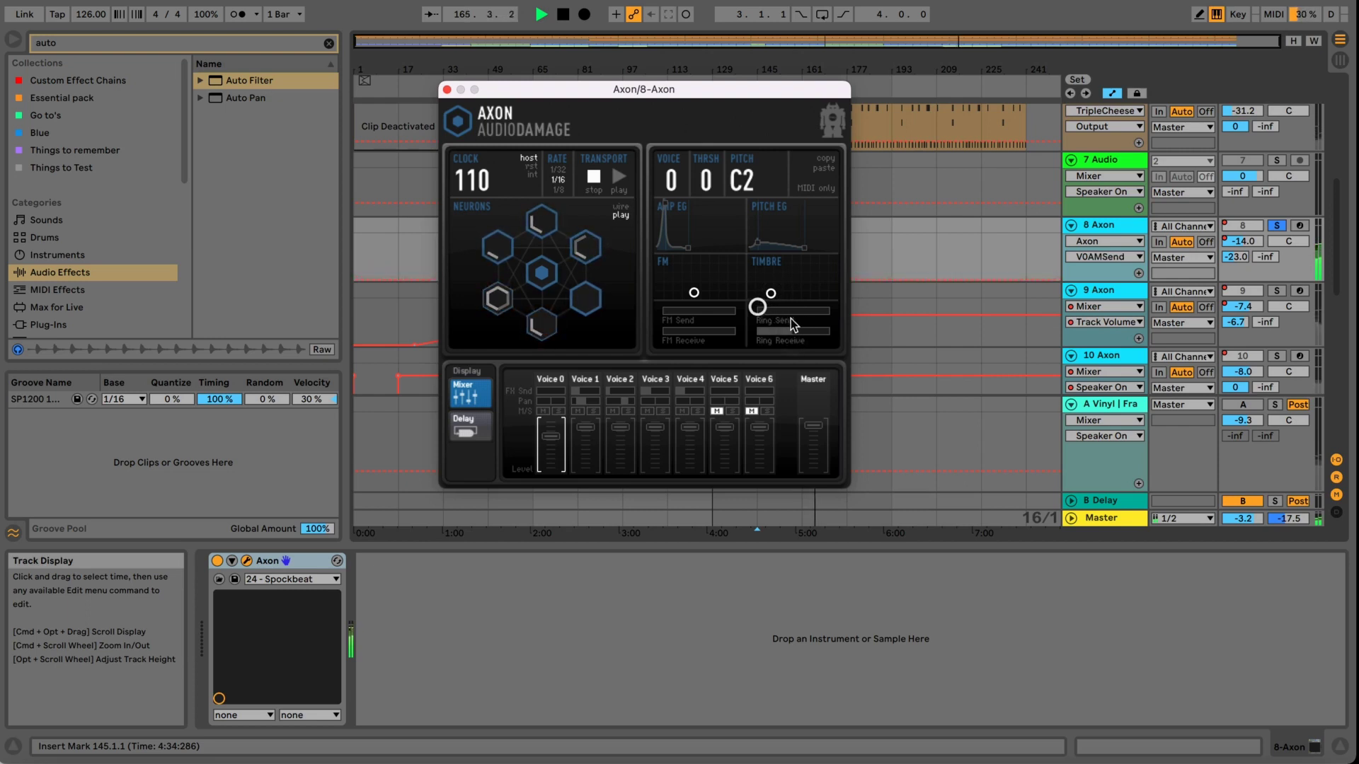
# Unsolo 8 Axon, raise the TripleCheese track's volume to -27.3 dB in the full mix, and stop playback.
pyautogui.click(1276, 227)
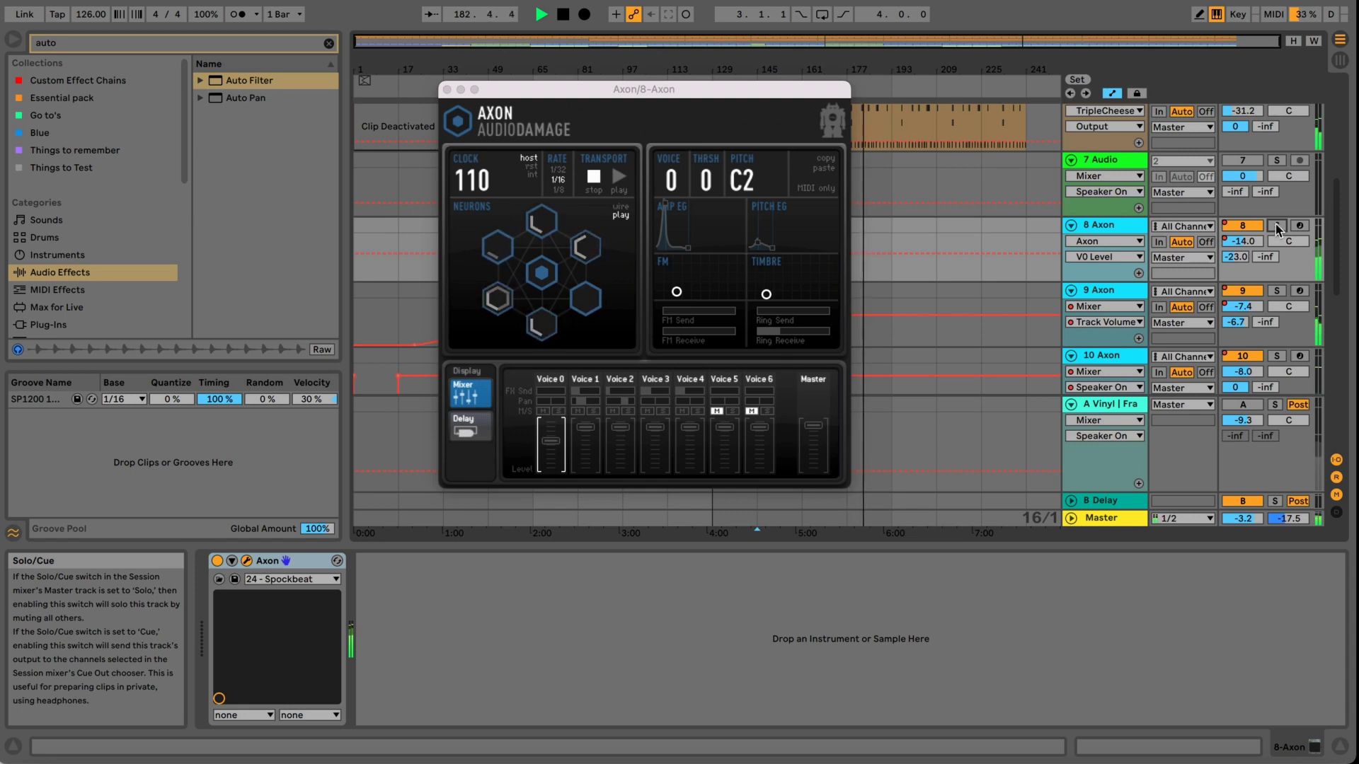
pyautogui.scroll(1, 1275, 224)
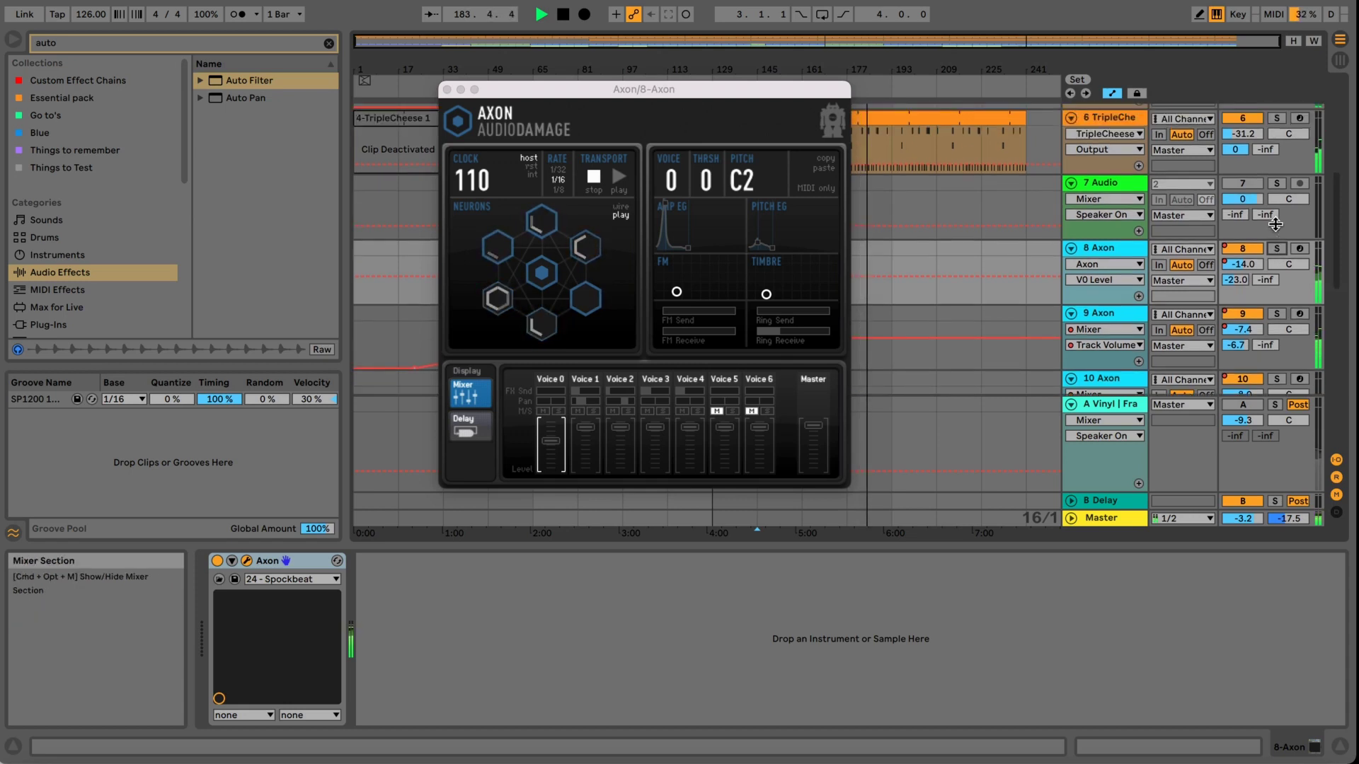
pyautogui.moveTo(1254, 135); pyautogui.dragTo(1254, 129)
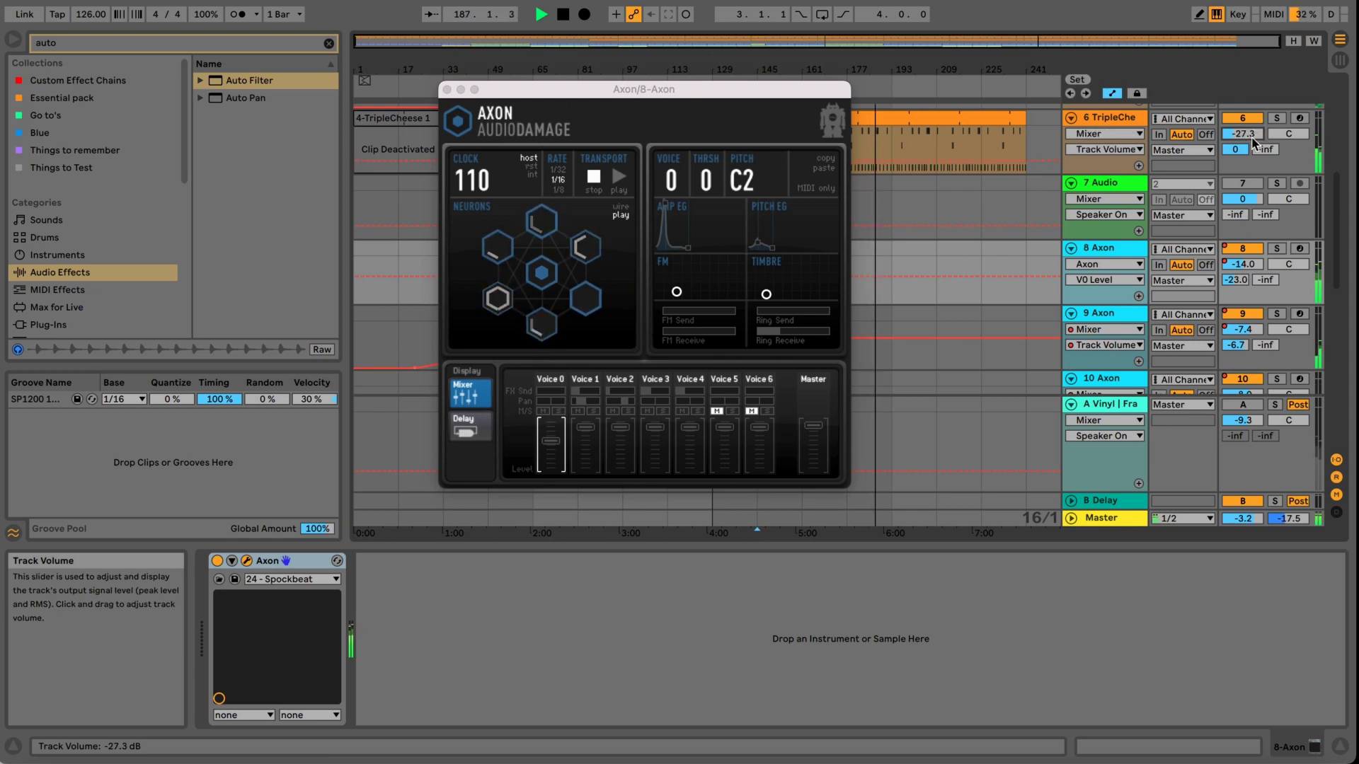
pyautogui.press('space')
# Solo the 9 Axon track, open its Axon window, and play it back.
pyautogui.click(1125, 316)
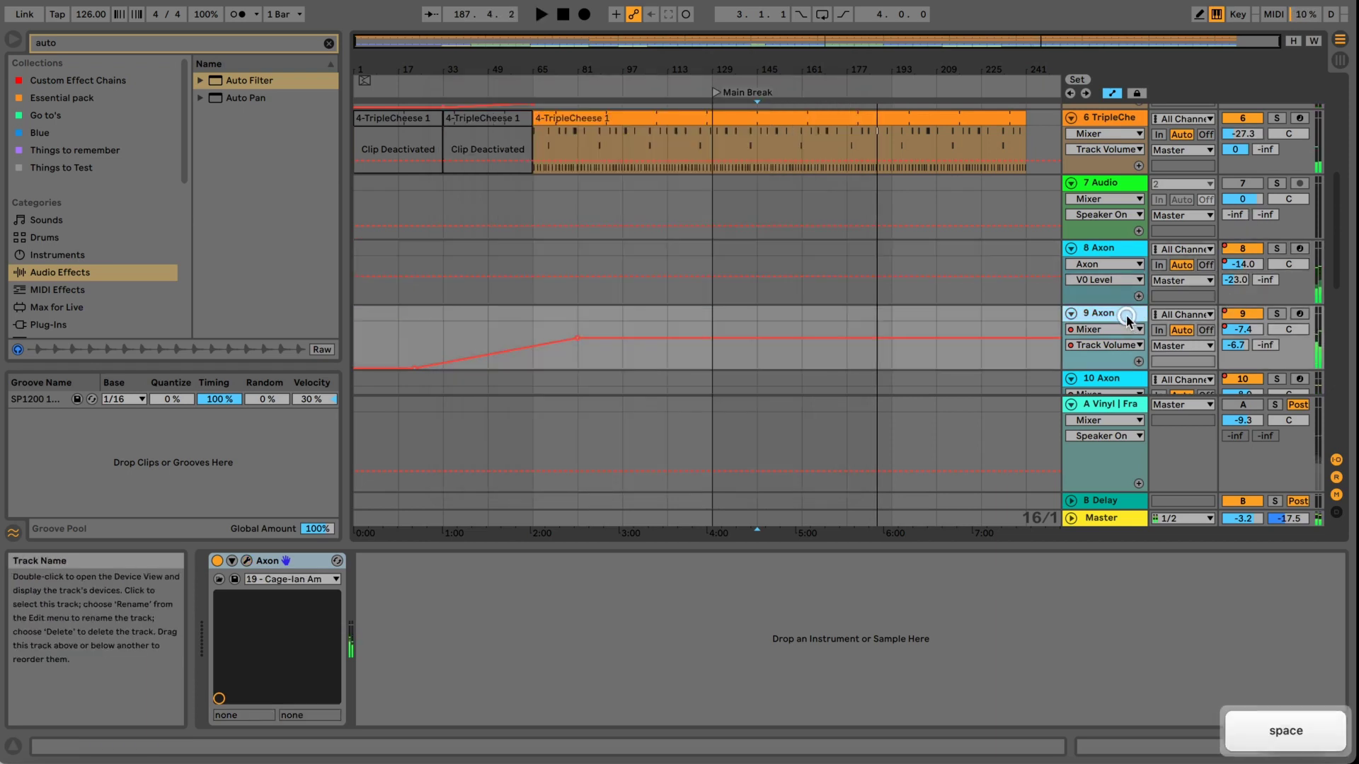
pyautogui.click(1278, 317)
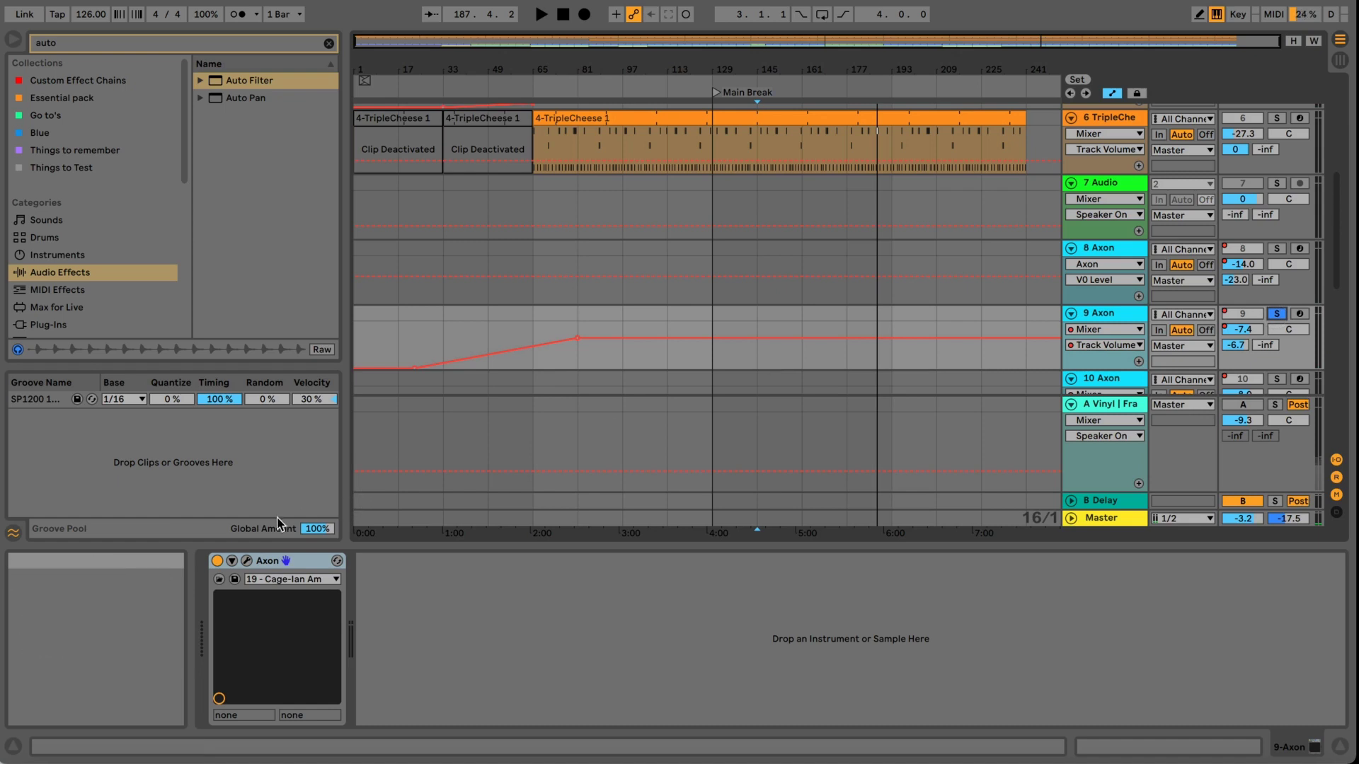
pyautogui.click(246, 560)
pyautogui.press('space')
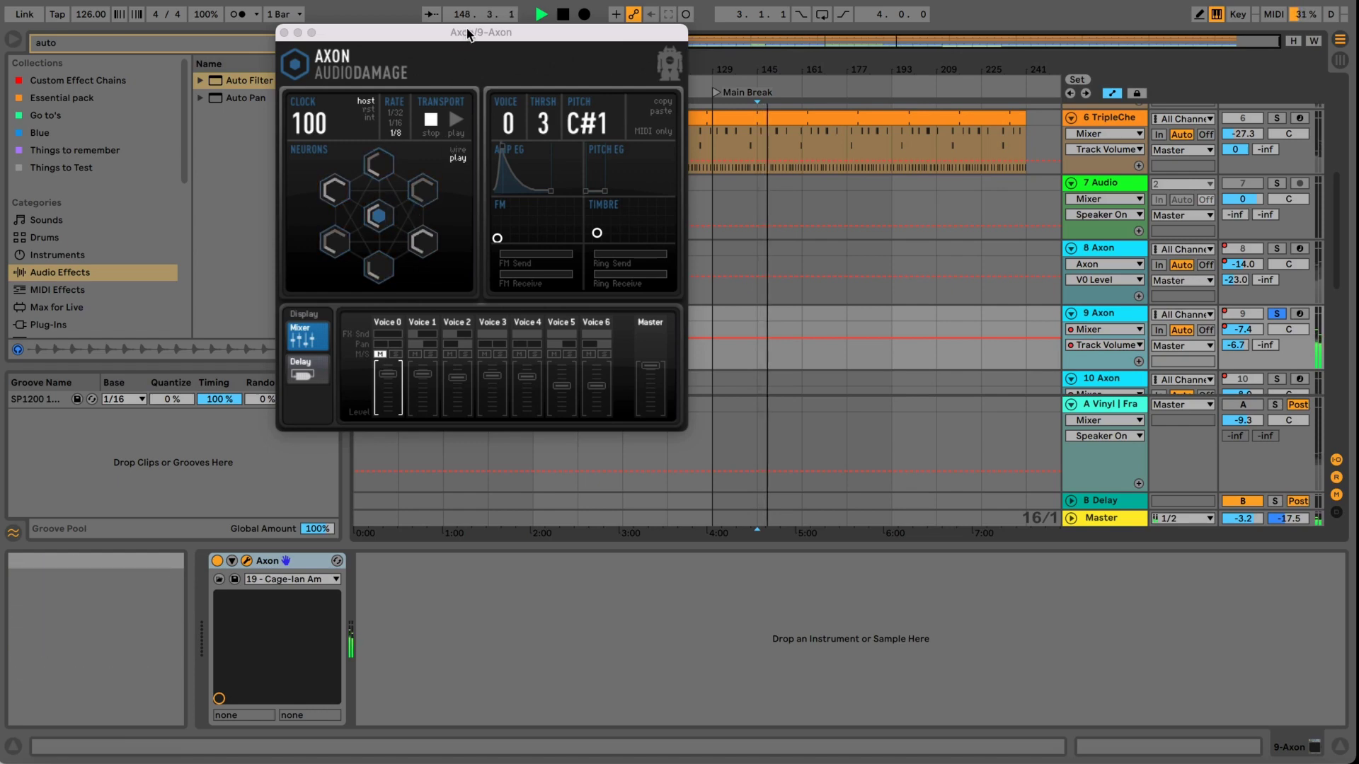
pyautogui.moveTo(467, 31); pyautogui.dragTo(593, 81)
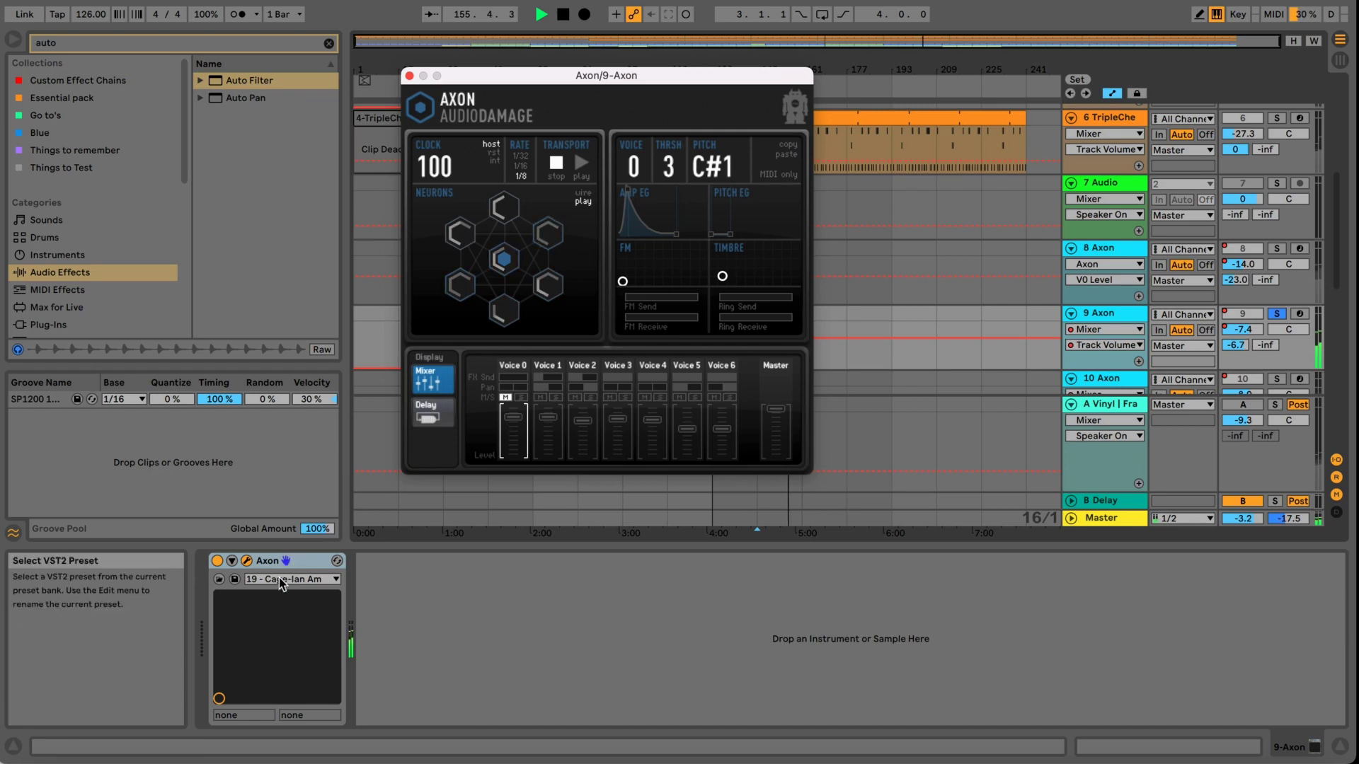
# Solo 10 Axon and 11 Axon one after the other to hear each part alone.
pyautogui.click(1089, 320)
pyautogui.scroll(-3, 1090, 320)
pyautogui.click(1100, 254)
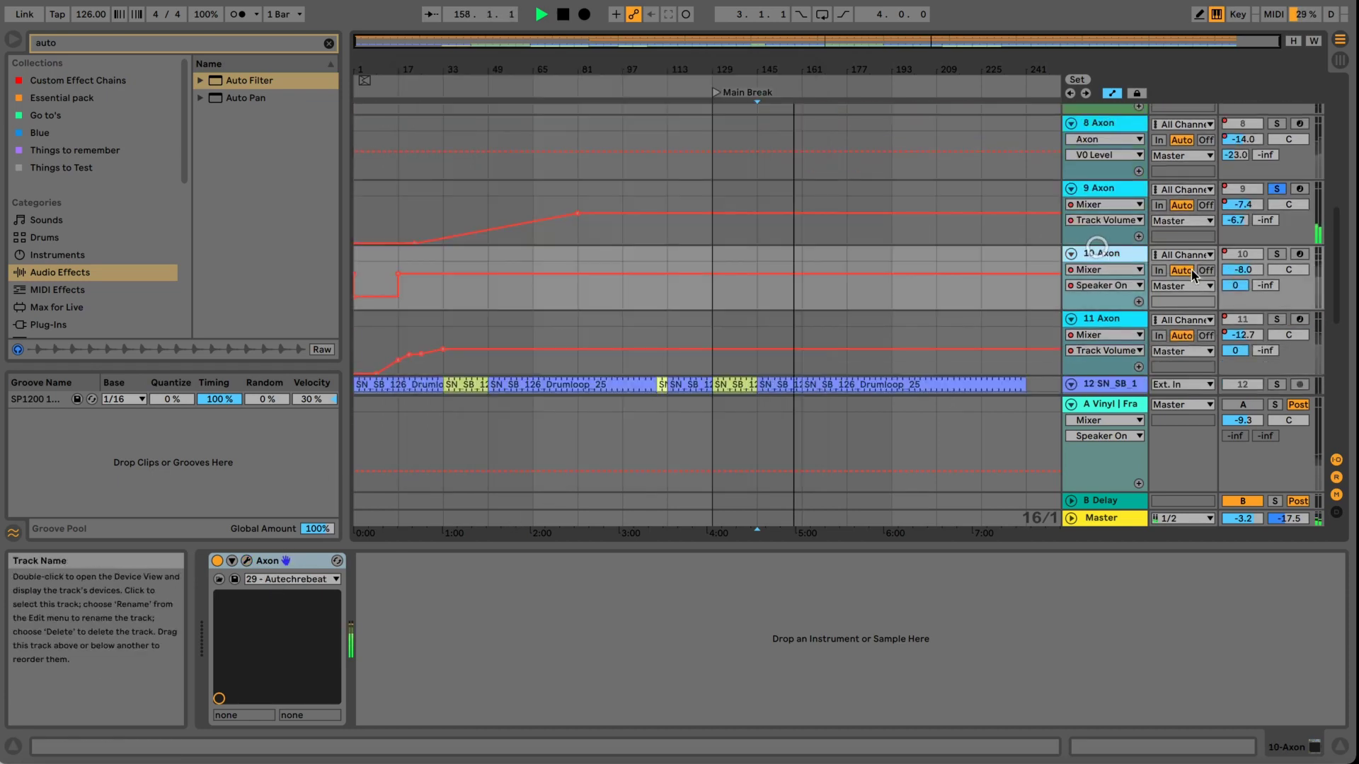
pyautogui.click(1276, 254)
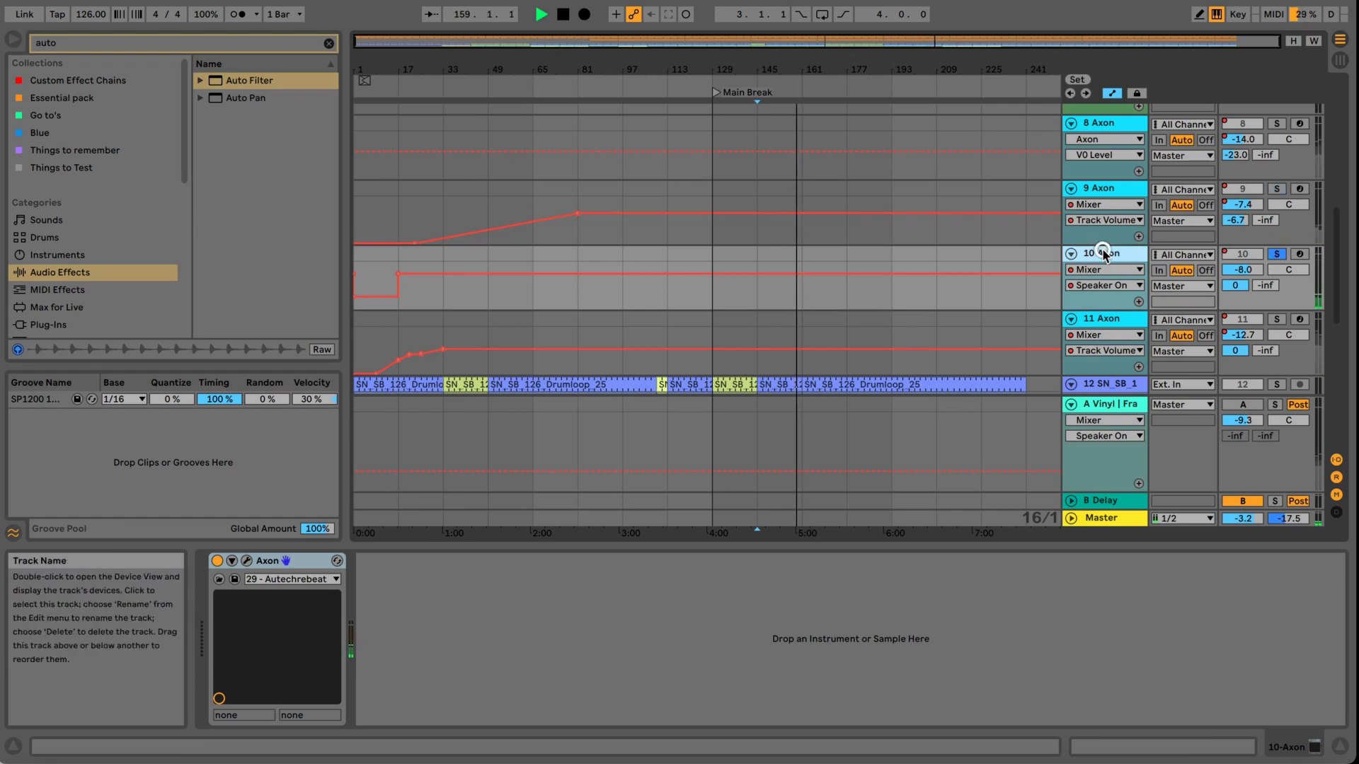
pyautogui.click(1277, 319)
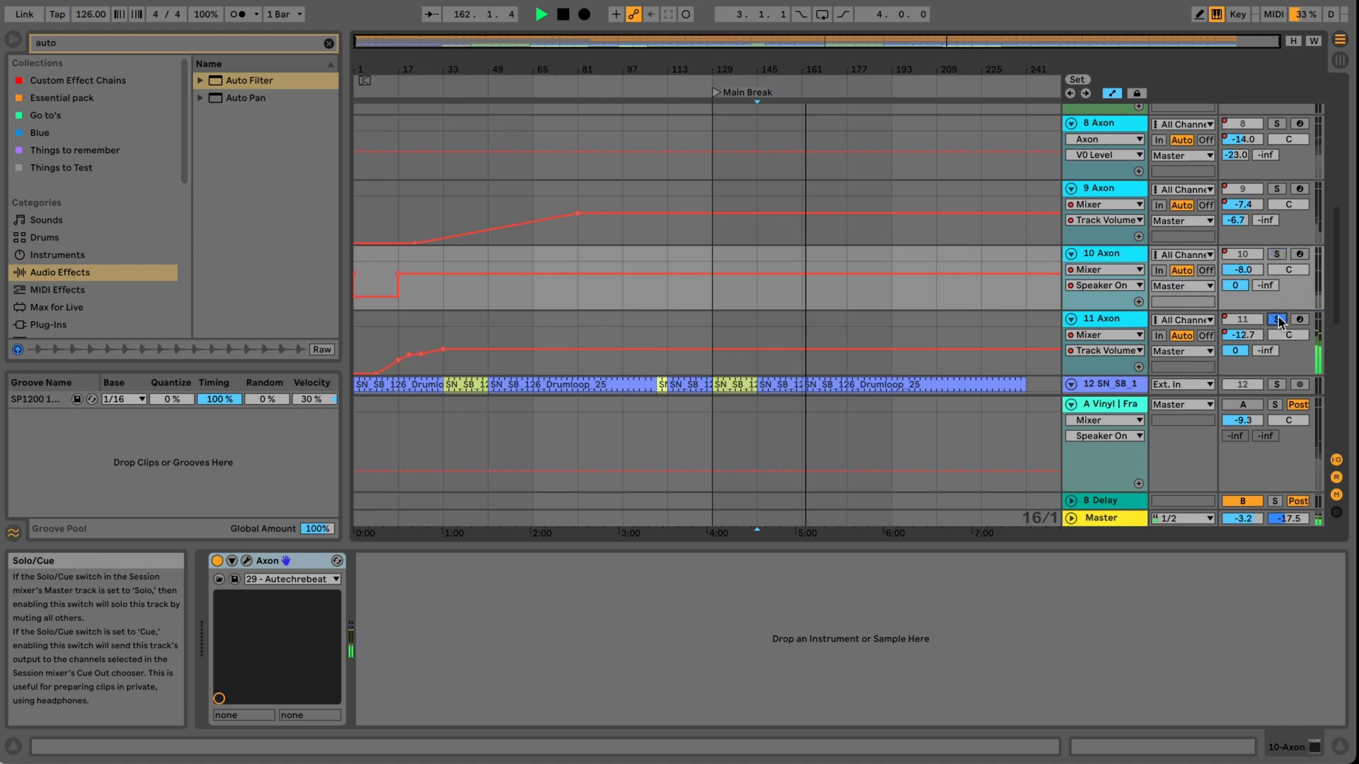
# Add the 8 Axon and 12 SN_SB_1 drum loop tracks to the solo alongside 11 Axon.
pyautogui.scroll(2, 1275, 213)
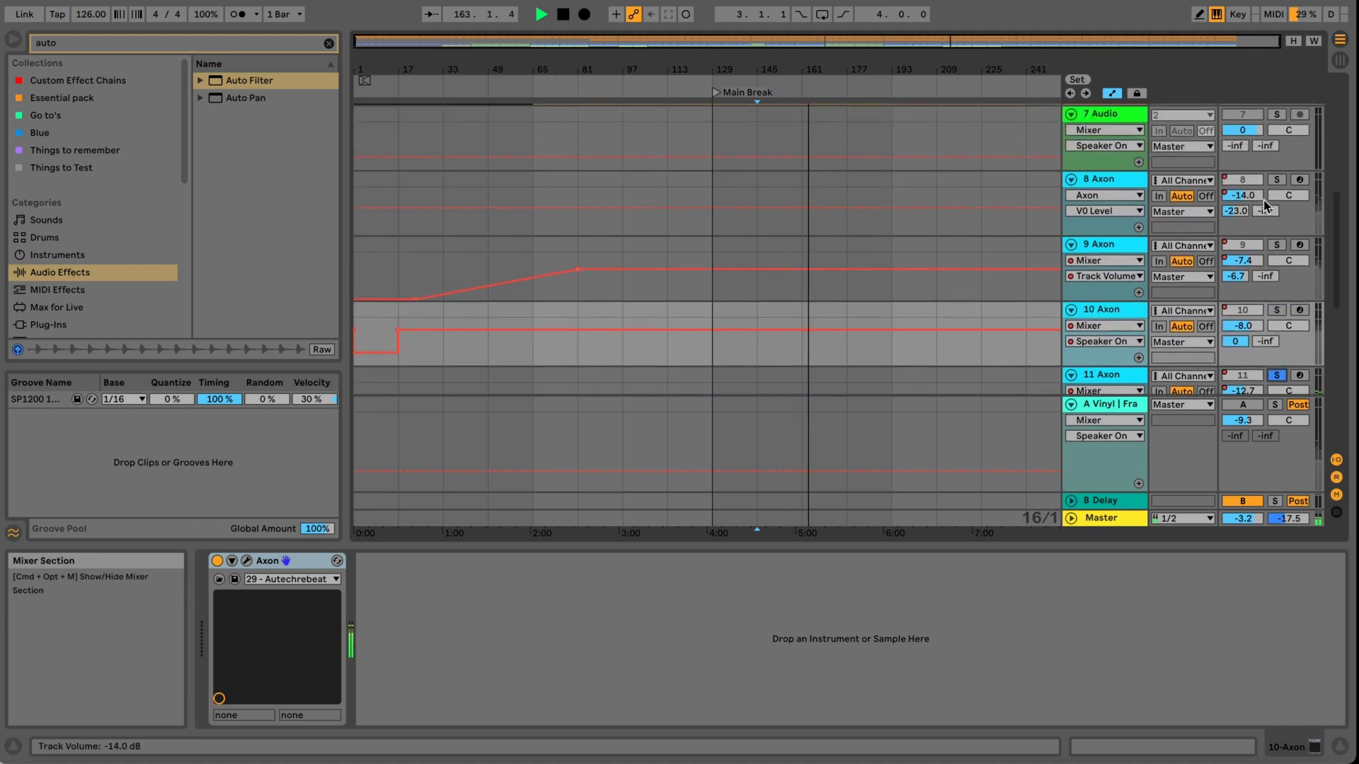
pyautogui.keyDown('ctrl'); pyautogui.click(1275, 181); pyautogui.keyUp('ctrl')
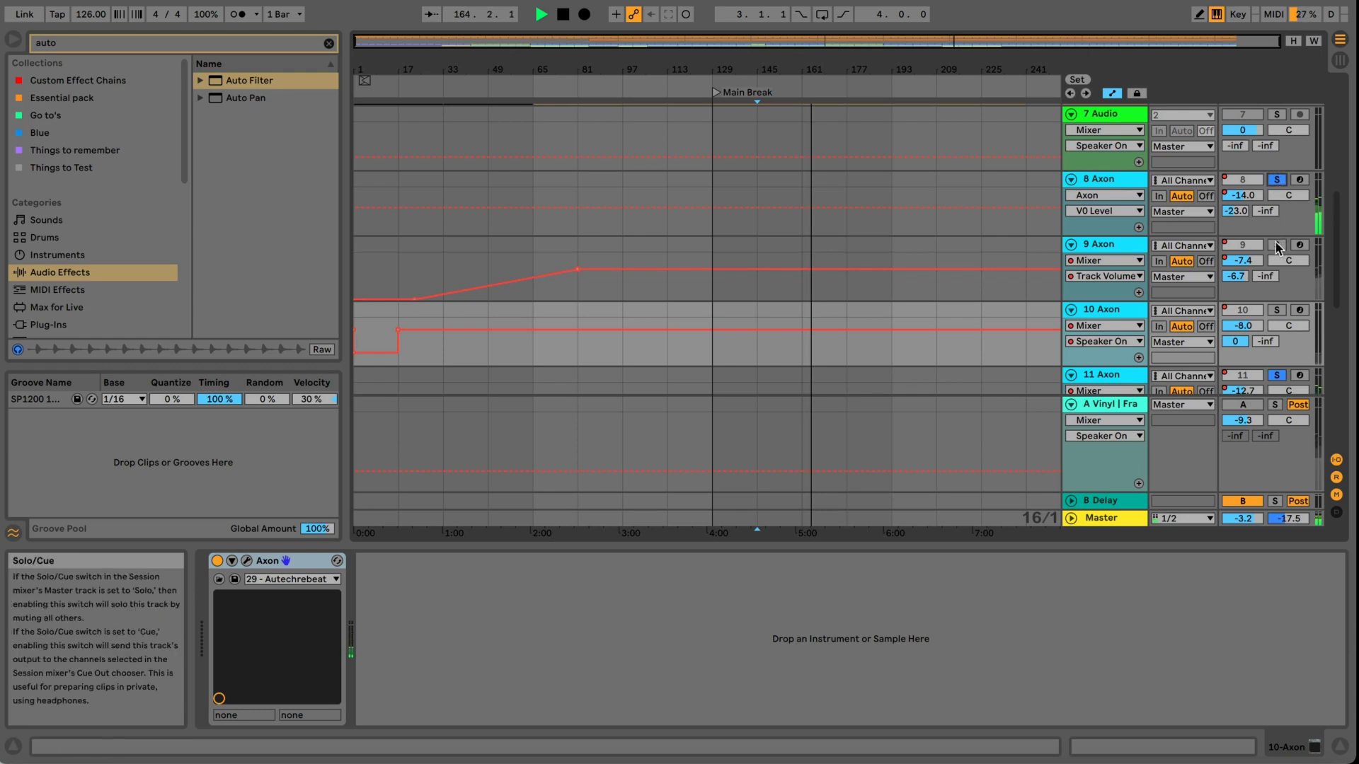
pyautogui.scroll(-5, 1277, 248)
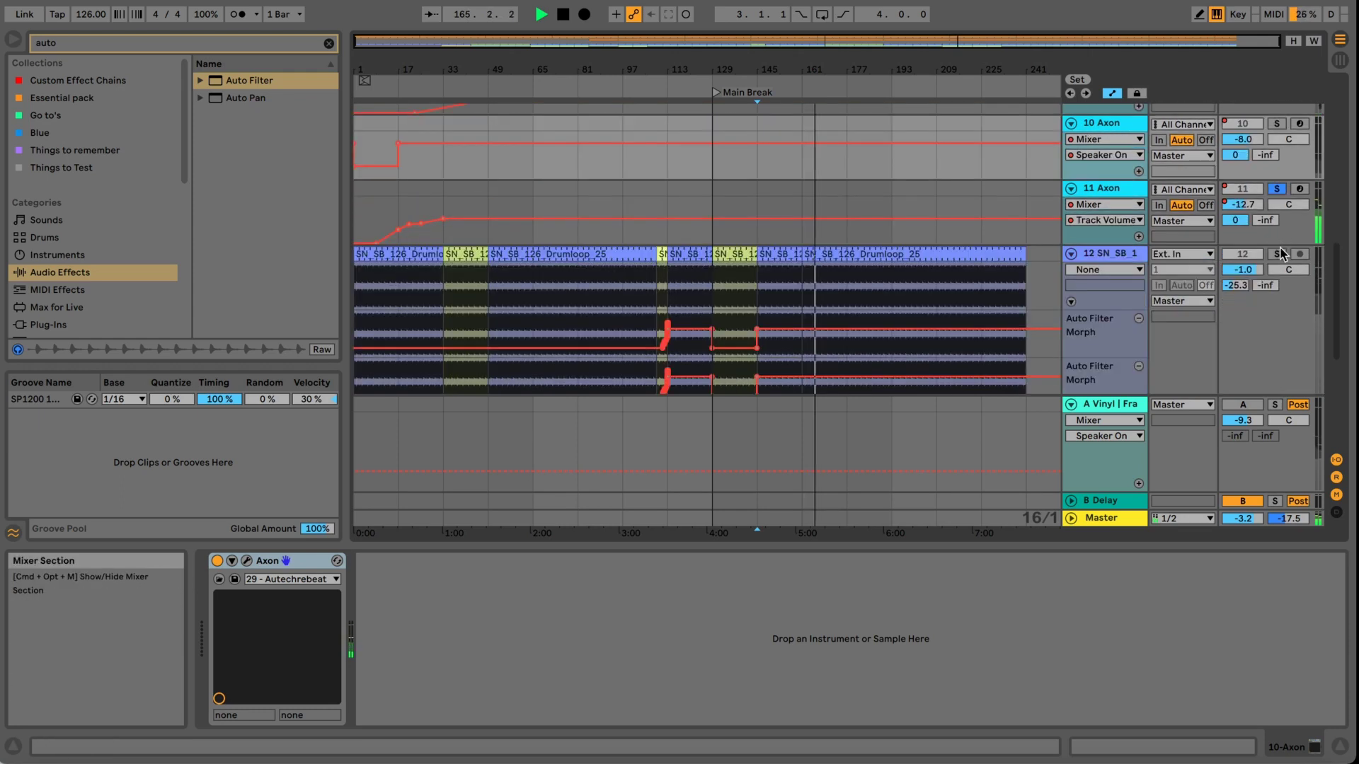
pyautogui.keyDown('ctrl'); pyautogui.click(1279, 253); pyautogui.keyUp('ctrl')
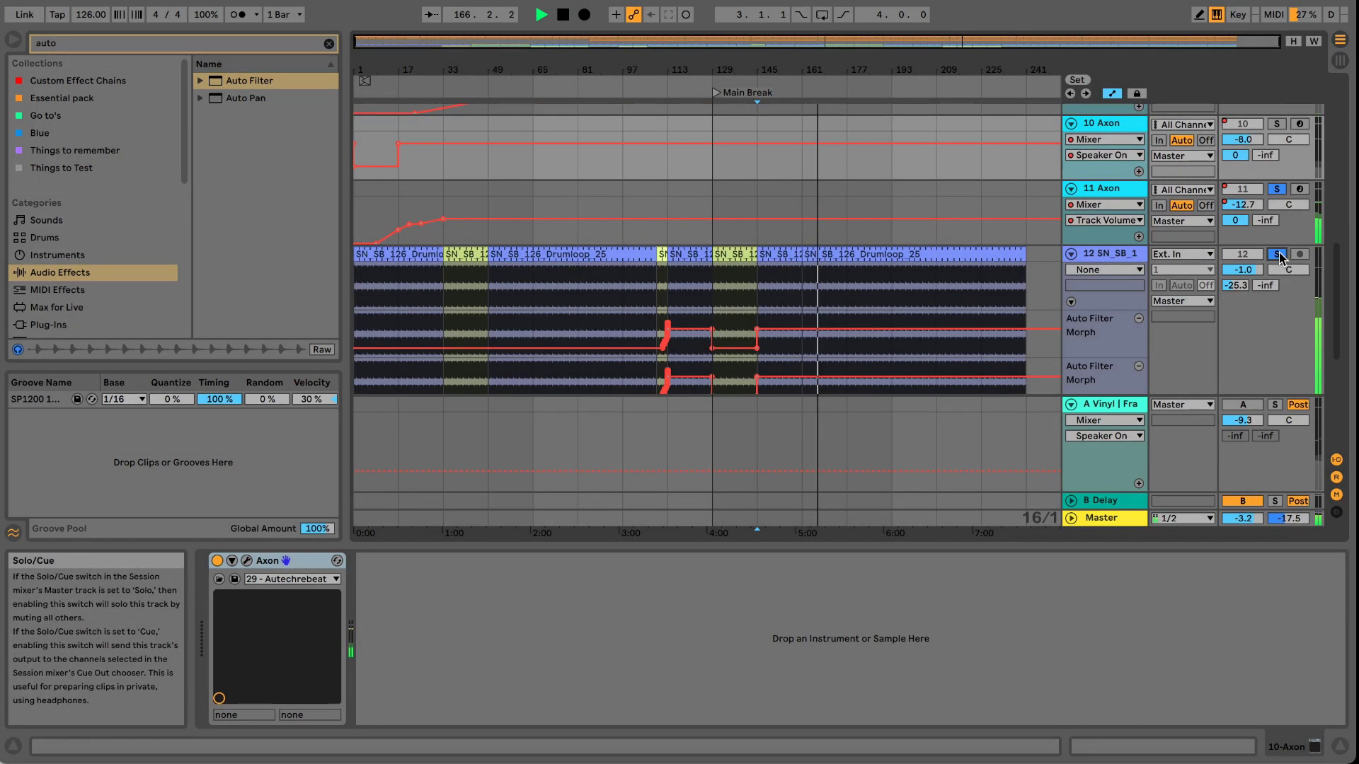
# Add another Axon track to the soloed group of Axon percussion and drum loop tracks.
pyautogui.scroll(2, 1281, 256)
pyautogui.keyDown('ctrl'); pyautogui.click(1275, 190); pyautogui.keyUp('ctrl')
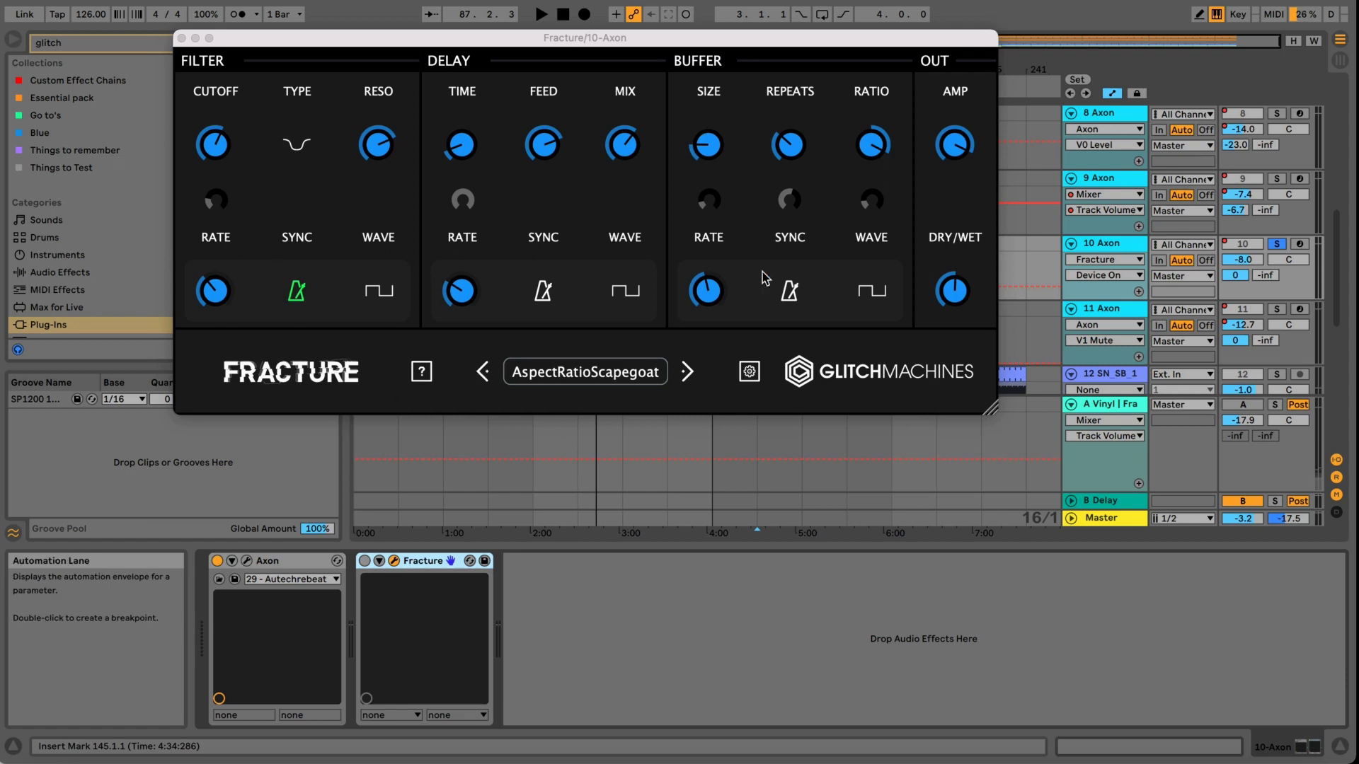
# Lower the Dry/Wet of Fracture's RhythmicLoFier preset on 10 Axon, close its window, and stop playback.
pyautogui.moveTo(225, 41); pyautogui.dragTo(313, 36)
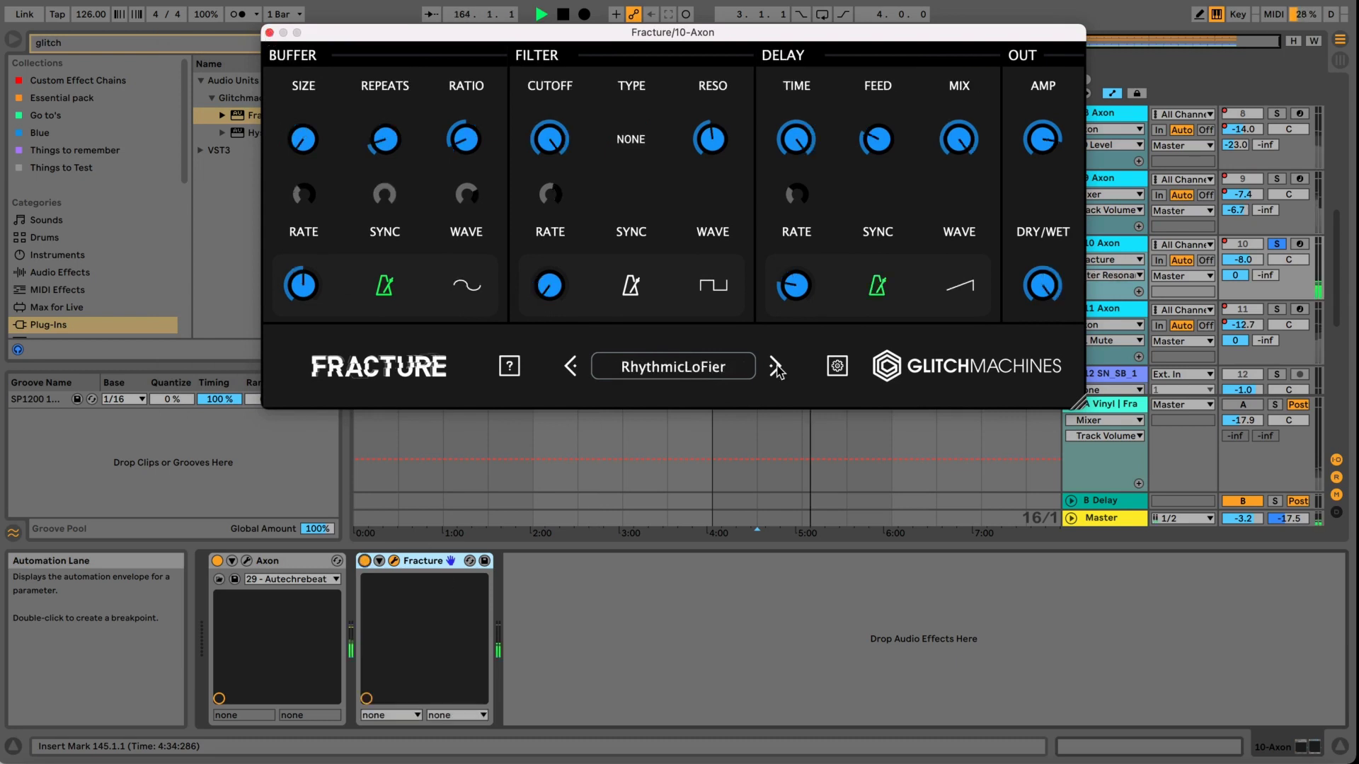
pyautogui.moveTo(1058, 286); pyautogui.dragTo(1047, 336)
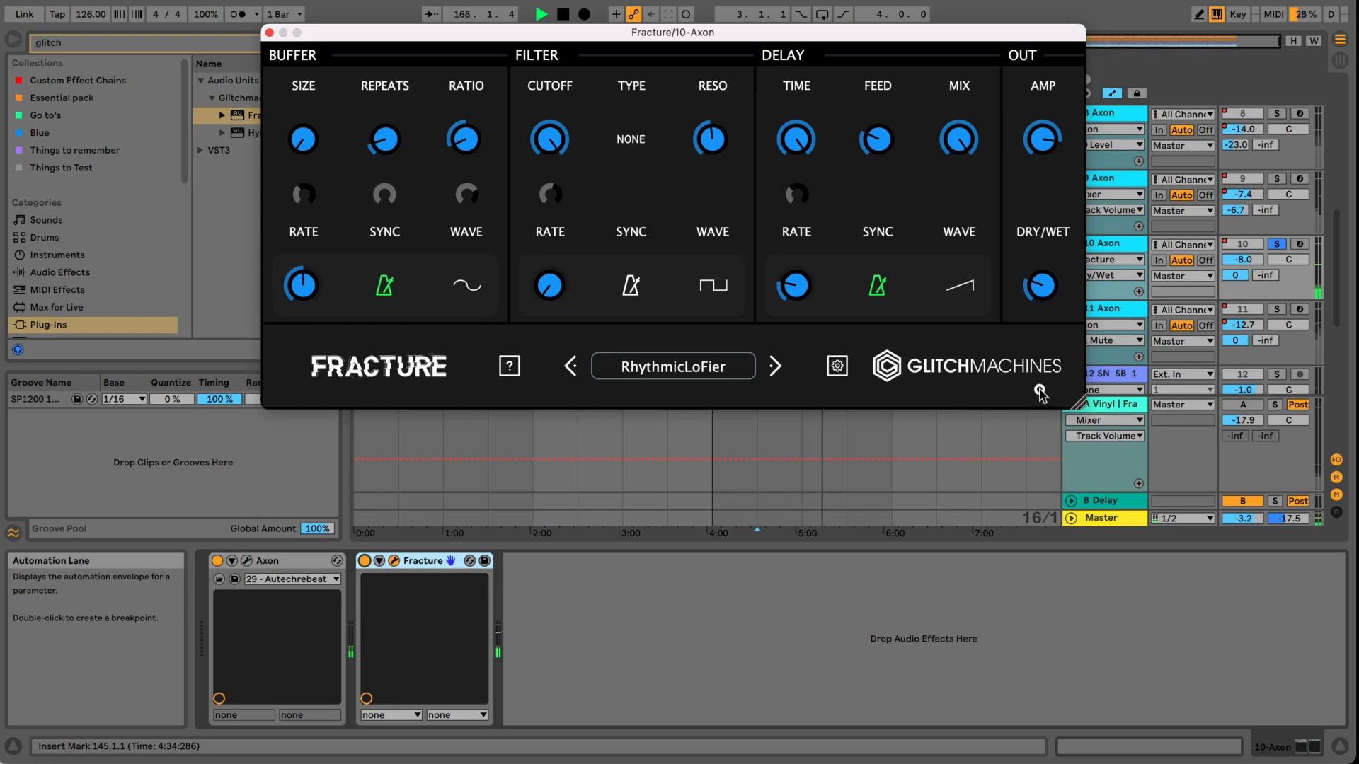
pyautogui.click(268, 33)
pyautogui.press('space')
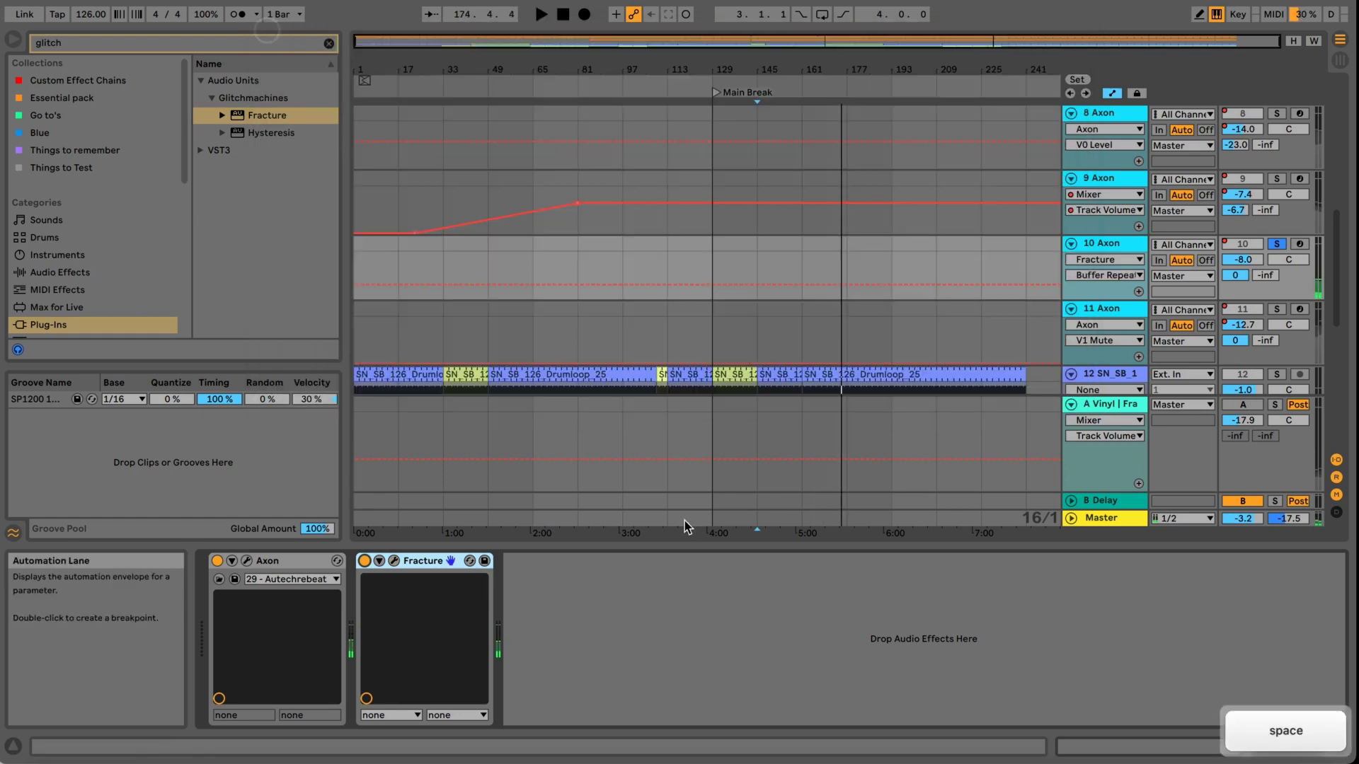
# Select the 14 RH_125 top loop track and solo it.
pyautogui.scroll(-5, 841, 442)
pyautogui.scroll(-4, 853, 396)
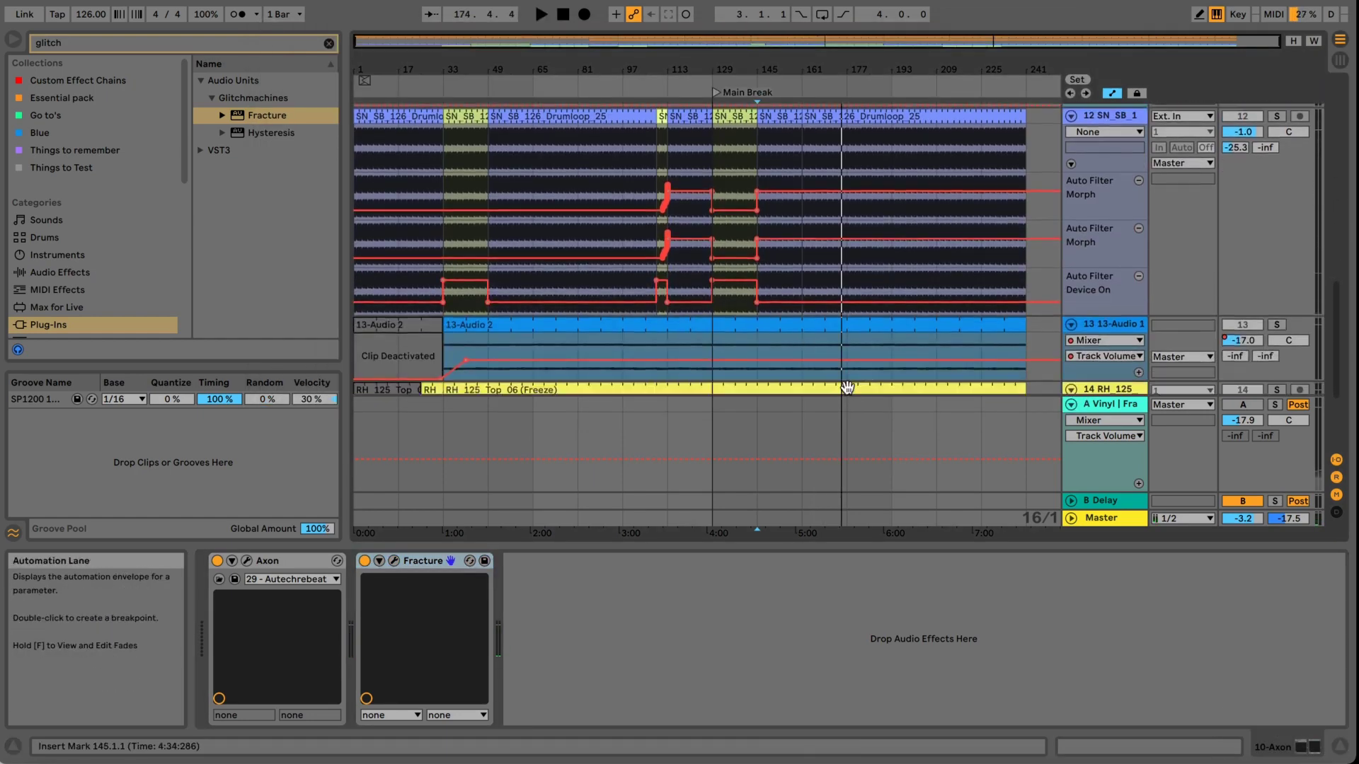
pyautogui.click(1095, 230)
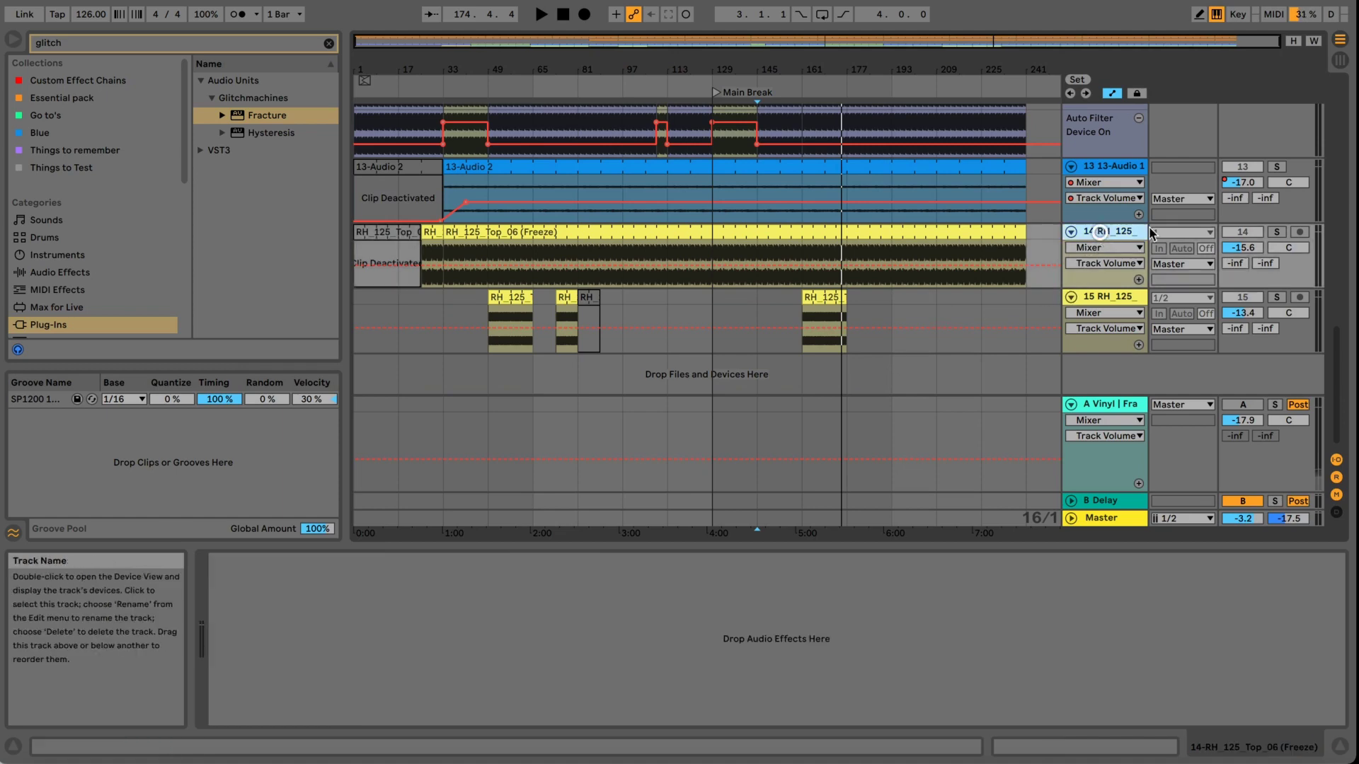
pyautogui.click(1276, 232)
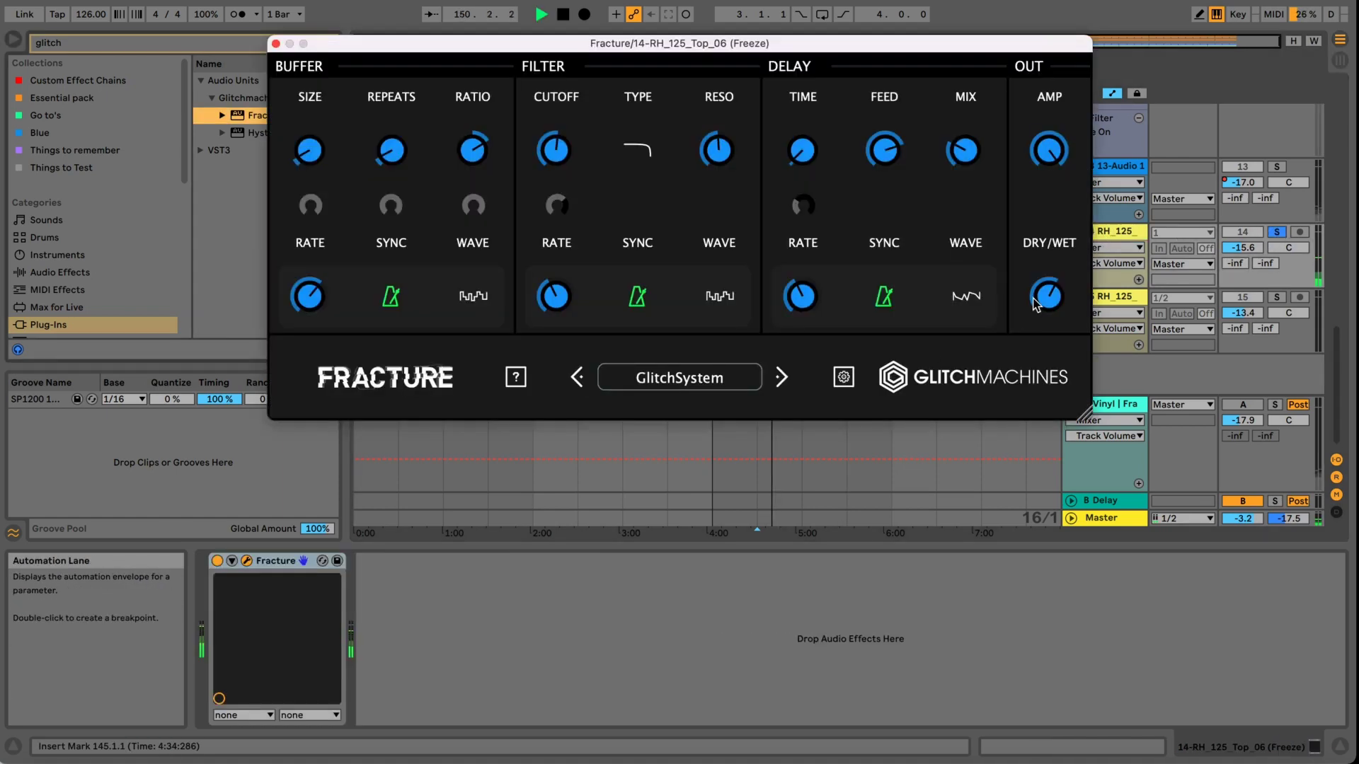
# Lower the Dry/Wet of Fracture's GlitchSystem preset on 14 RH_125 and compare the loop with the effect off and on.
pyautogui.click(1035, 305)
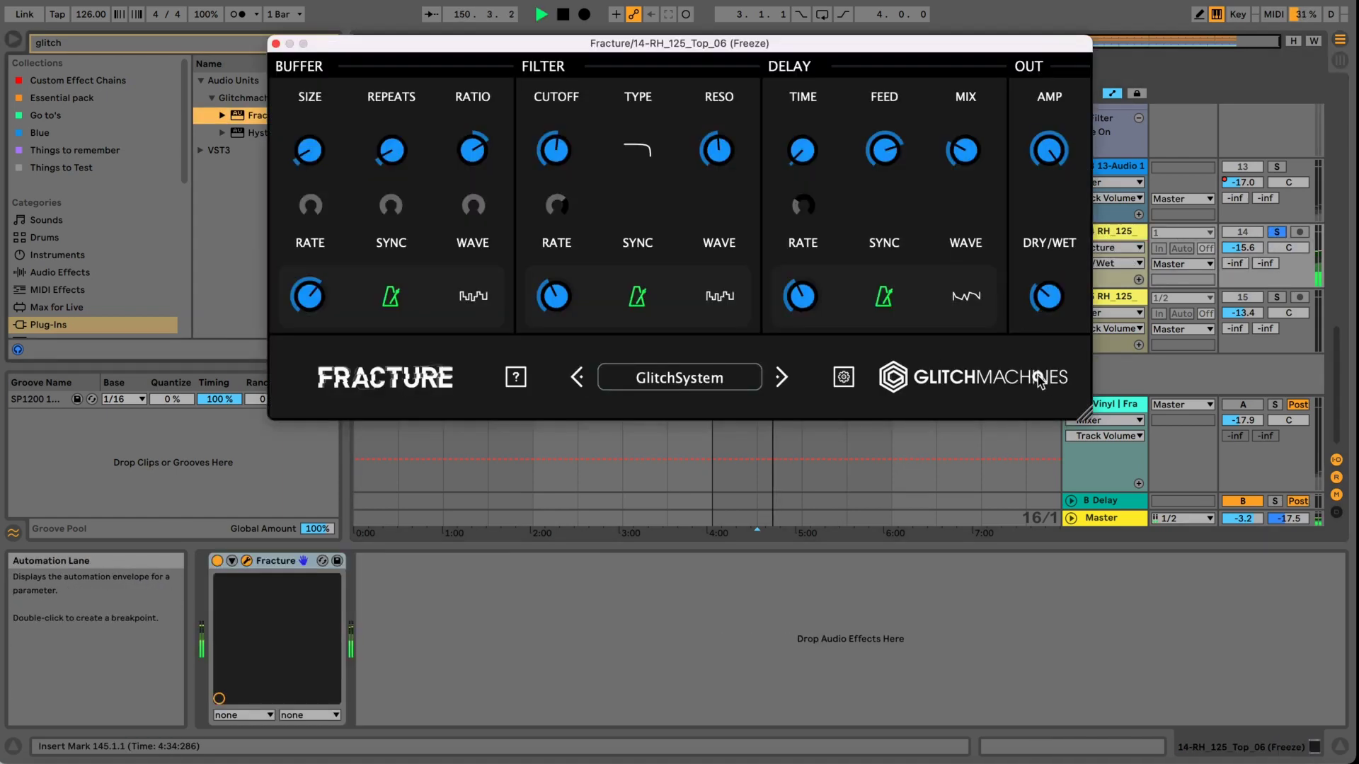
pyautogui.click(218, 561)
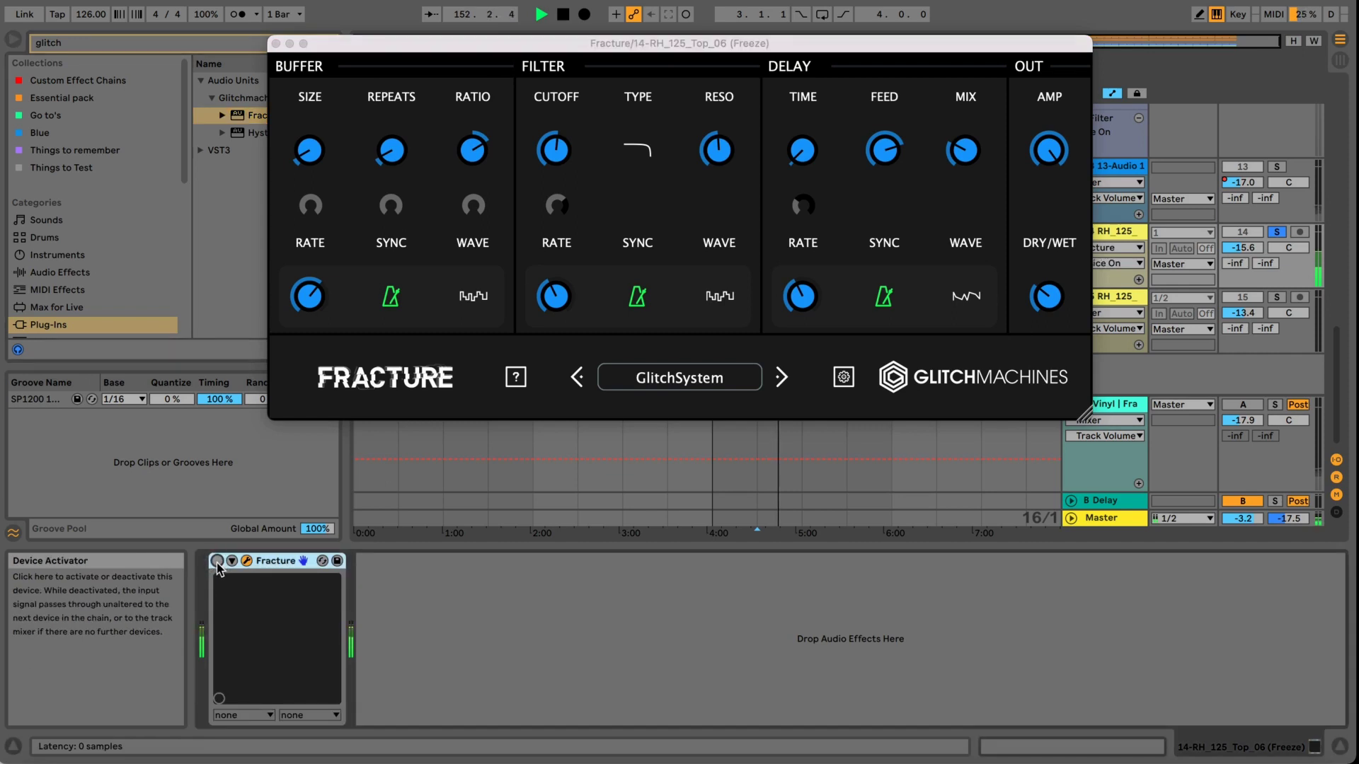
pyautogui.click(217, 561)
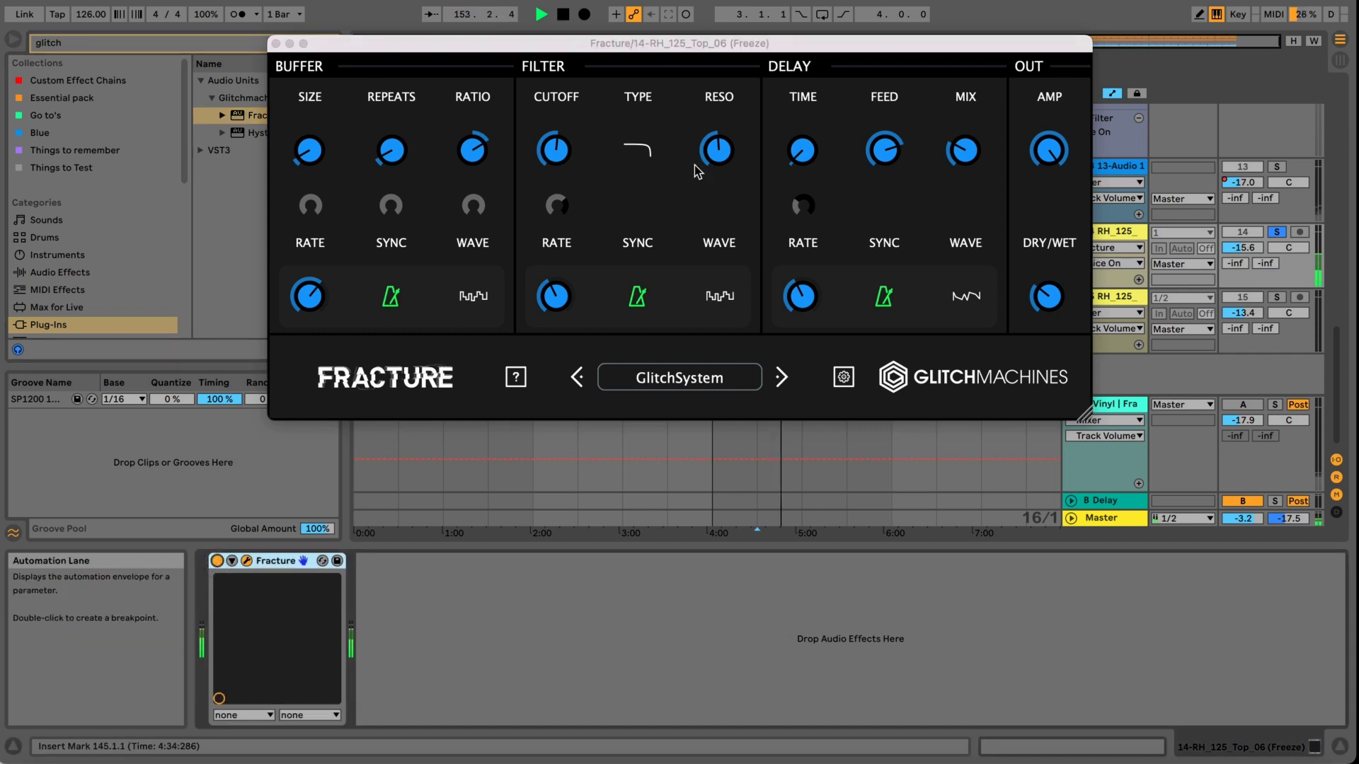
# Lower Fracture's filter cutoff on 14 RH_125, cycle through its filter types back to low-pass, and close the plug-in window.
pyautogui.click(561, 168)
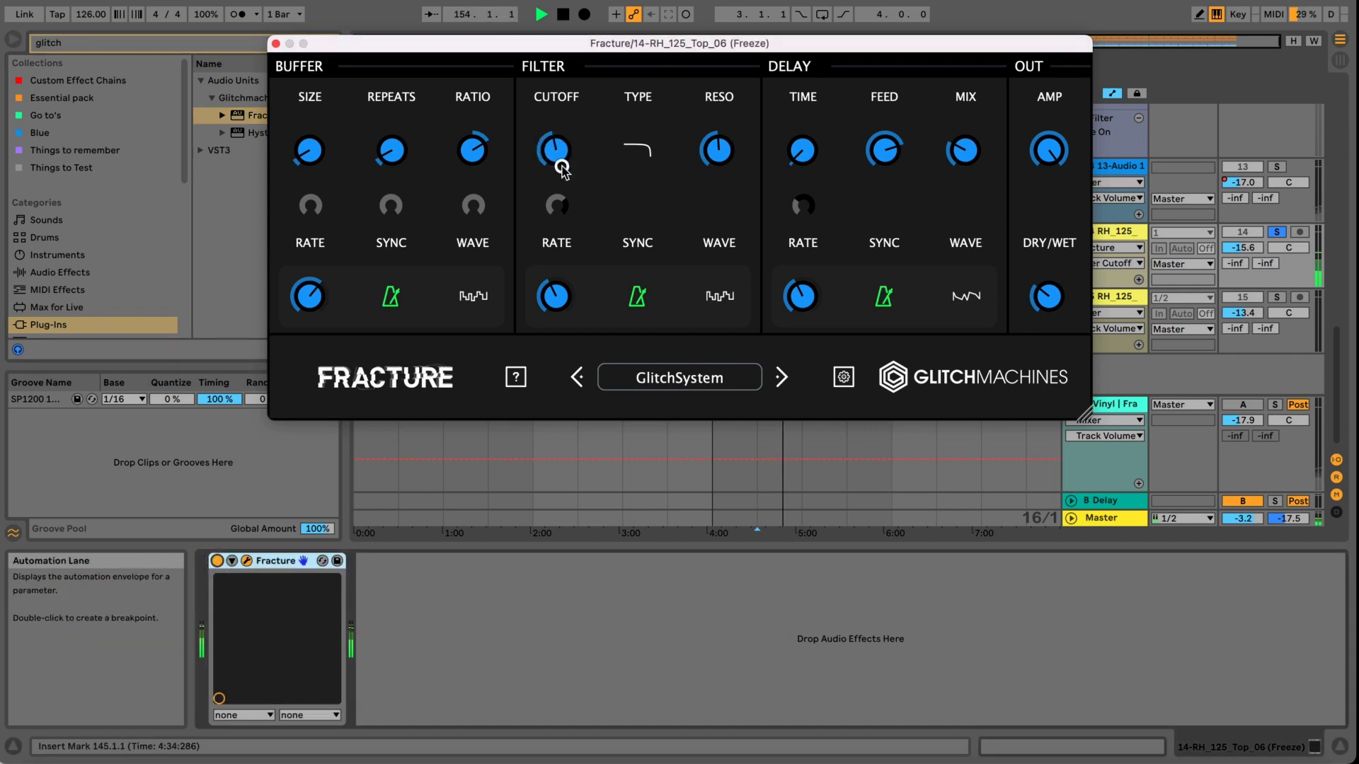
pyautogui.click(647, 152)
pyautogui.click(646, 151)
pyautogui.click(646, 152)
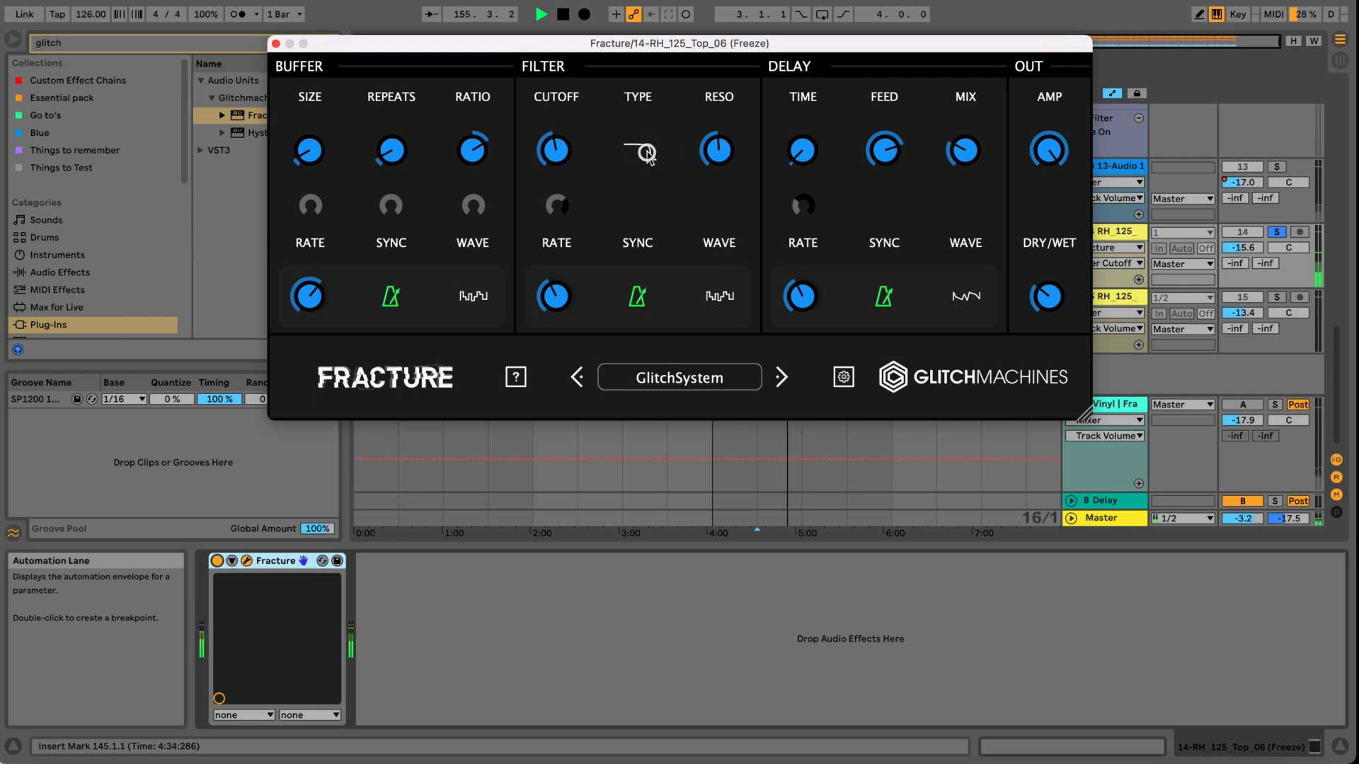
pyautogui.click(276, 44)
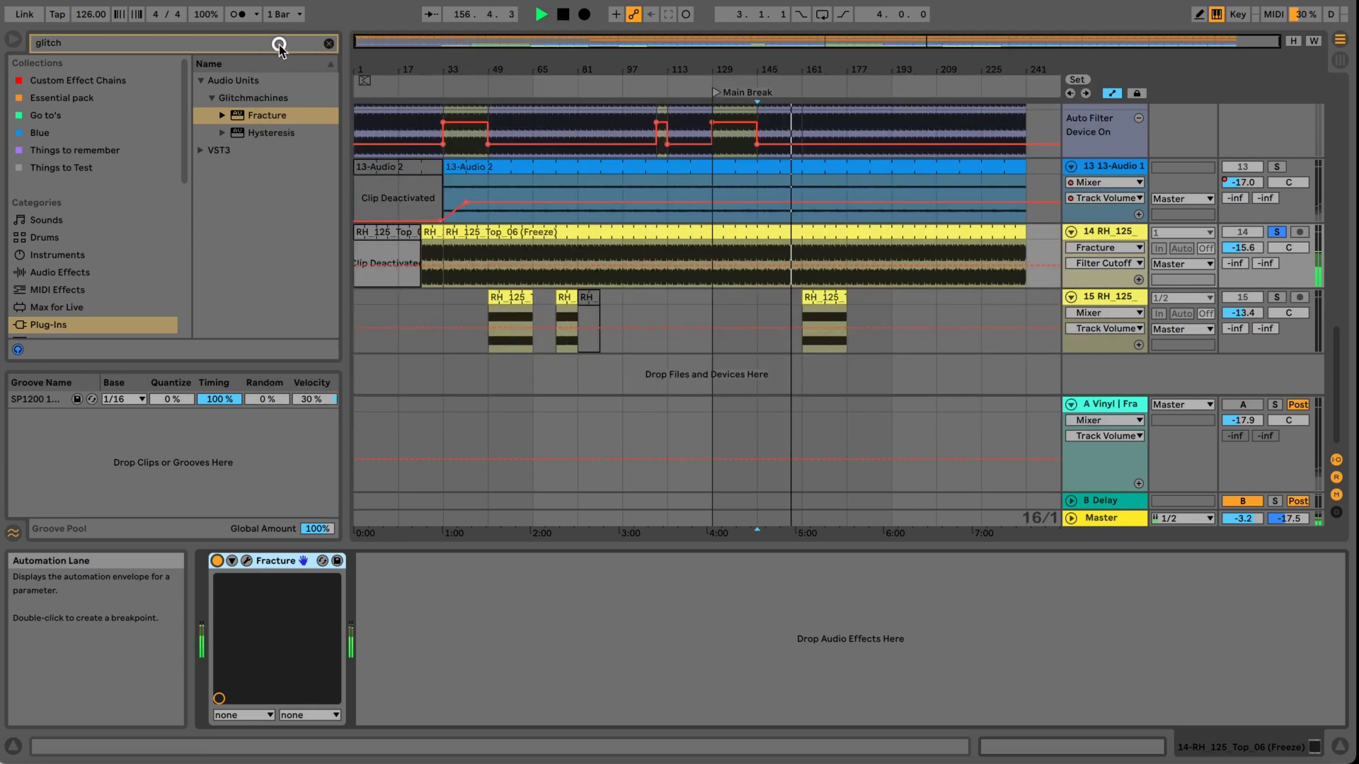
# Solo the A Vinyl | Fracture return track and lower the Dry/Wet of Fracture's ShiftingFlanger preset.
pyautogui.click(1120, 405)
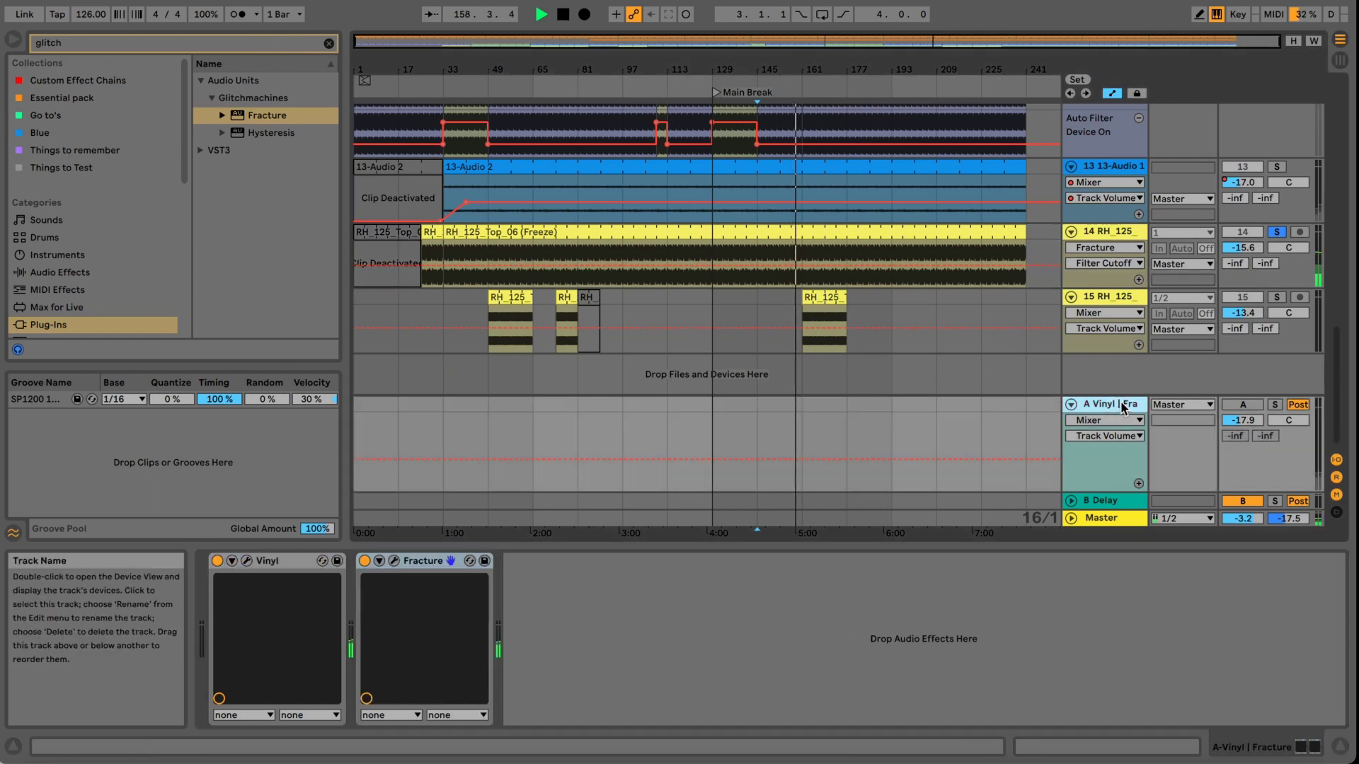
pyautogui.click(1274, 407)
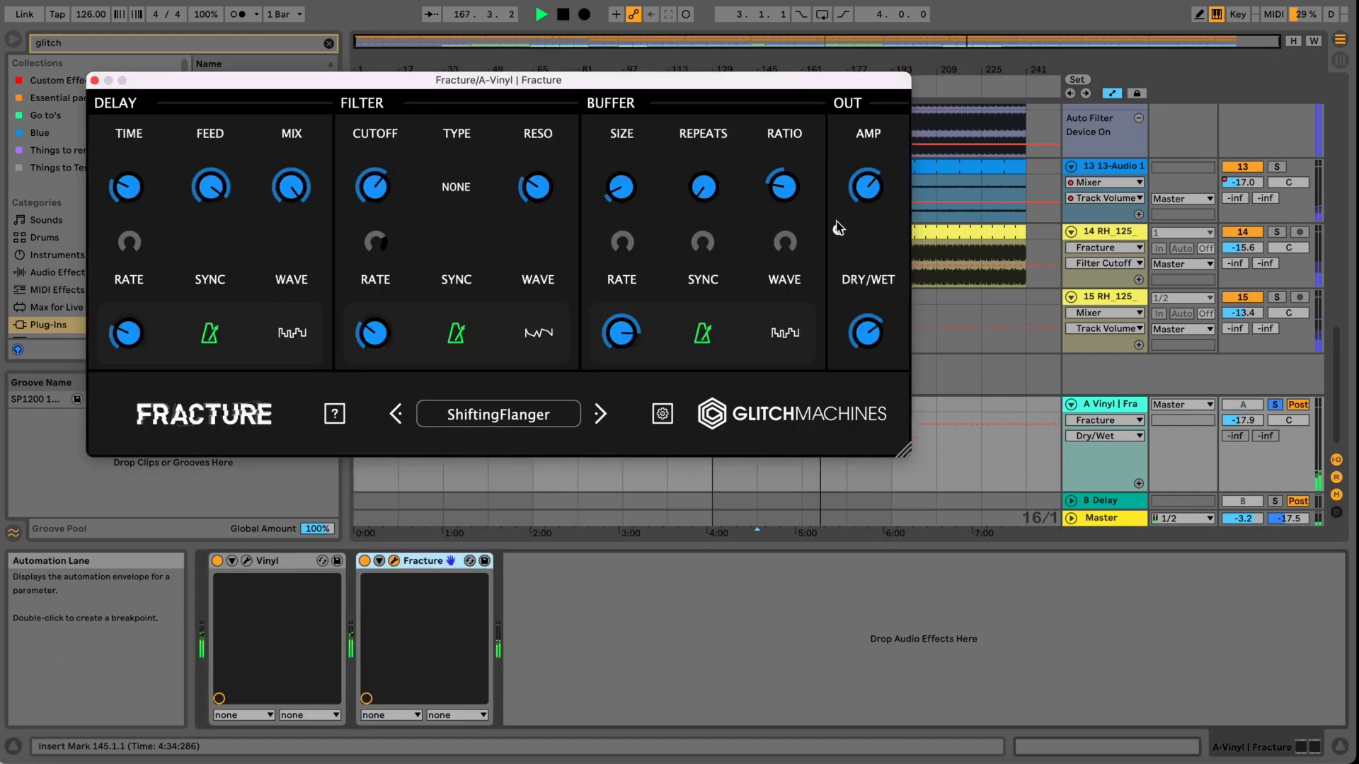
pyautogui.moveTo(845, 283); pyautogui.dragTo(847, 319)
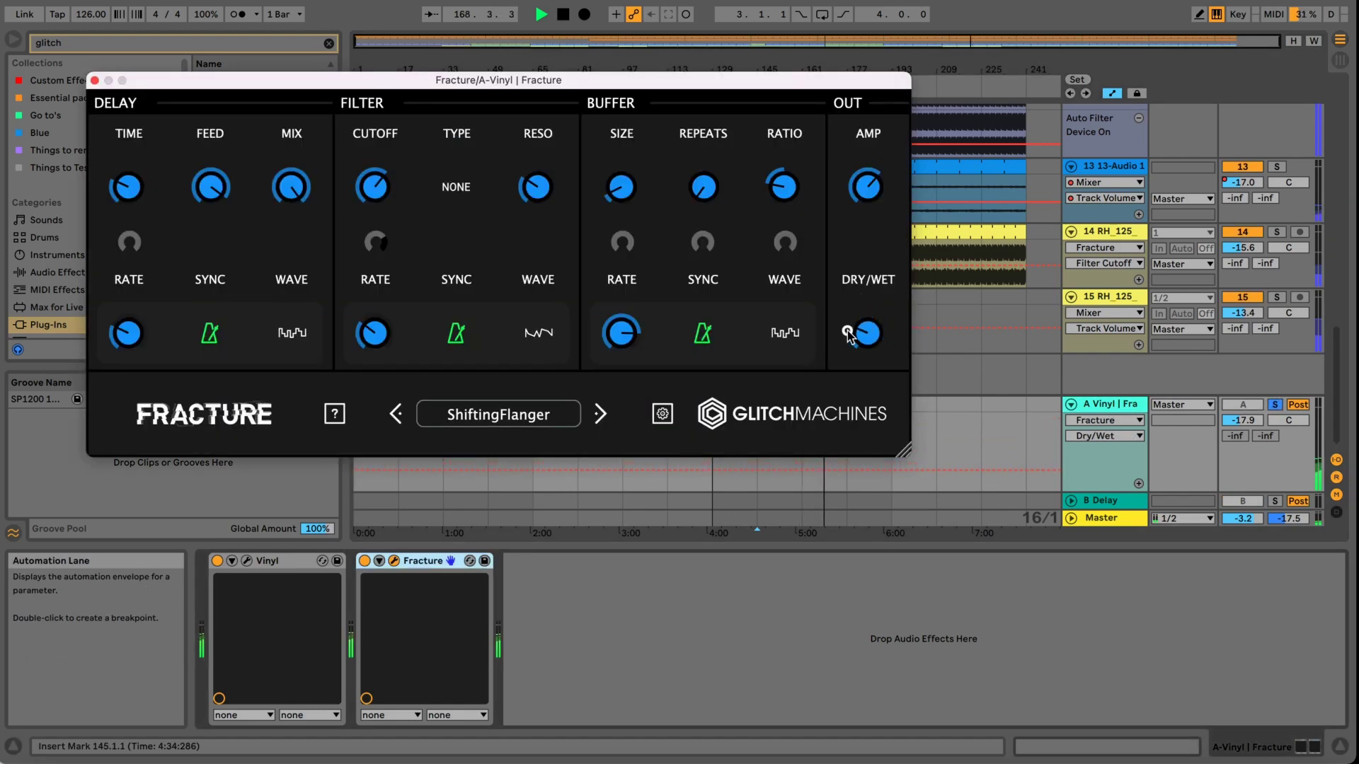
# Compare the A Vinyl return with Fracture off and on, unsolo the return, and close the Fracture window.
pyautogui.click(365, 560)
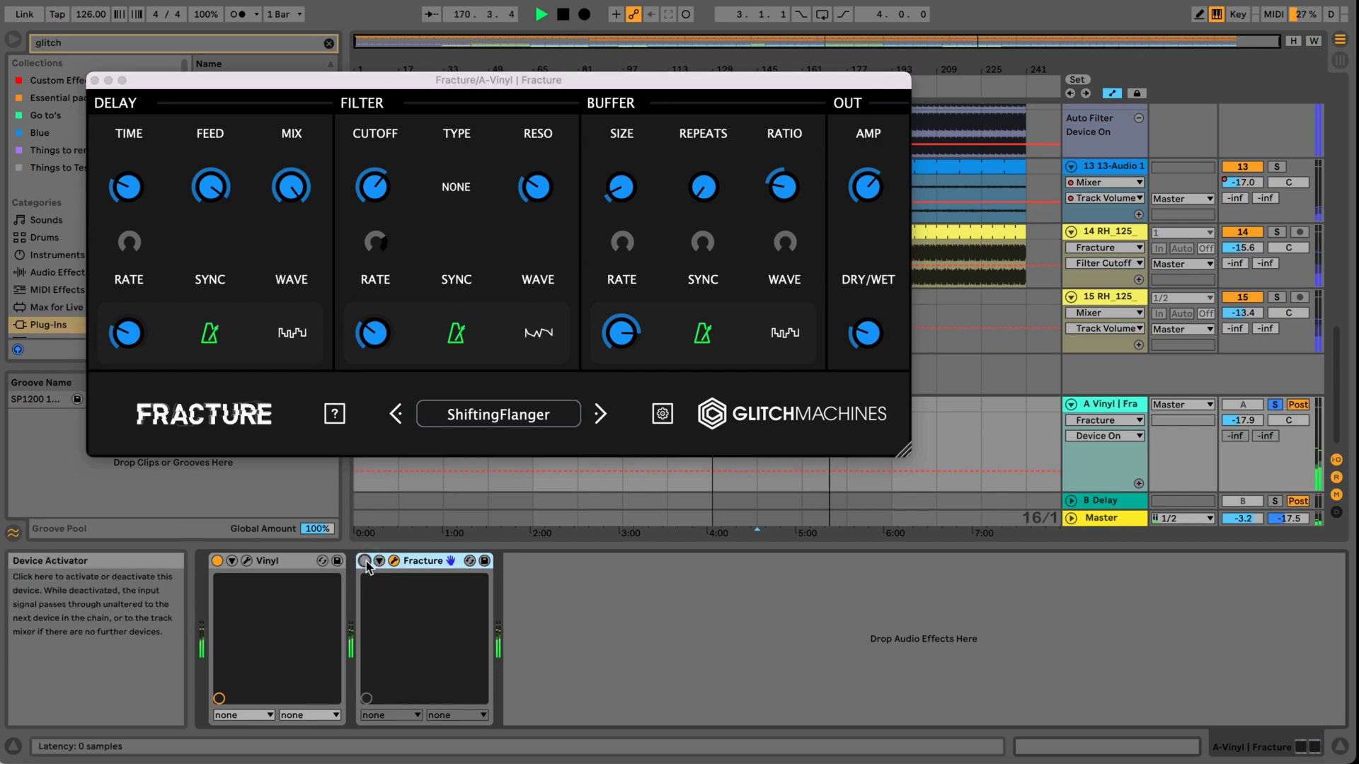
pyautogui.click(365, 561)
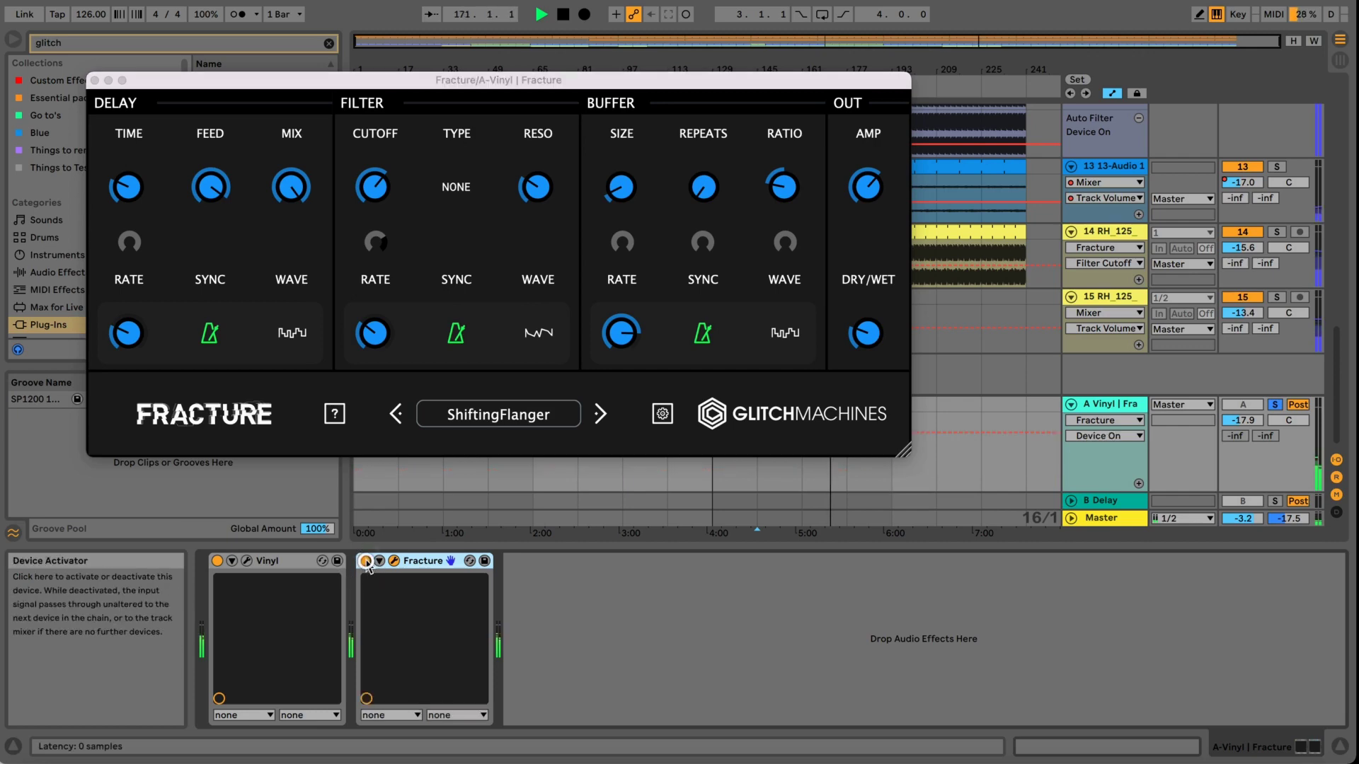
pyautogui.click(1276, 409)
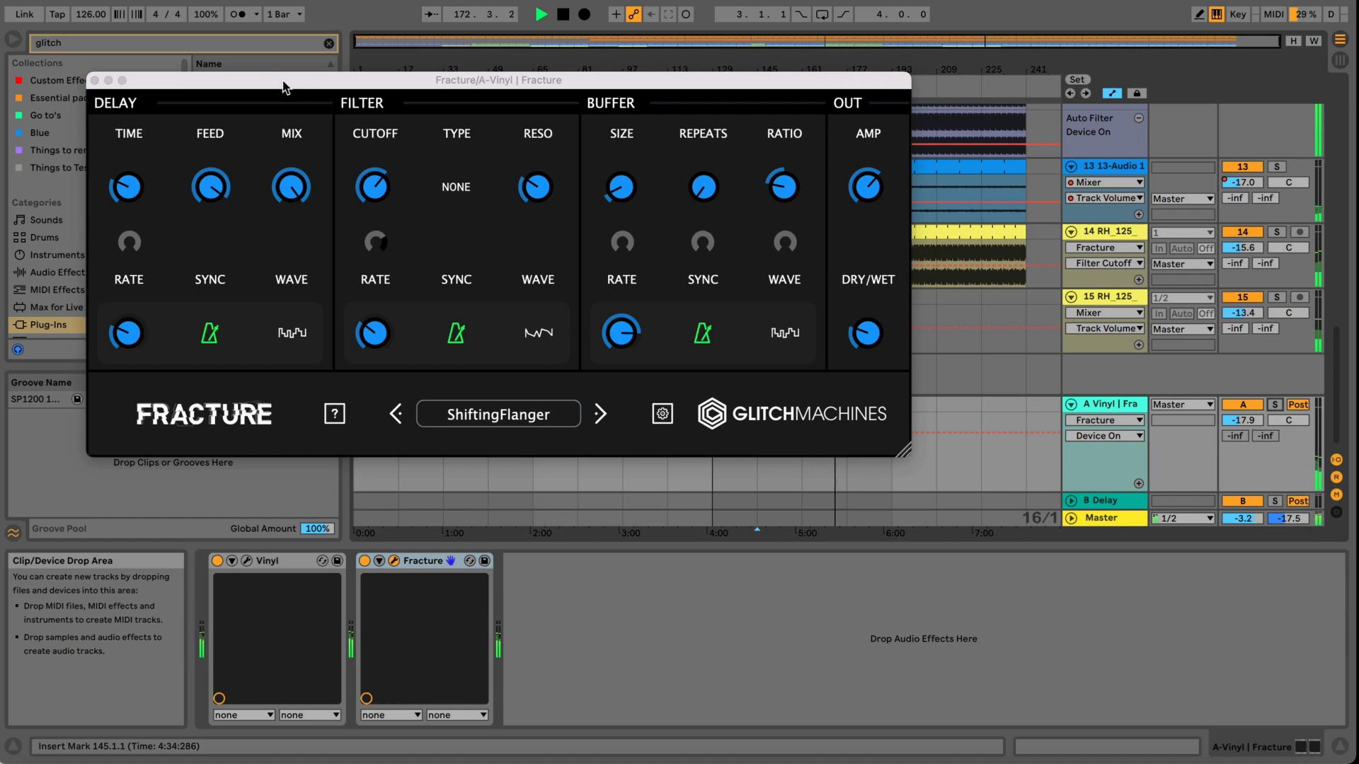
pyautogui.click(94, 80)
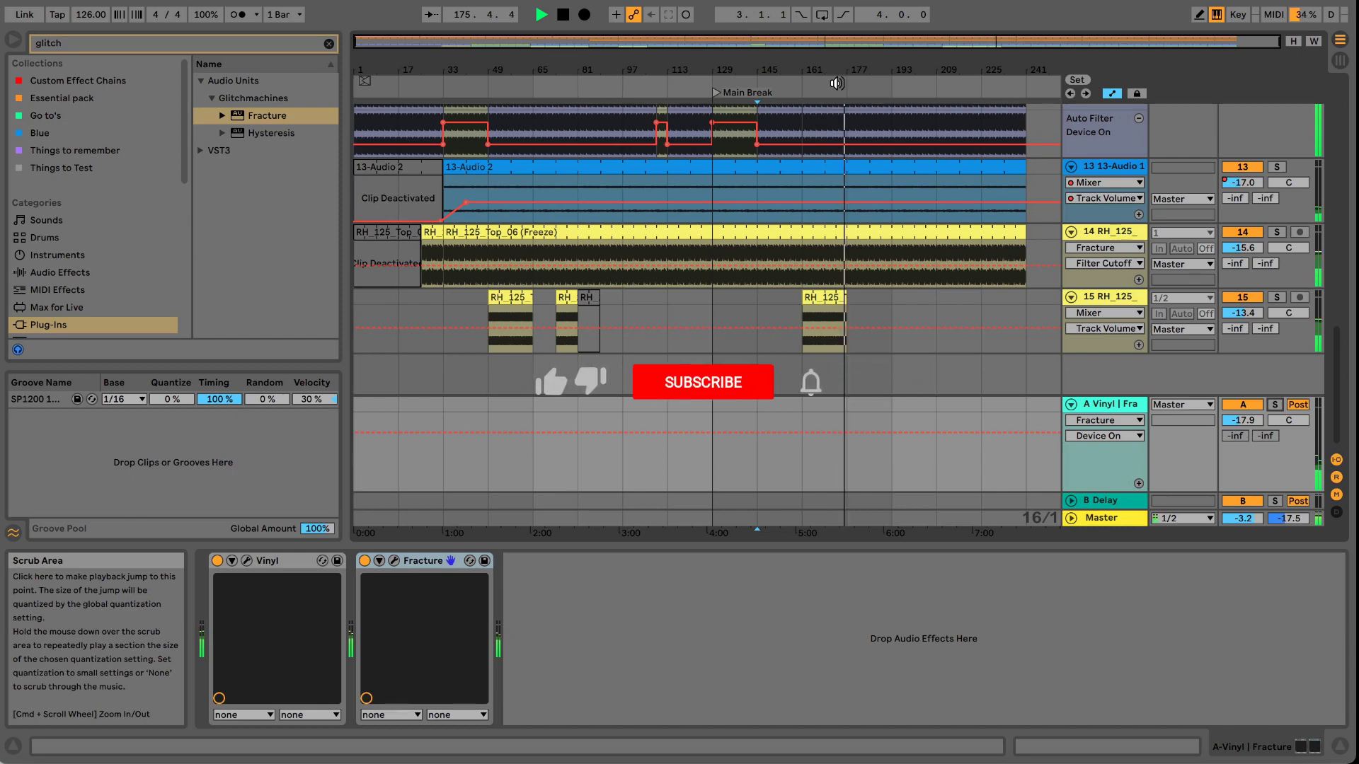
# Select the 14 RH_125 track again and solo it.
pyautogui.click(1130, 235)
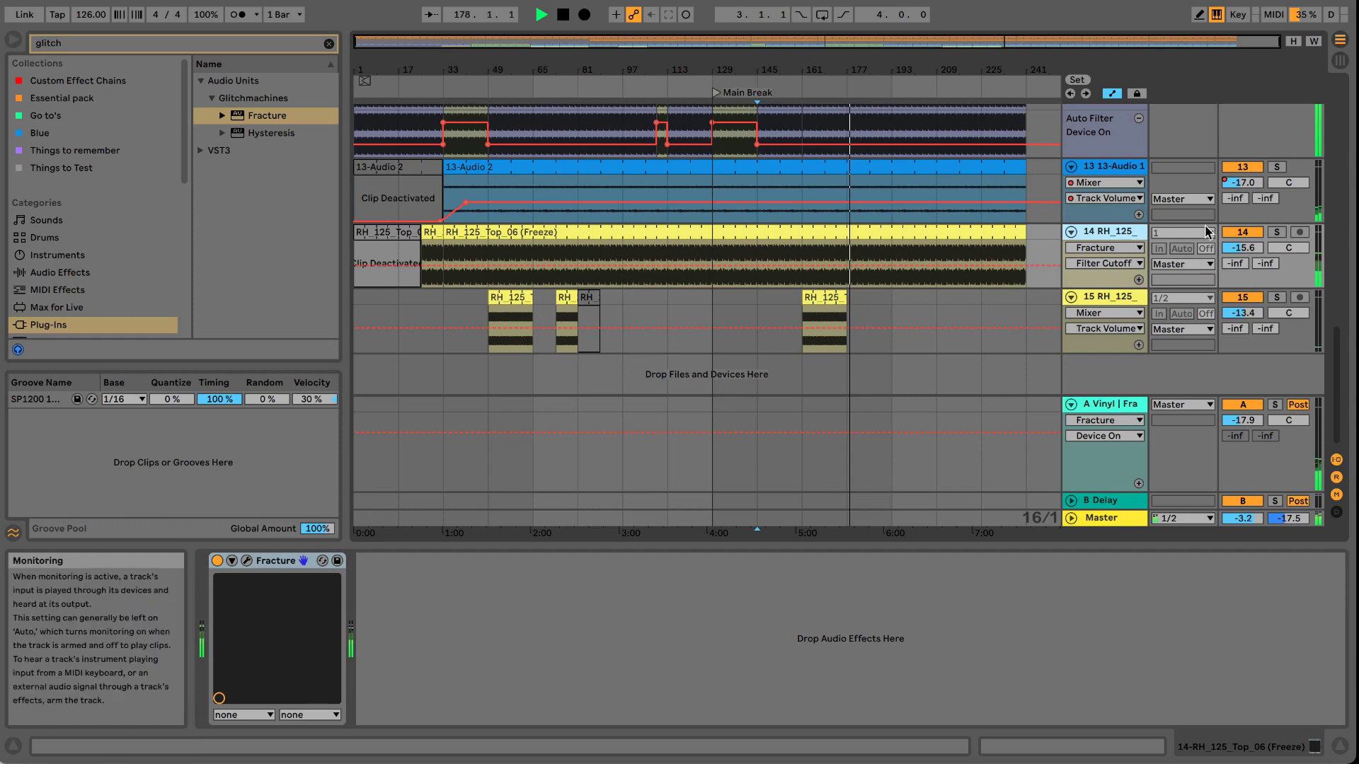
pyautogui.click(1273, 233)
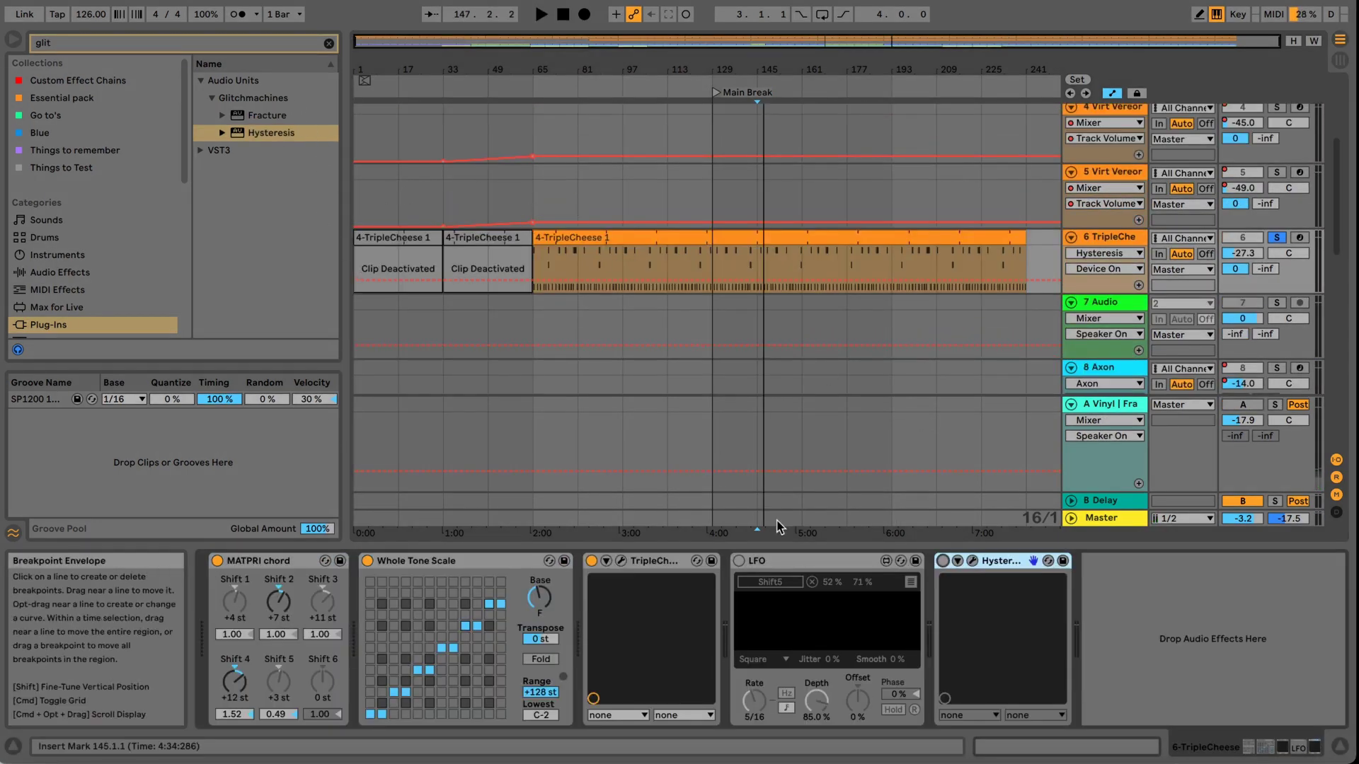
# Turn on Hysteresis on the 6 TripleCheese track, open its plug-in window, and move it clear of the track header.
pyautogui.click(942, 562)
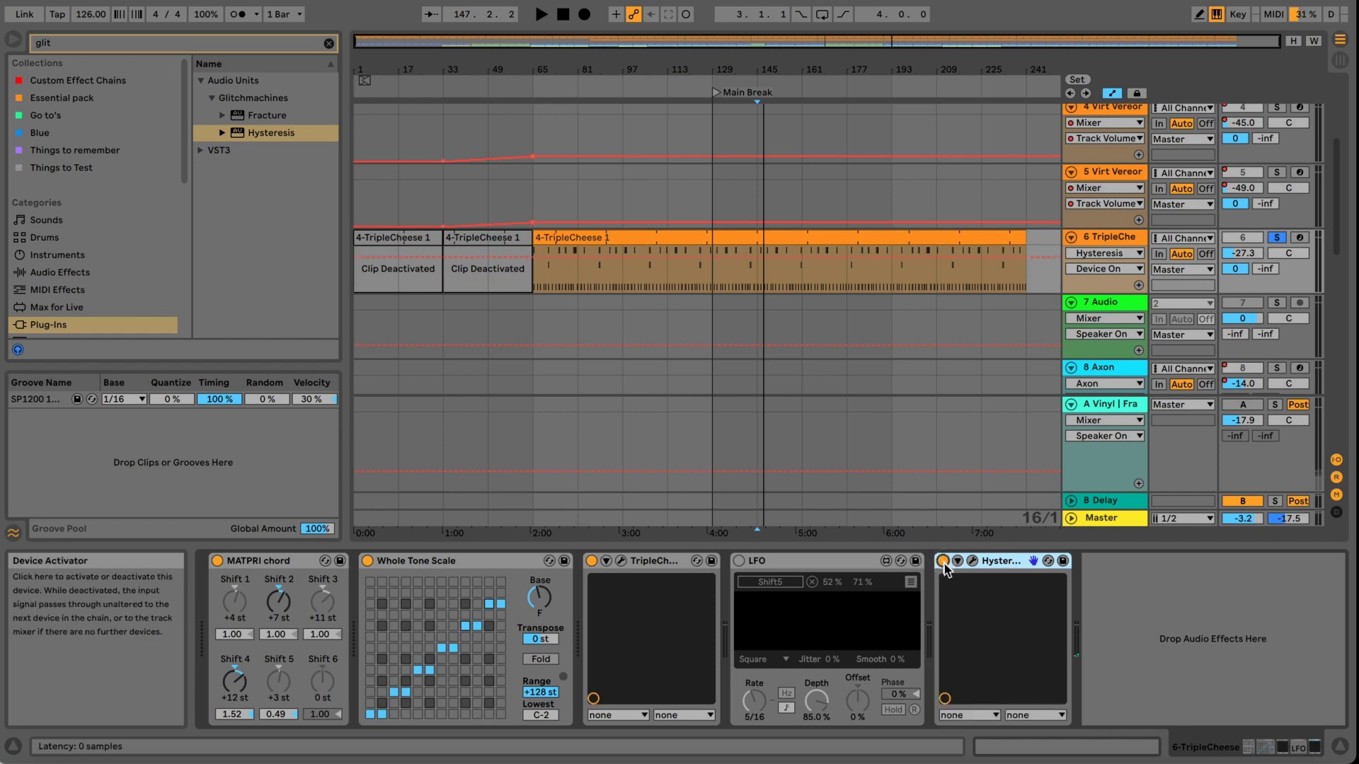
pyautogui.click(975, 562)
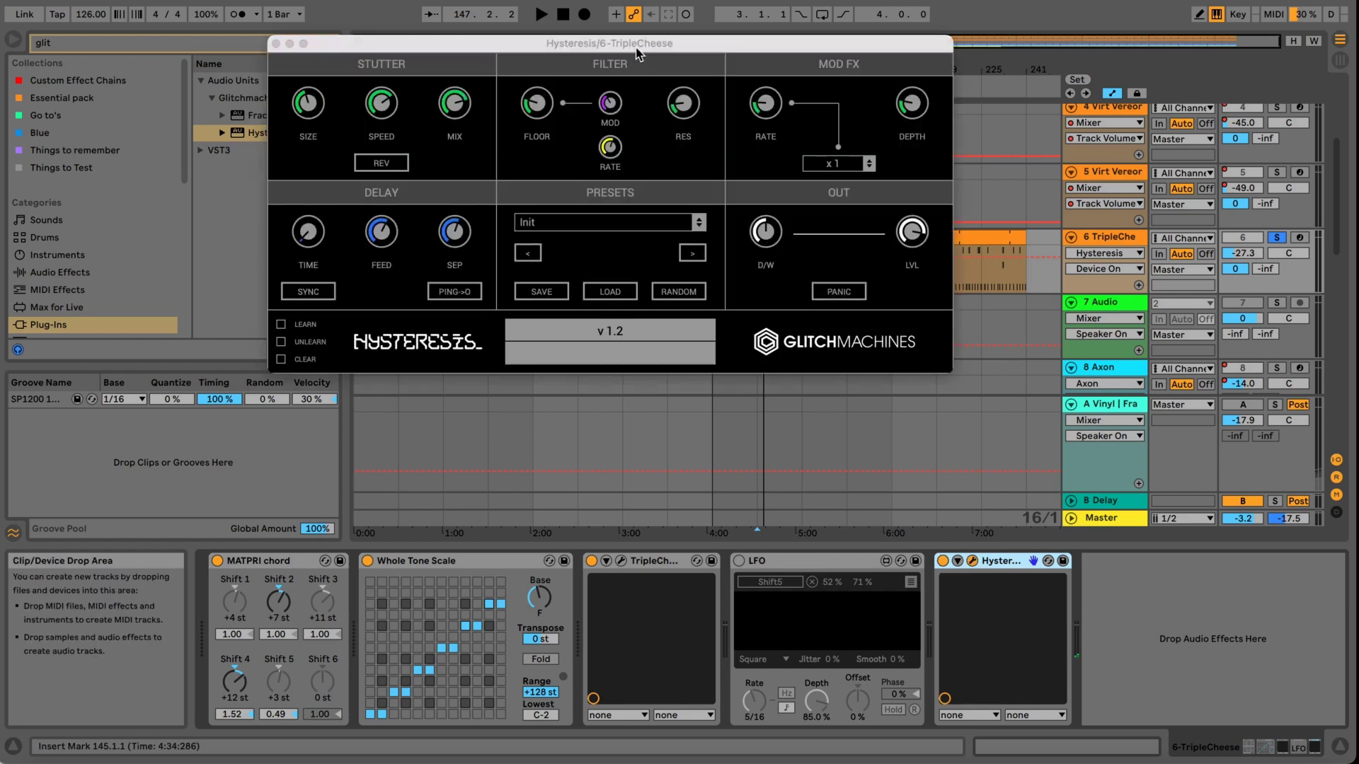
pyautogui.moveTo(639, 53); pyautogui.dragTo(702, 88)
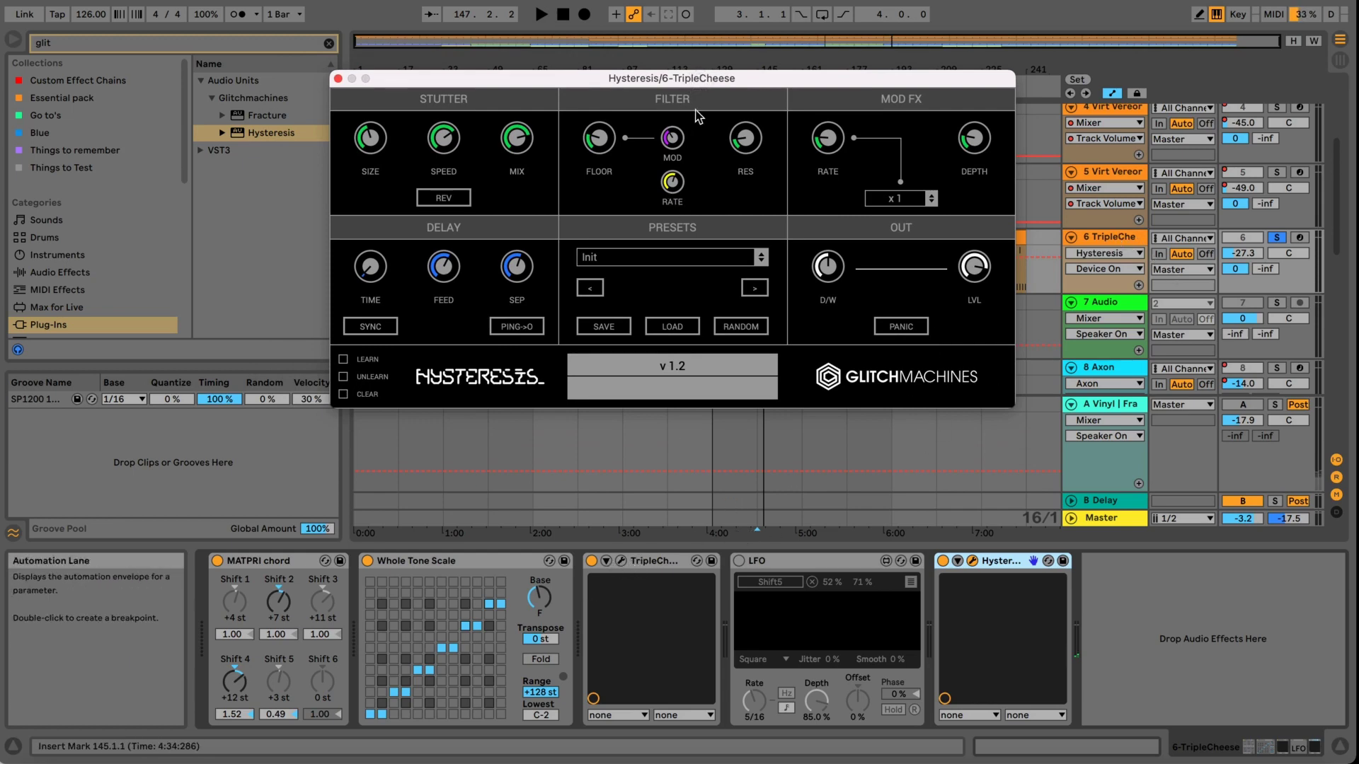
pyautogui.moveTo(695, 82); pyautogui.dragTo(713, 121)
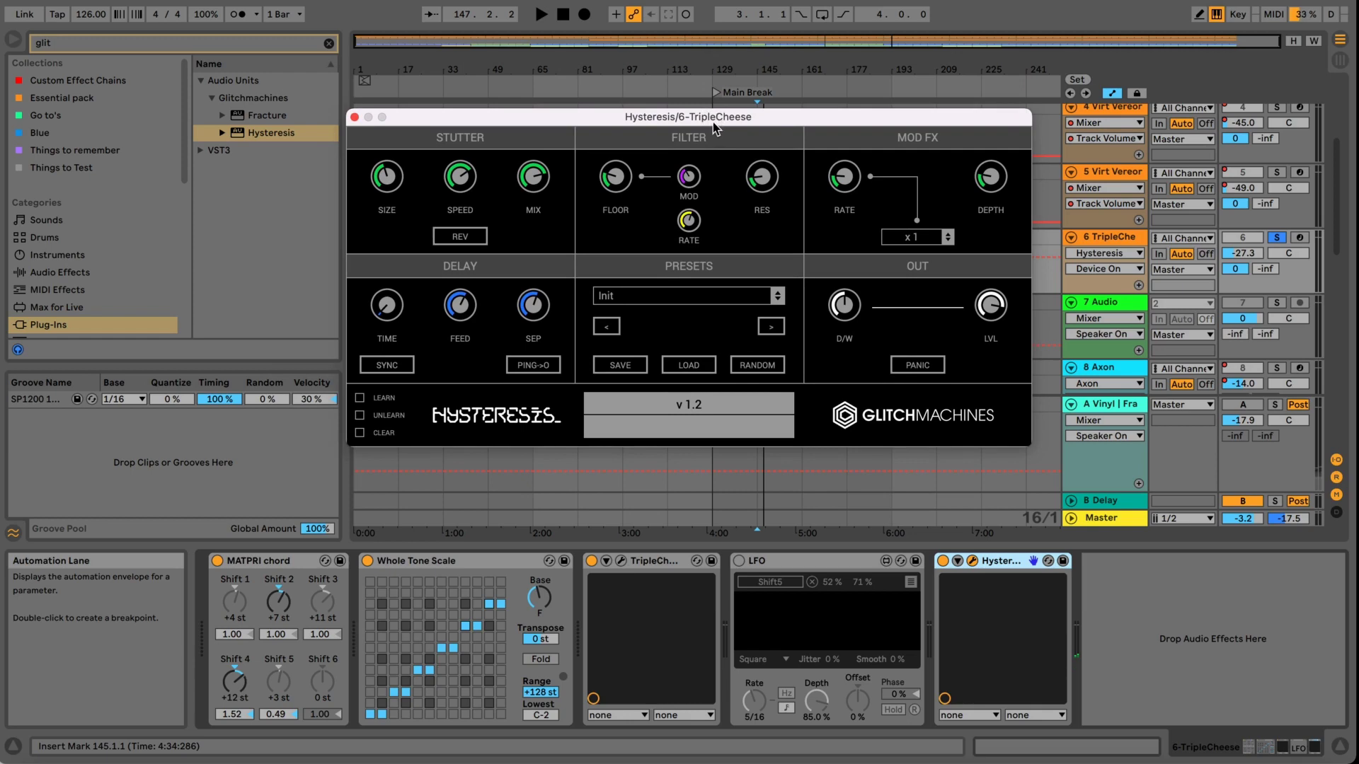
# Play the soloed TripleCheese track, view its synth settings, and compare the sound with Hysteresis off and on.
pyautogui.press('space')
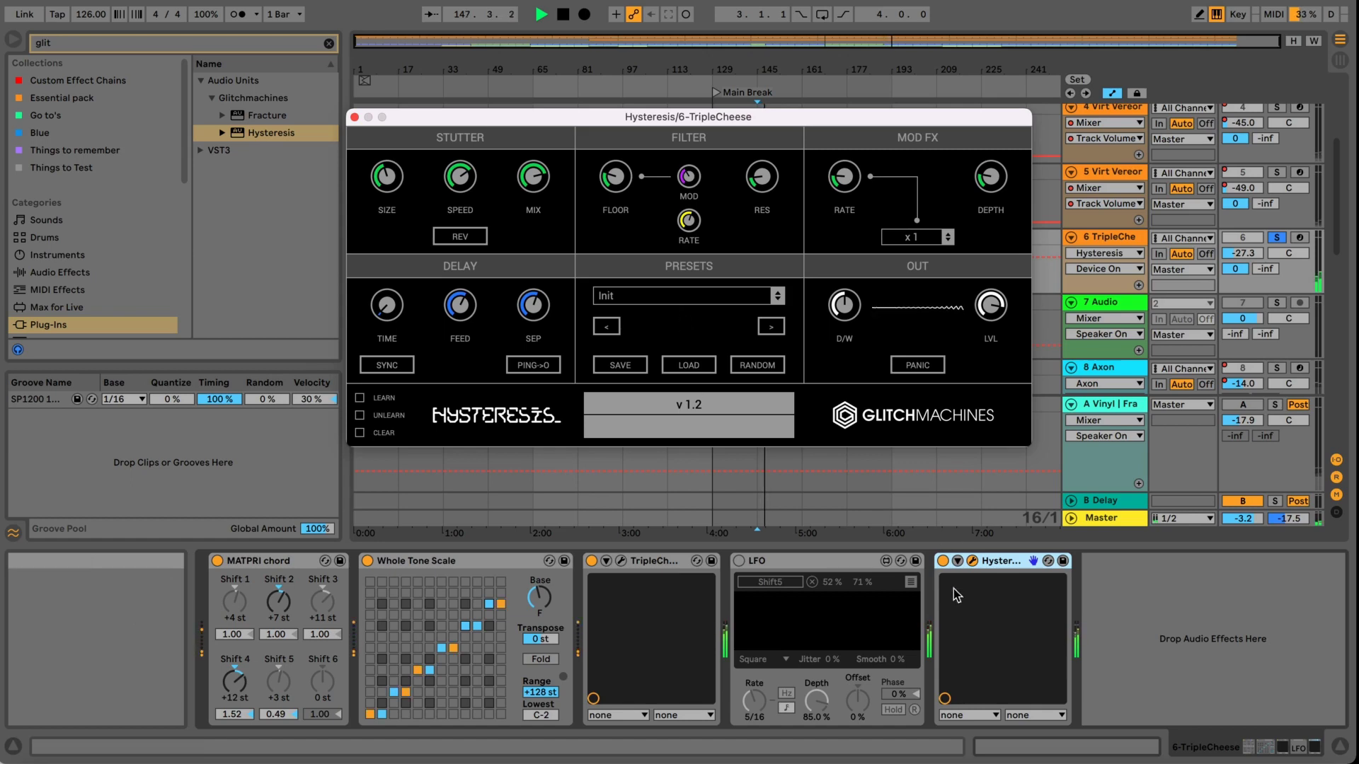
pyautogui.click(622, 561)
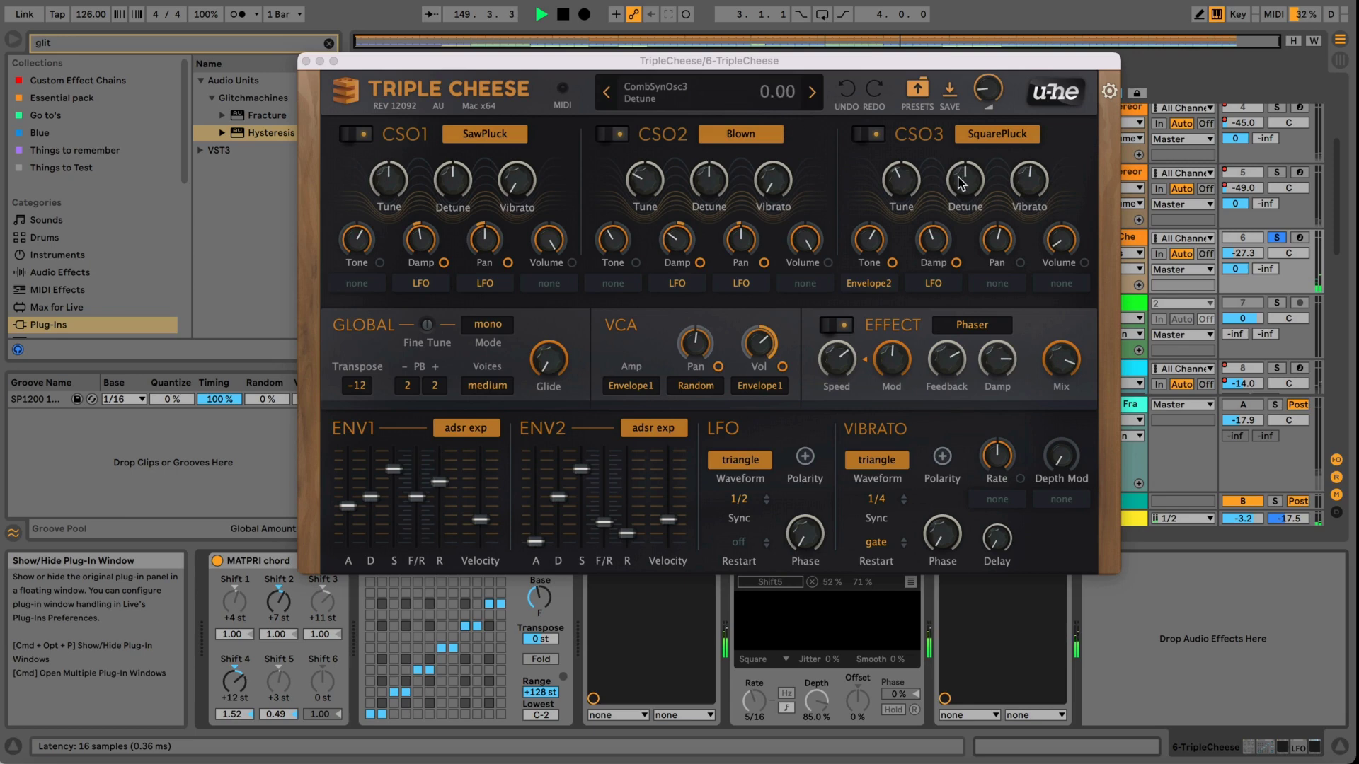
pyautogui.click(305, 62)
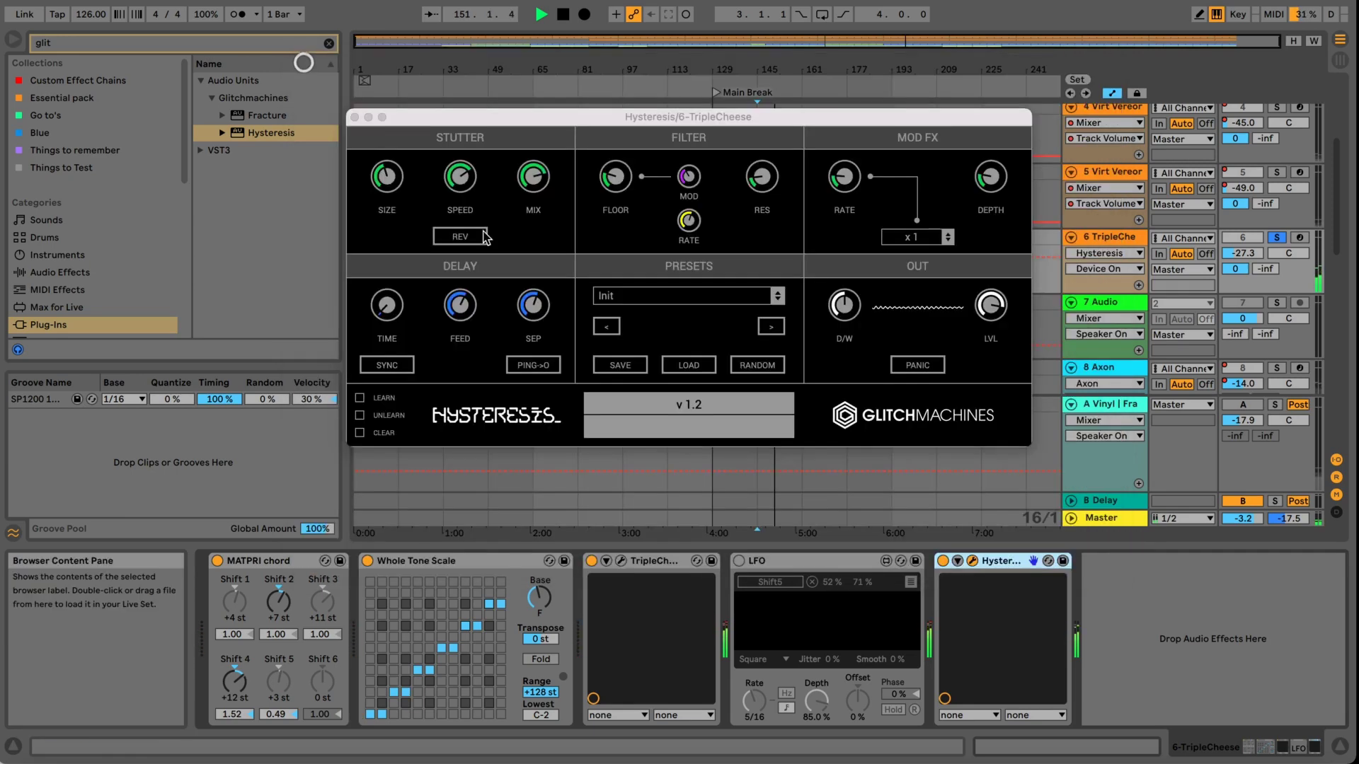
pyautogui.click(944, 561)
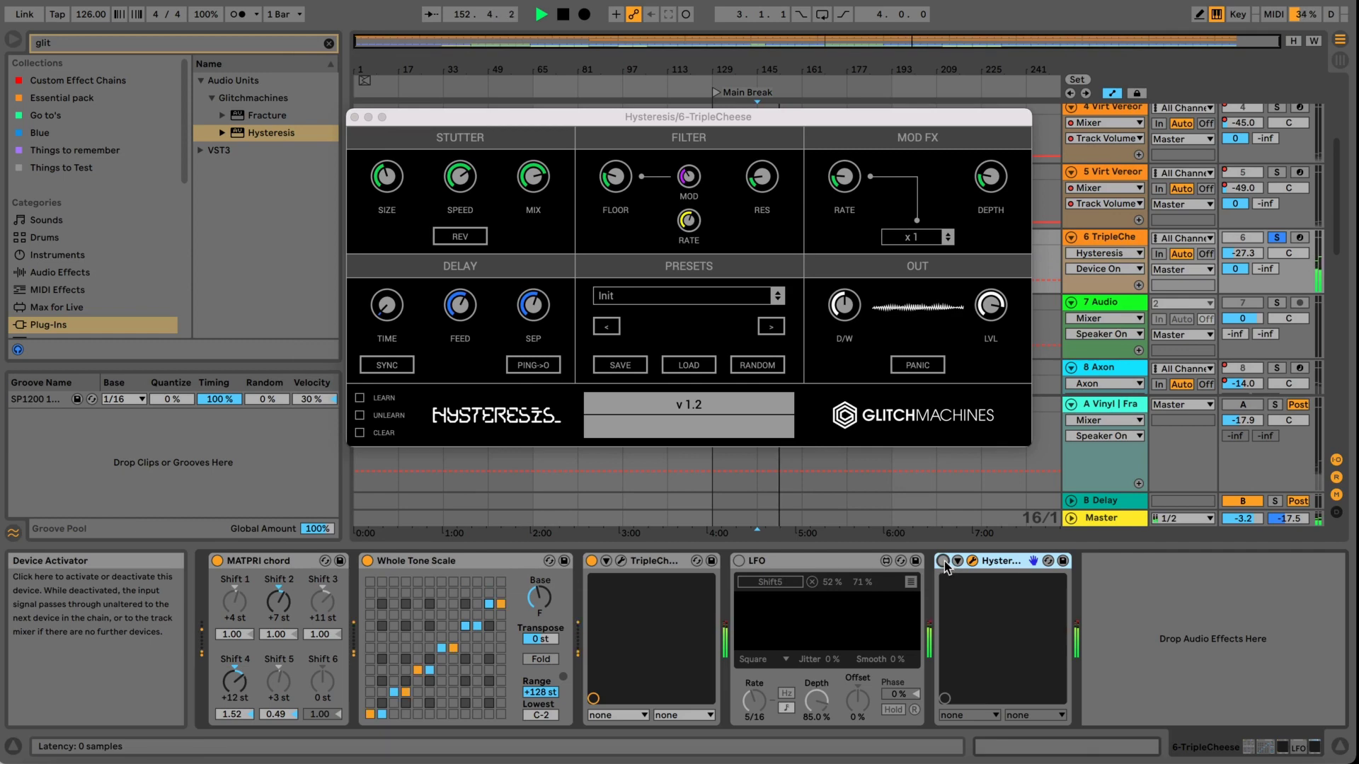
pyautogui.click(944, 562)
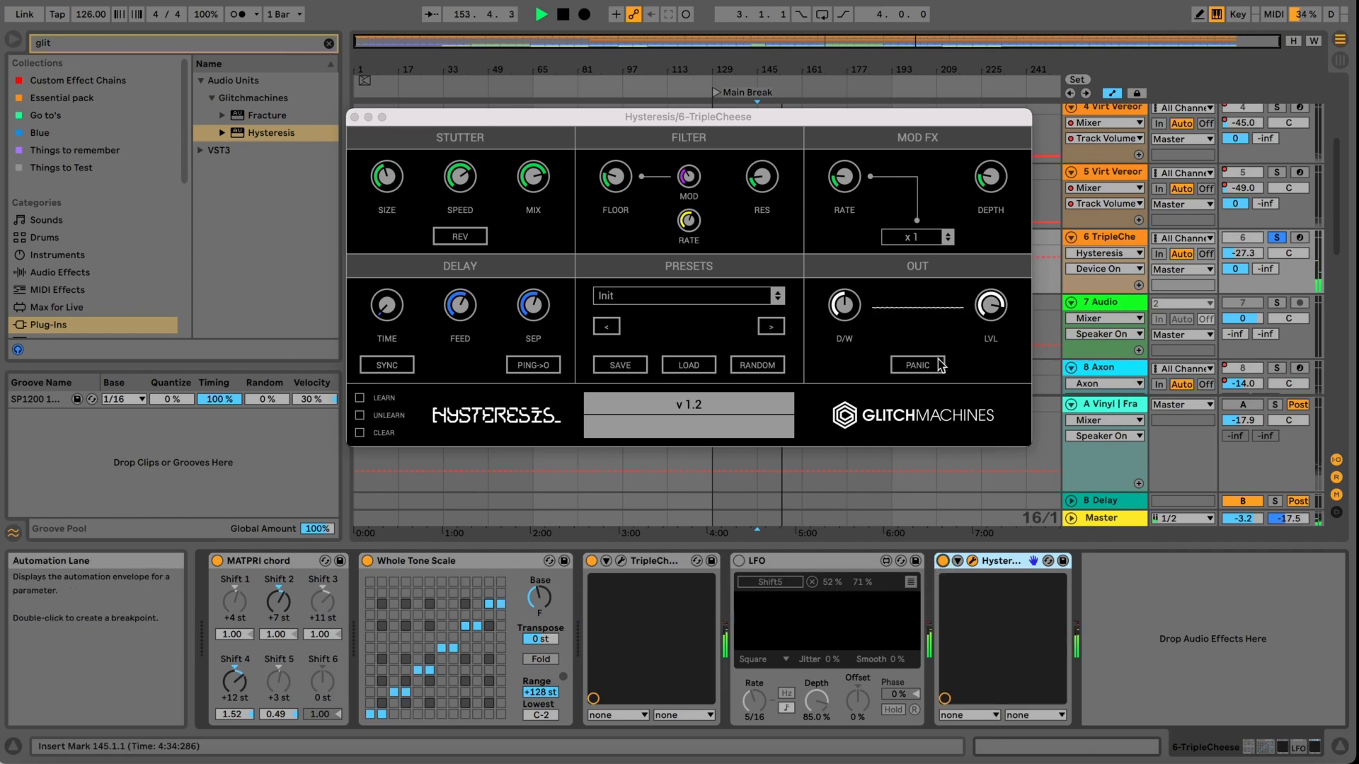
# Reduce Hysteresis's Dry/Wet to 24.20 %, randomize its settings, and raise the Dry/Wet again.
pyautogui.click(846, 305)
pyautogui.moveTo(847, 306); pyautogui.dragTo(847, 352)
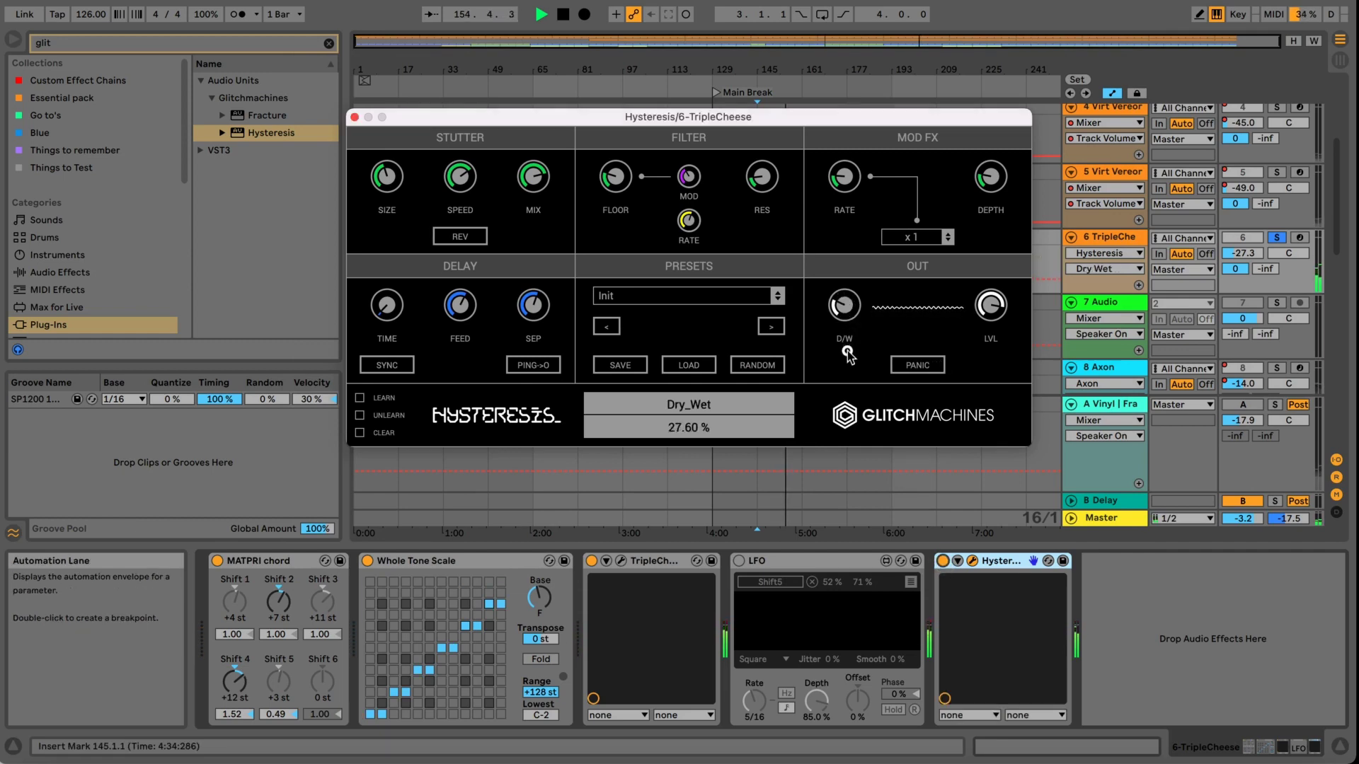
pyautogui.click(768, 366)
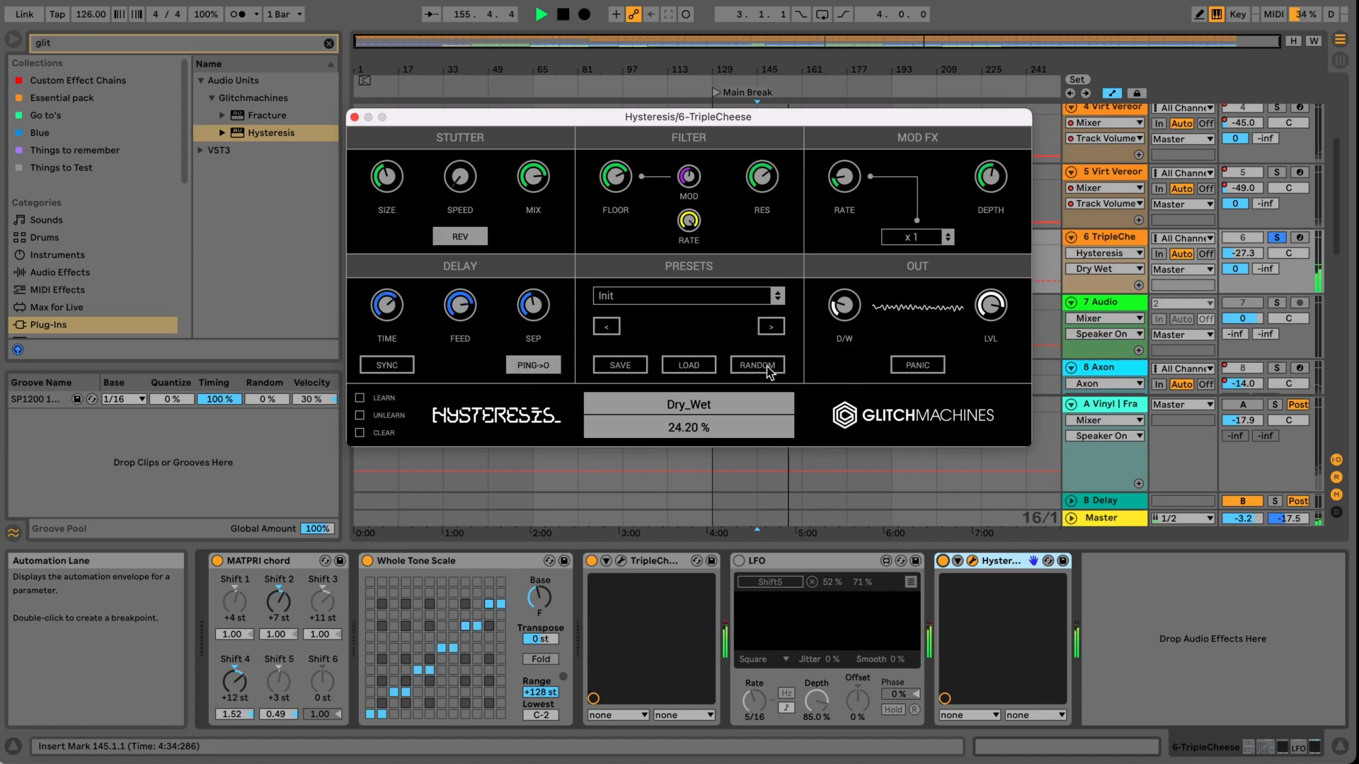
pyautogui.moveTo(840, 307); pyautogui.dragTo(838, 265)
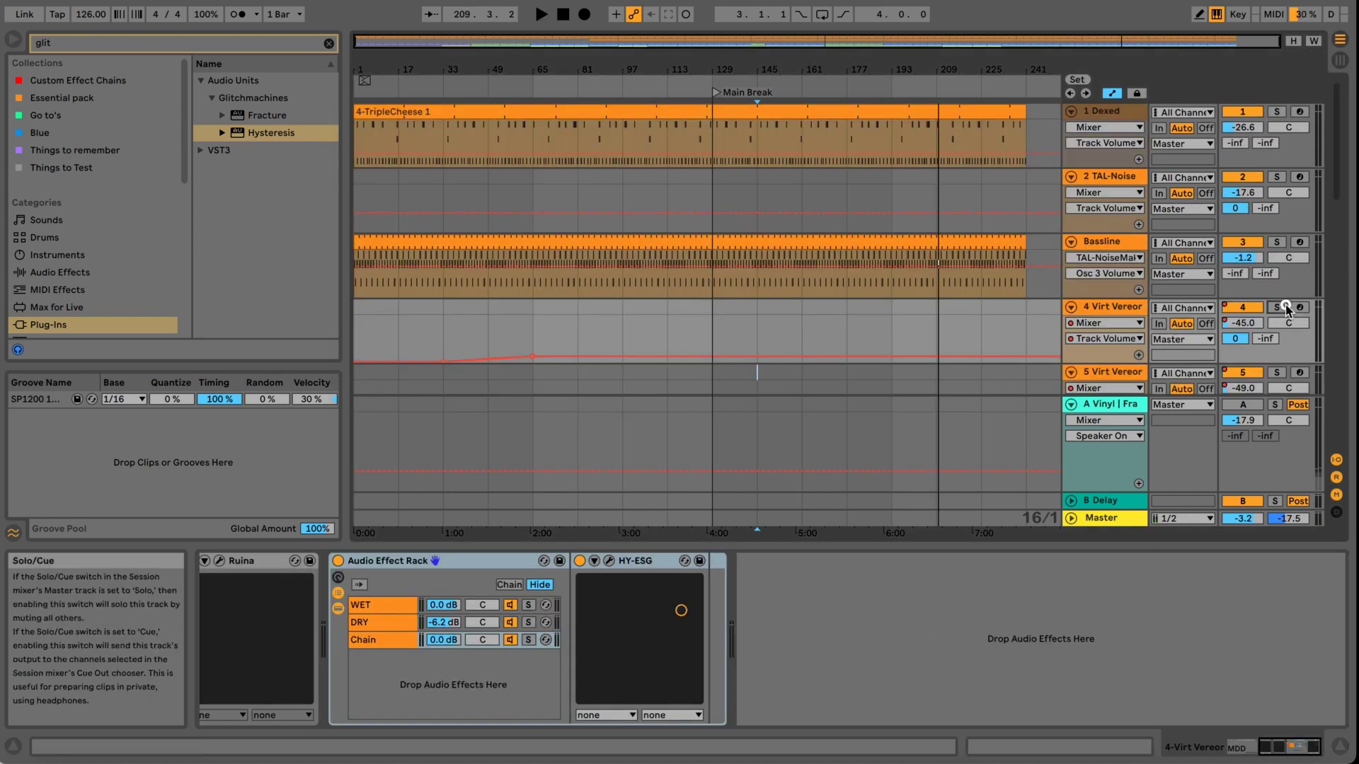
# Solo the 4 Virt Vereor track.
pyautogui.click(1283, 307)
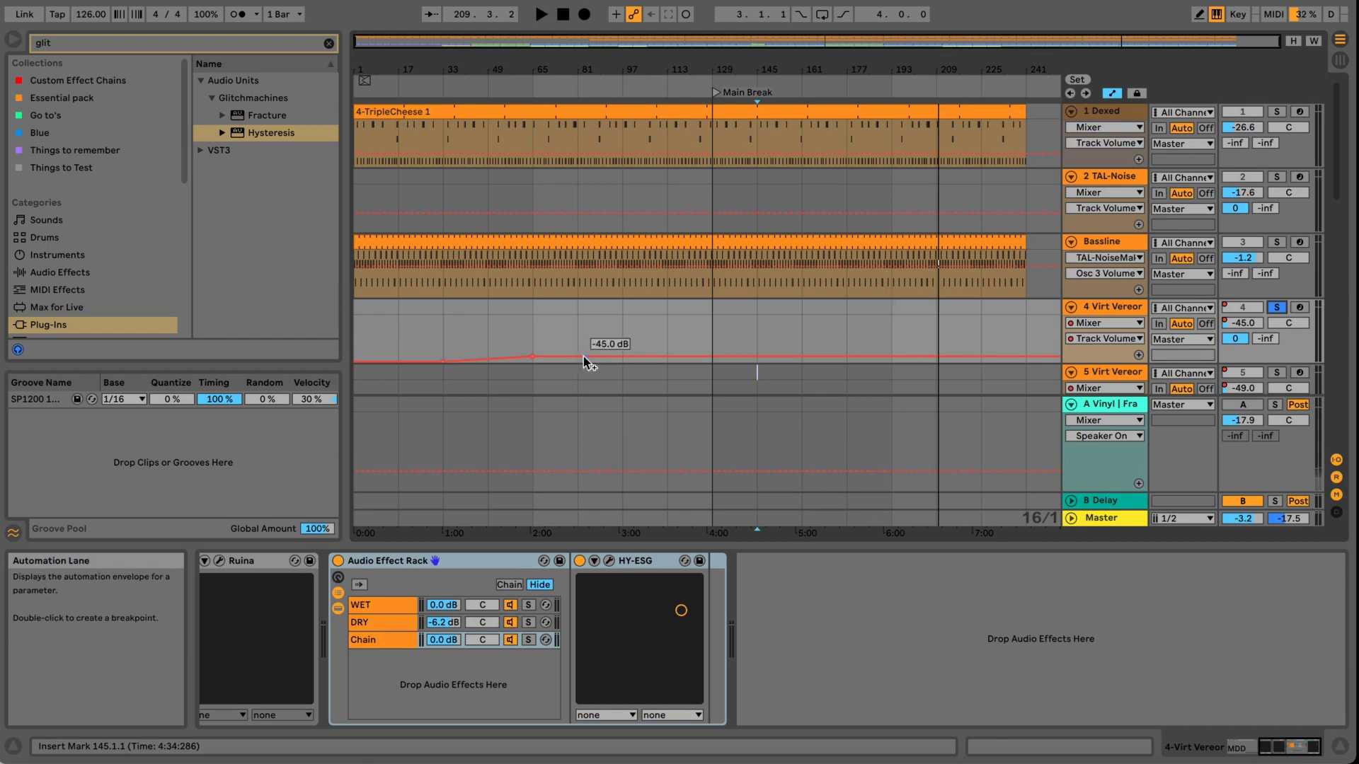
# Show the 4 Virt Vereor track's device chain from its start and view the Virt Vereor synth's Tone settings.
pyautogui.scroll(-1, 563, 359)
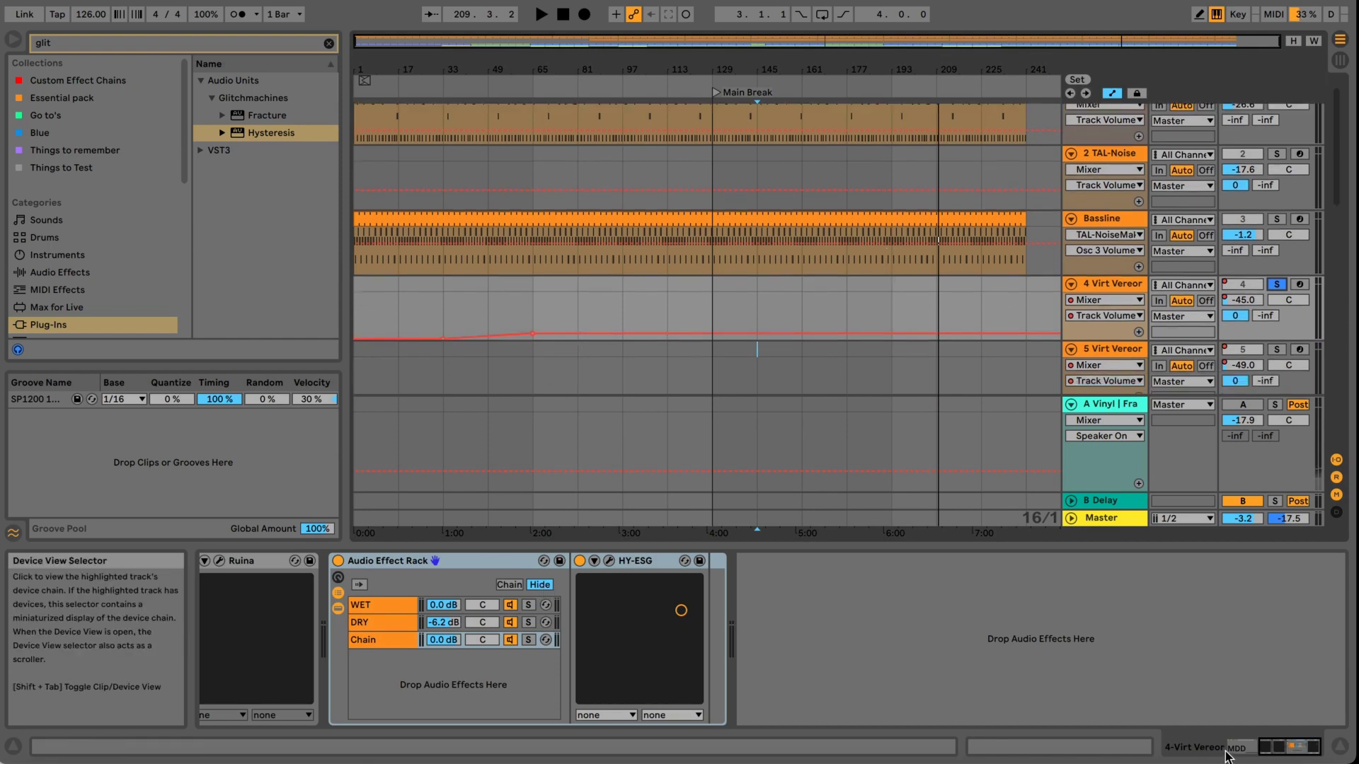
pyautogui.moveTo(1276, 747); pyautogui.dragTo(1213, 741)
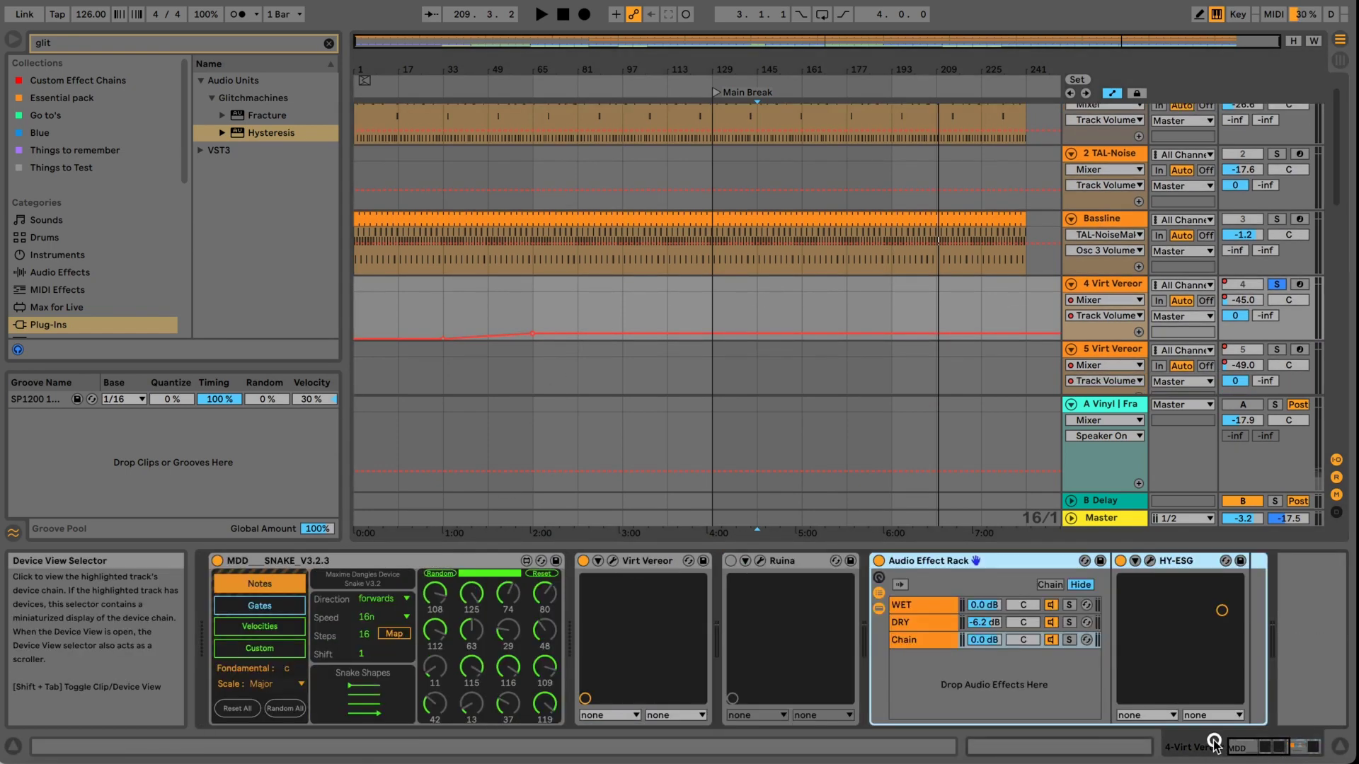
pyautogui.click(612, 561)
pyautogui.moveTo(556, 67); pyautogui.dragTo(776, 47)
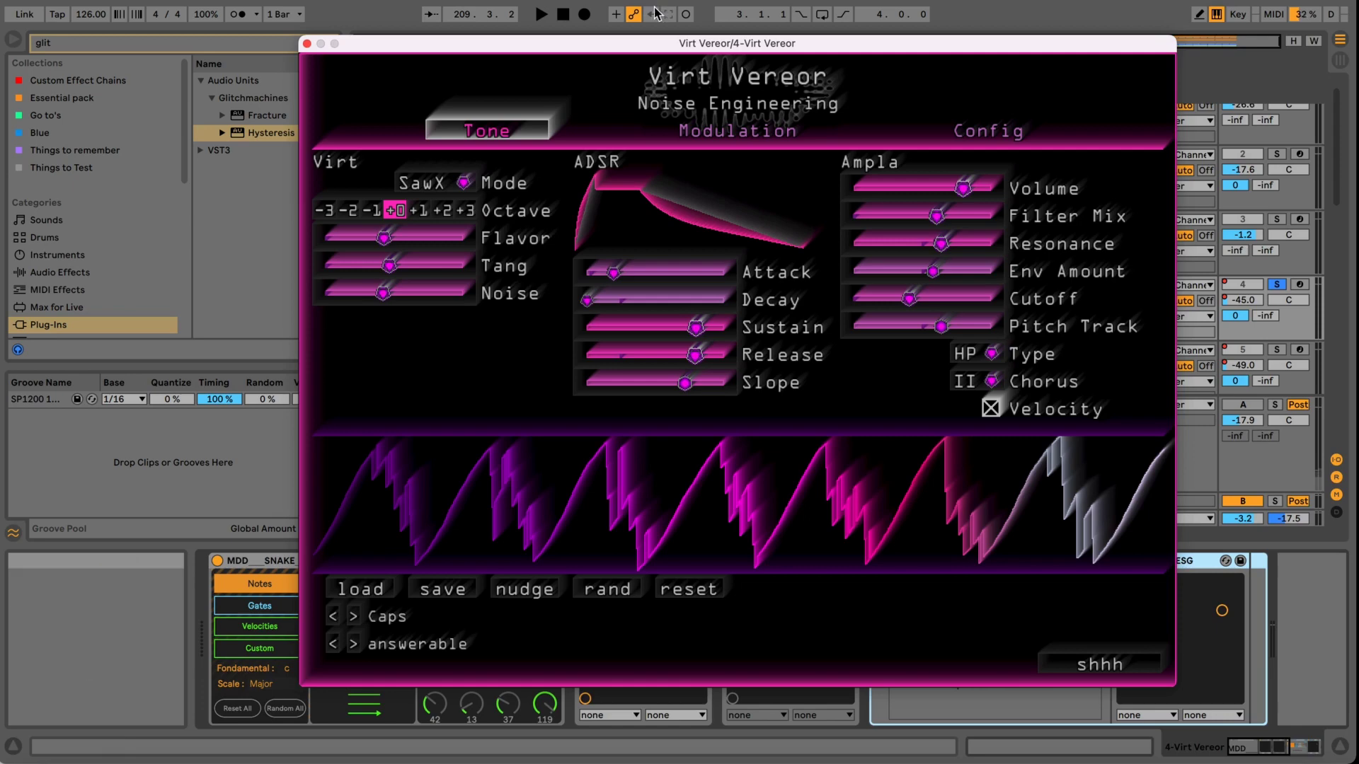
pyautogui.click(307, 44)
pyautogui.click(1118, 283)
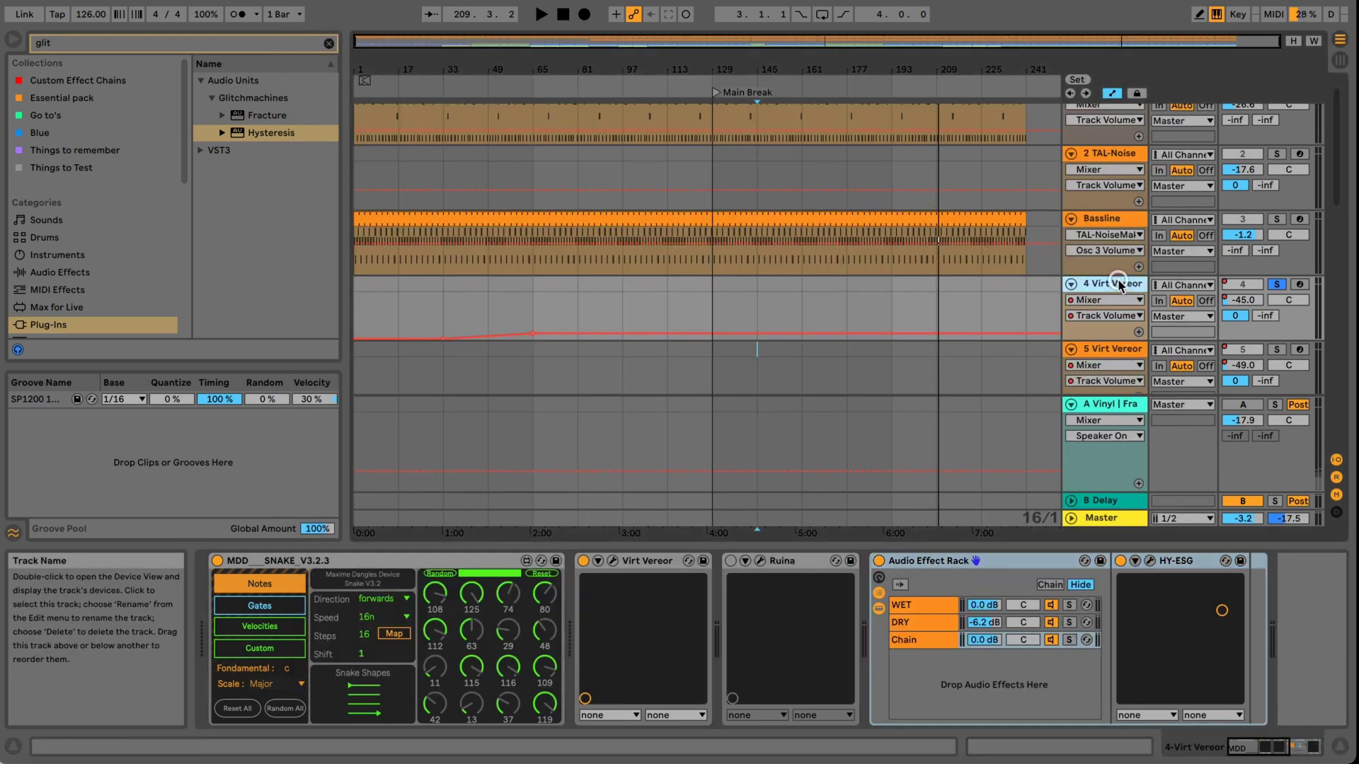
# Play the soloed 4 Virt Vereor track and take it out of solo to hear it in the full mix.
pyautogui.press('space')
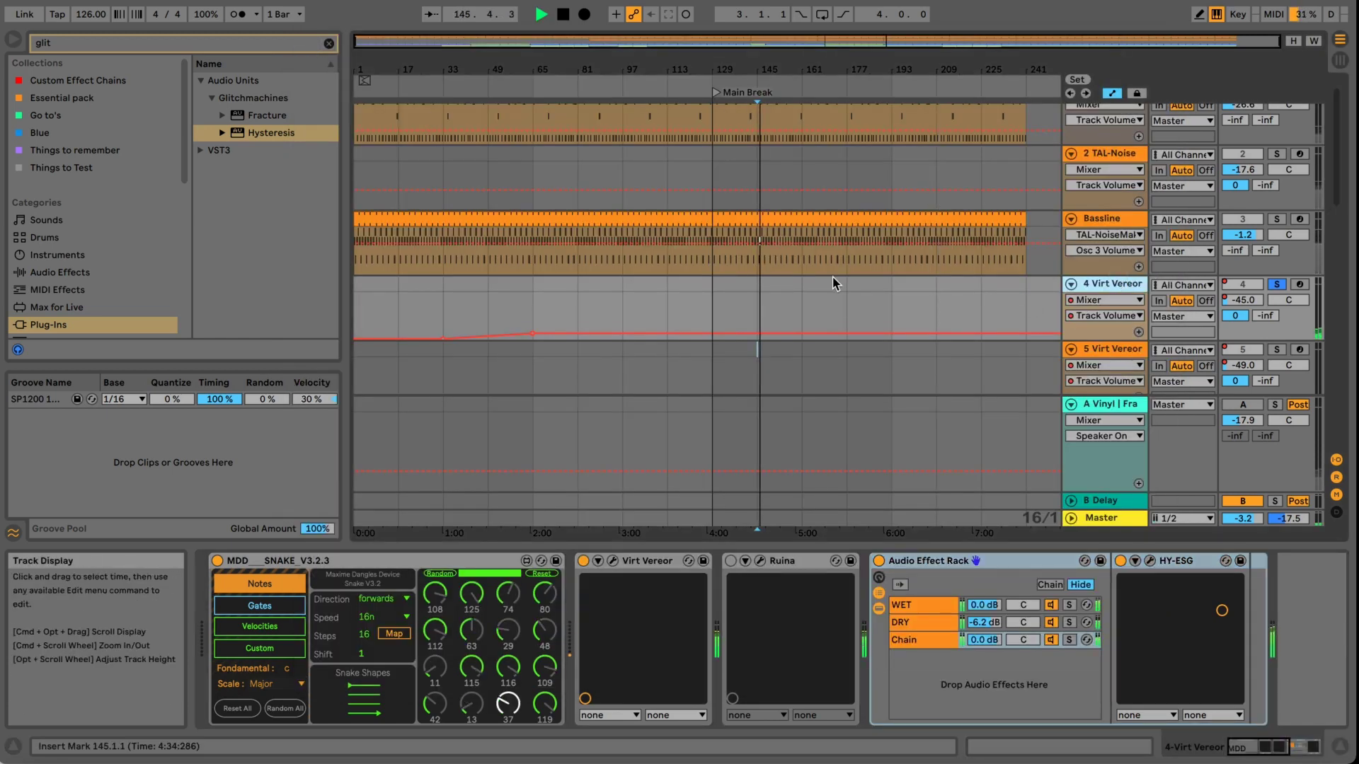
pyautogui.click(1277, 284)
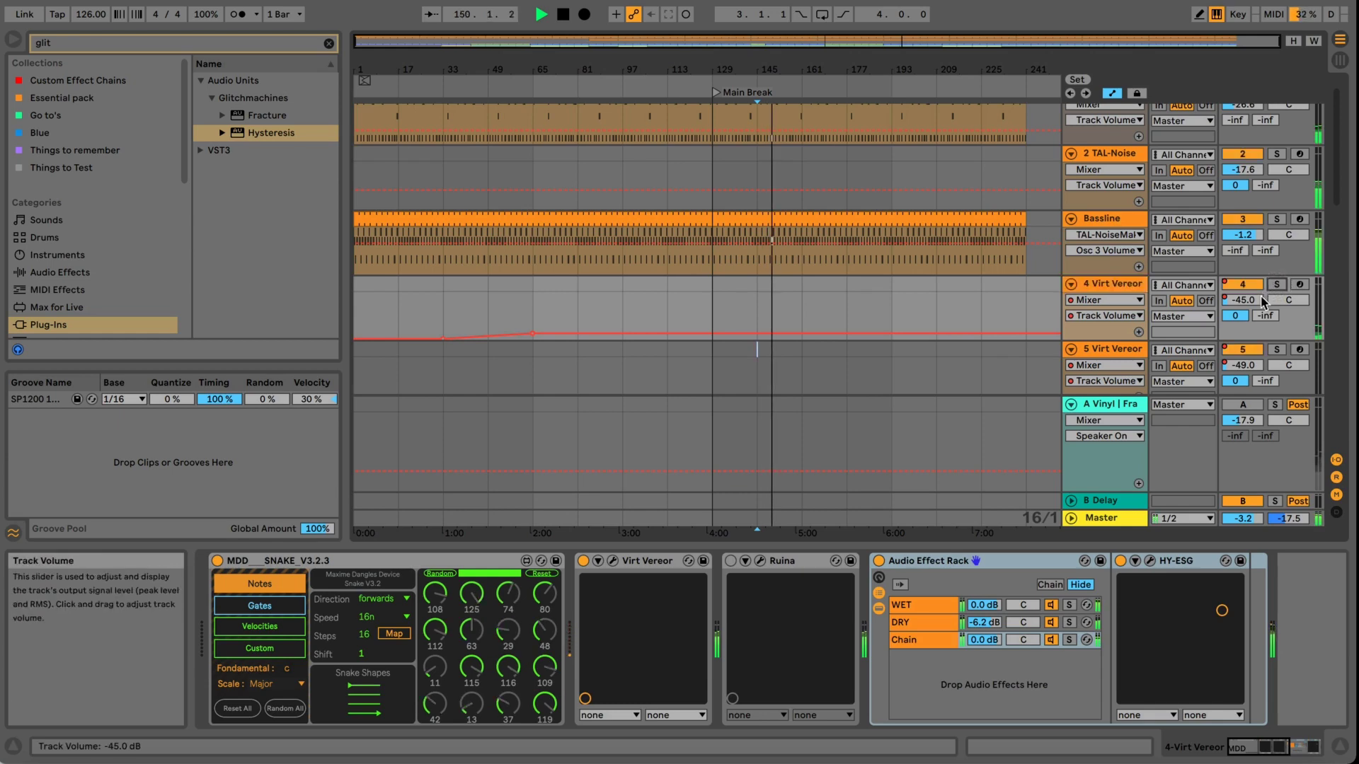
pyautogui.click(1260, 299)
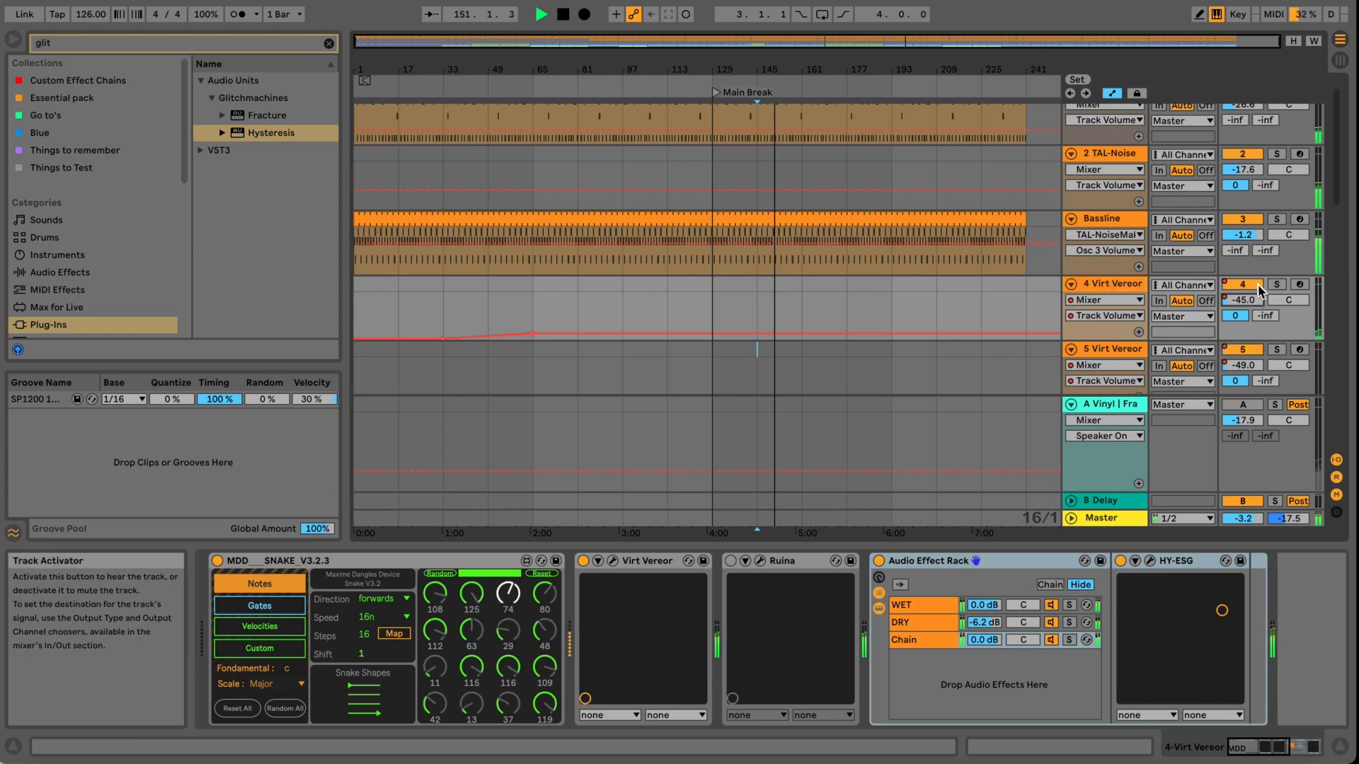
# Try the 4 Virt Vereor track volume at -39.2 dB, compare it soloed and in the mix, and re-enable its automation.
pyautogui.moveTo(1254, 299); pyautogui.dragTo(1254, 298)
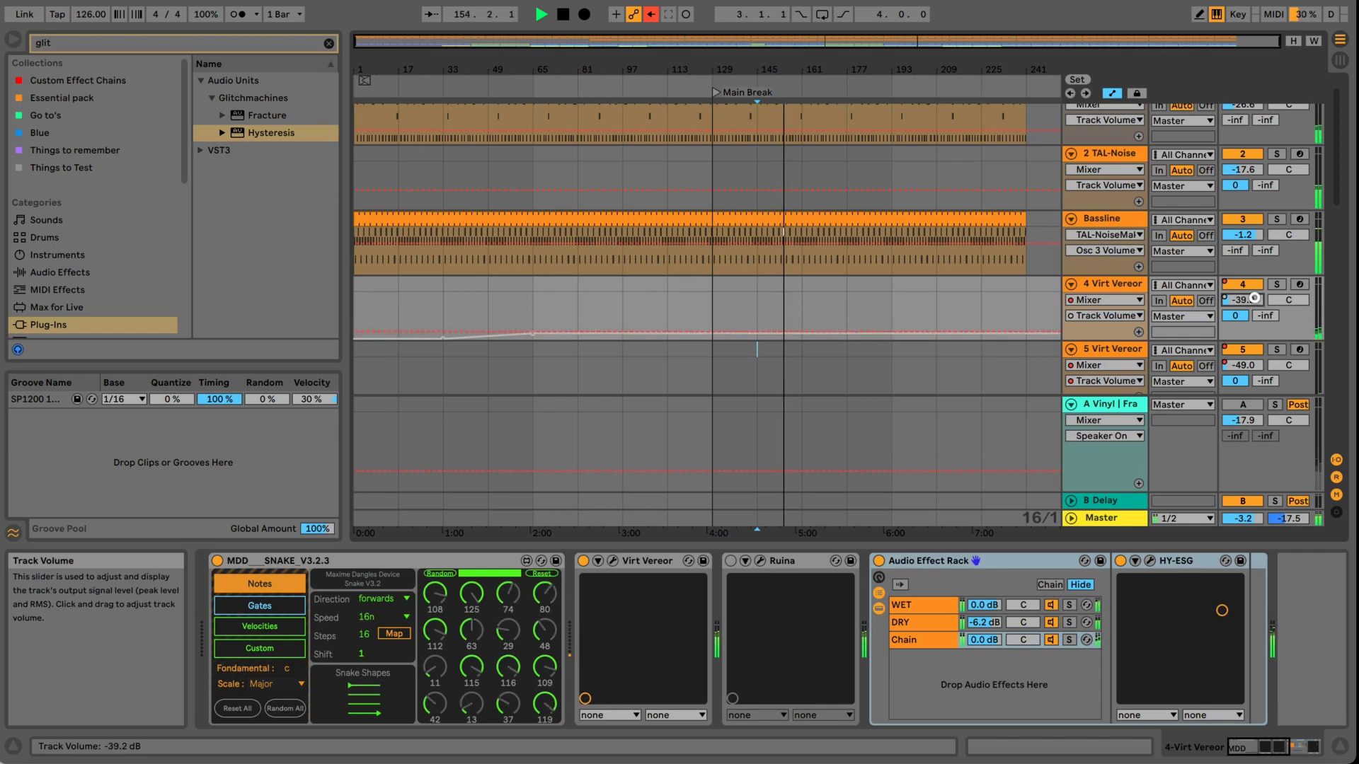
pyautogui.click(1276, 285)
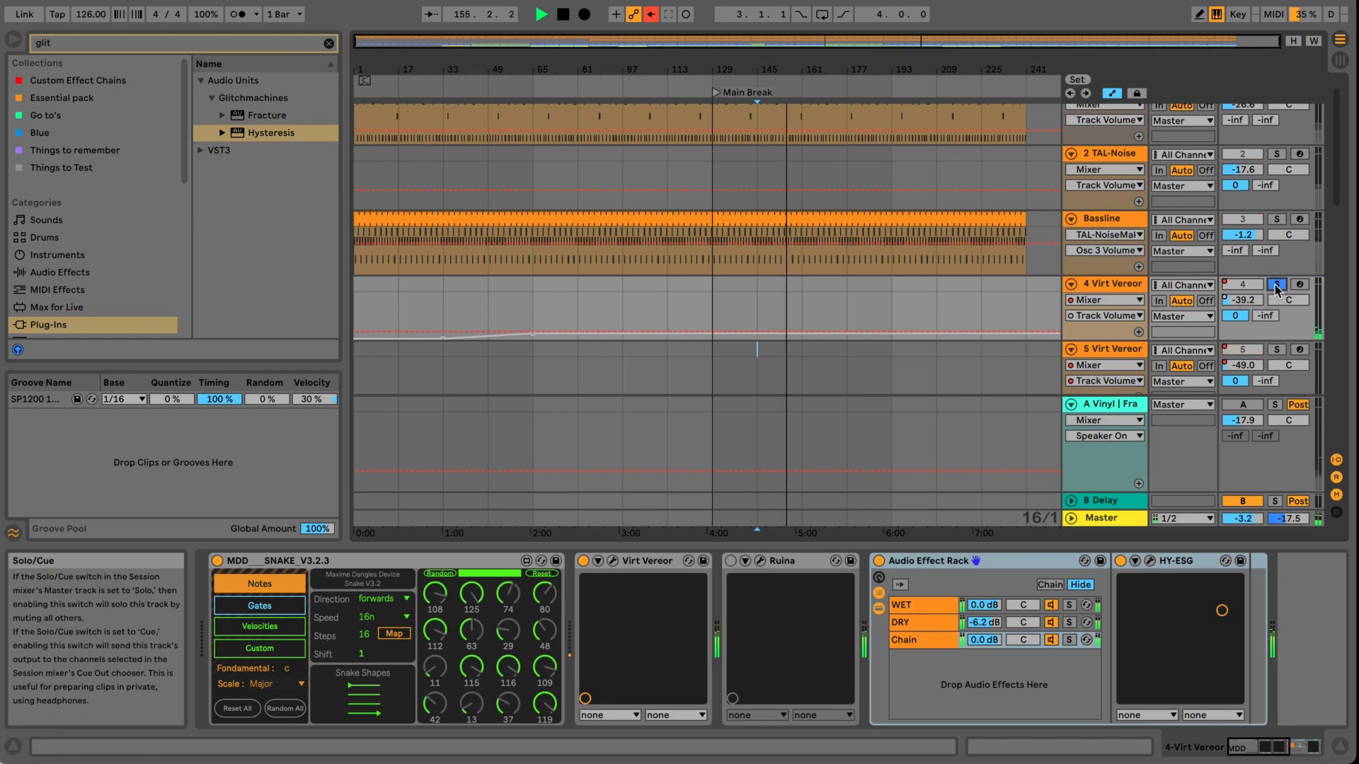
pyautogui.click(1276, 285)
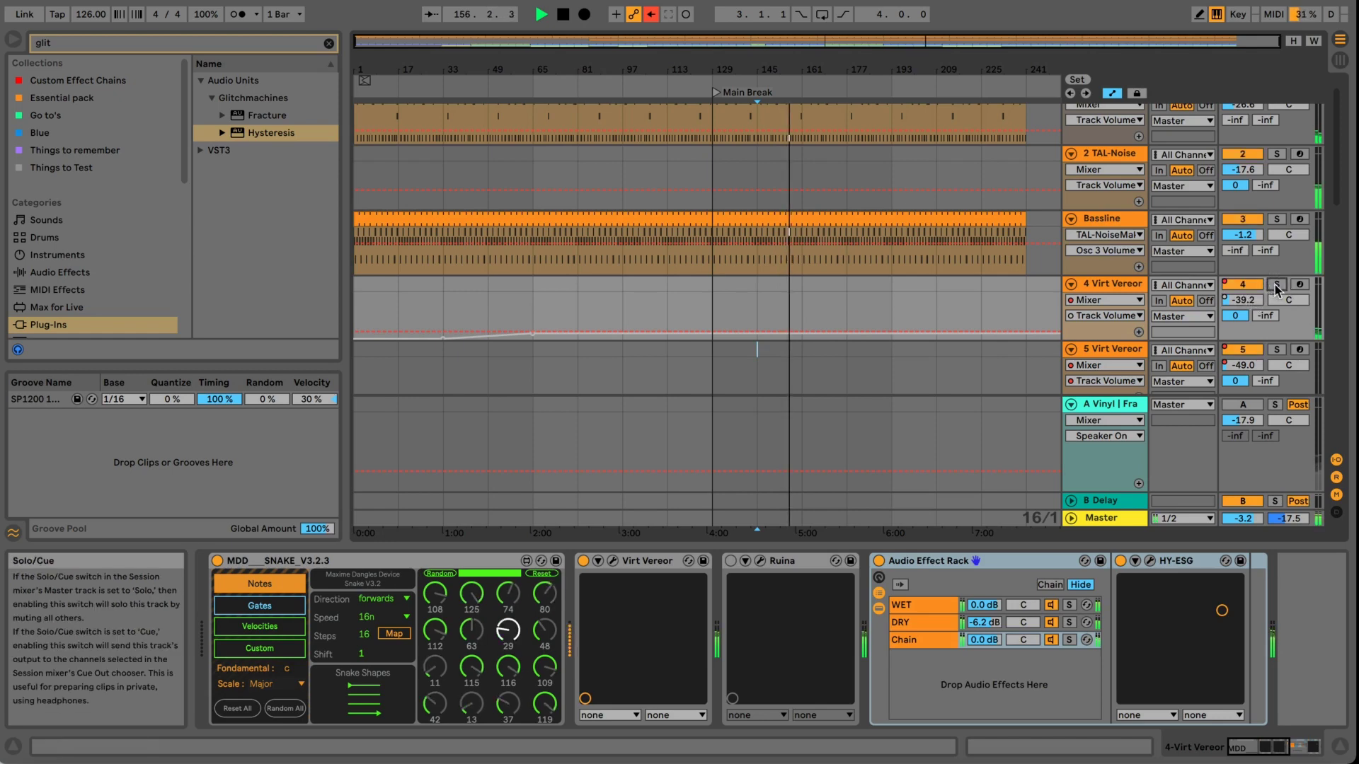
pyautogui.click(649, 14)
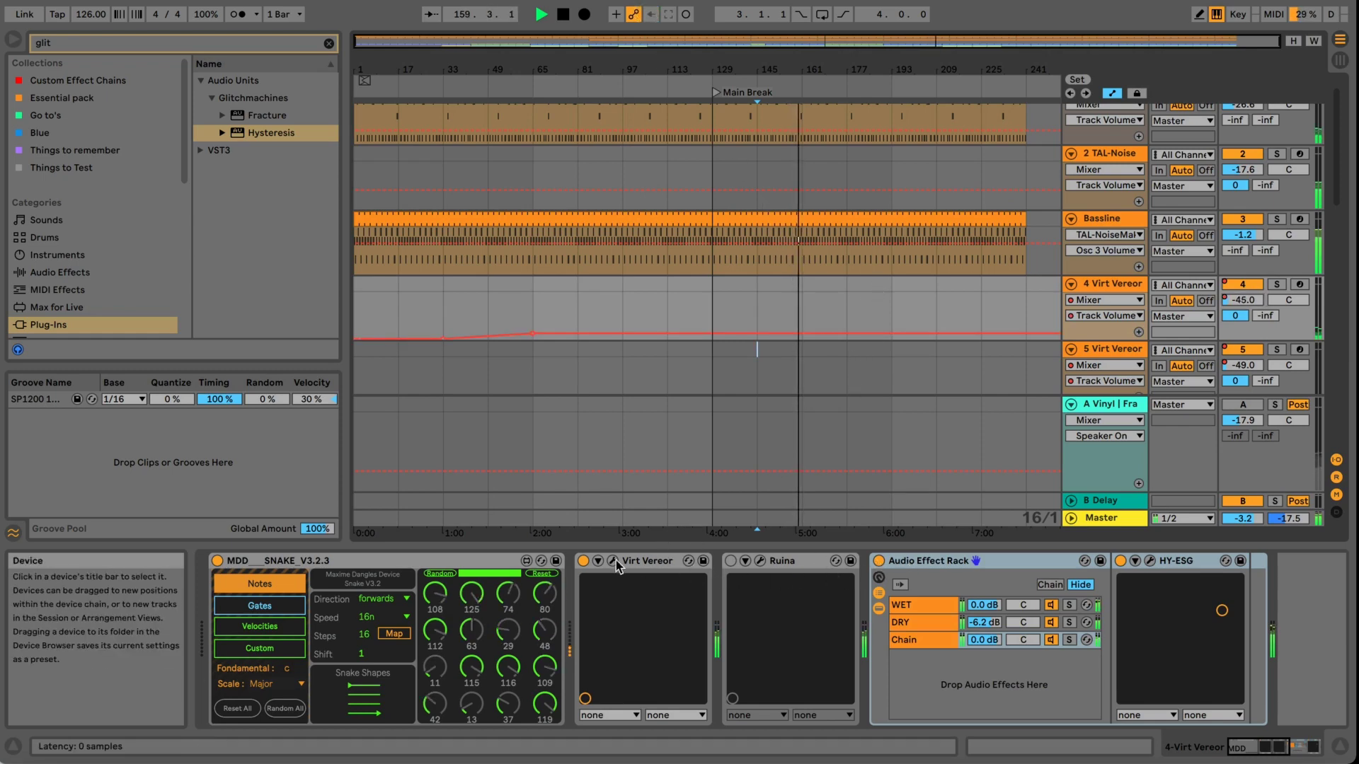
# Solo the 5 Virt Vereor track and open its Virt Vereor synth window.
pyautogui.click(1277, 350)
pyautogui.click(1107, 350)
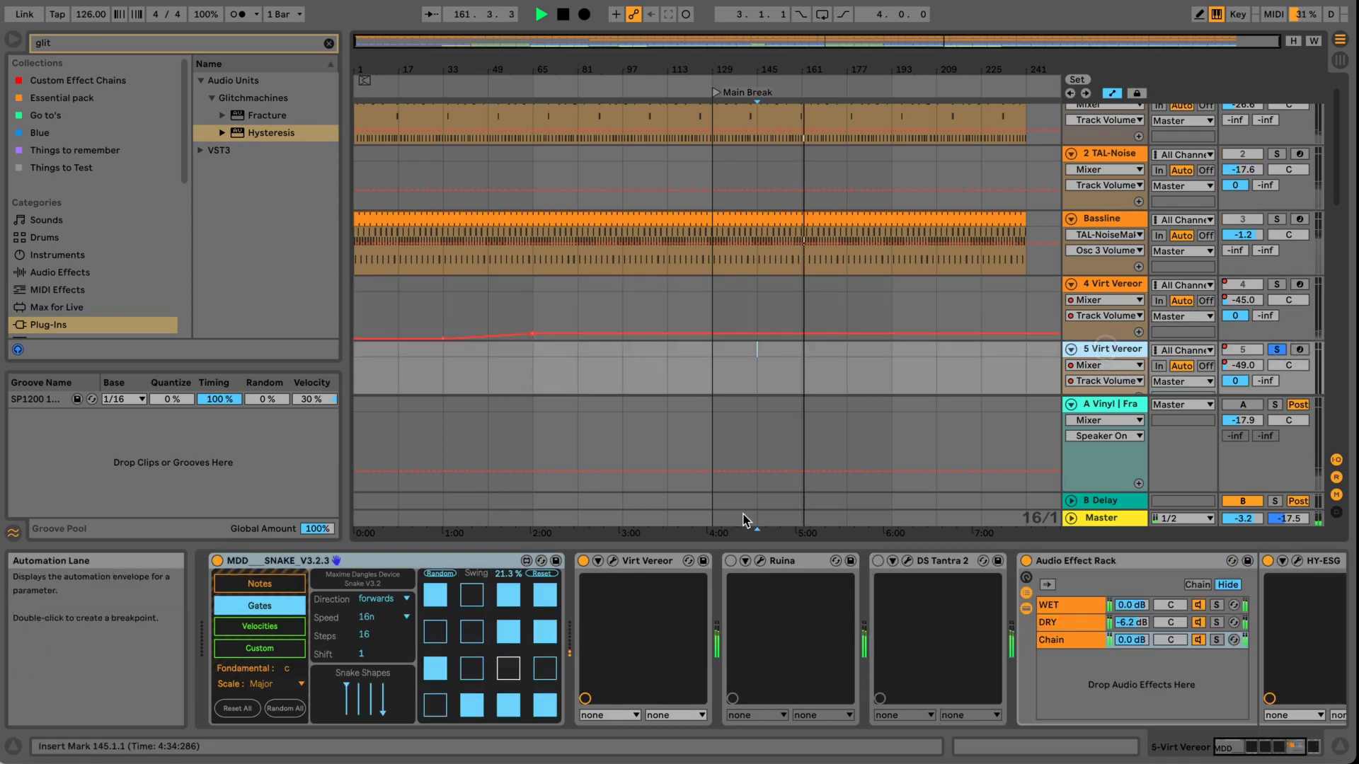
pyautogui.click(614, 560)
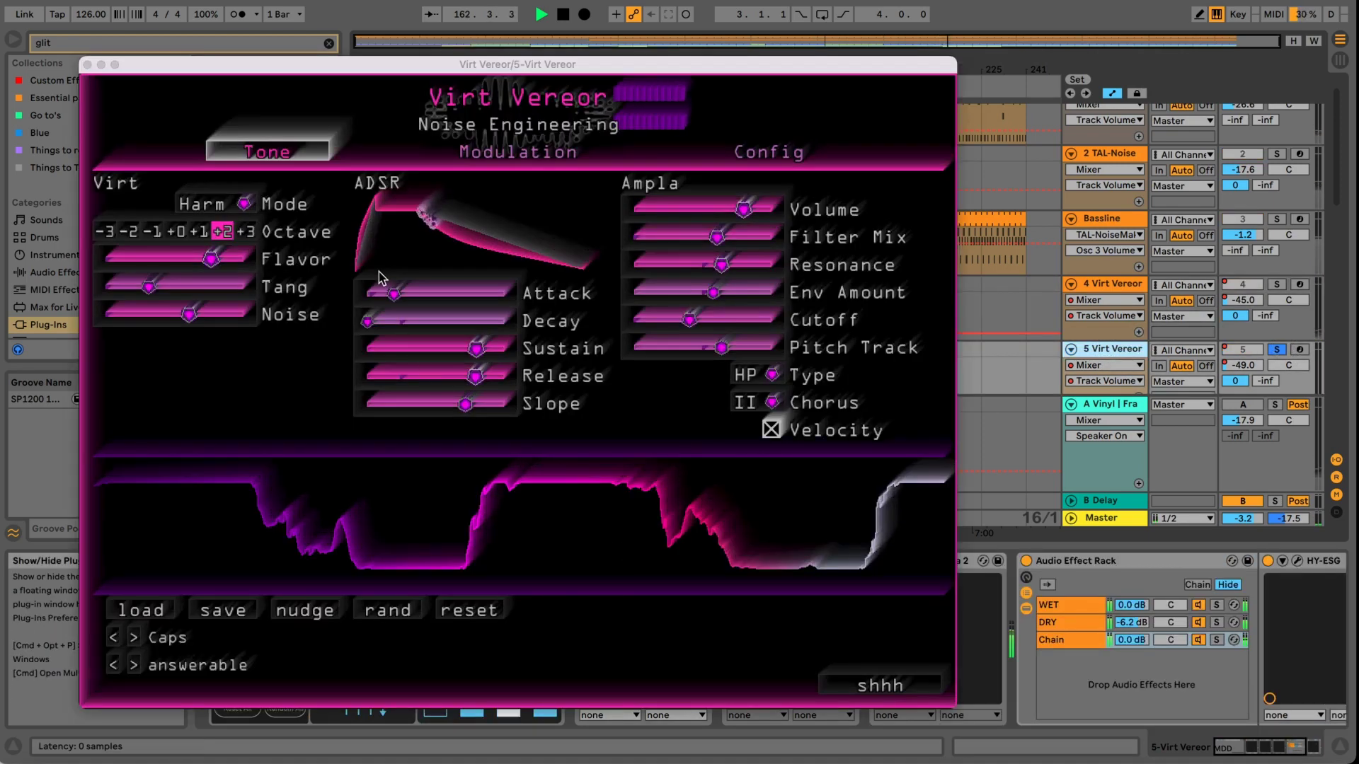
# Set the synth's Octave to +3, lower Flavor, raise Tang, and turn Noise up to maximum.
pyautogui.click(226, 232)
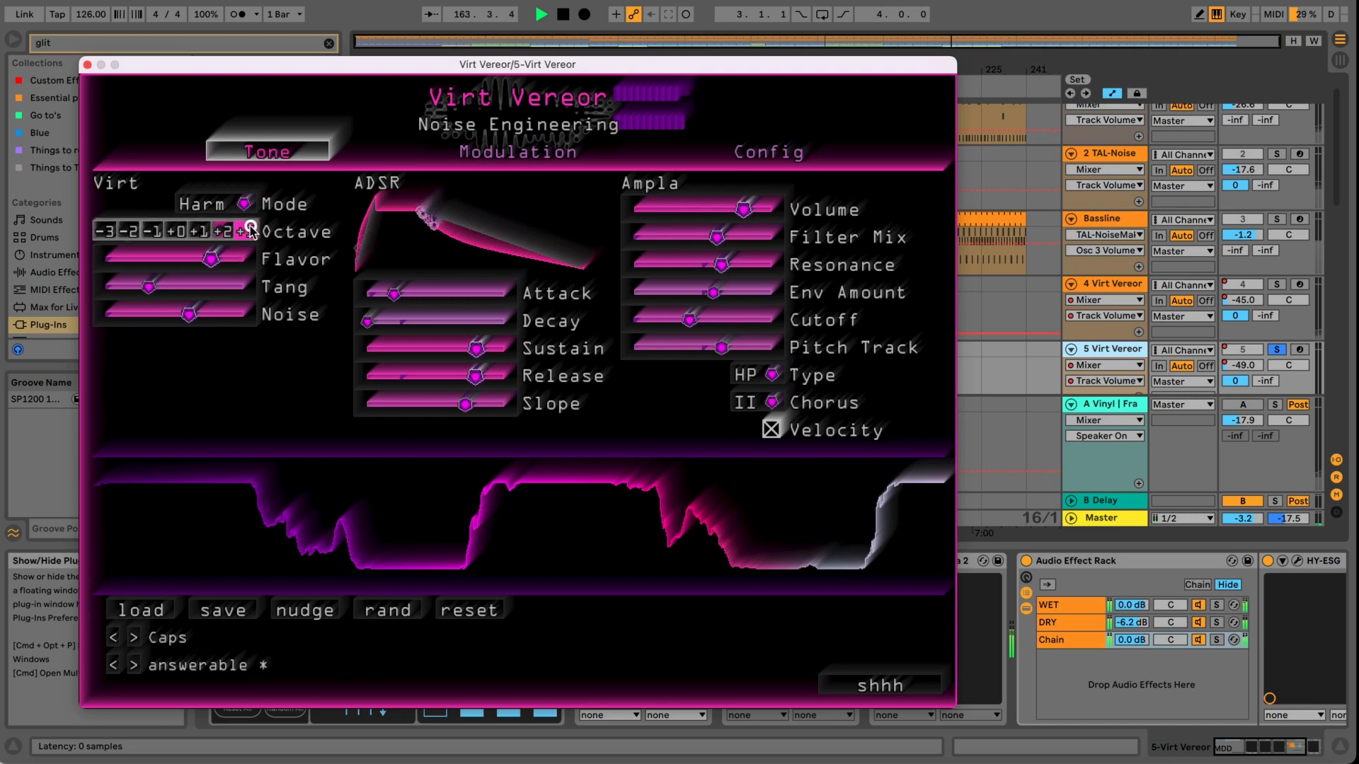
pyautogui.moveTo(208, 257)
pyautogui.mouseDown()
pyautogui.moveTo(248, 256)
pyautogui.moveTo(189, 256)
pyautogui.mouseUp()
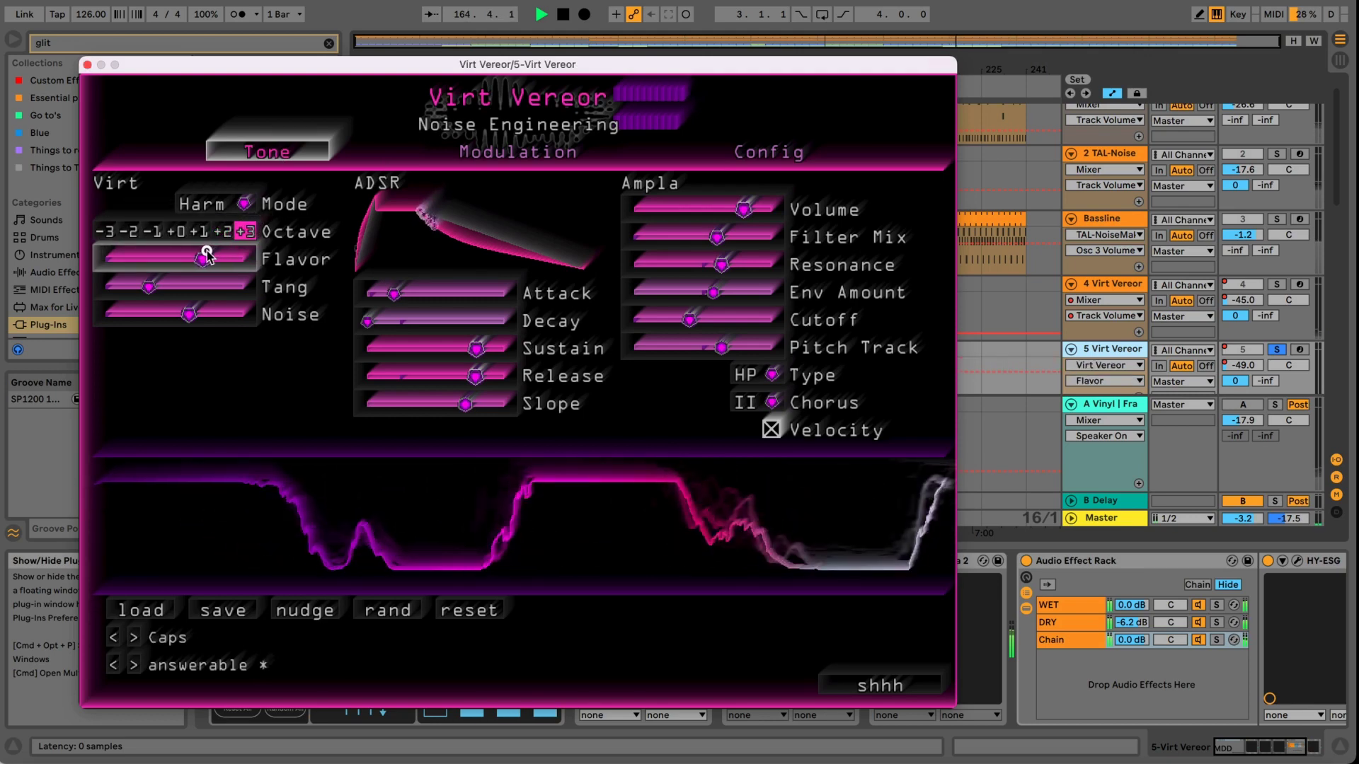
pyautogui.click(184, 287)
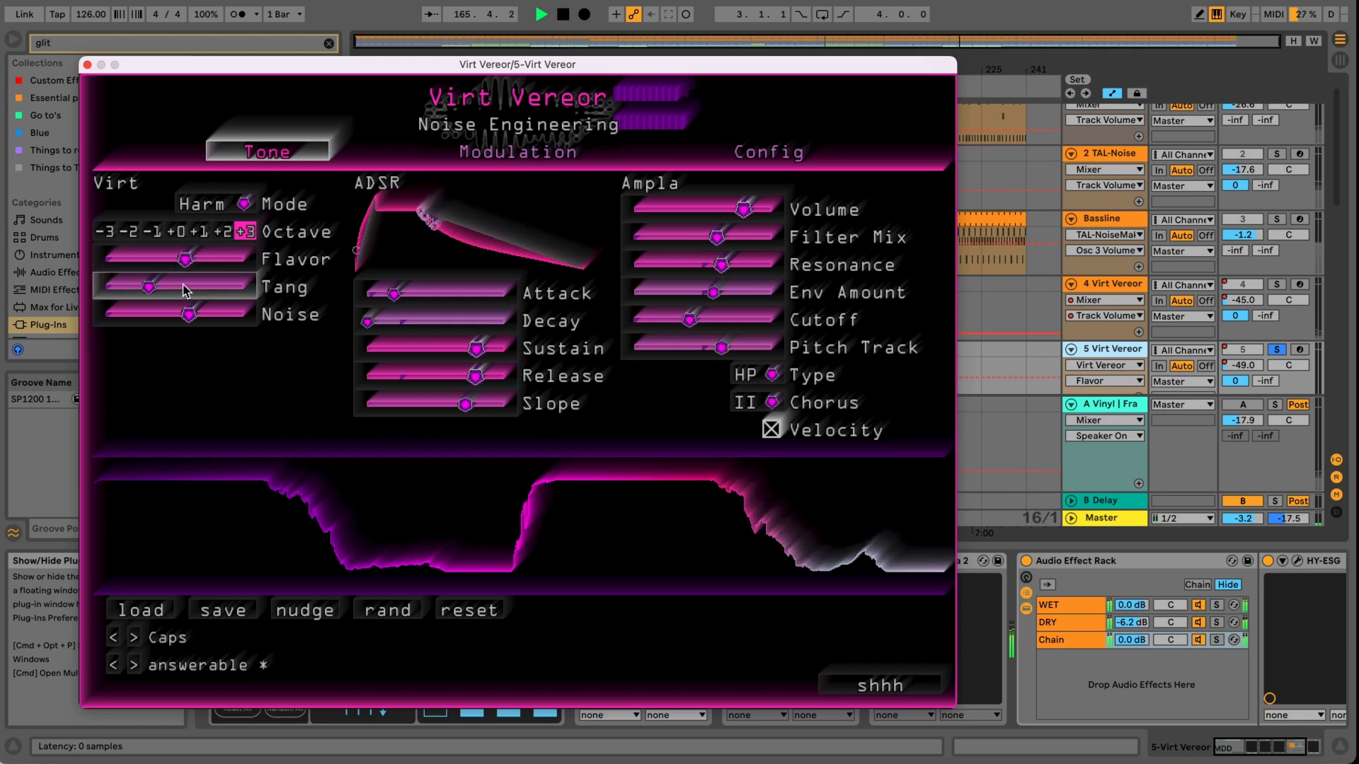
pyautogui.moveTo(186, 293); pyautogui.dragTo(246, 320)
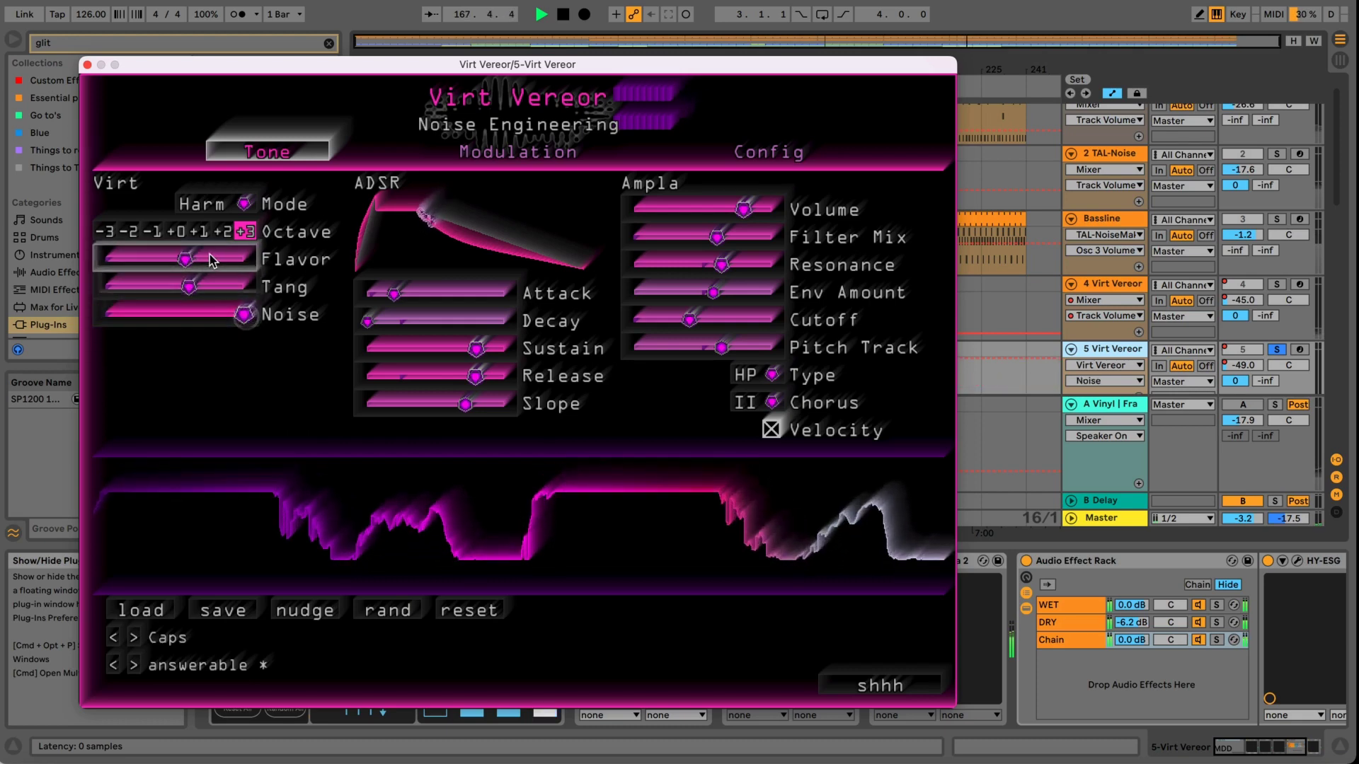
# Set the synth's Octave to -3 and its Mode to Bass.
pyautogui.click(107, 231)
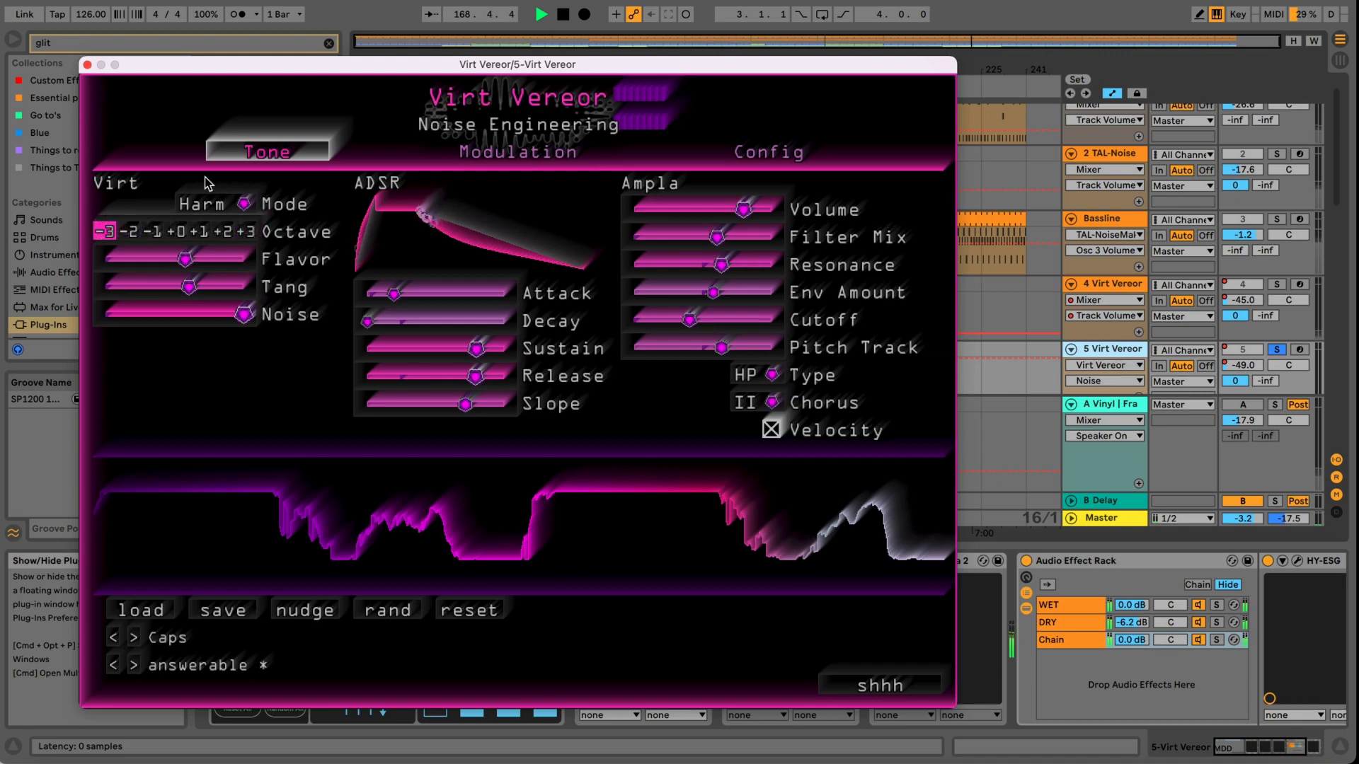
pyautogui.click(242, 204)
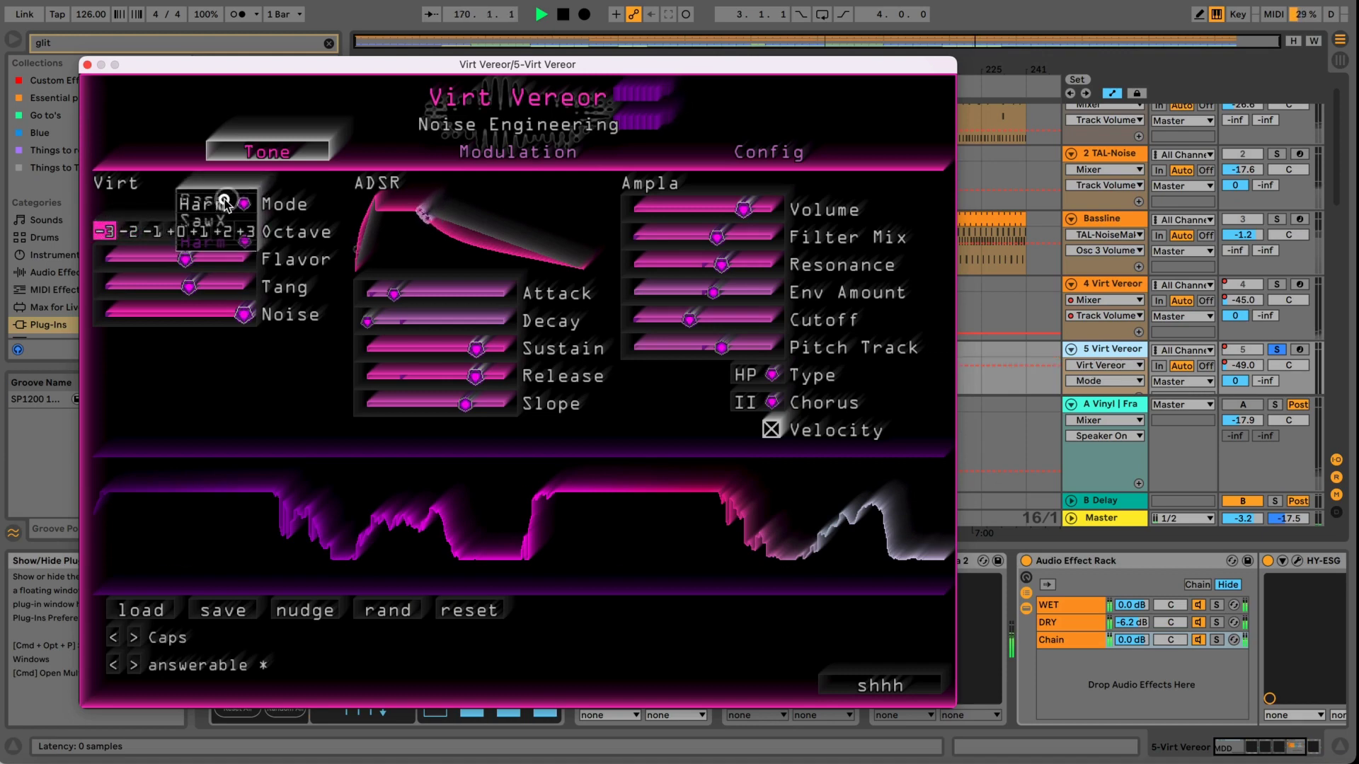
pyautogui.click(242, 211)
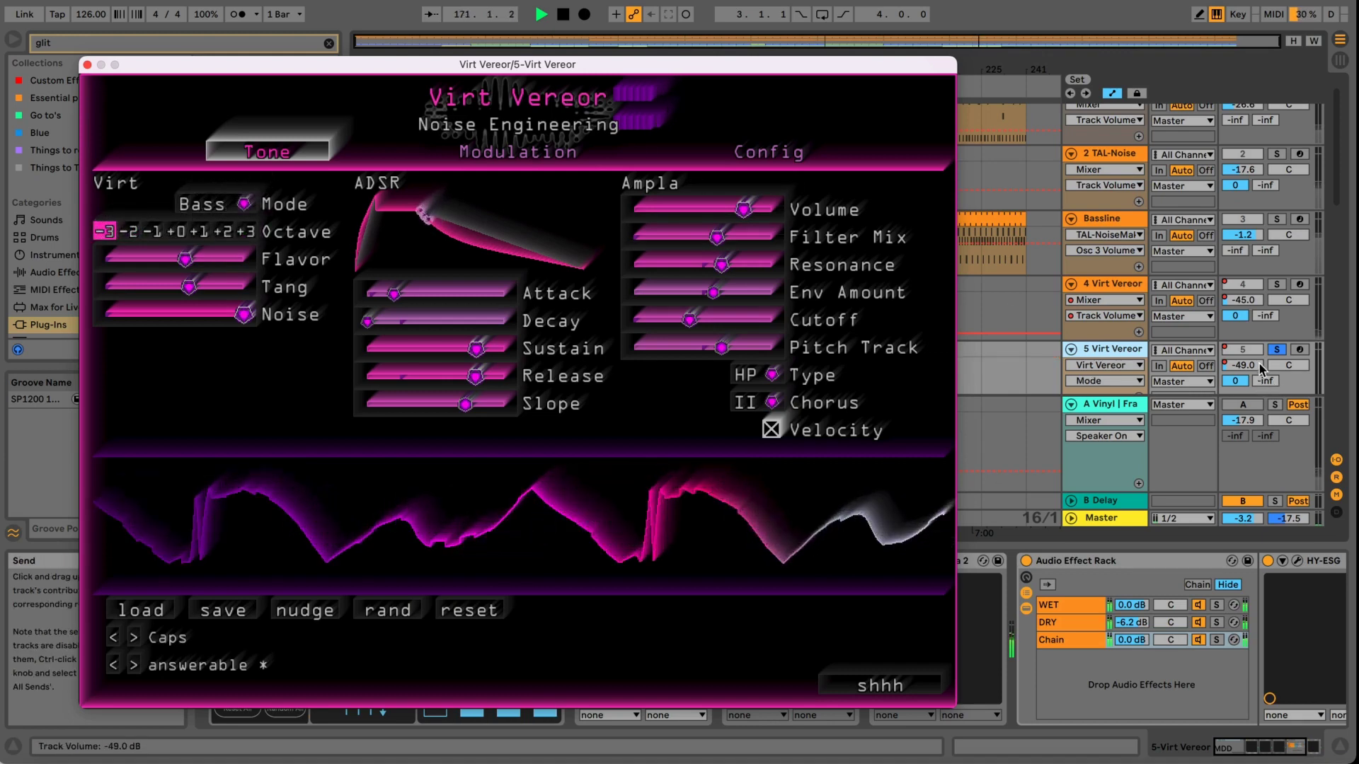
# Raise the 5 Virt Vereor track volume to -16.5 dB and lower the synth's Filter Mix and Sustain.
pyautogui.moveTo(1245, 368); pyautogui.dragTo(1249, 359)
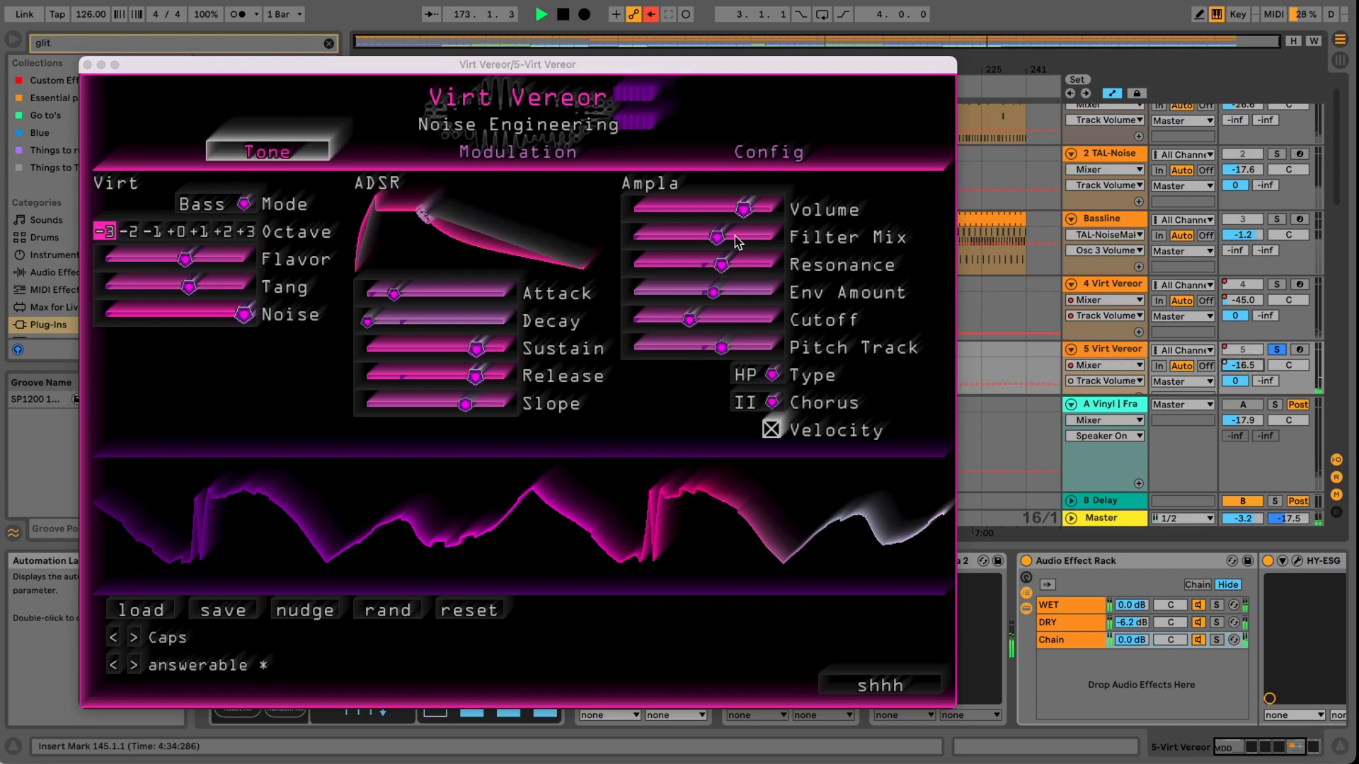
pyautogui.moveTo(736, 242); pyautogui.dragTo(692, 240)
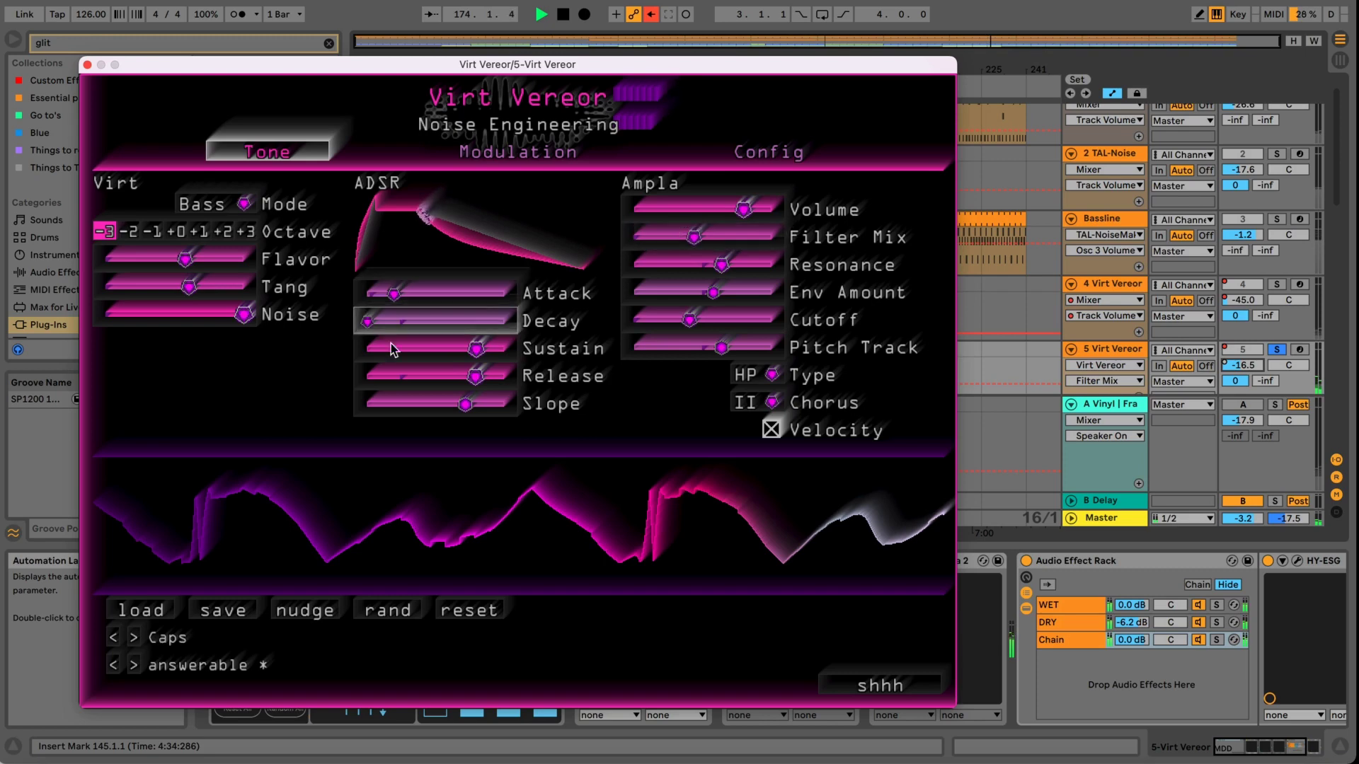
pyautogui.moveTo(450, 352); pyautogui.dragTo(424, 350)
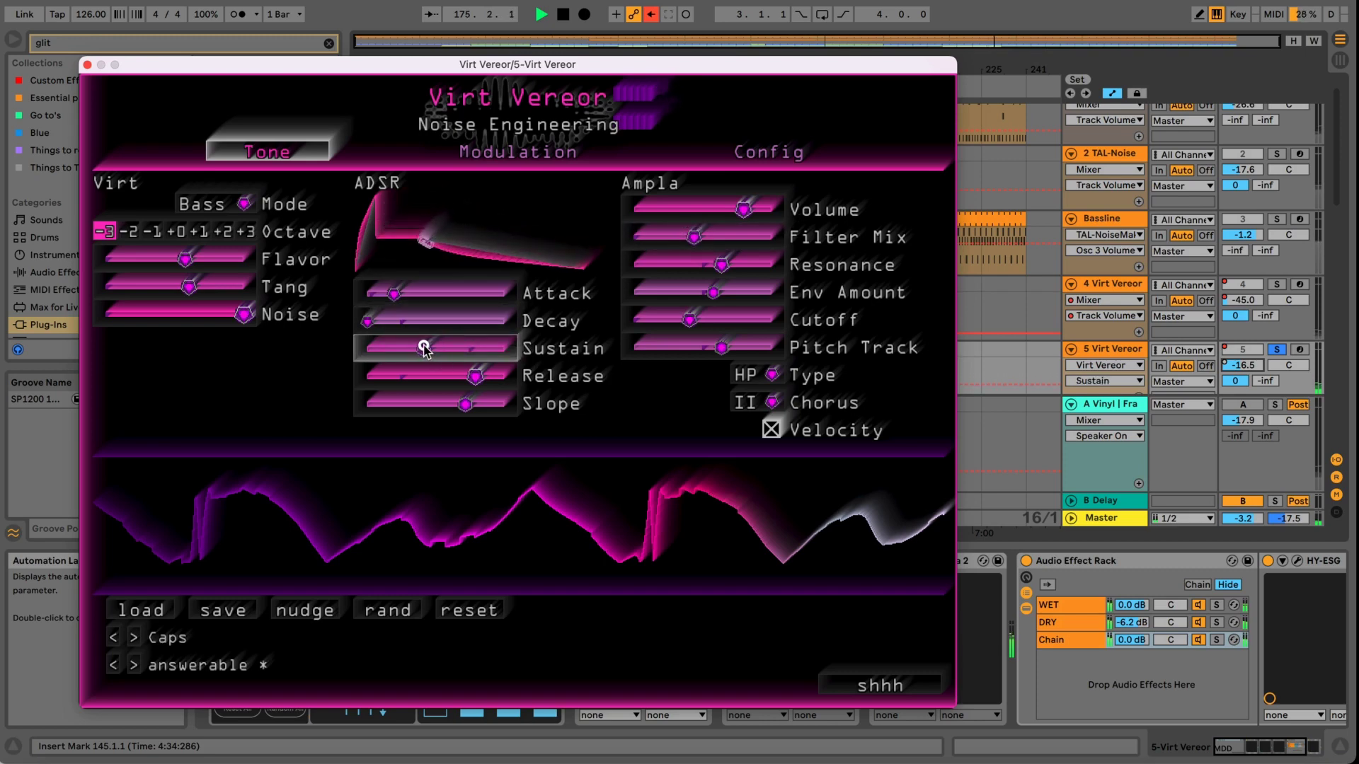
pyautogui.click(87, 65)
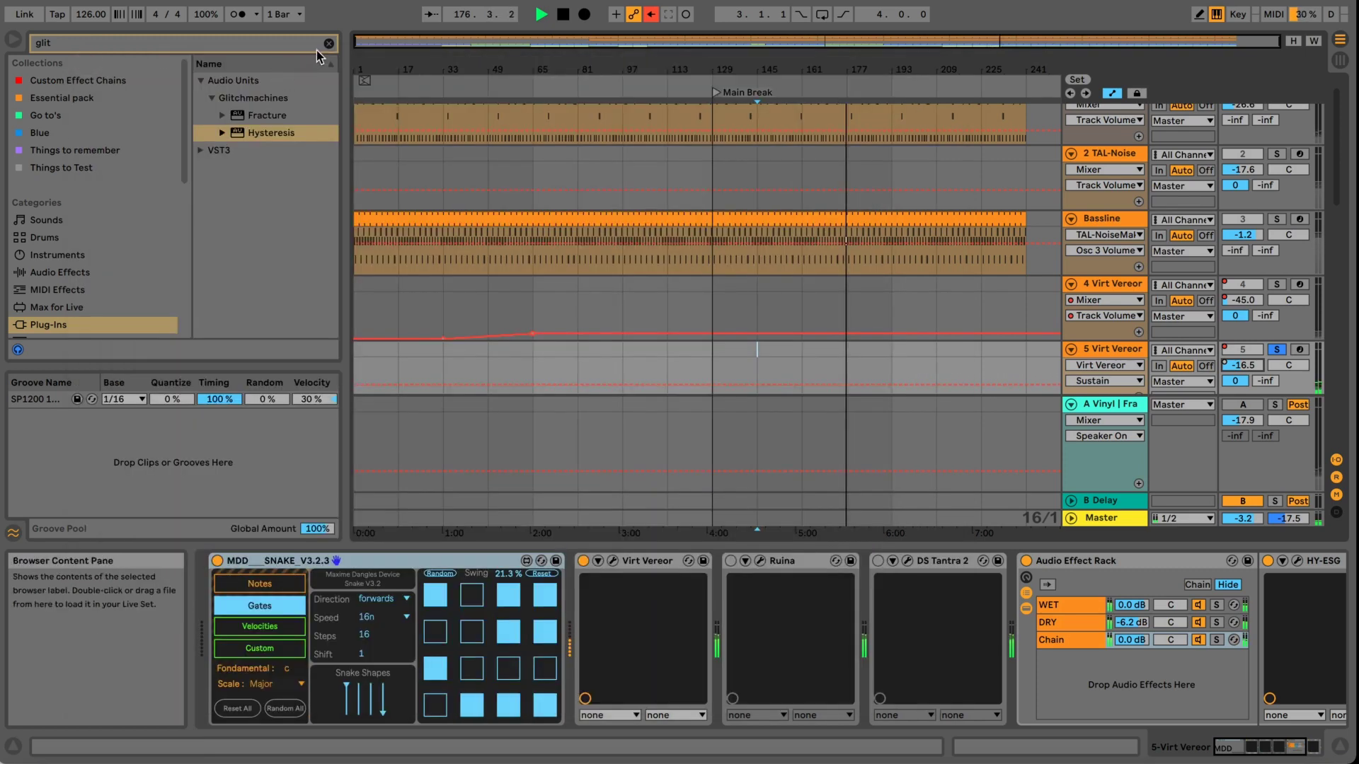
# Add Hysteresis to the end of the 5 Virt Vereor chain, reduce its Dry/Wet, and randomize its settings.
pyautogui.click(285, 131)
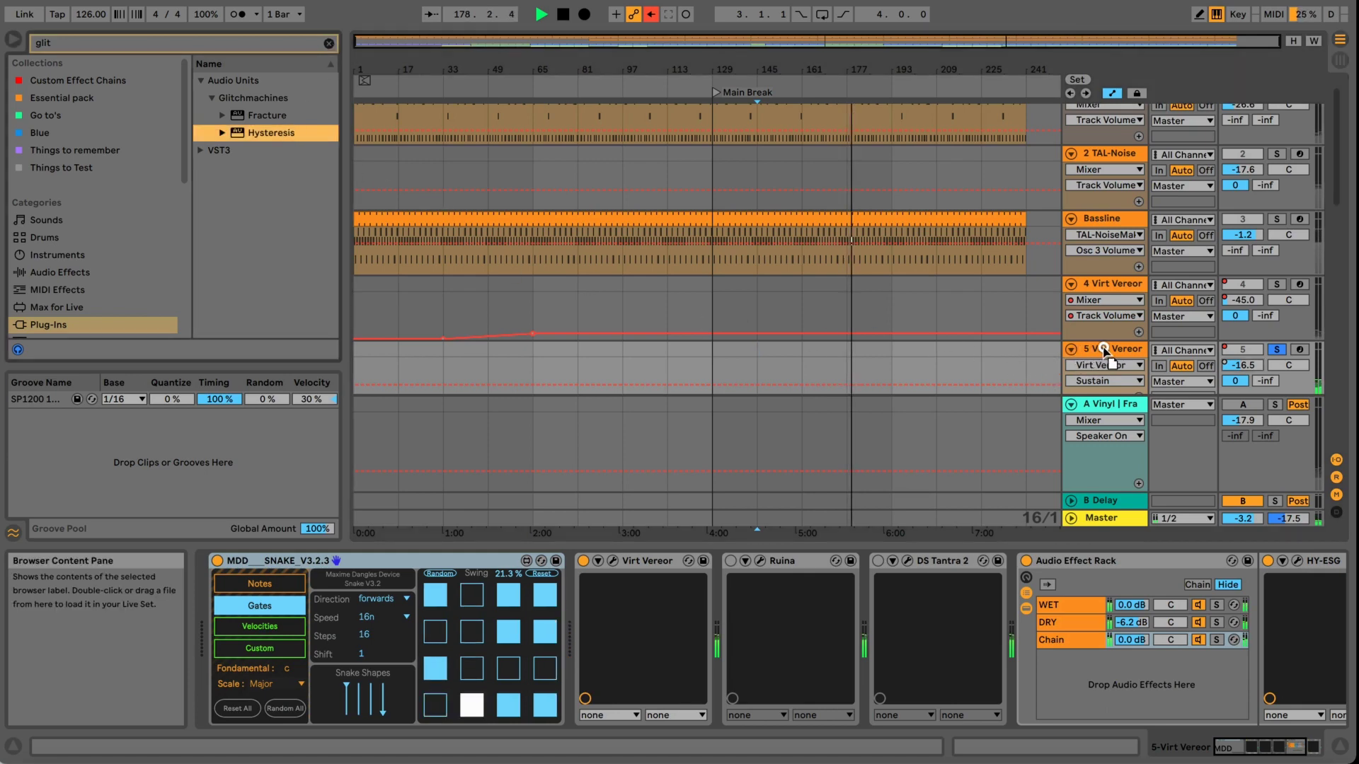
pyautogui.moveTo(1108, 358); pyautogui.dragTo(1108, 358)
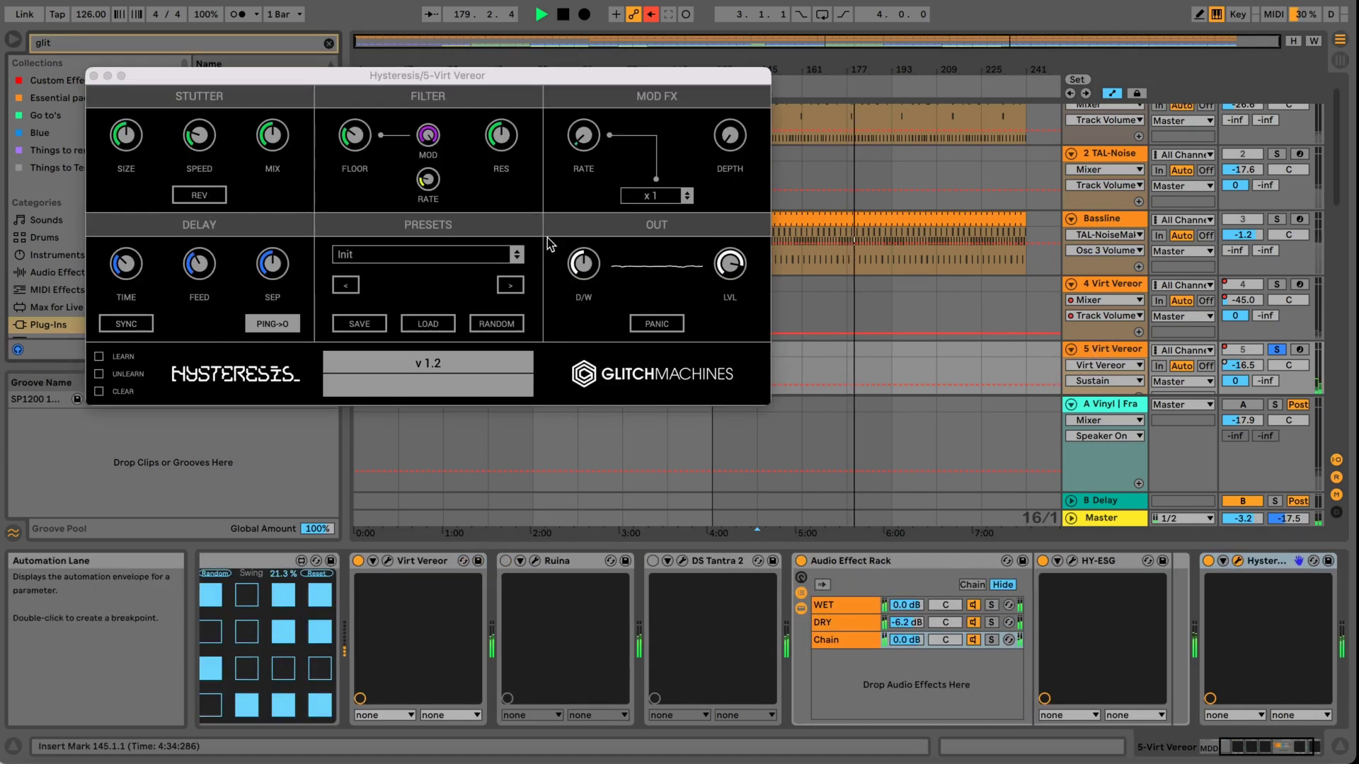
pyautogui.moveTo(584, 264); pyautogui.dragTo(584, 286)
pyautogui.click(511, 322)
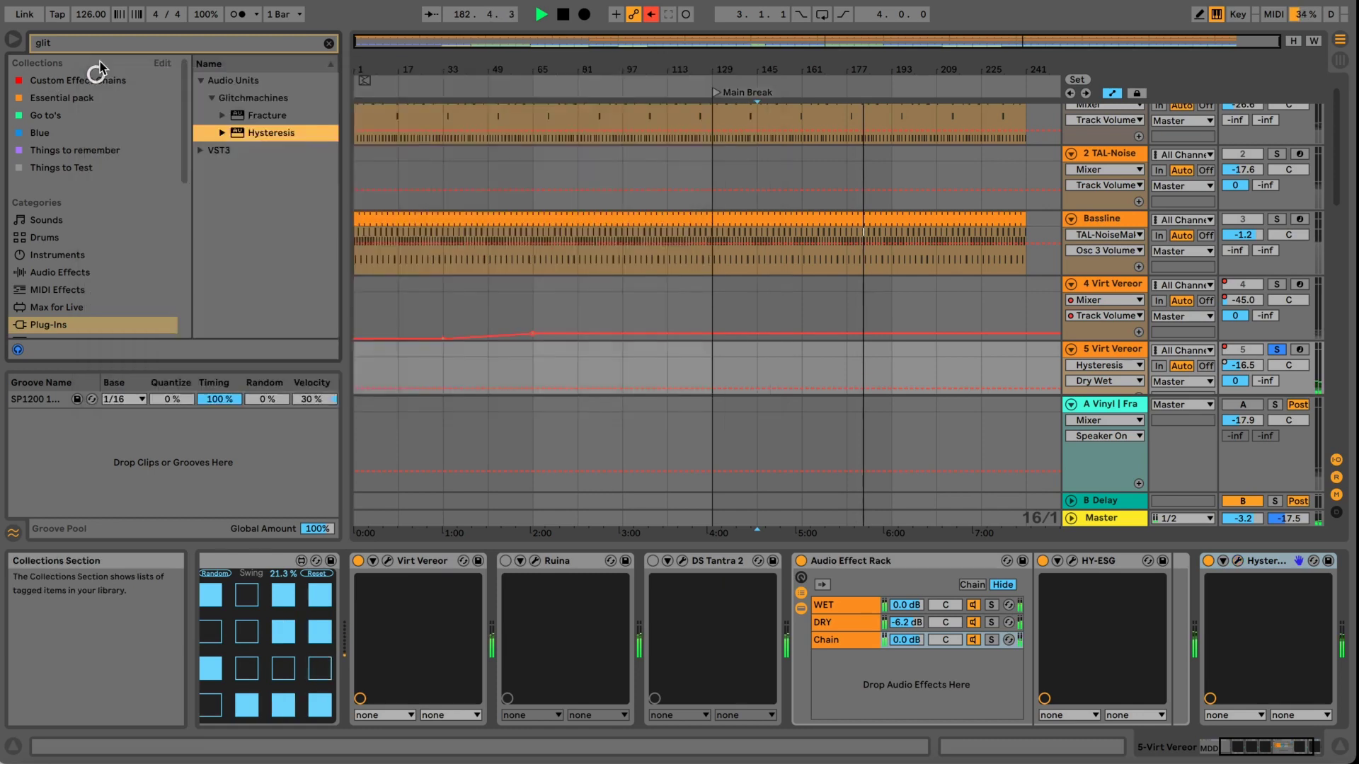
# Reopen the Virt Vereor synth and audition its modes, switching to SawX, Harm, and back to SawX.
pyautogui.click(387, 560)
pyautogui.click(212, 204)
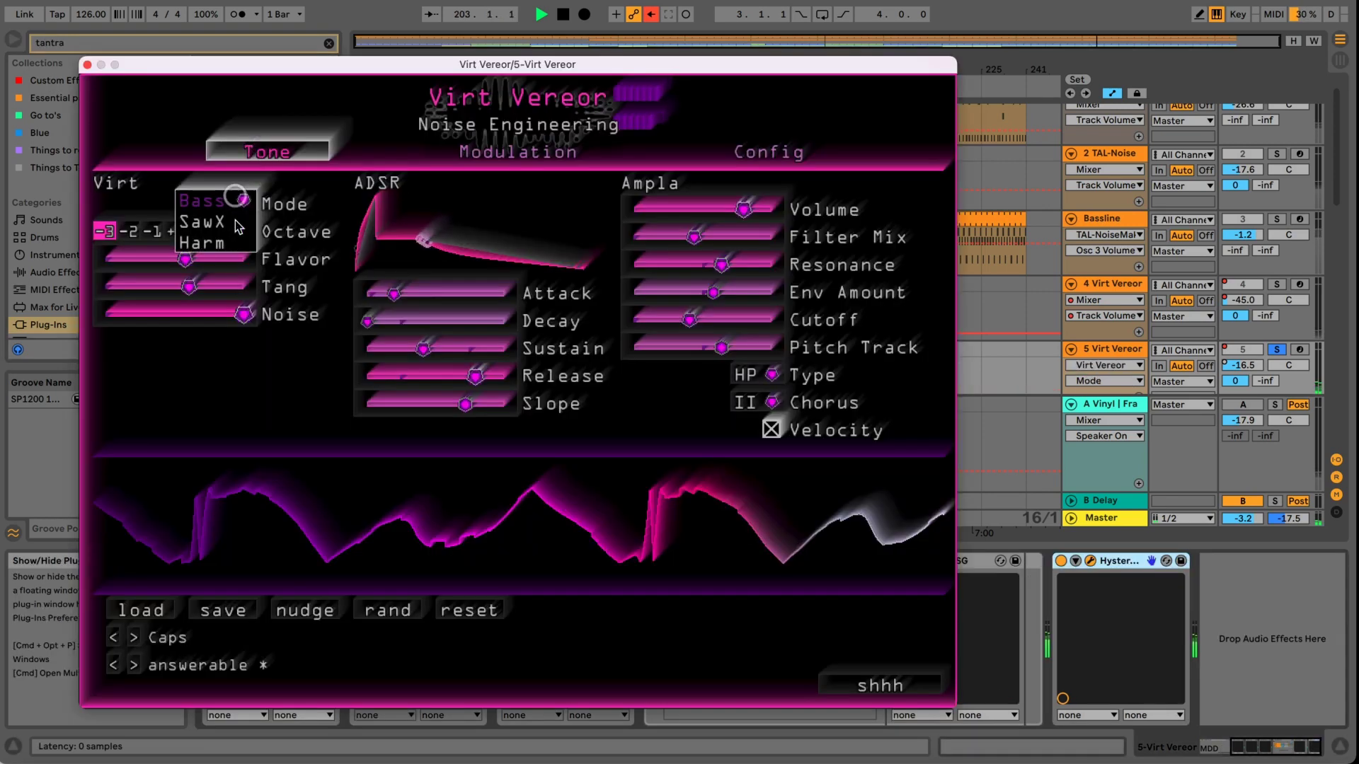
pyautogui.click(216, 221)
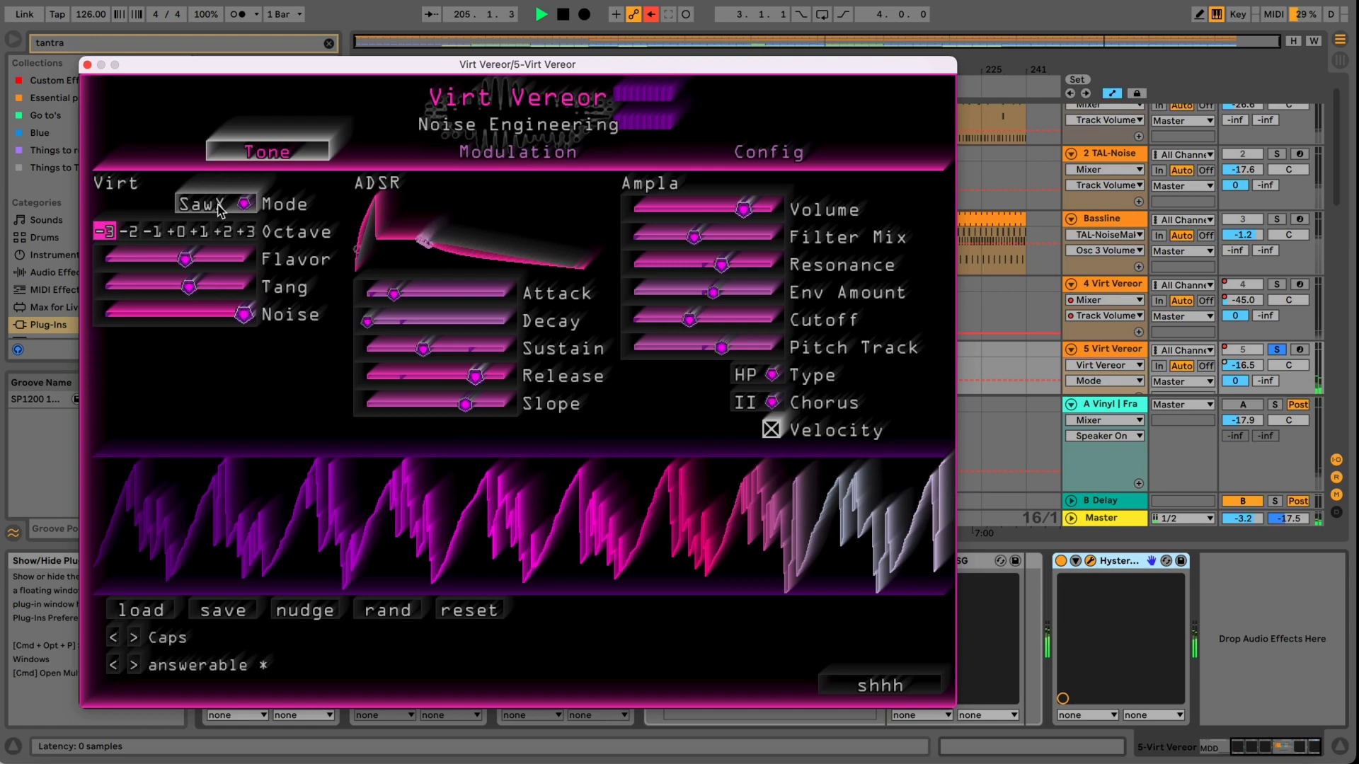
pyautogui.click(220, 207)
pyautogui.click(212, 243)
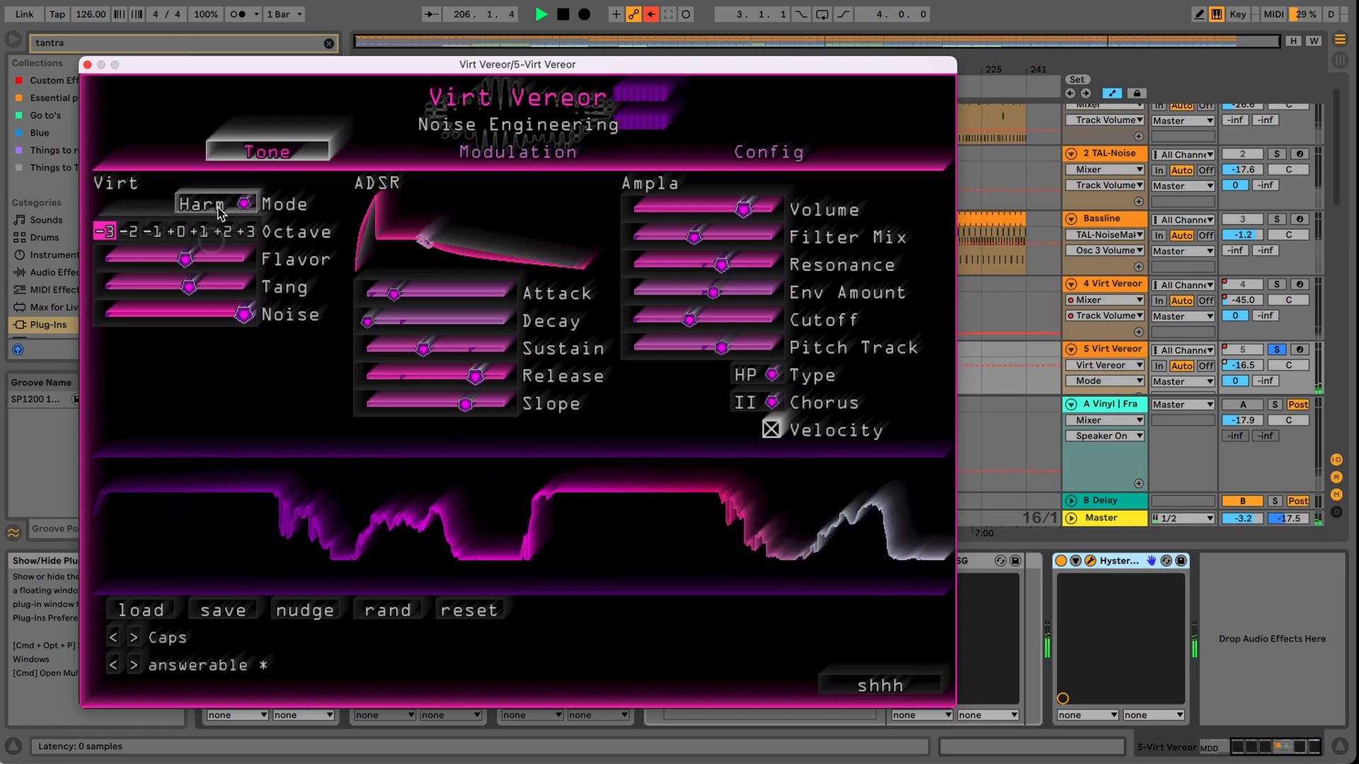
pyautogui.click(215, 205)
pyautogui.click(204, 223)
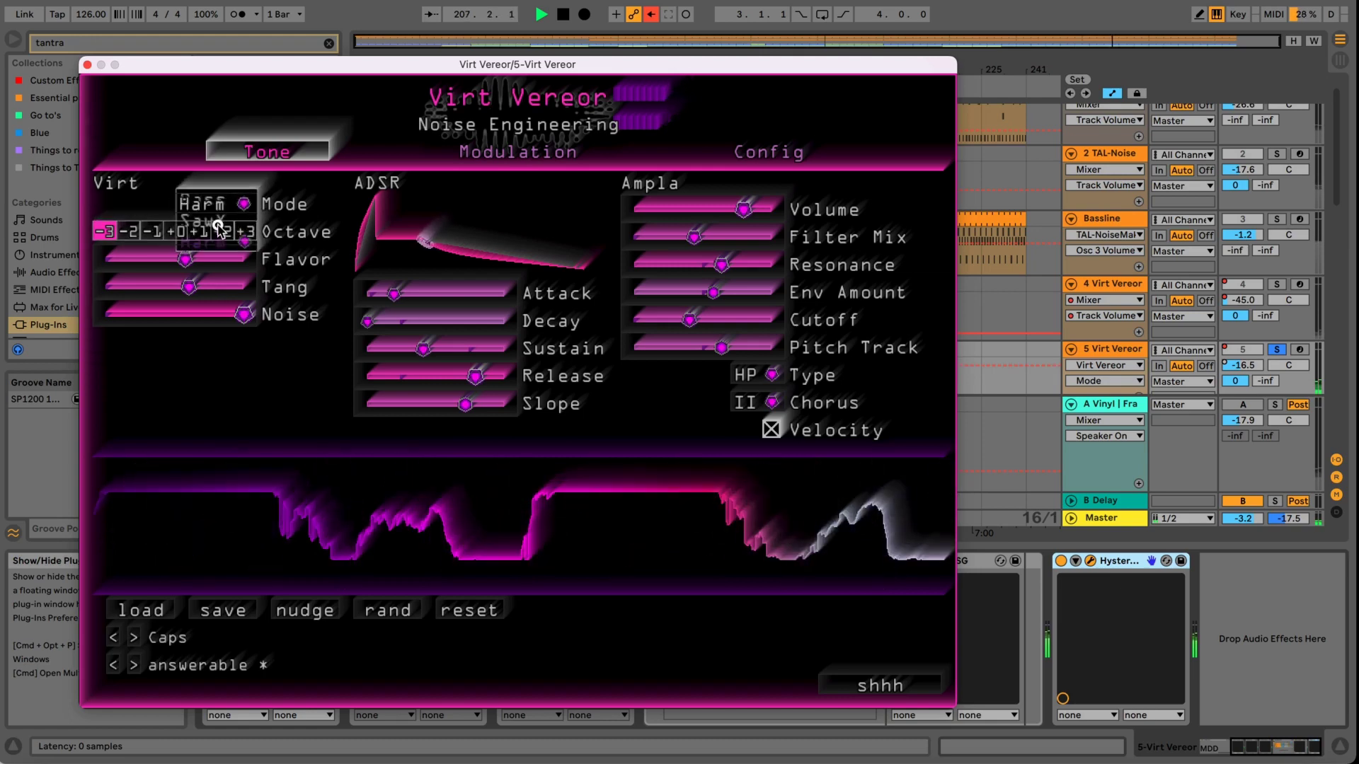
# Randomize the Virt Vereor patch and reshape its envelope with higher Attack, Decay and Sustain and lower Release and Slope.
pyautogui.click(380, 613)
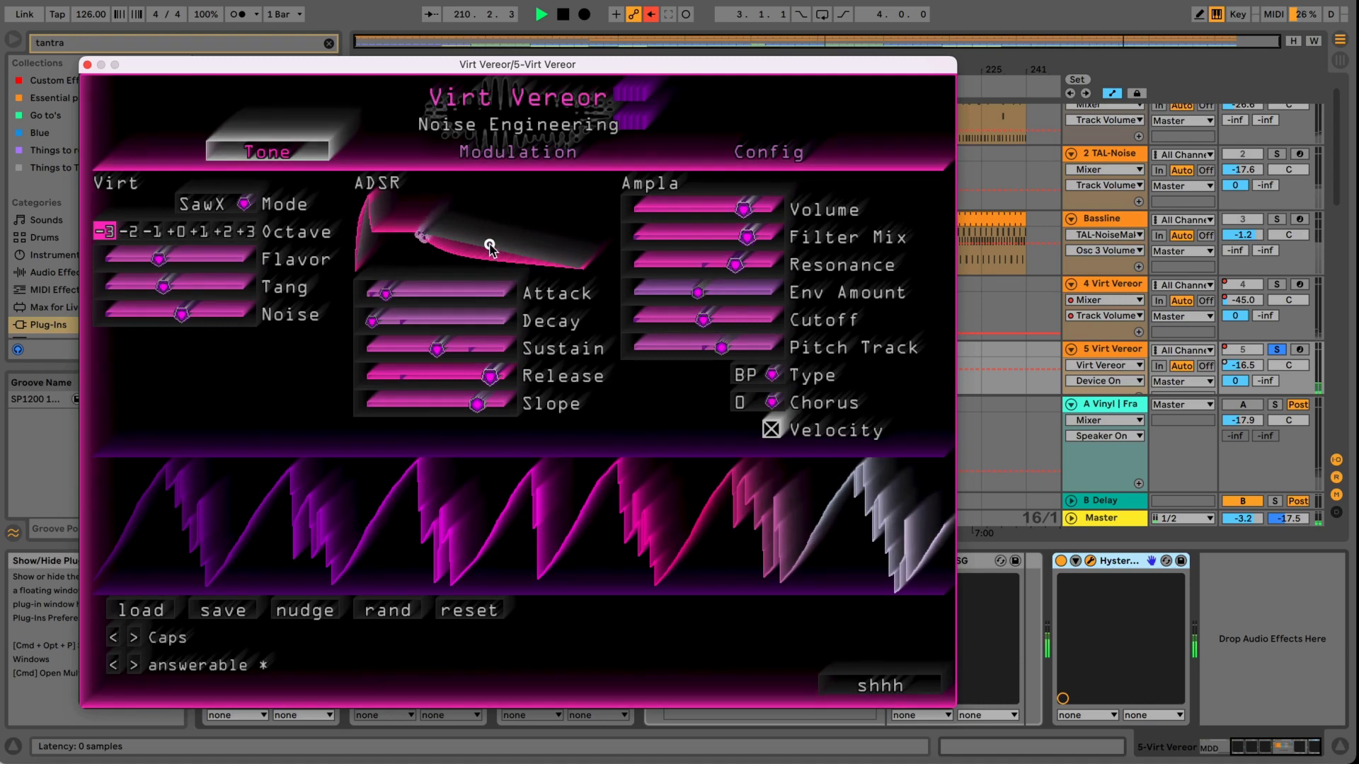
pyautogui.moveTo(418, 292); pyautogui.dragTo(440, 296)
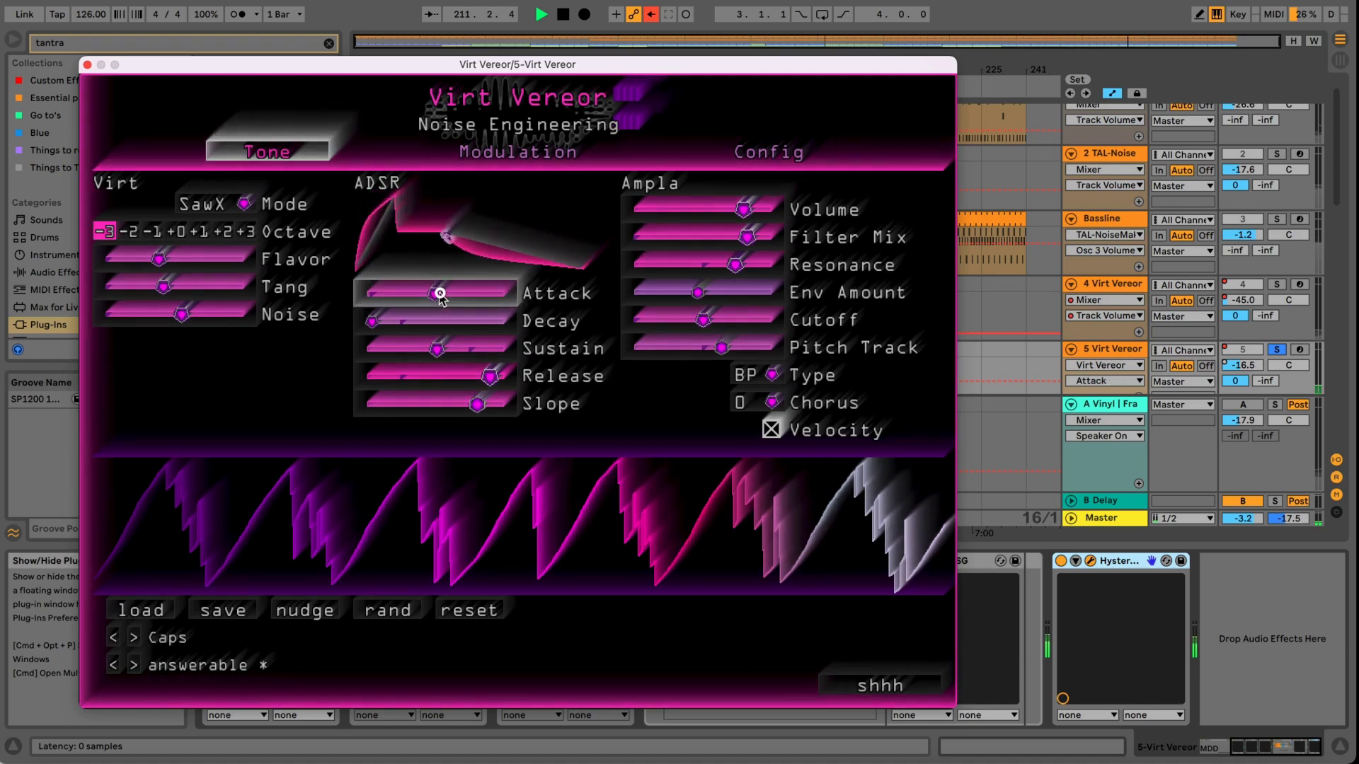
pyautogui.moveTo(373, 322); pyautogui.dragTo(426, 373)
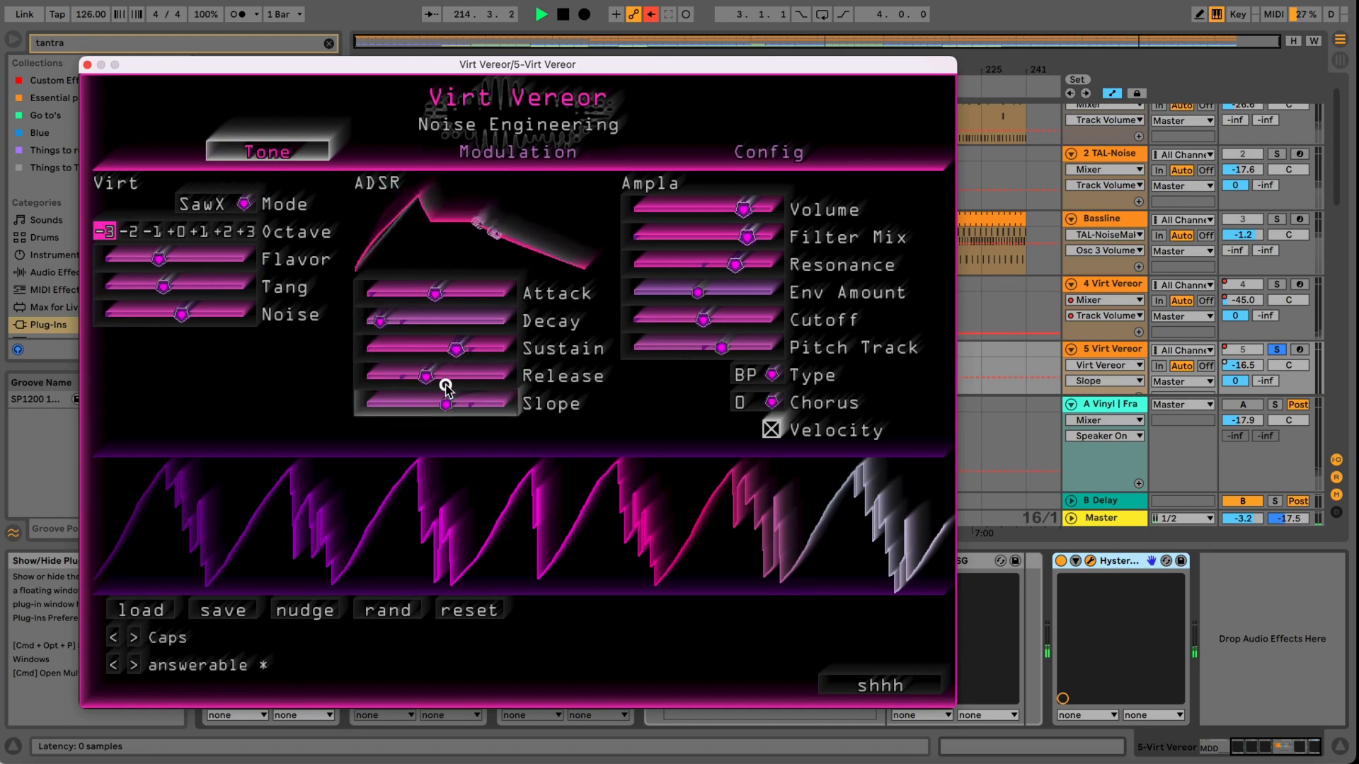
# Audition the Virt Vereor Chorus settings I and II on the amediatype preset.
pyautogui.click(750, 402)
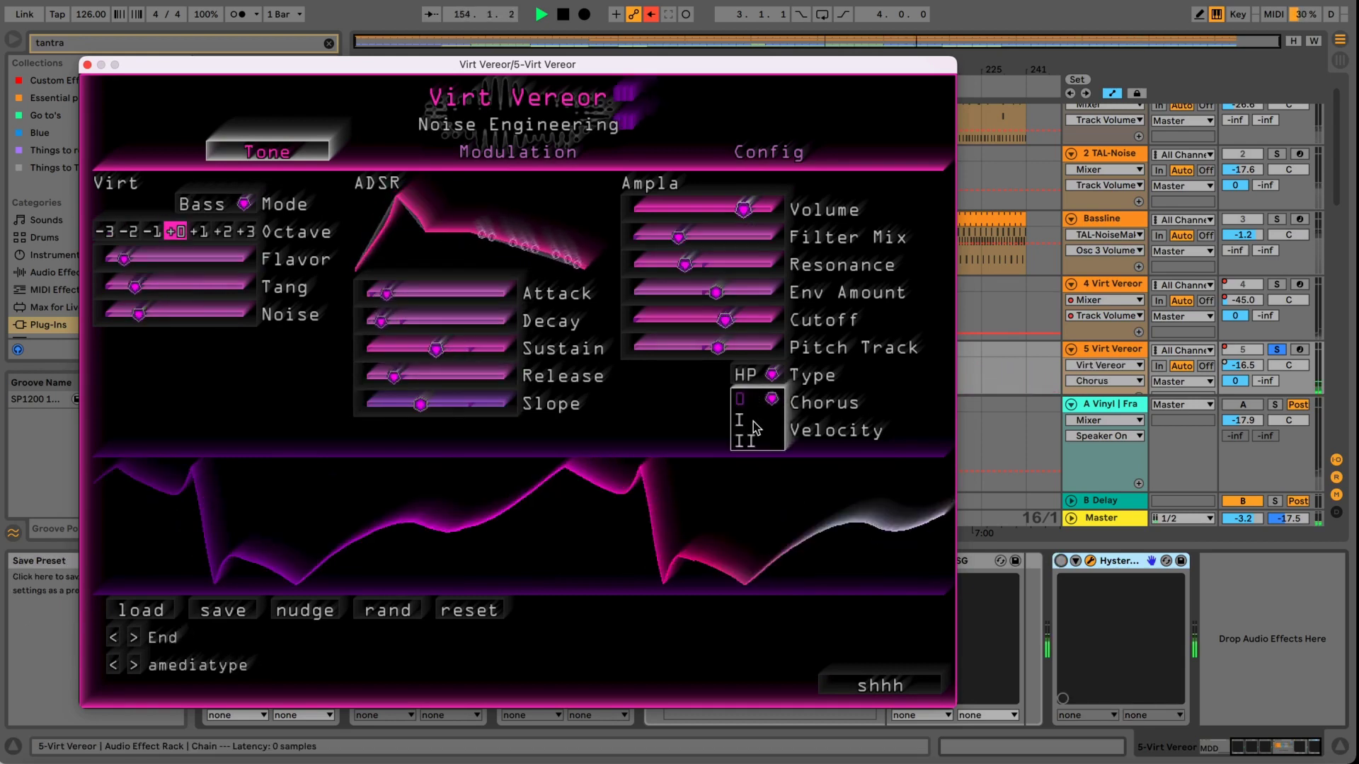
pyautogui.click(753, 421)
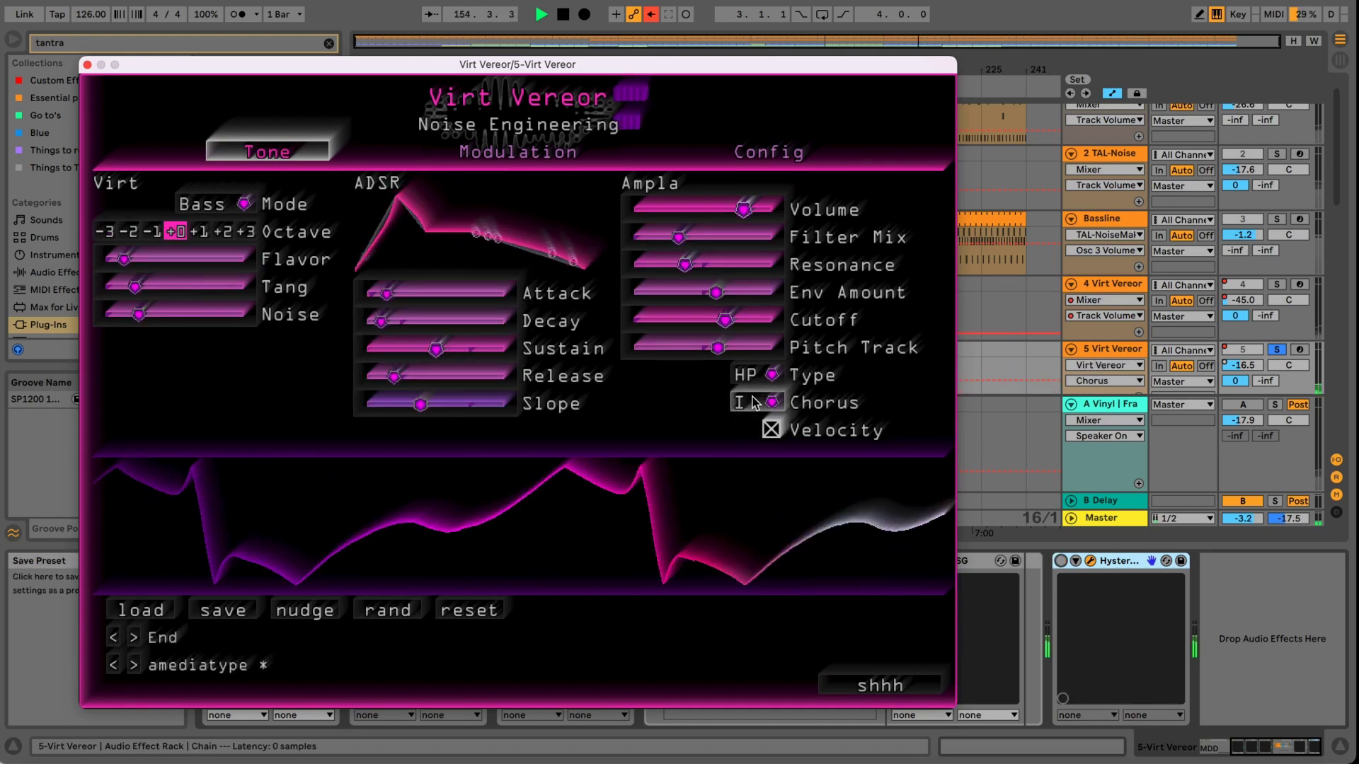
pyautogui.click(753, 438)
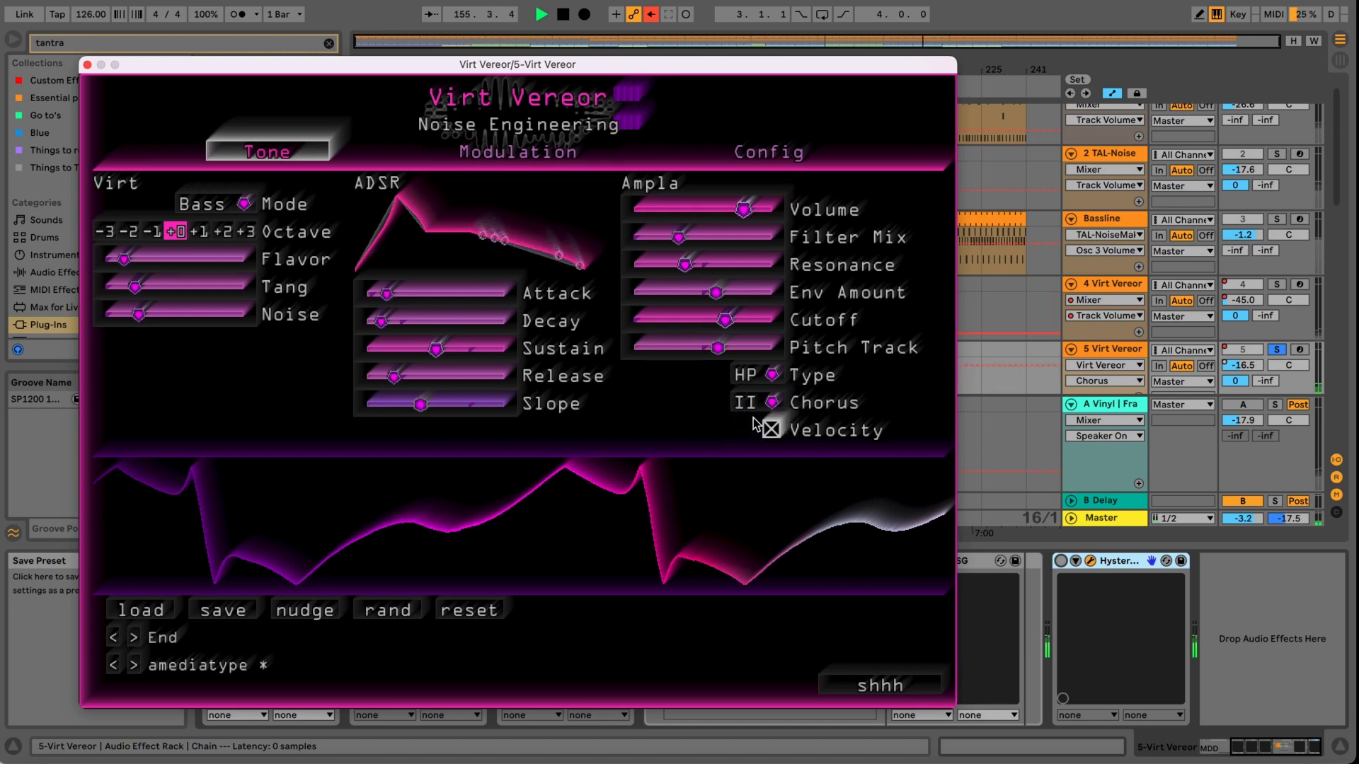
pyautogui.click(750, 382)
pyautogui.click(679, 402)
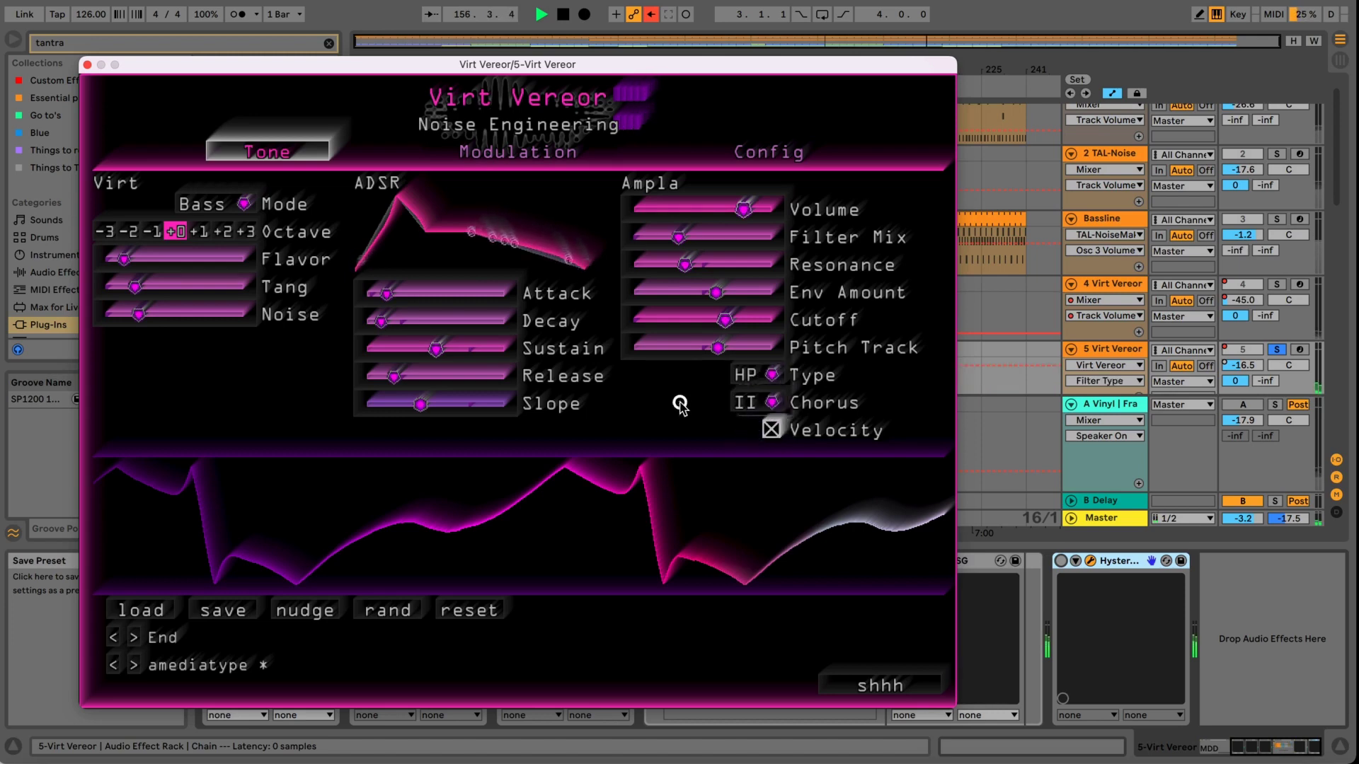
# Browse Virt Vereor presets through the End, Home and Escape banks and load authenticator from the Escape bank.
pyautogui.click(135, 665)
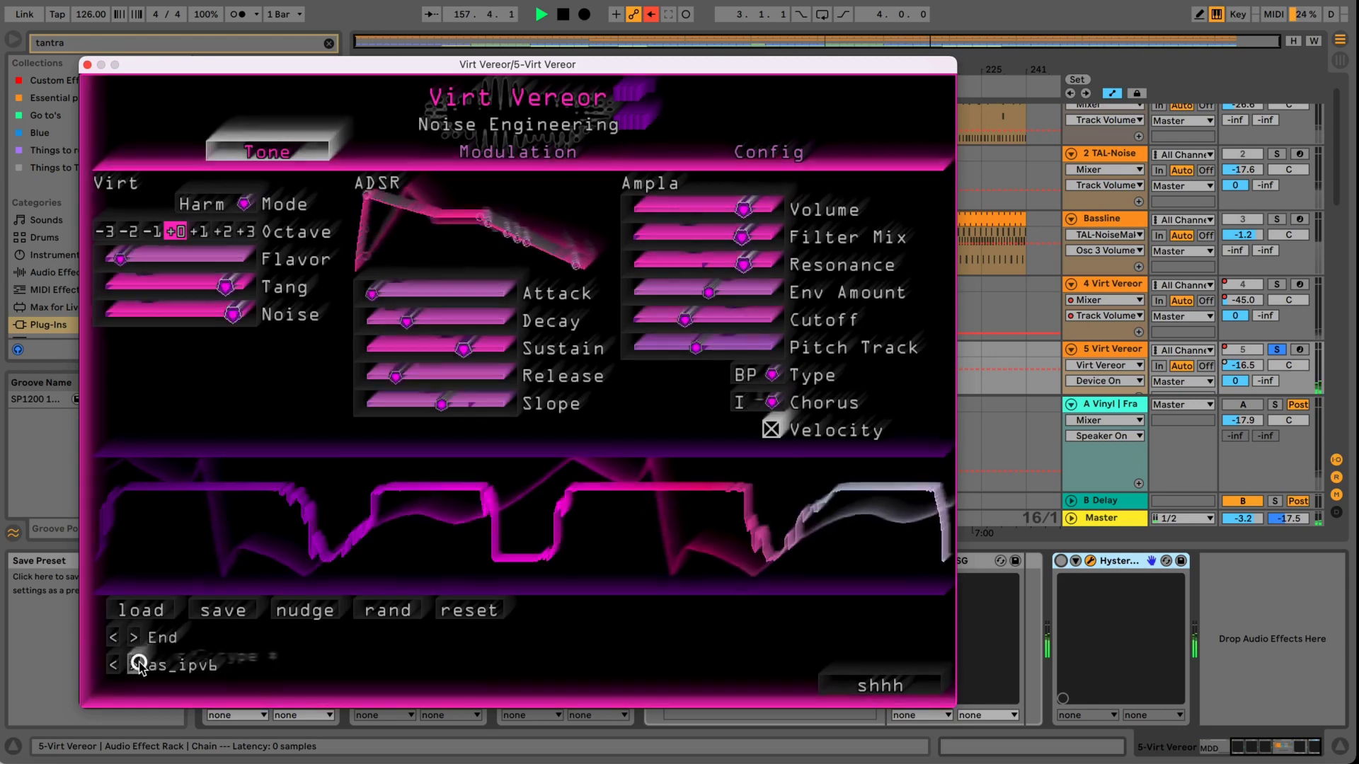
pyautogui.click(134, 665)
pyautogui.click(134, 665)
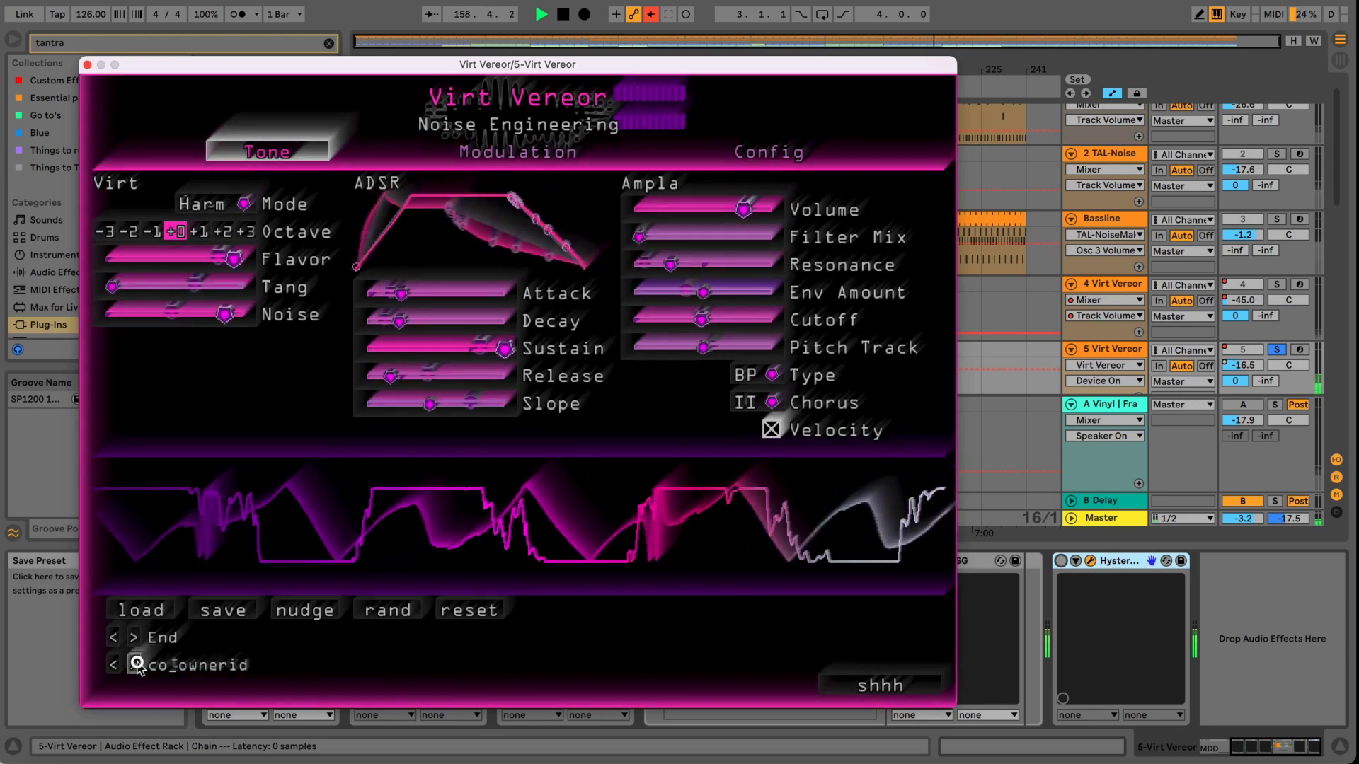
pyautogui.click(135, 638)
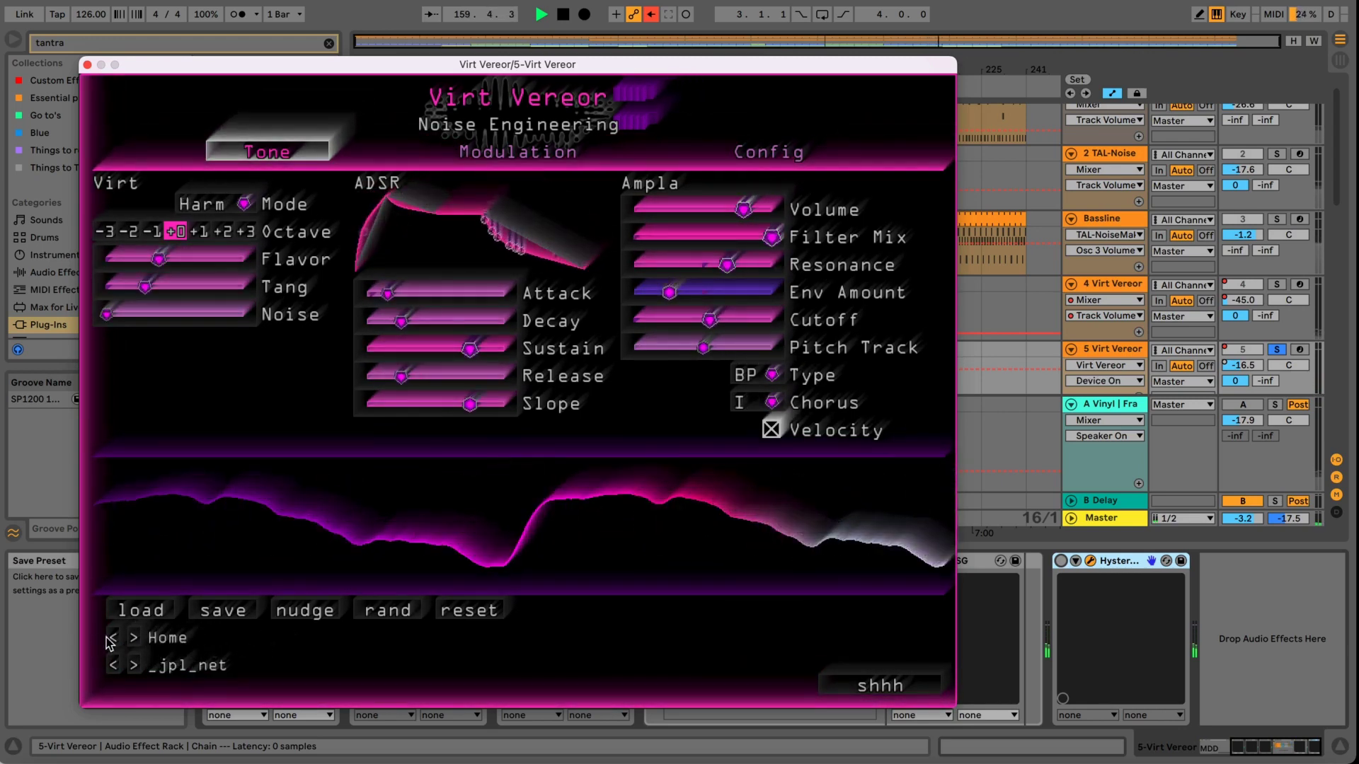
pyautogui.click(112, 639)
pyautogui.click(135, 666)
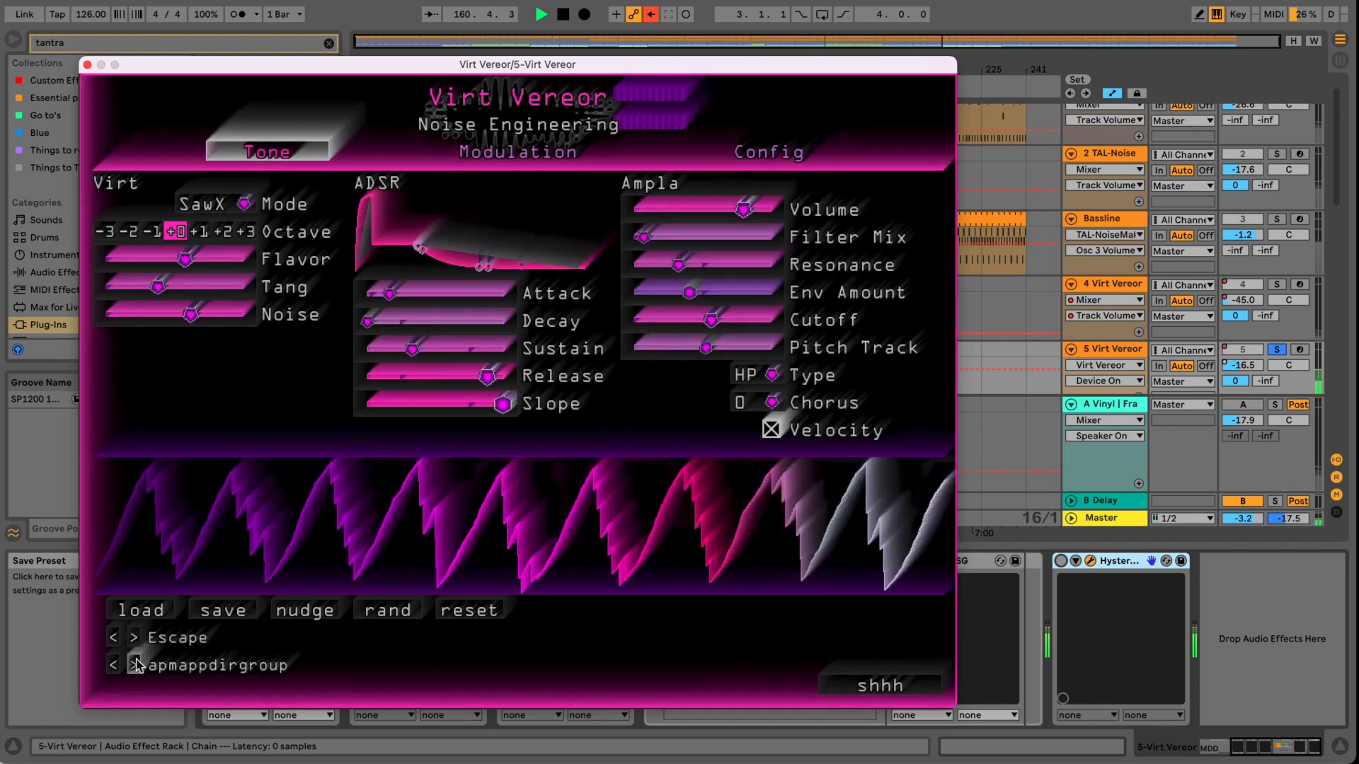
pyautogui.click(134, 665)
pyautogui.click(134, 665)
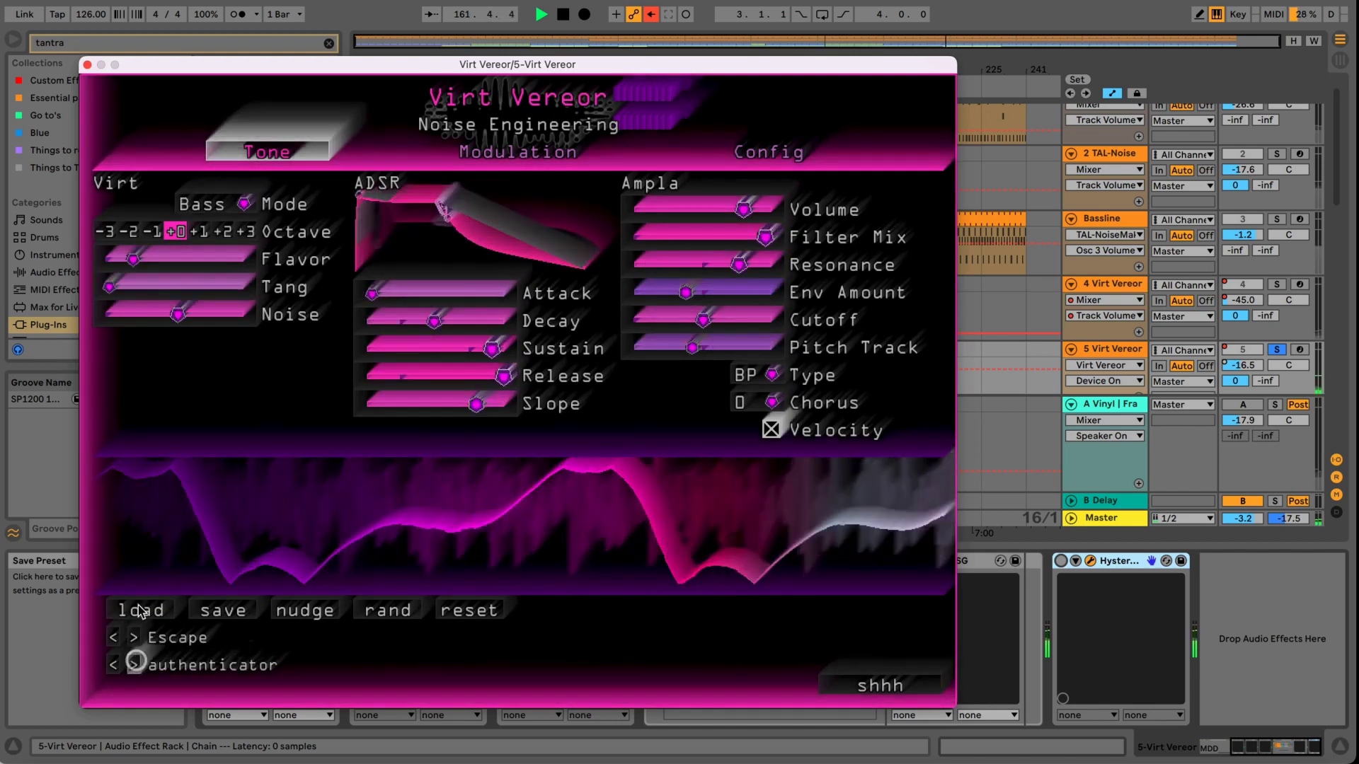
# Set the authenticator patch to Chorus II, Octave -1 and SawX mode, and close the synth window.
pyautogui.click(739, 402)
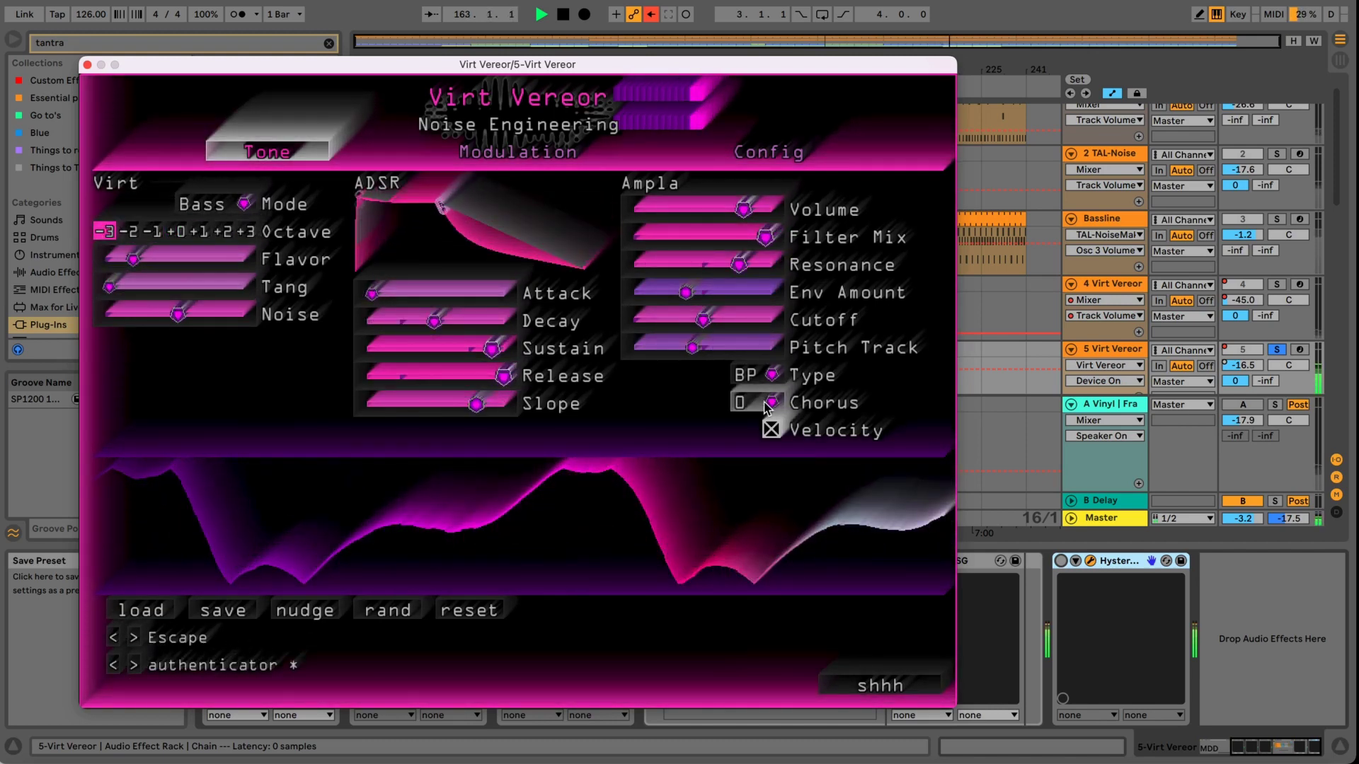
pyautogui.click(762, 424)
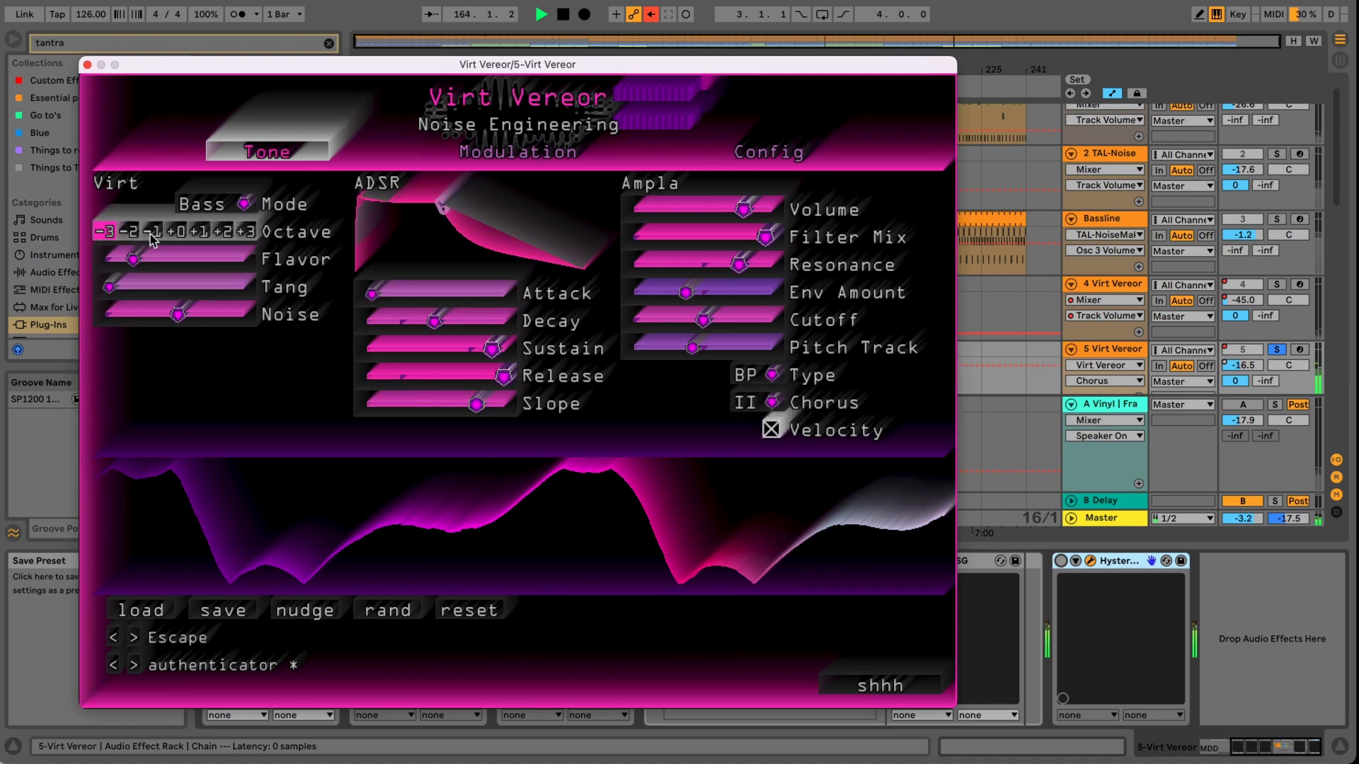
pyautogui.click(204, 204)
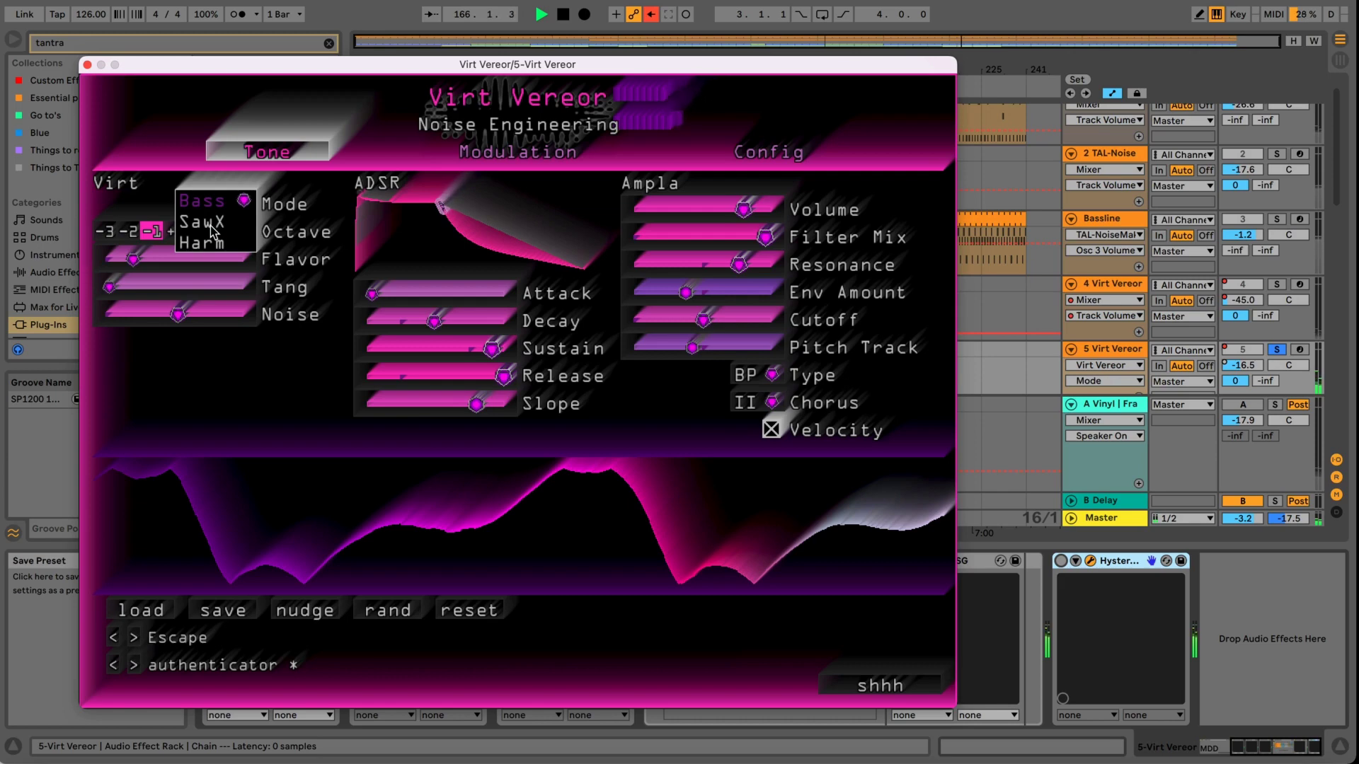
pyautogui.click(210, 228)
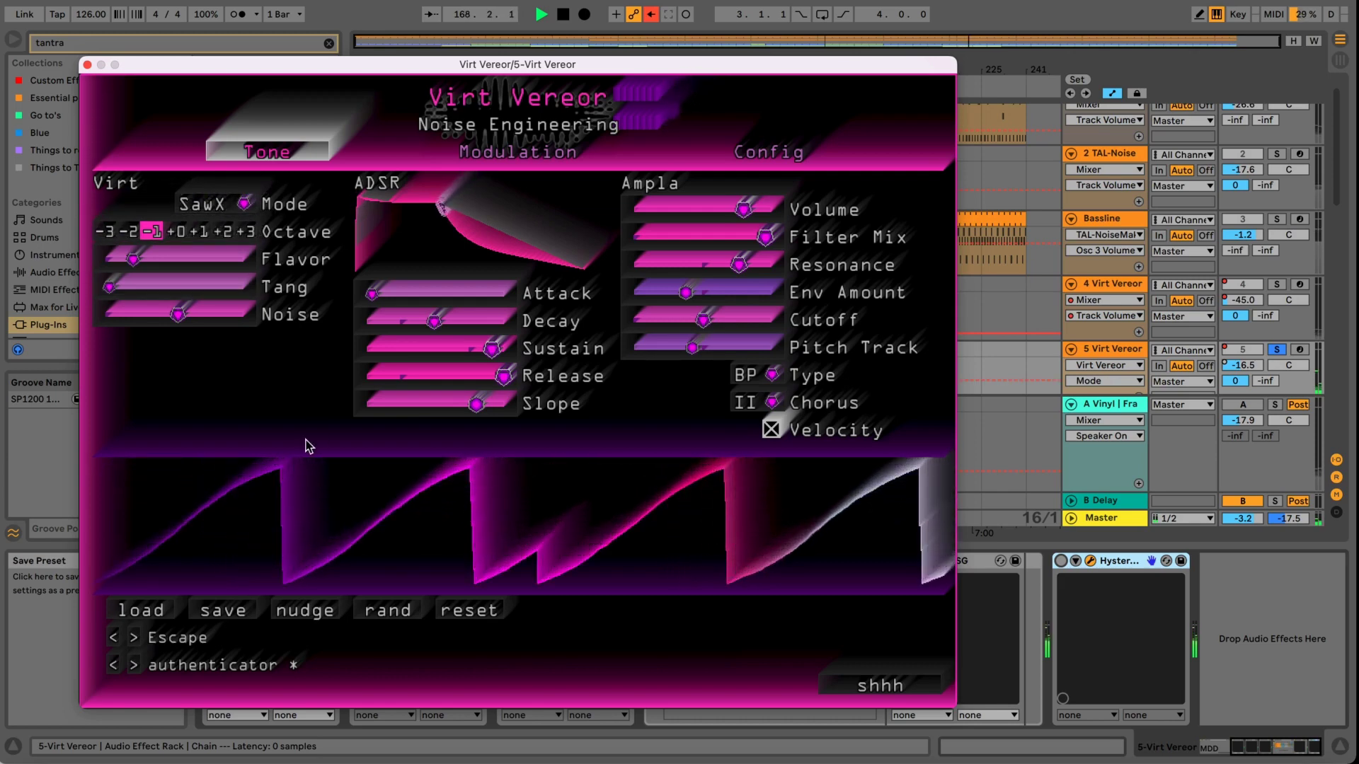
pyautogui.click(88, 66)
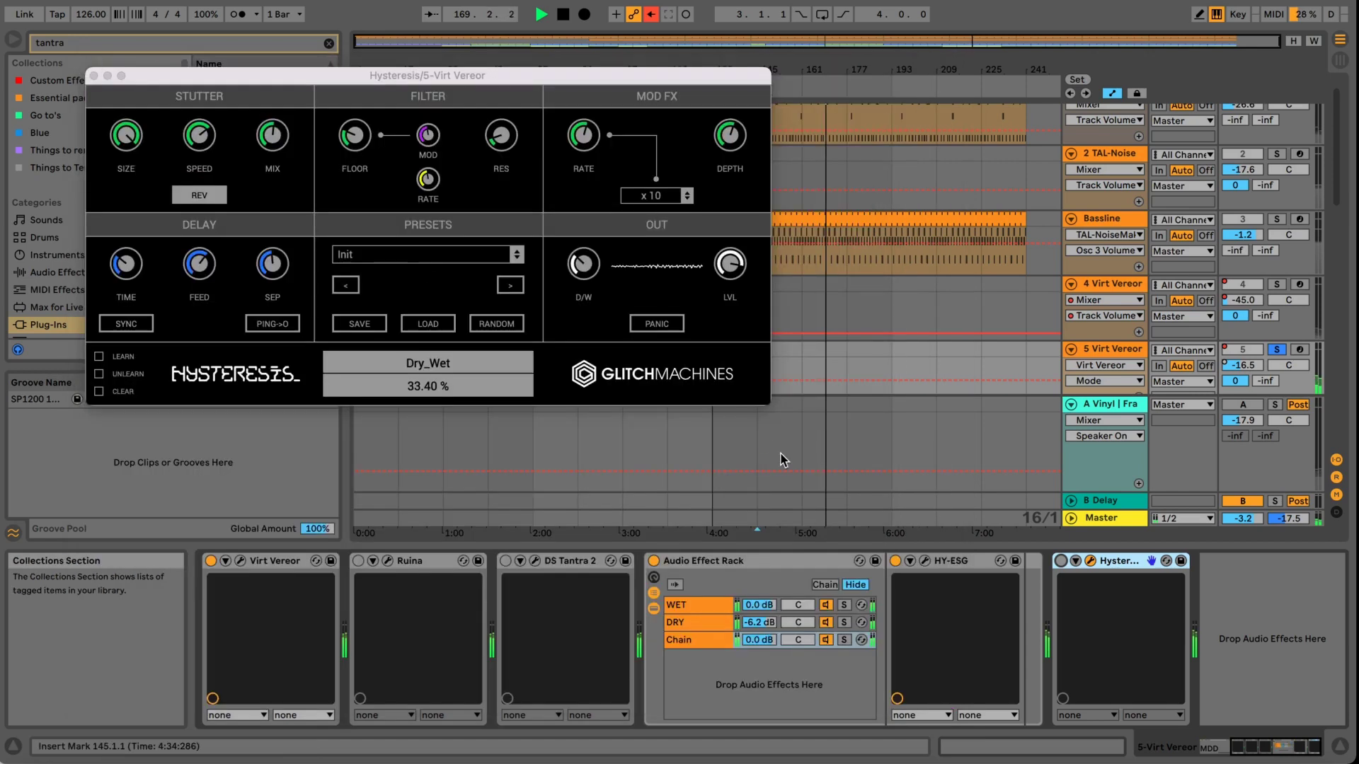
# Enable Hysteresis on the 5 Virt Vereor track, randomize its settings, and readjust its Dry/Wet.
pyautogui.click(1061, 561)
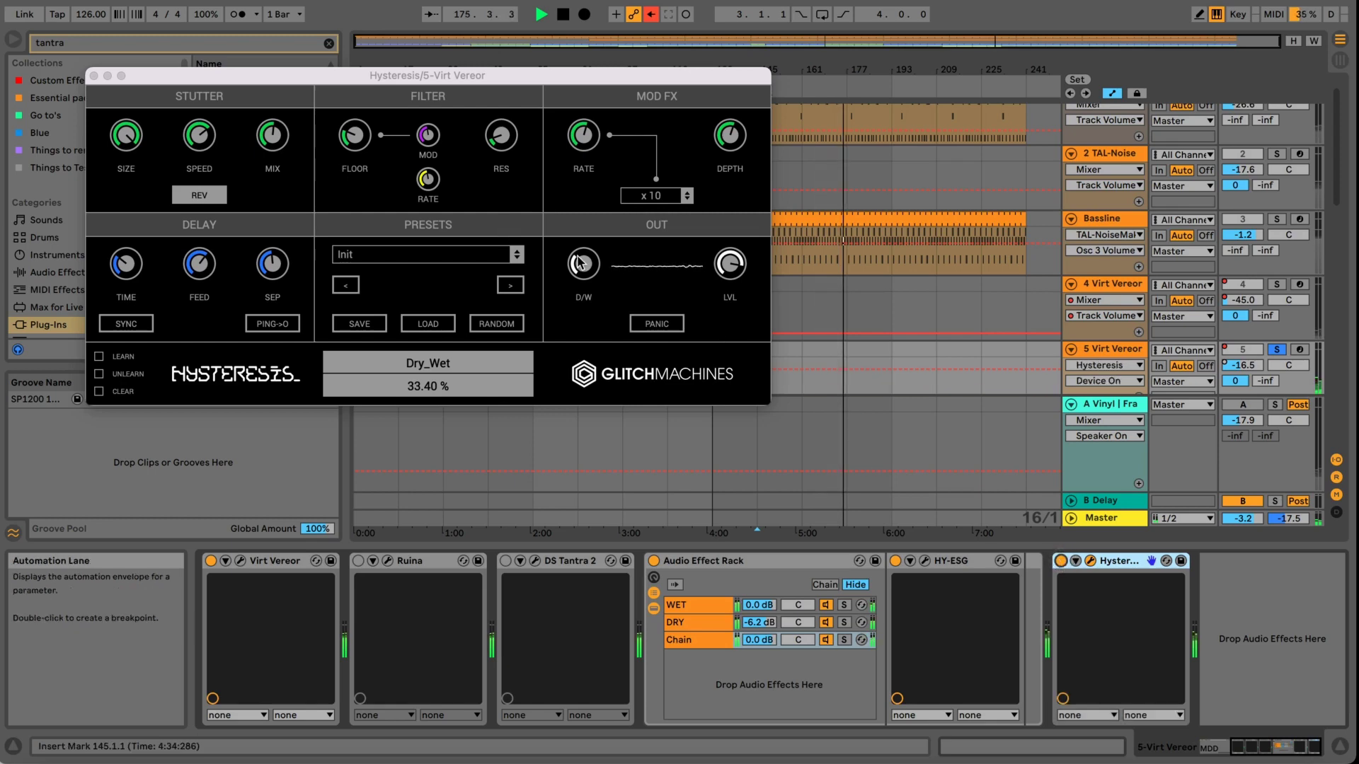
pyautogui.moveTo(581, 266); pyautogui.dragTo(575, 251)
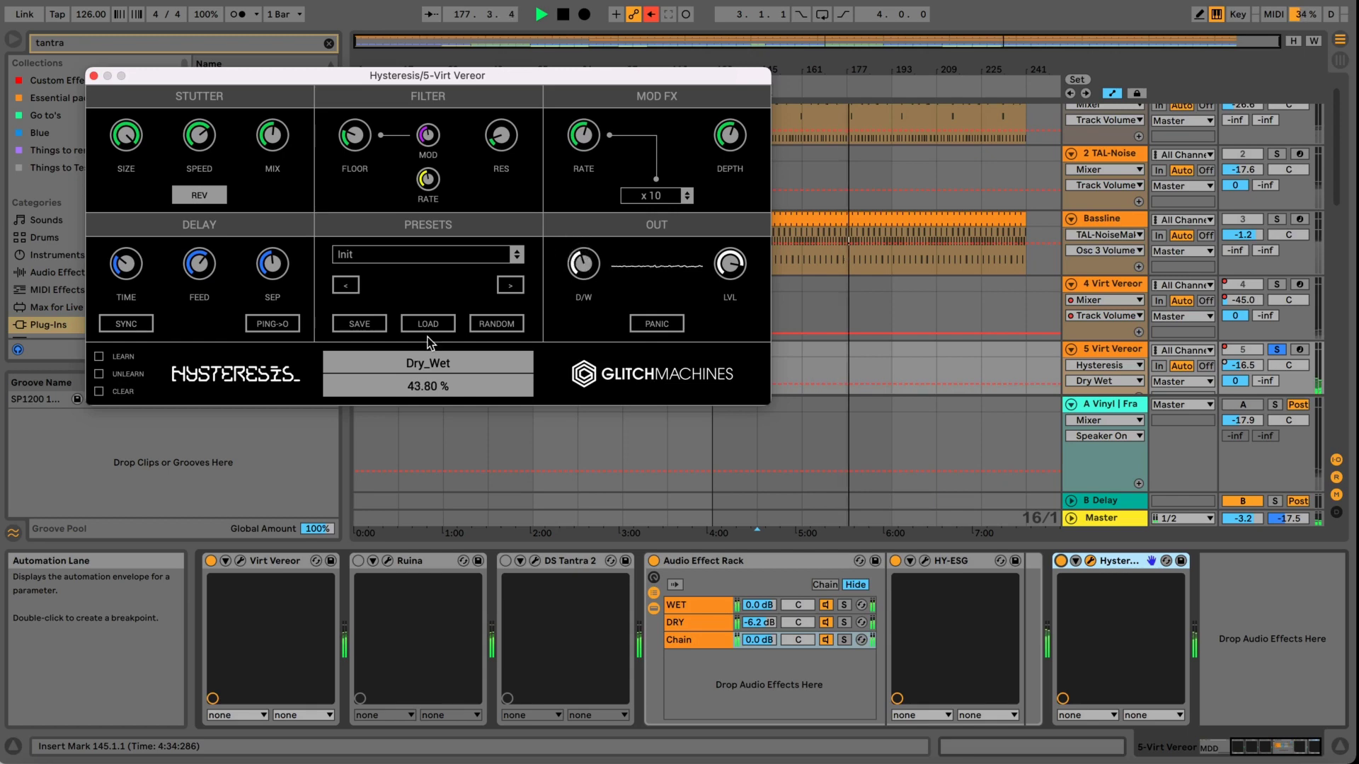
pyautogui.click(488, 323)
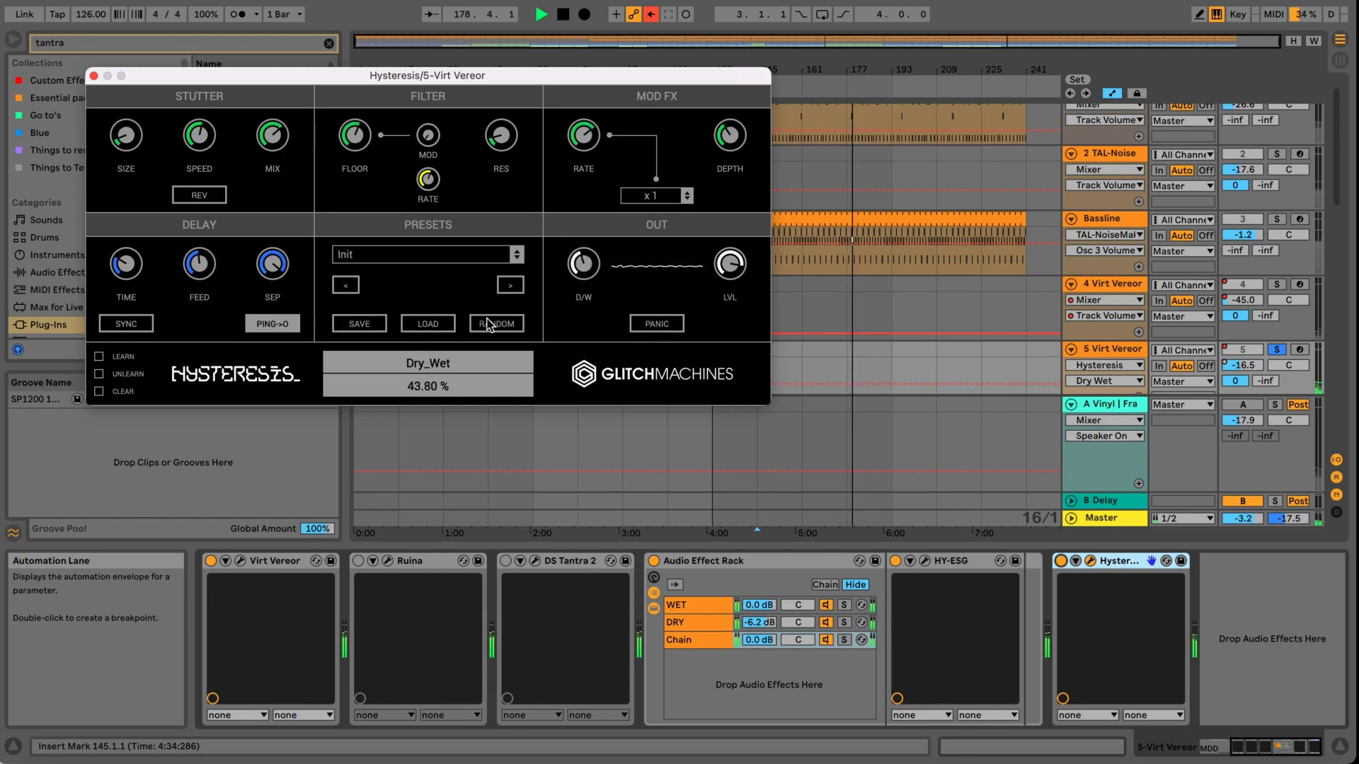
pyautogui.moveTo(584, 272); pyautogui.dragTo(583, 275)
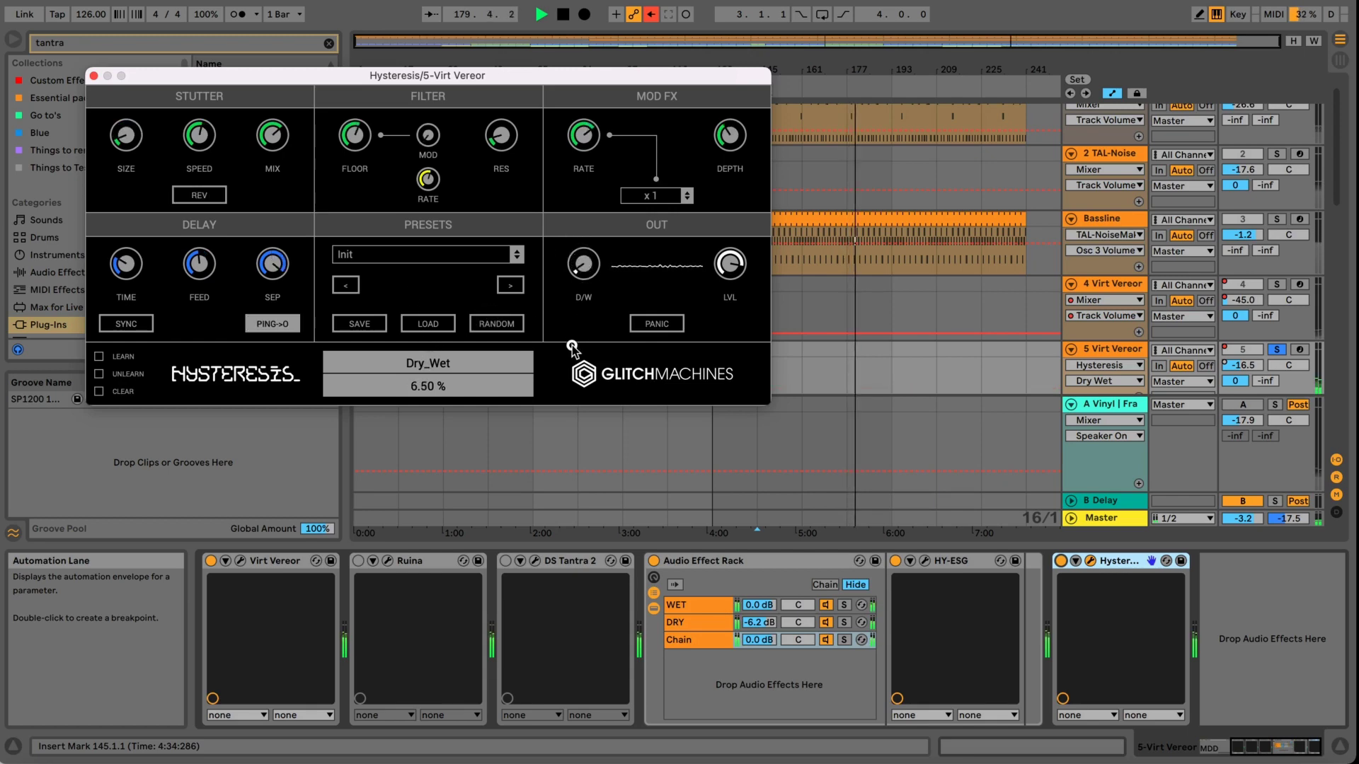
pyautogui.moveTo(572, 348); pyautogui.dragTo(572, 319)
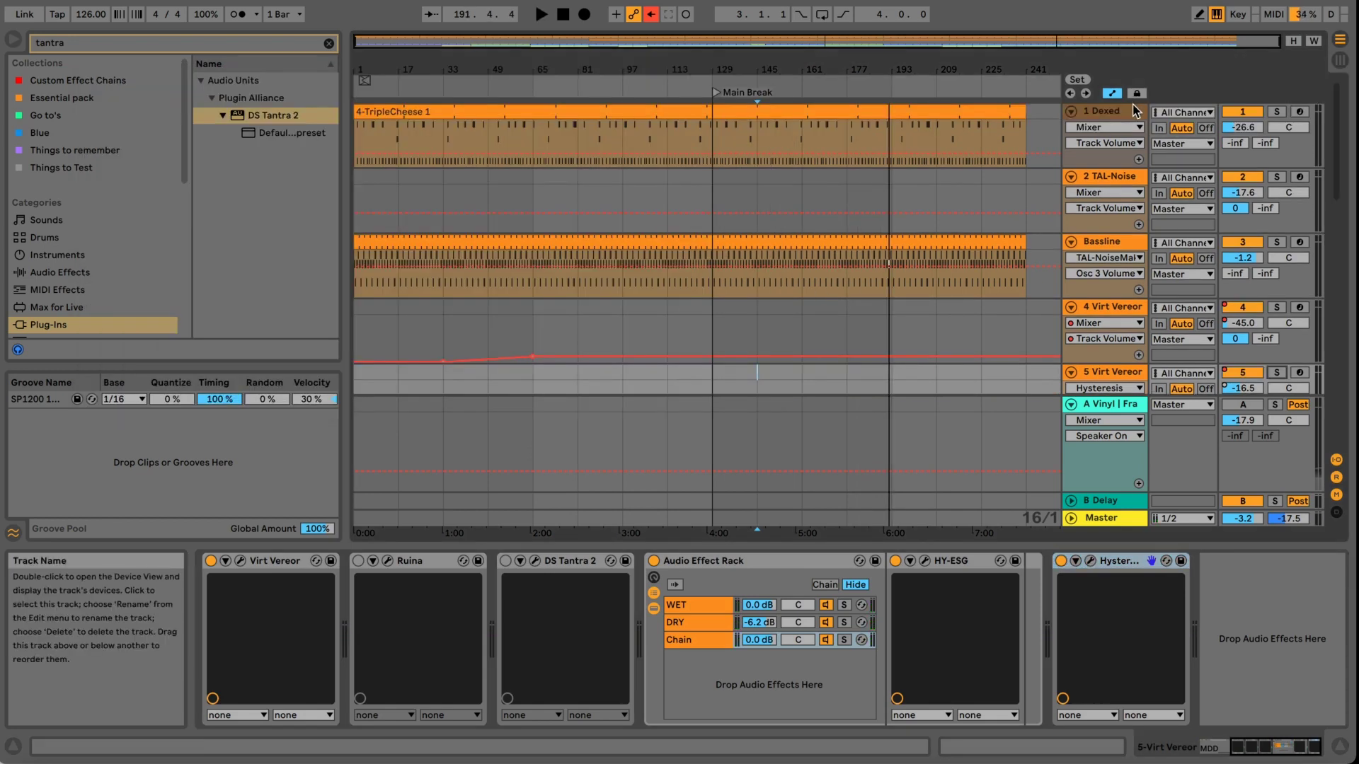
# Show the Dexed synth on the 1 Dexed track, playing the track soloed with its Slow3D Pad patch, and close it.
pyautogui.click(1132, 109)
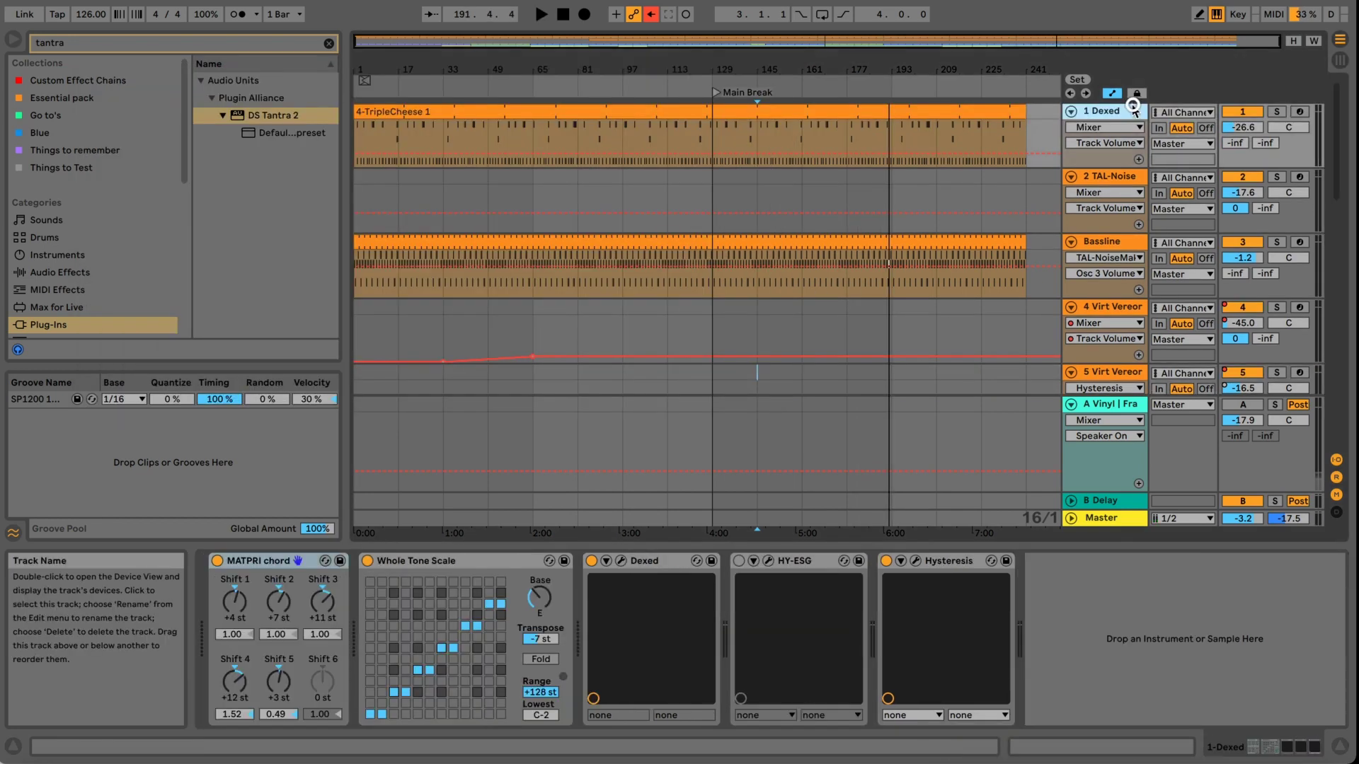
pyautogui.click(622, 561)
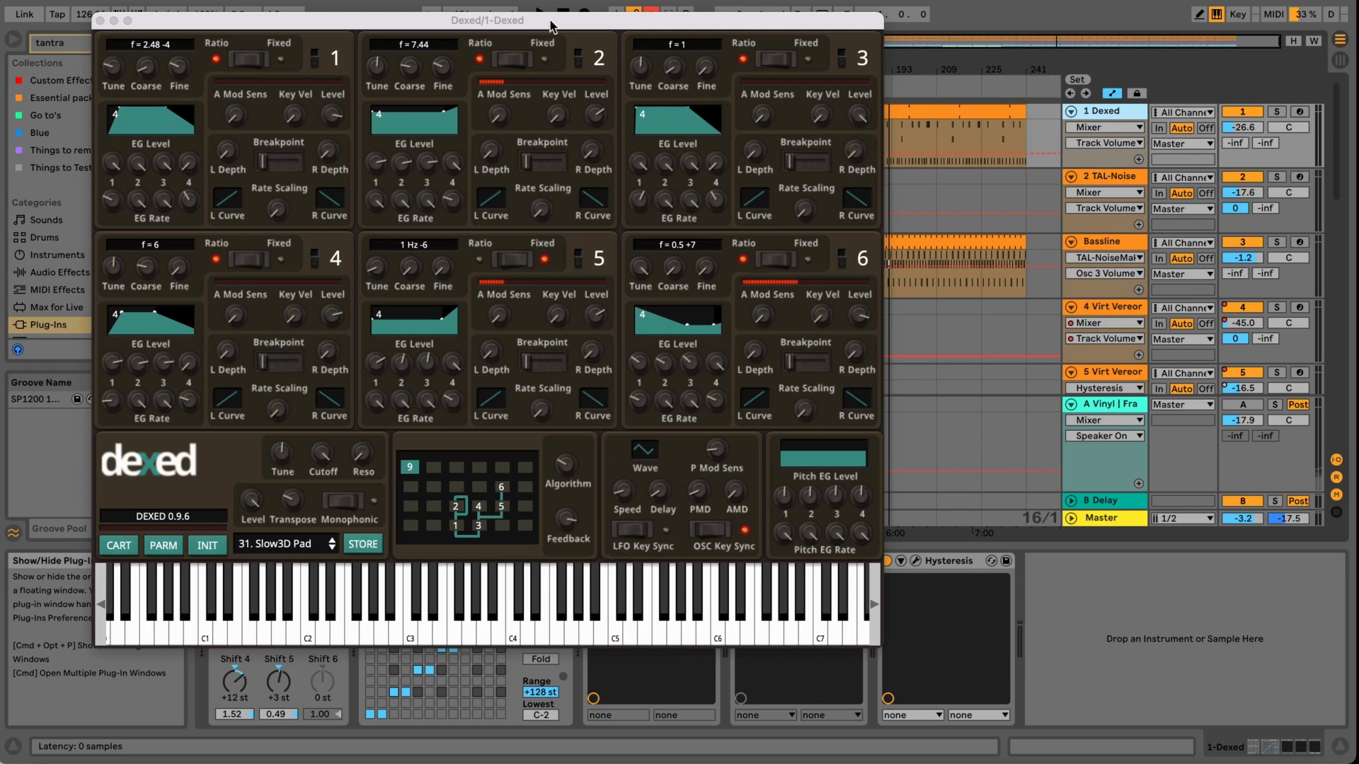
pyautogui.moveTo(550, 28); pyautogui.dragTo(439, 41)
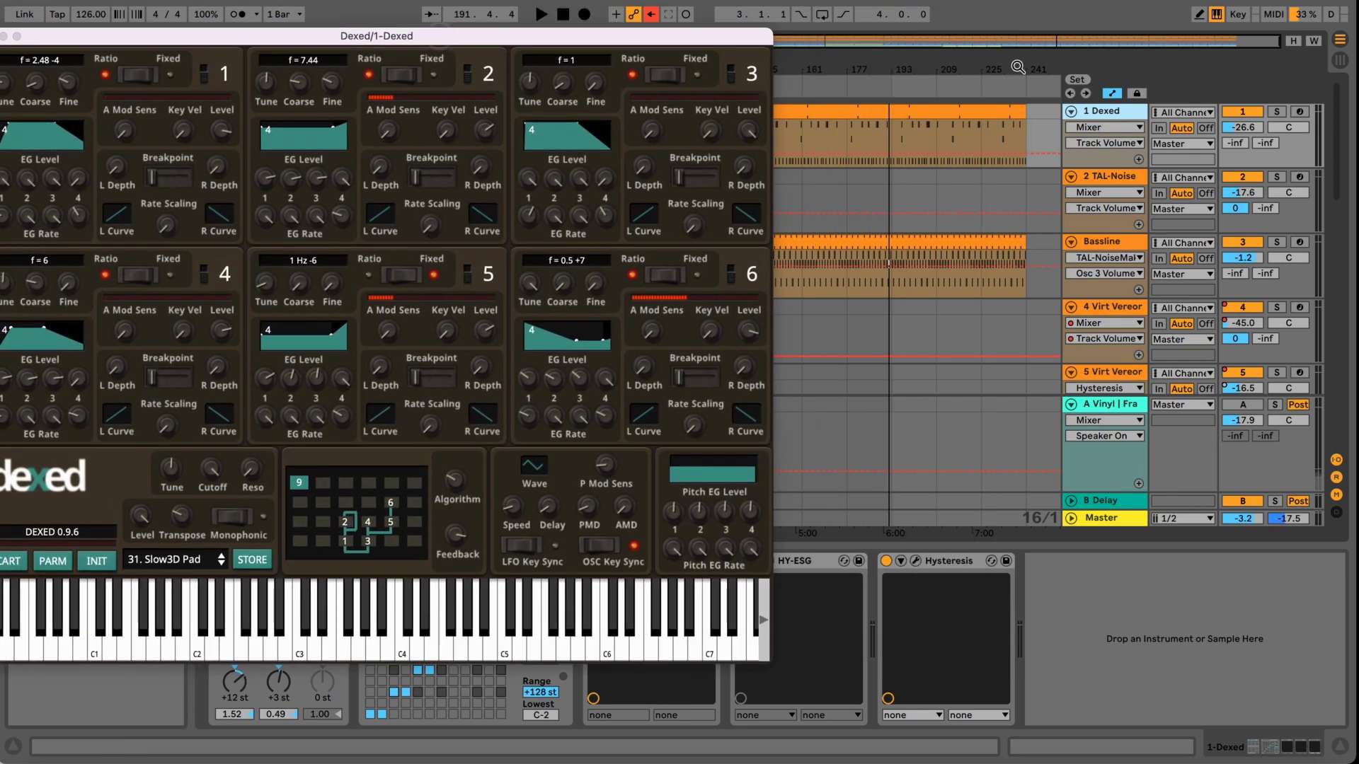
pyautogui.click(1275, 113)
pyautogui.moveTo(728, 37); pyautogui.dragTo(818, 15)
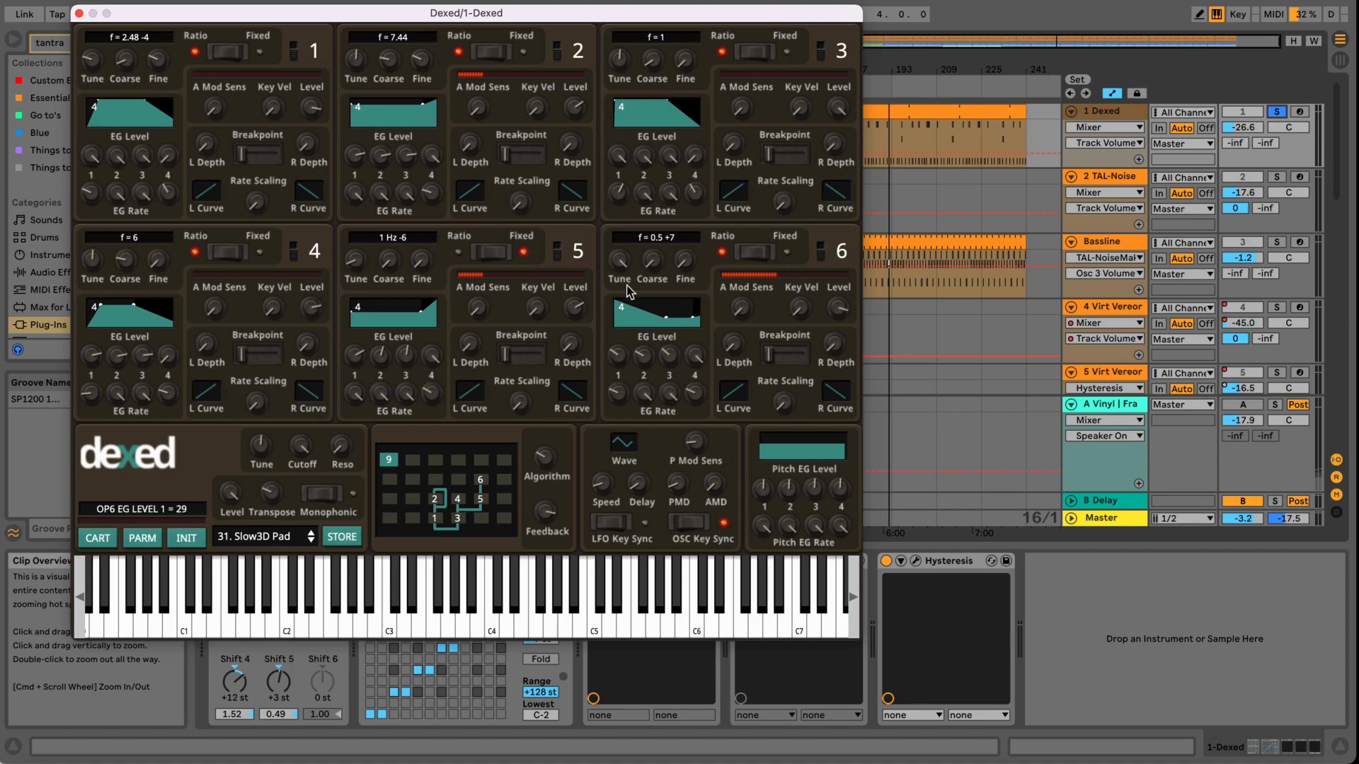
pyautogui.moveTo(543, 18); pyautogui.dragTo(651, 3)
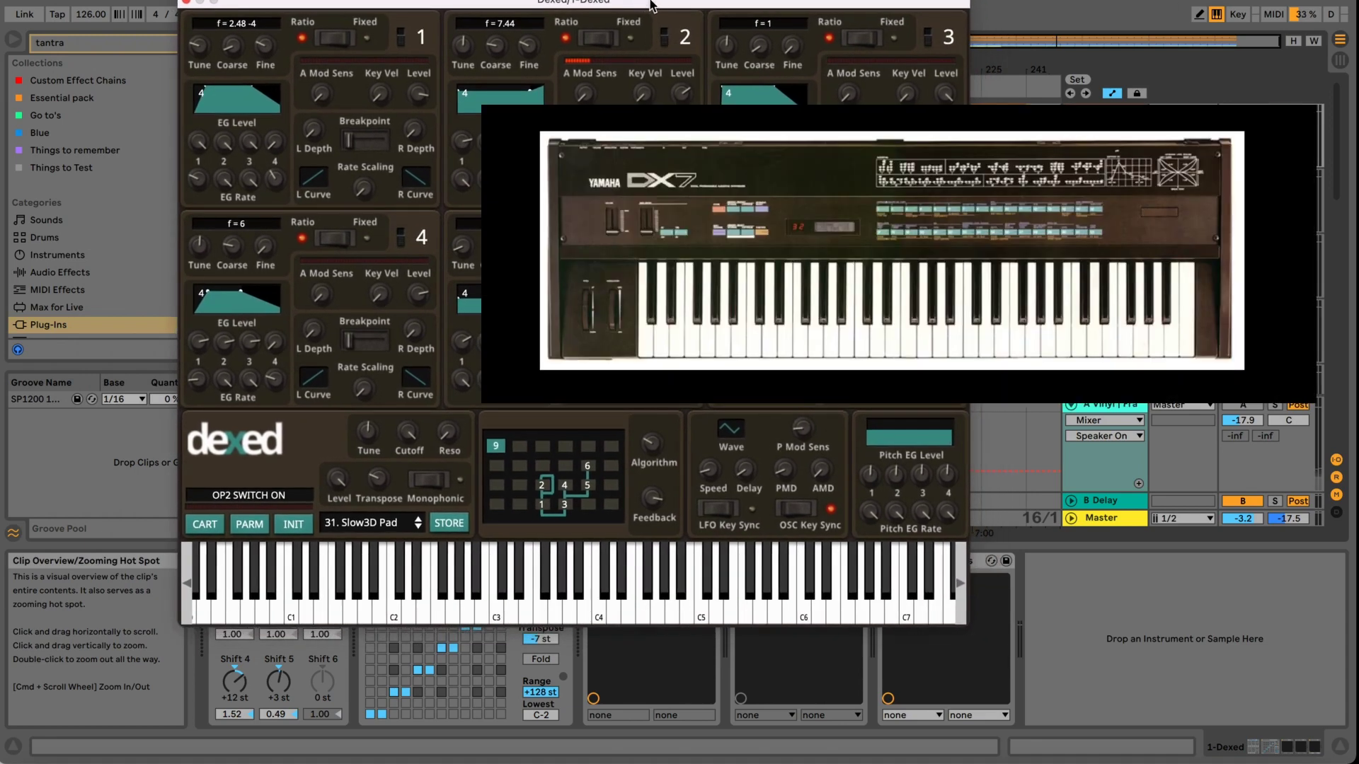
pyautogui.moveTo(651, 3); pyautogui.dragTo(587, 38)
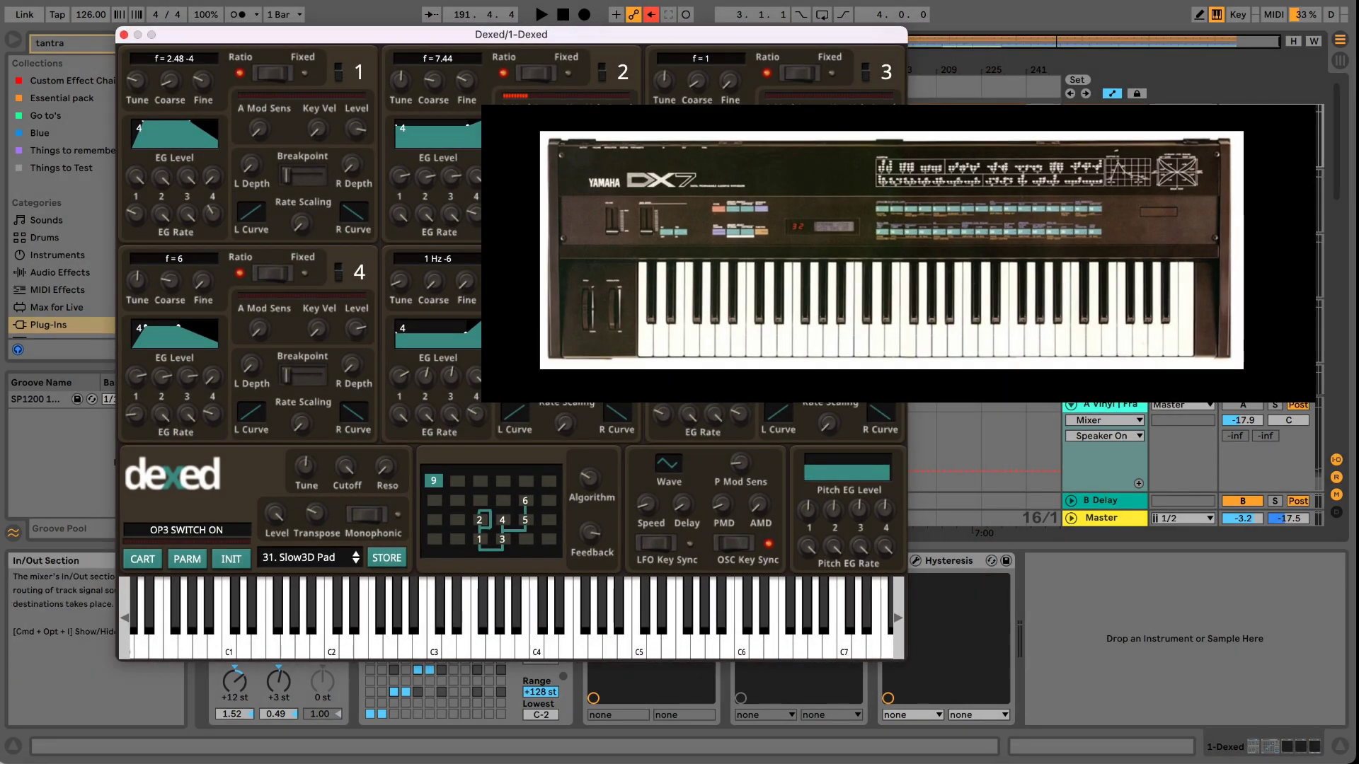
pyautogui.press('space')
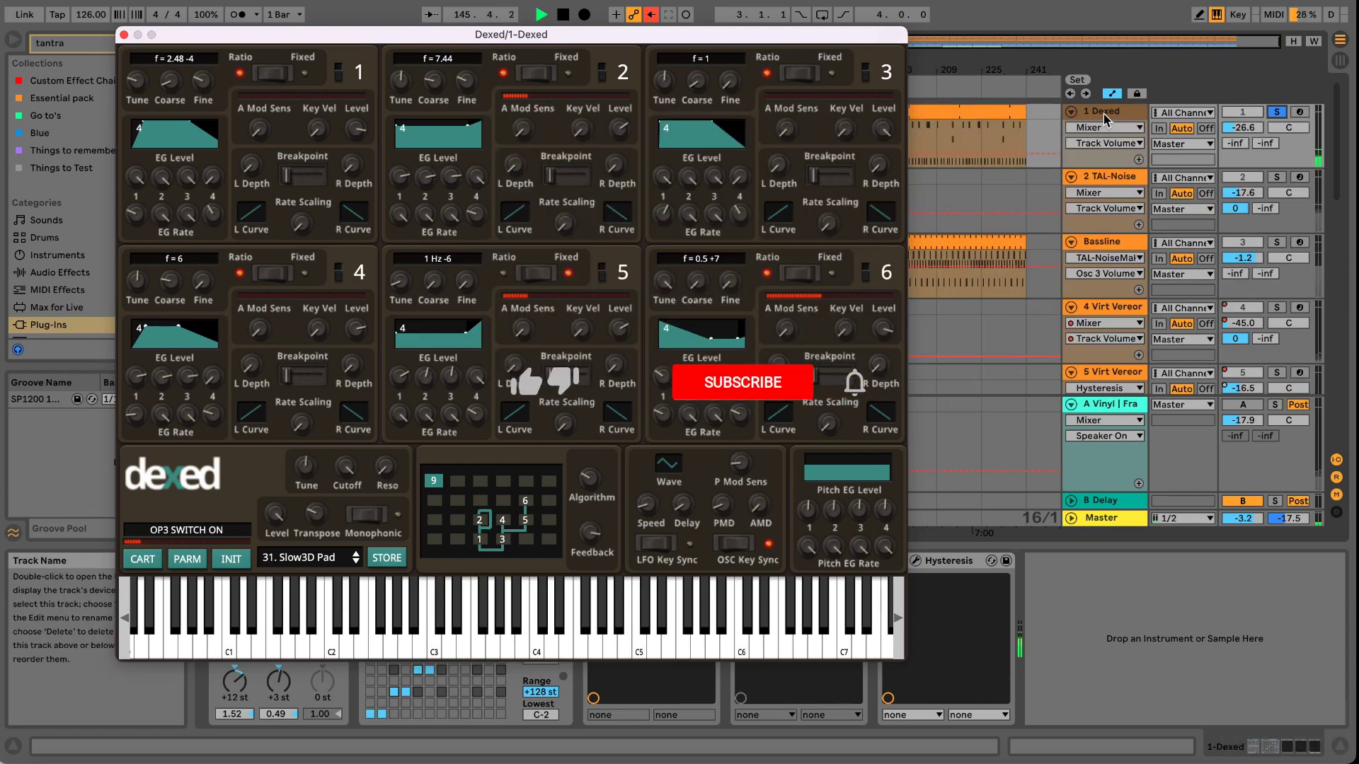
pyautogui.click(124, 35)
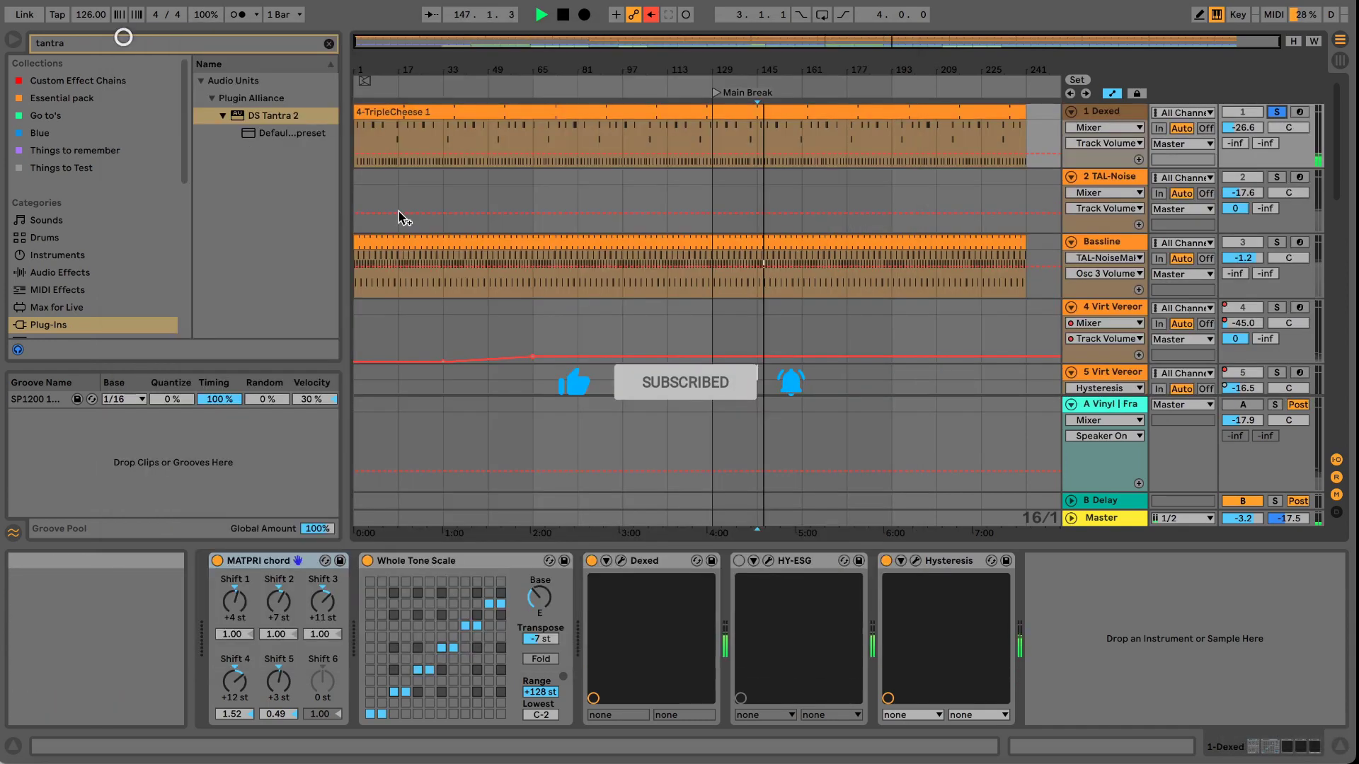
# Open Hysteresis on the 1 Dexed track and bypass and re-enable it to compare the sound.
pyautogui.click(915, 560)
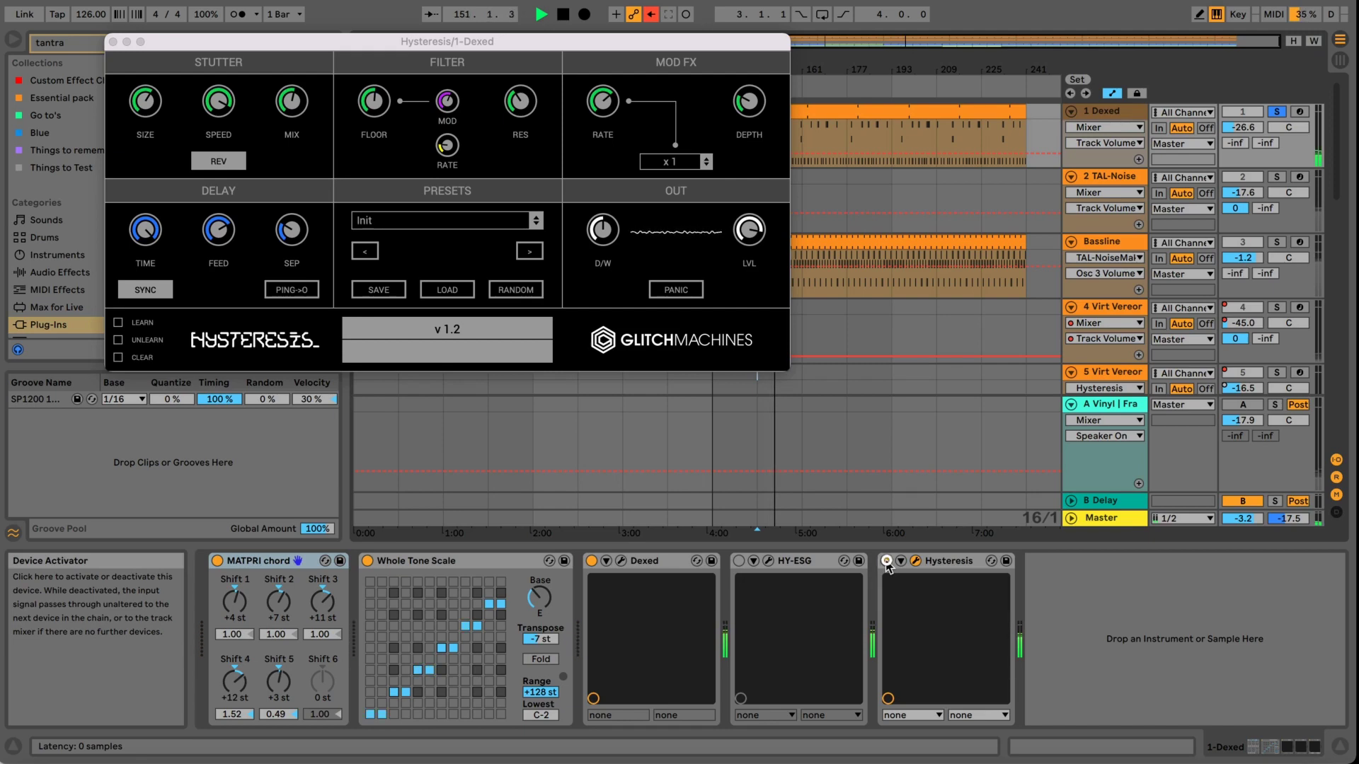
pyautogui.click(886, 561)
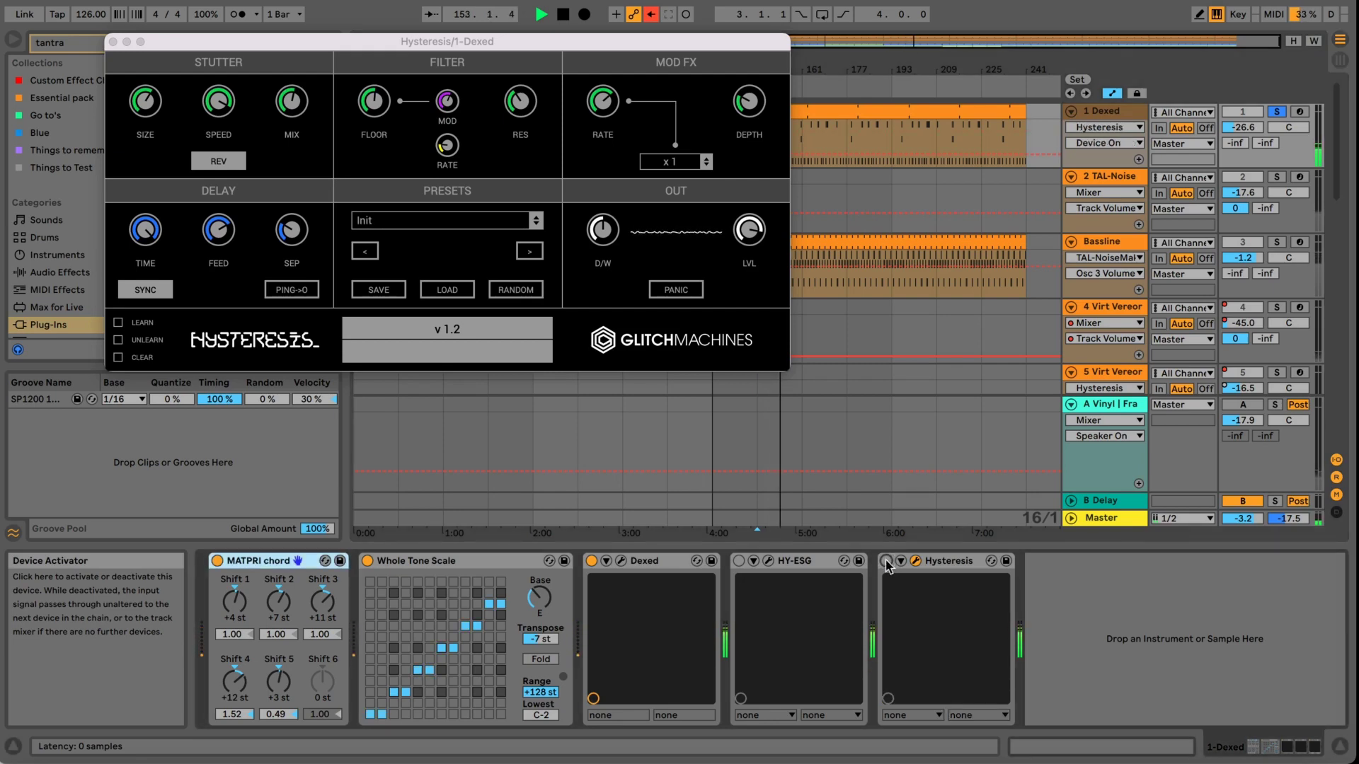
pyautogui.click(886, 561)
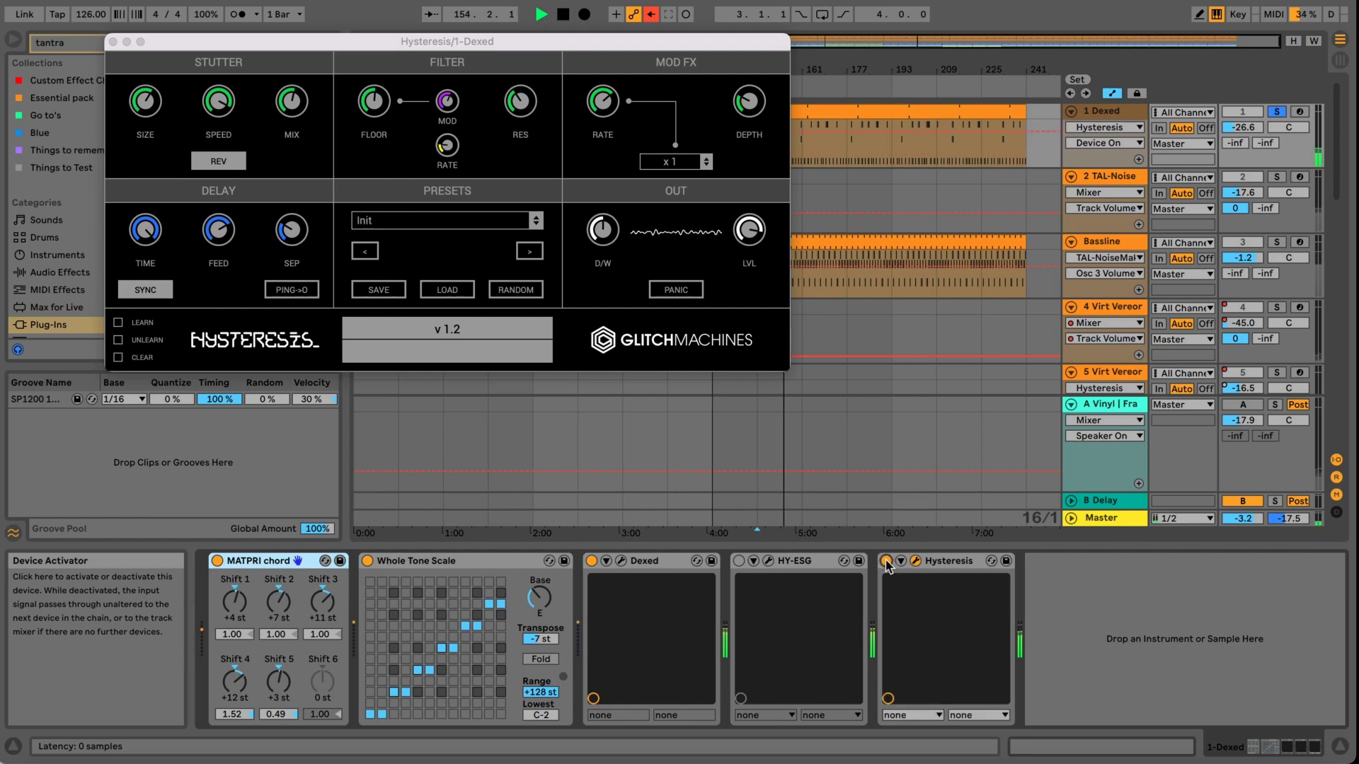
# Unsolo the 1 Dexed track, set its volume to -24.6 dB, and compare the full mix with the track muted and unmuted.
pyautogui.click(1277, 111)
pyautogui.press('space')
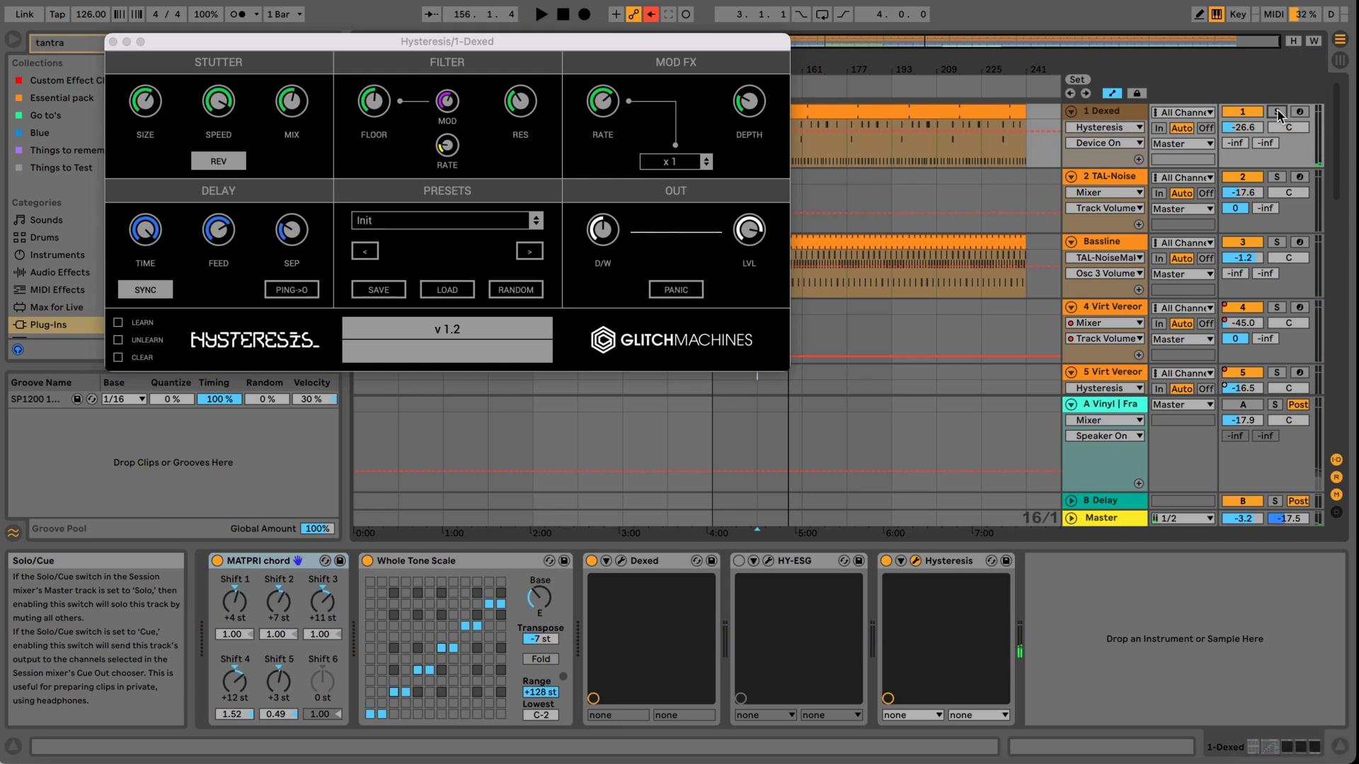
pyautogui.press('space')
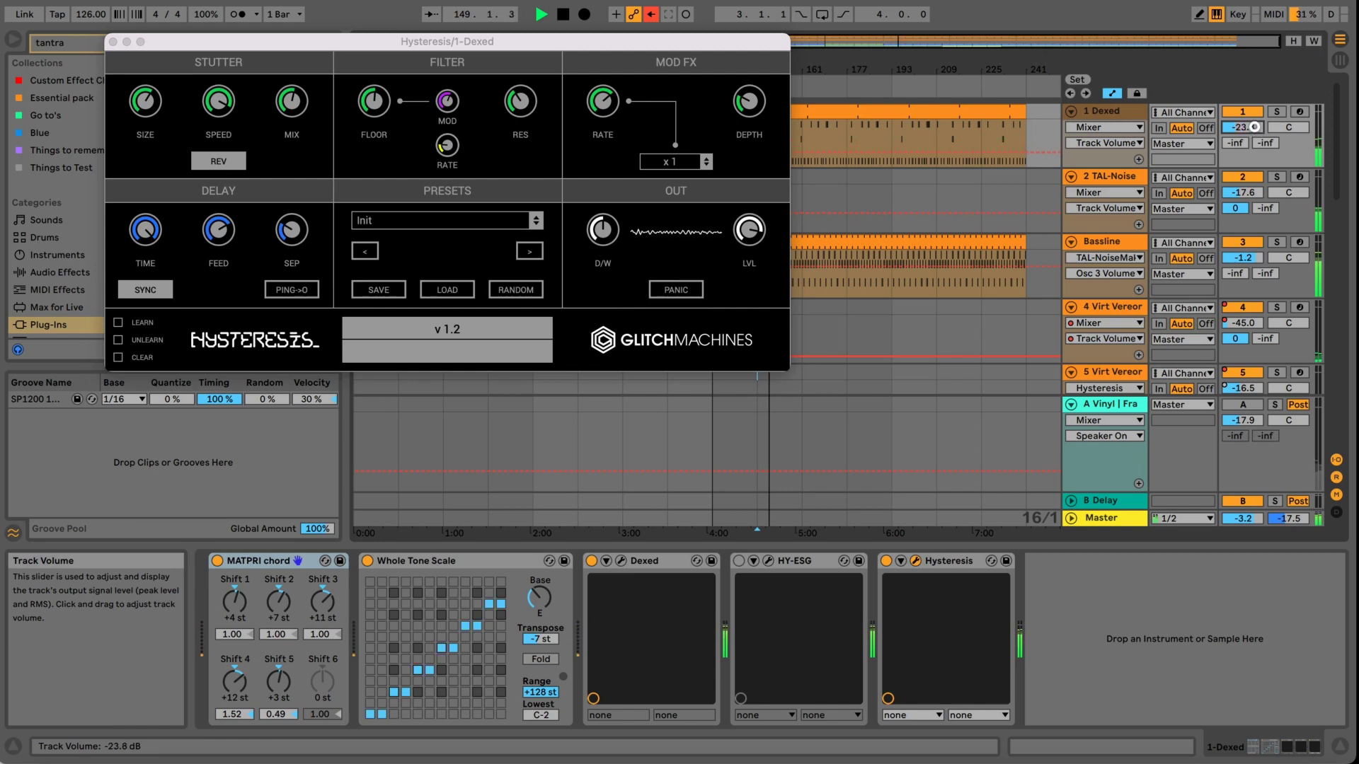
pyautogui.click(1251, 112)
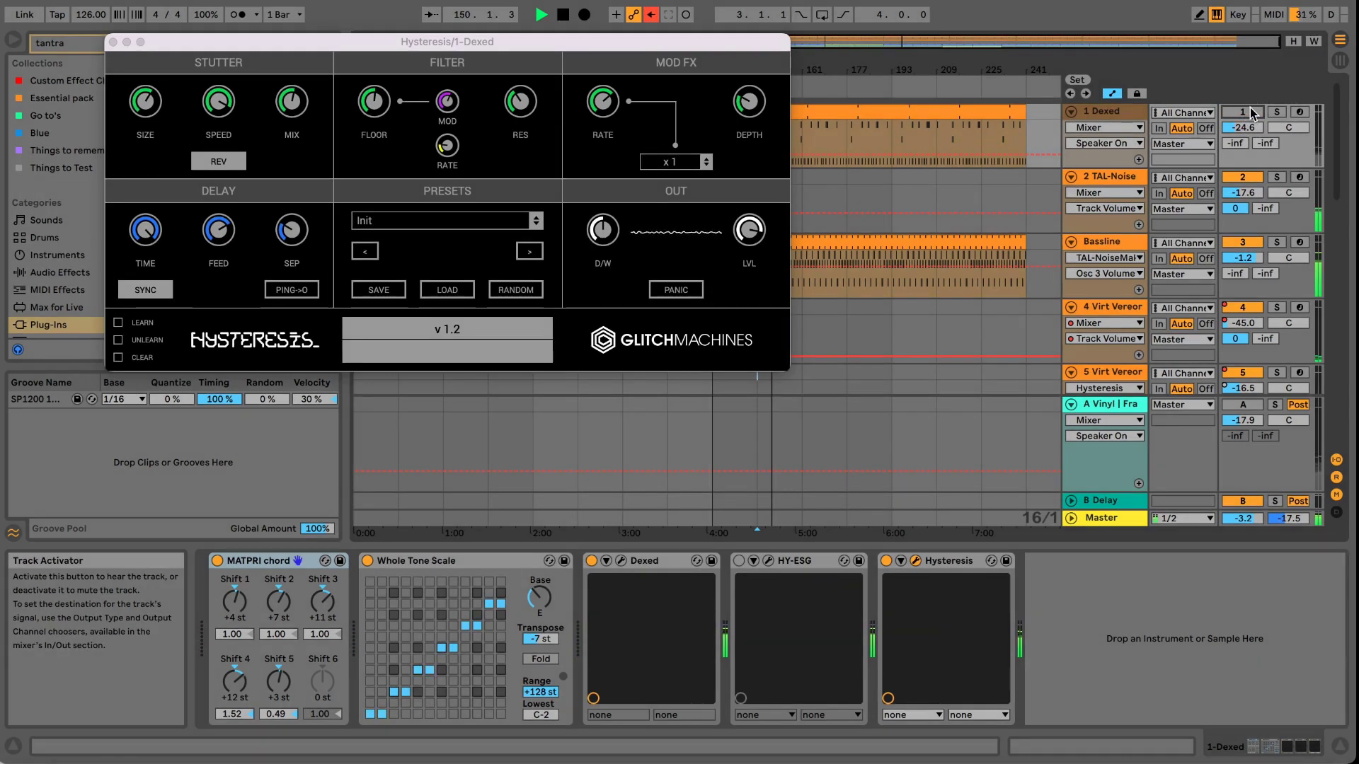
pyautogui.click(1251, 115)
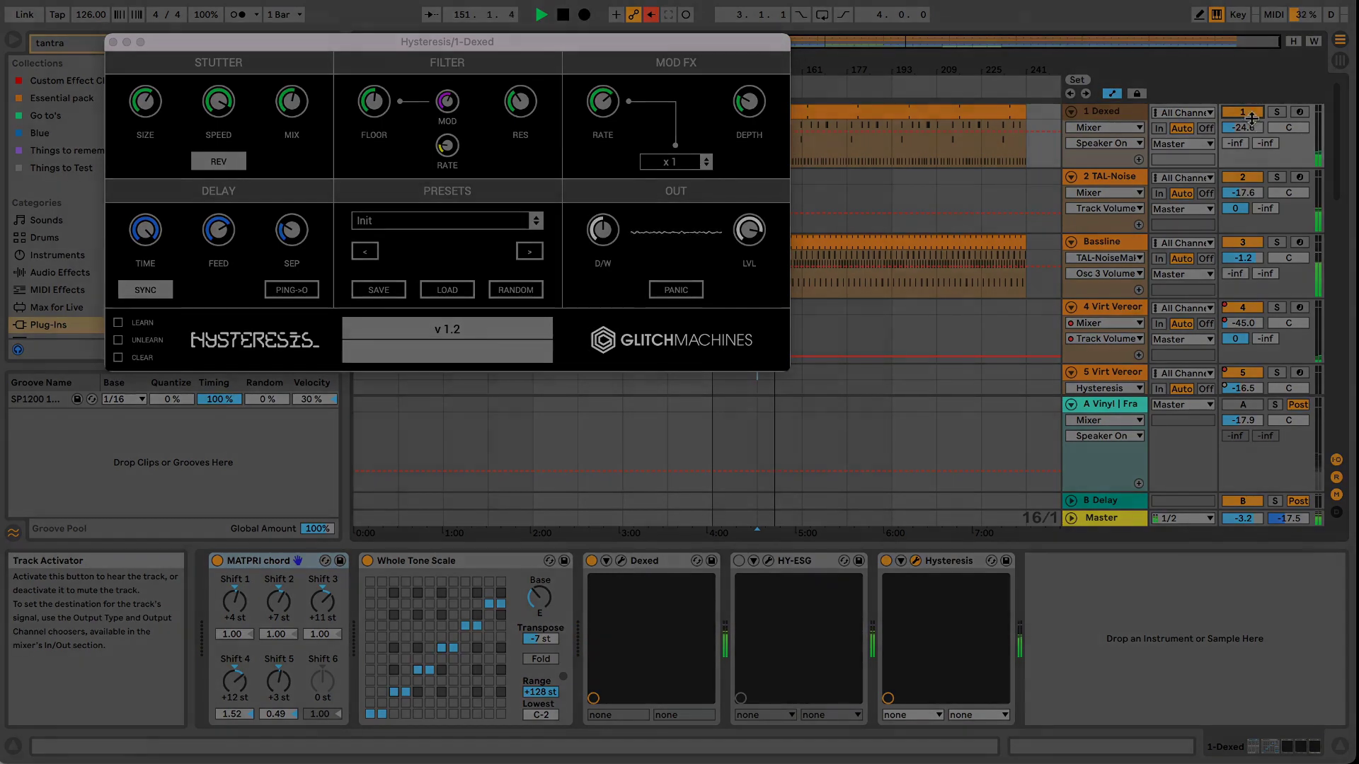
pyautogui.moveTo(1251, 129); pyautogui.dragTo(1251, 121)
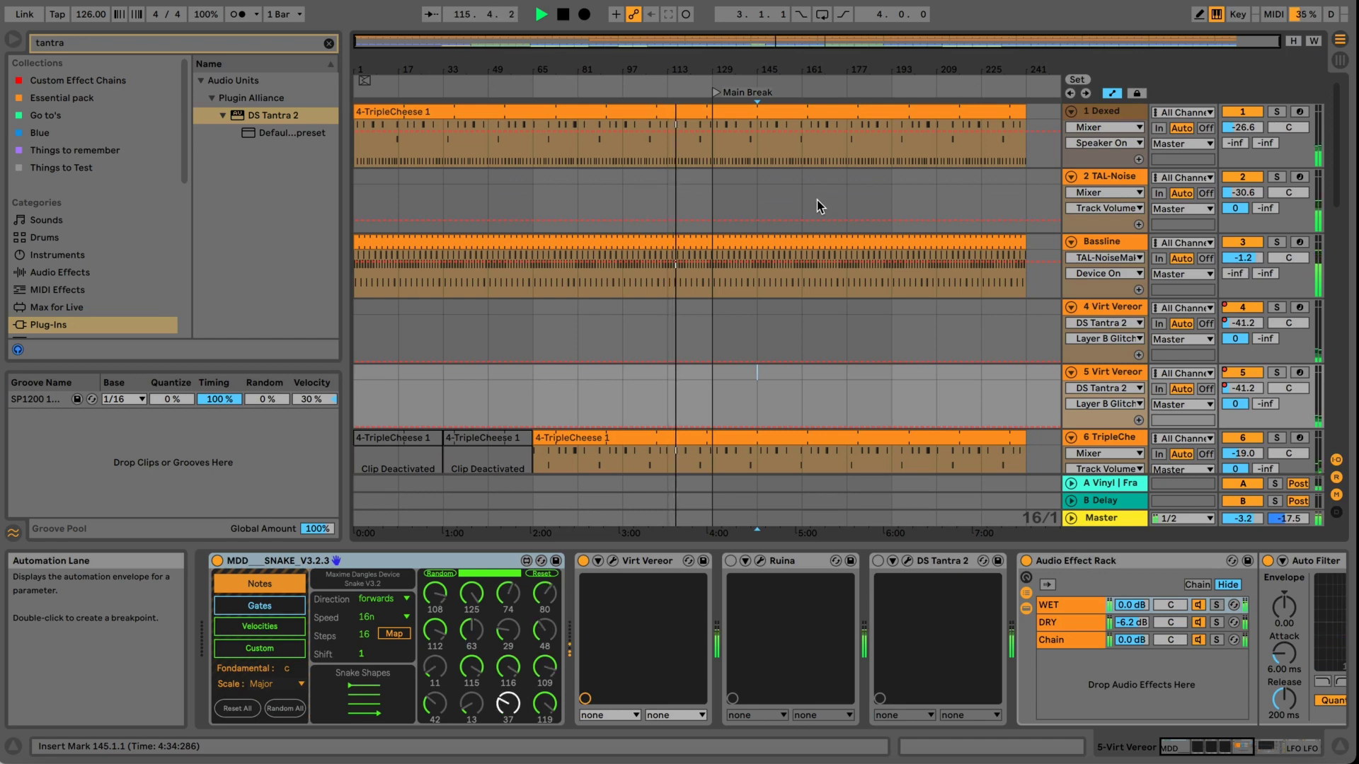
# Stop playback and go through the Audio Effect Rack's chains on the 5 Virt Vereor track to show HY-ESG on the Chain chain.
pyautogui.press('space')
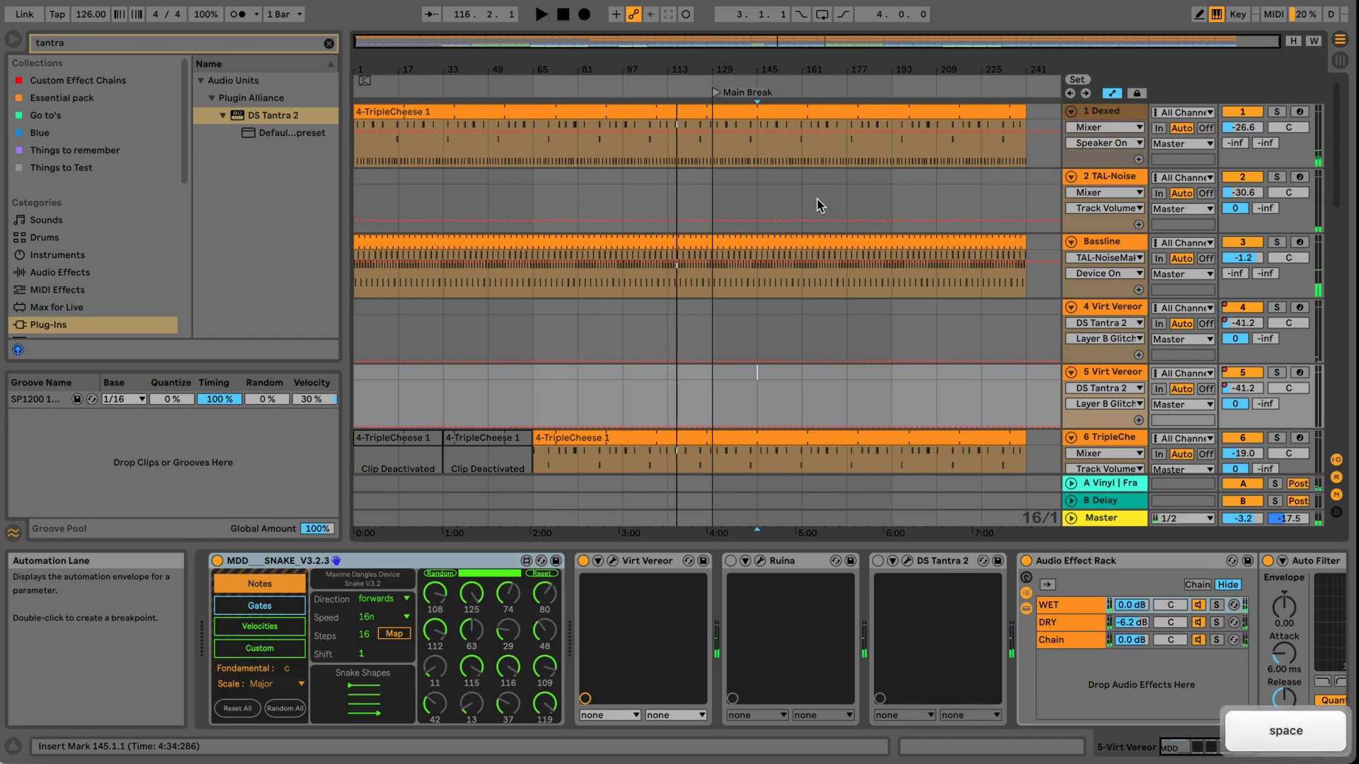
pyautogui.click(1252, 748)
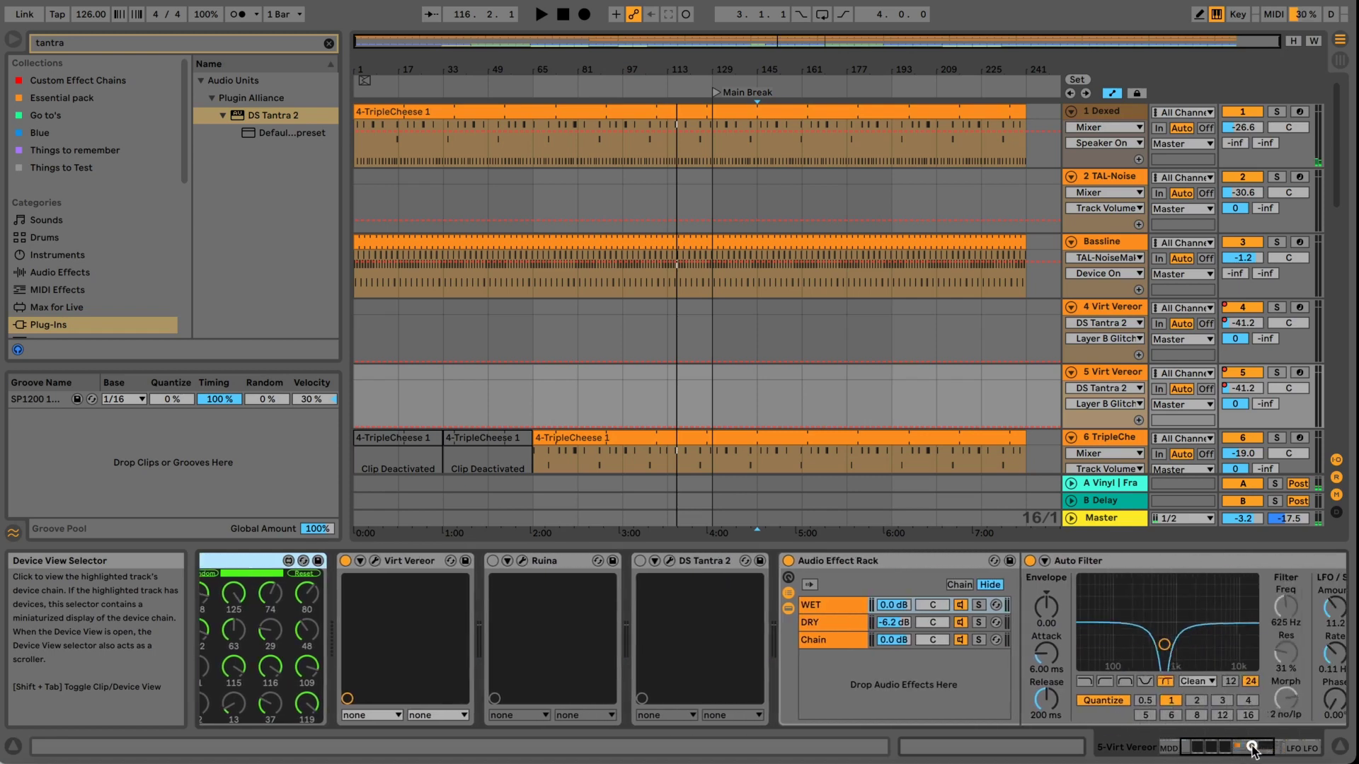
pyautogui.click(1137, 373)
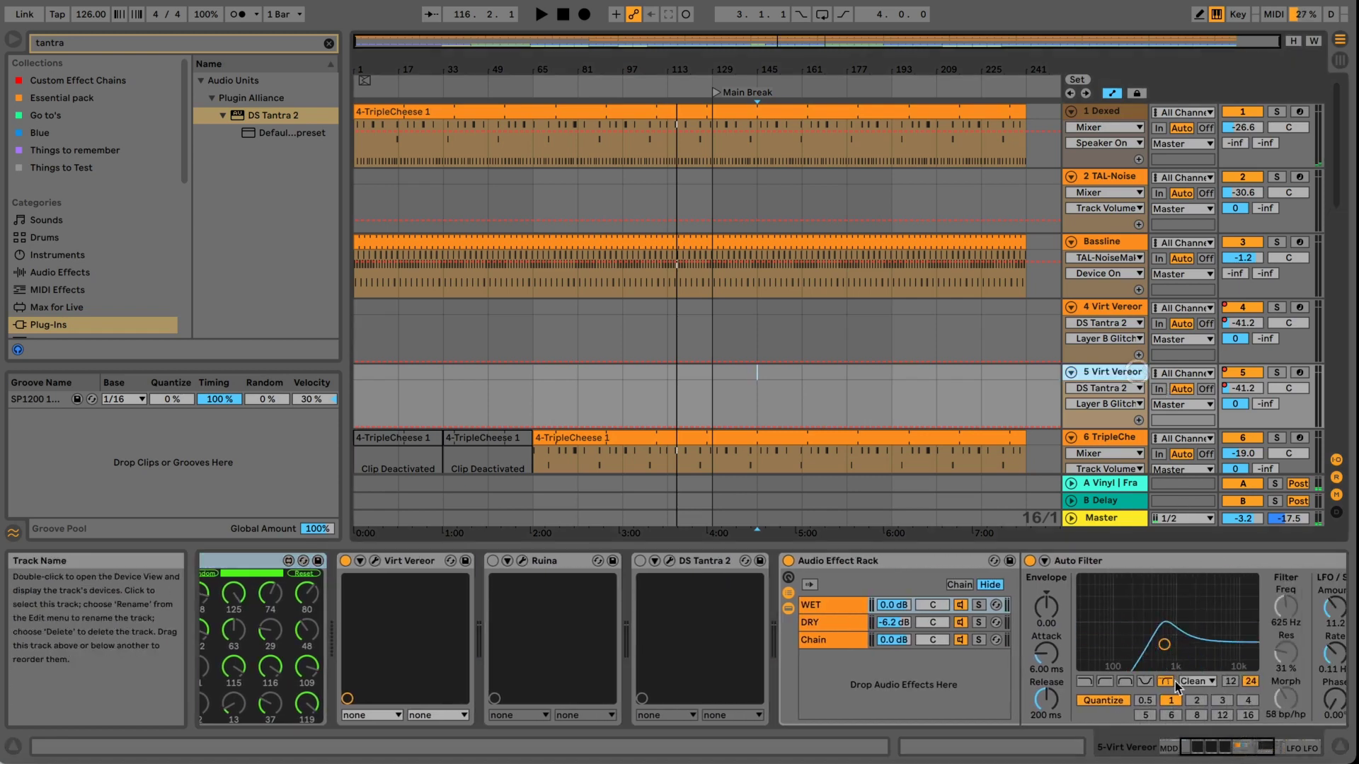
pyautogui.click(1195, 748)
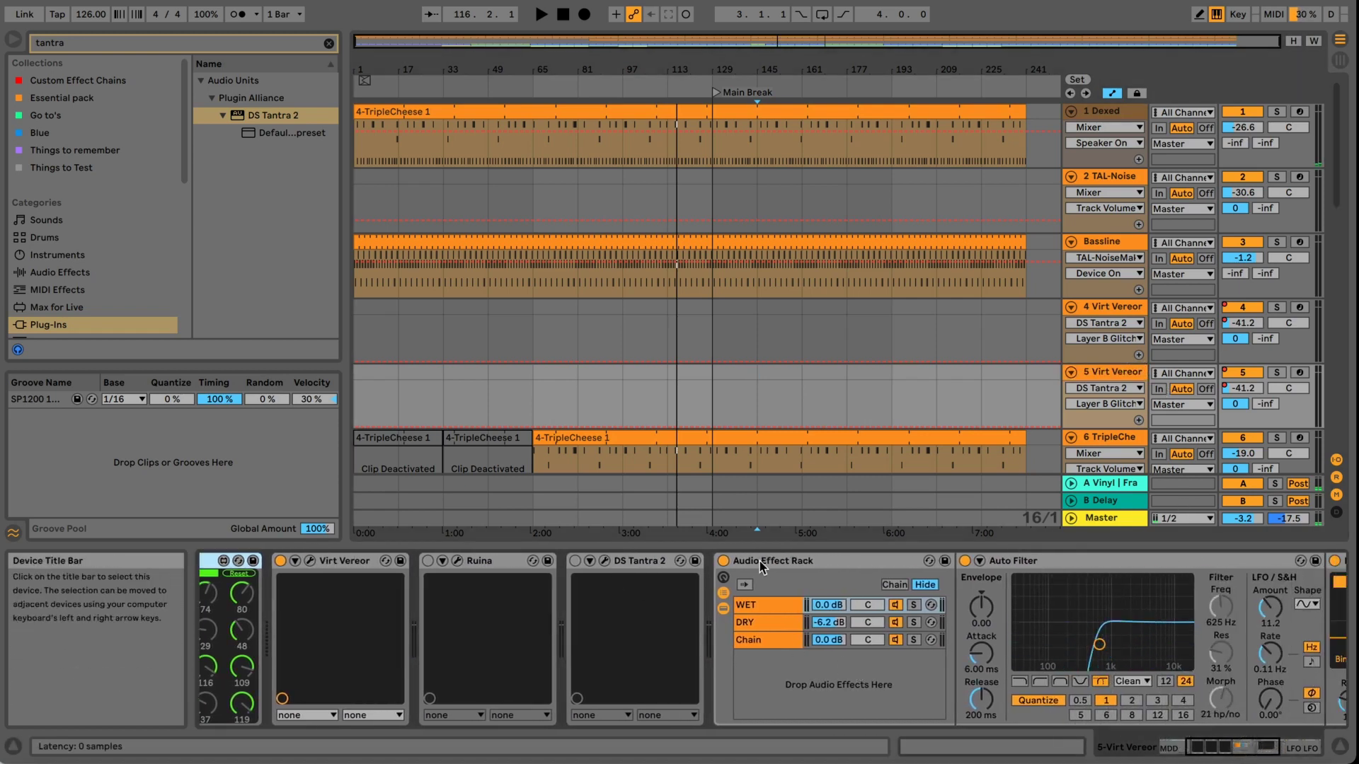
pyautogui.click(771, 605)
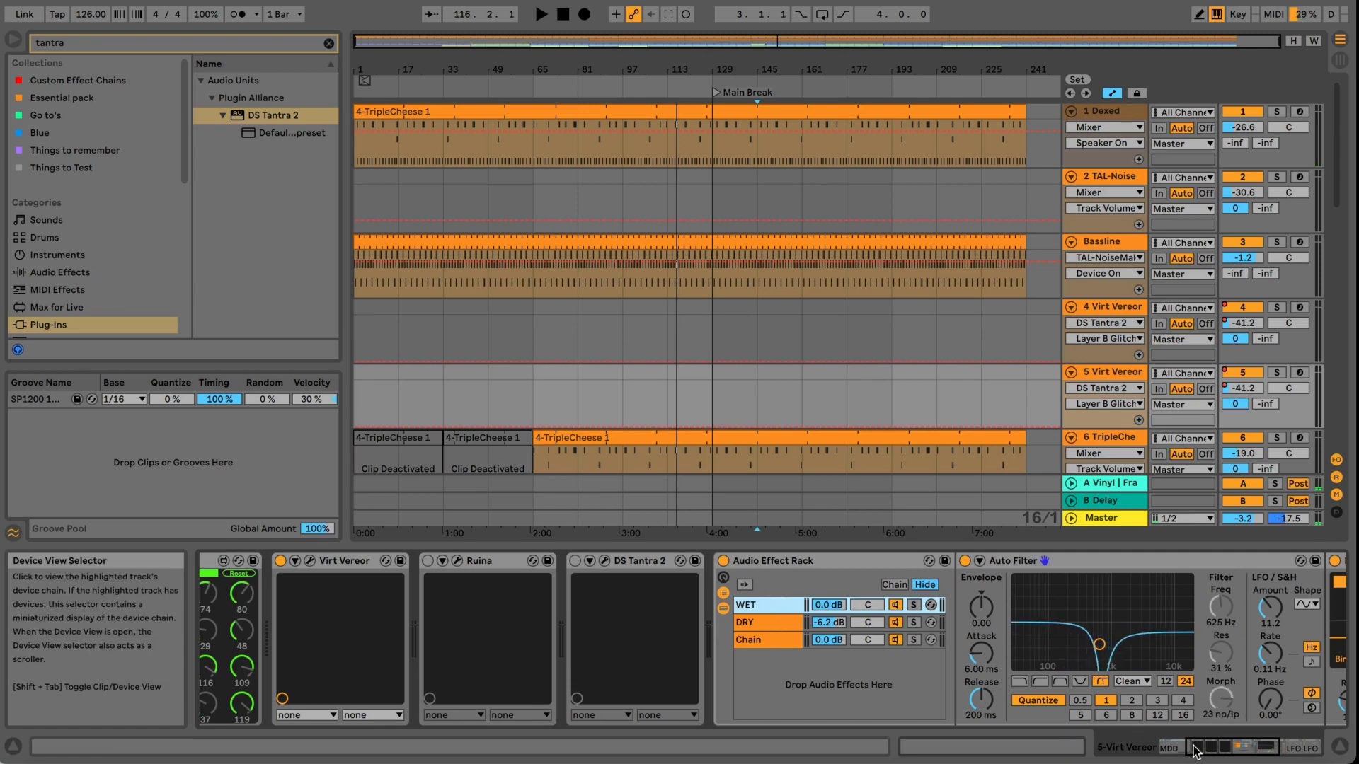
pyautogui.moveTo(1193, 746); pyautogui.dragTo(1226, 746)
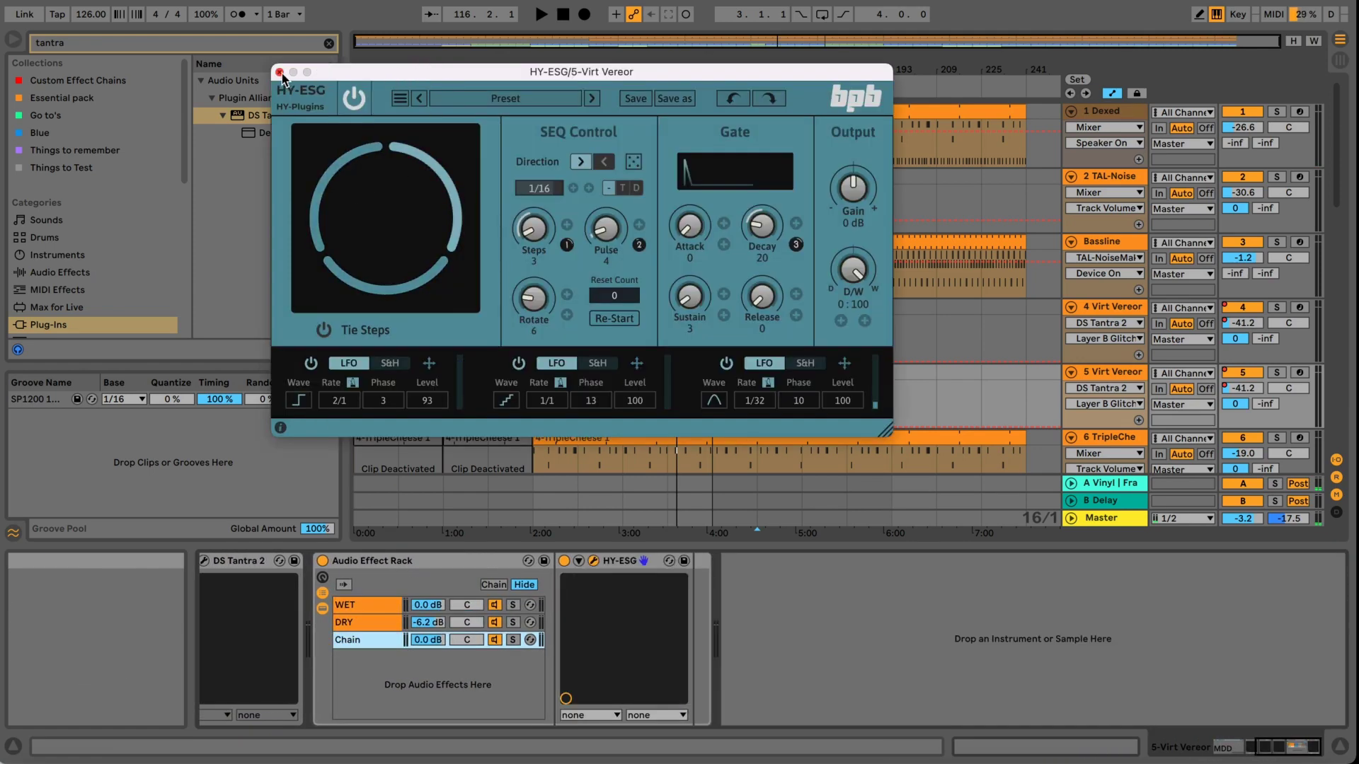
# Solo the 5 Virt Vereor track, play it briefly with HY-ESG open, and bring the start of its device chain into view.
pyautogui.click(1275, 373)
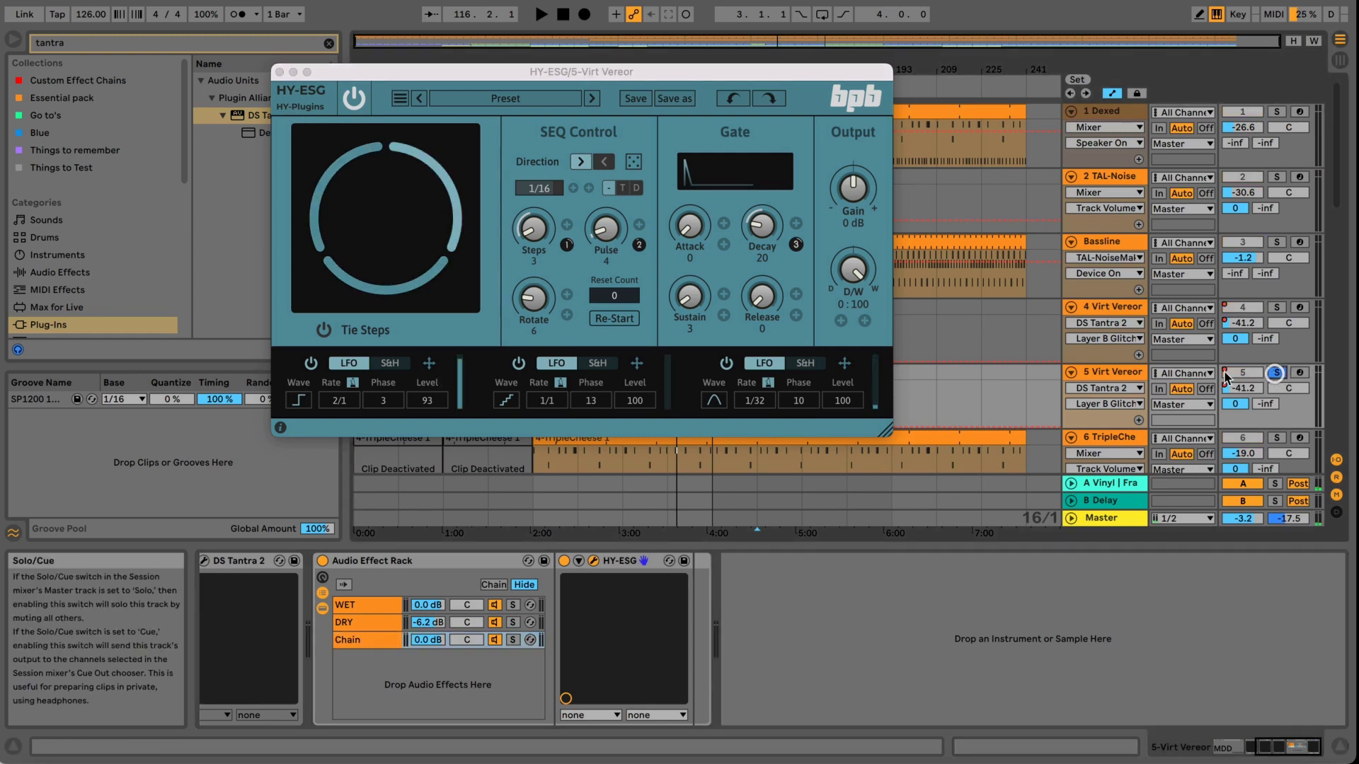
pyautogui.press('space')
pyautogui.click(928, 1)
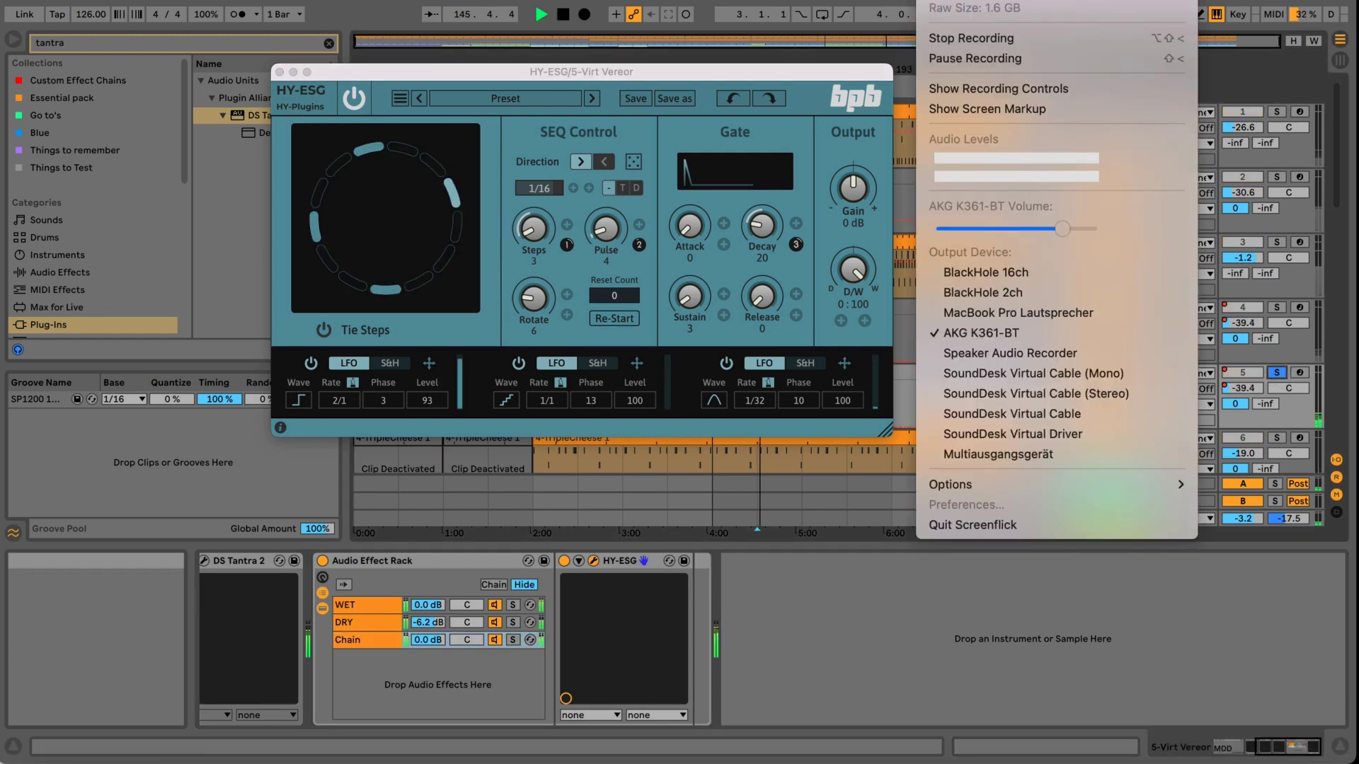
pyautogui.press('Escape')
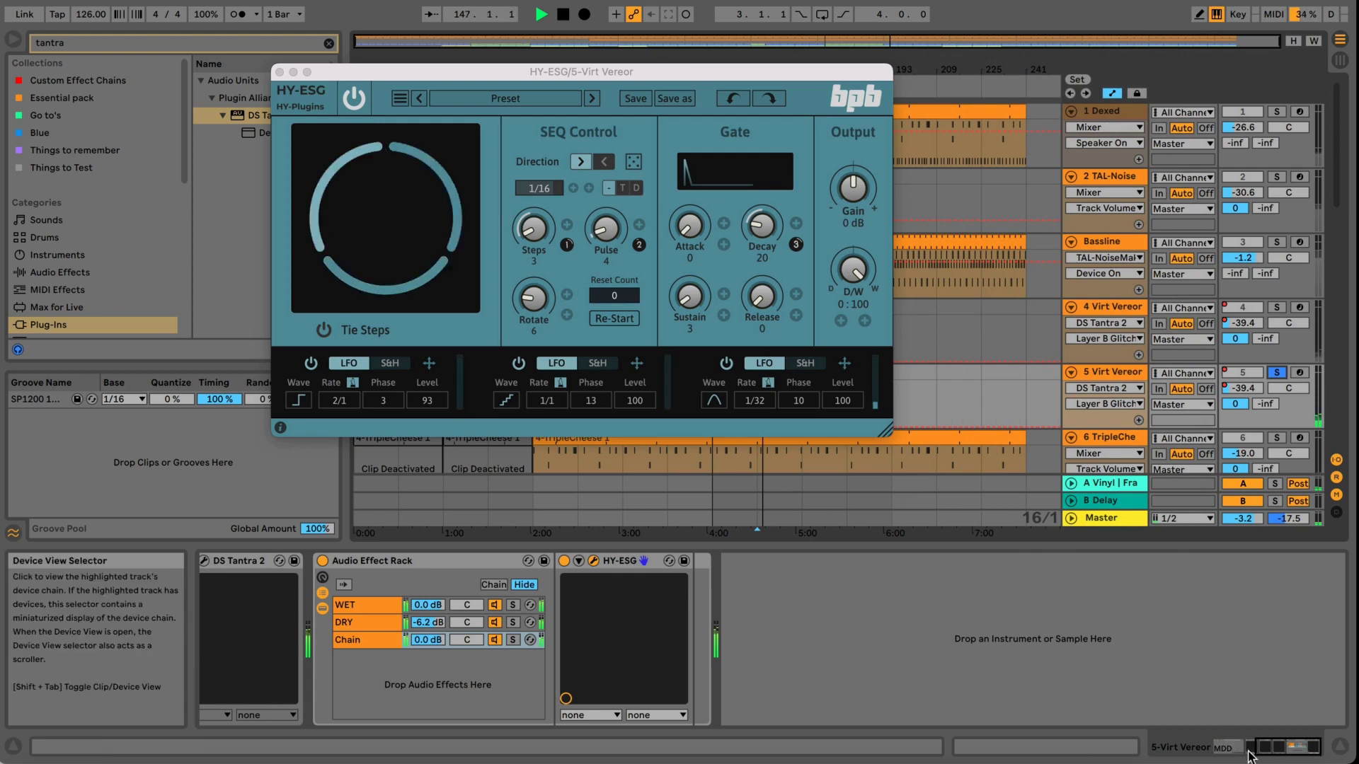
pyautogui.click(1249, 756)
pyautogui.press('space')
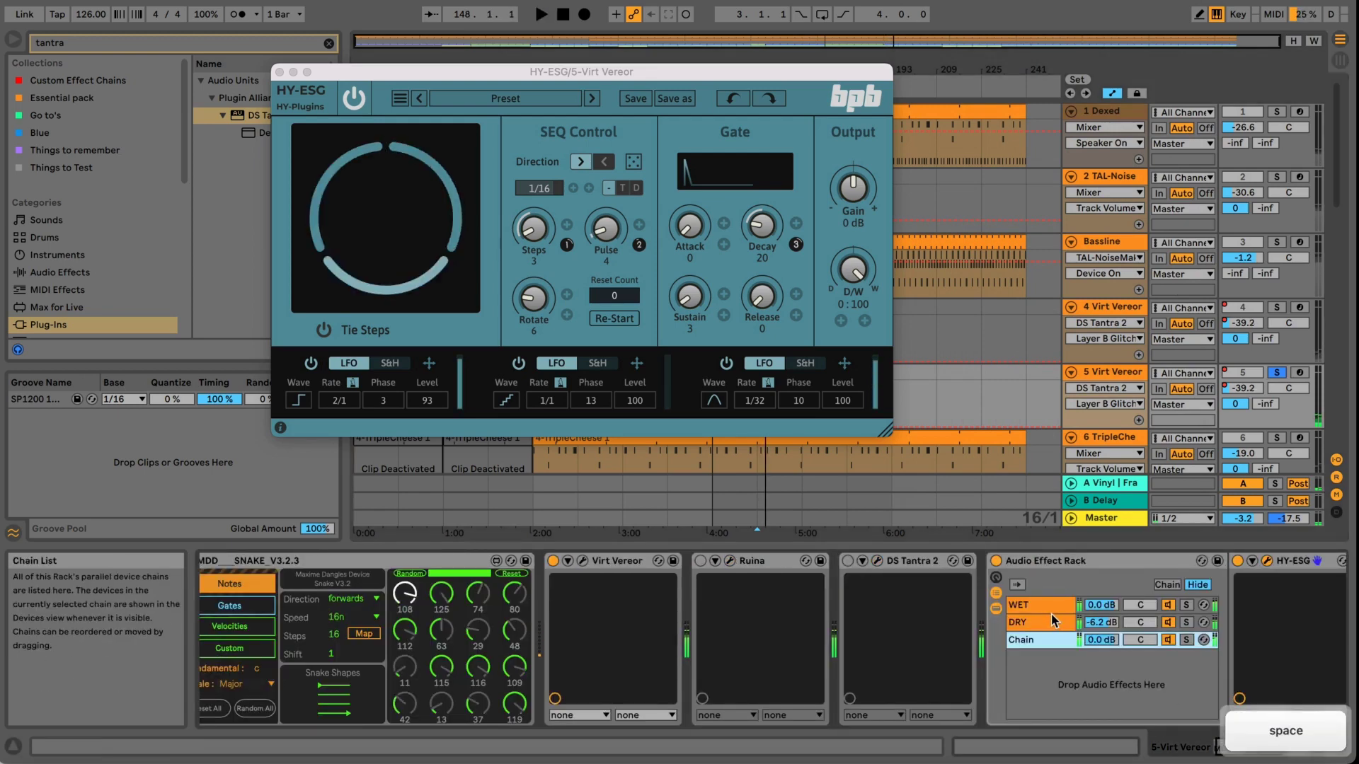
# Play the soloed 5 Virt Vereor track with DS Tantra 2 enabled, show the Virt Vereor synth, and compare with DS Tantra 2 disabled.
pyautogui.click(849, 562)
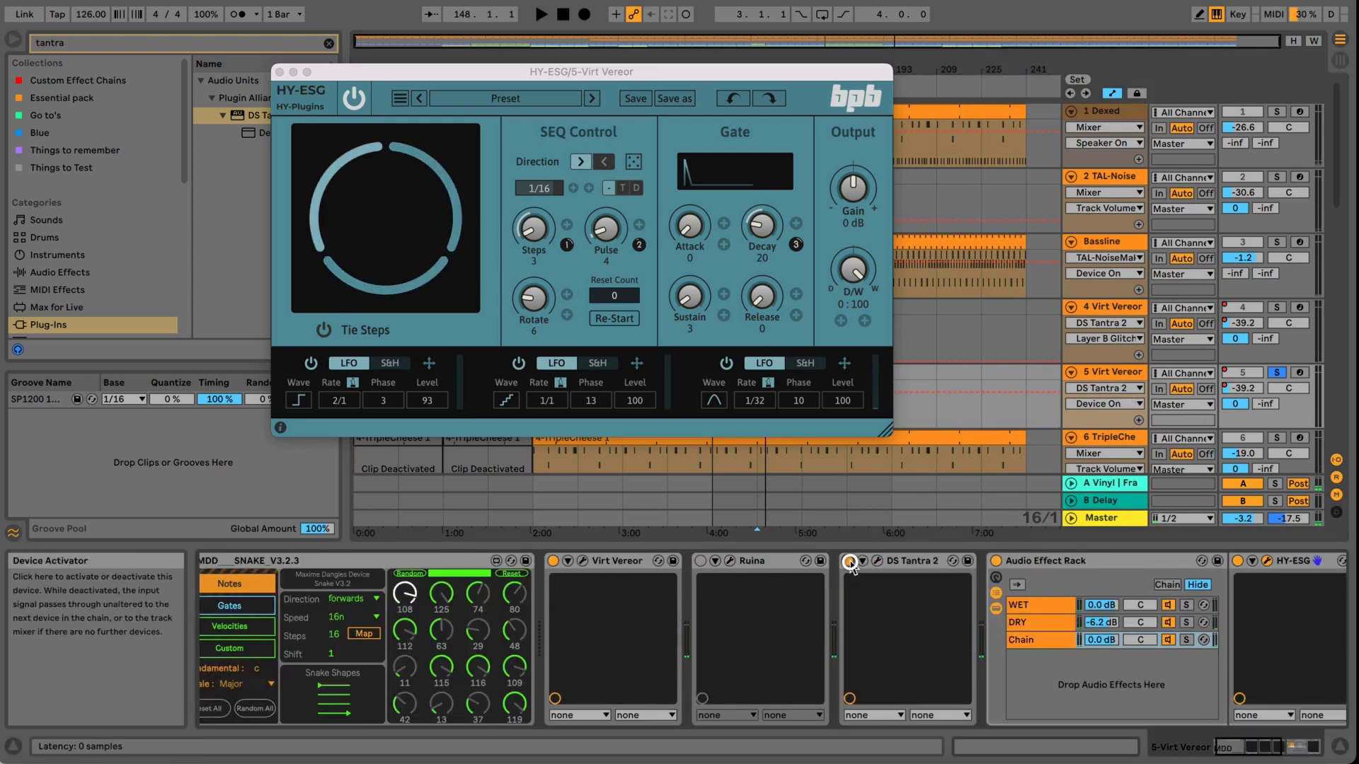
pyautogui.press('space')
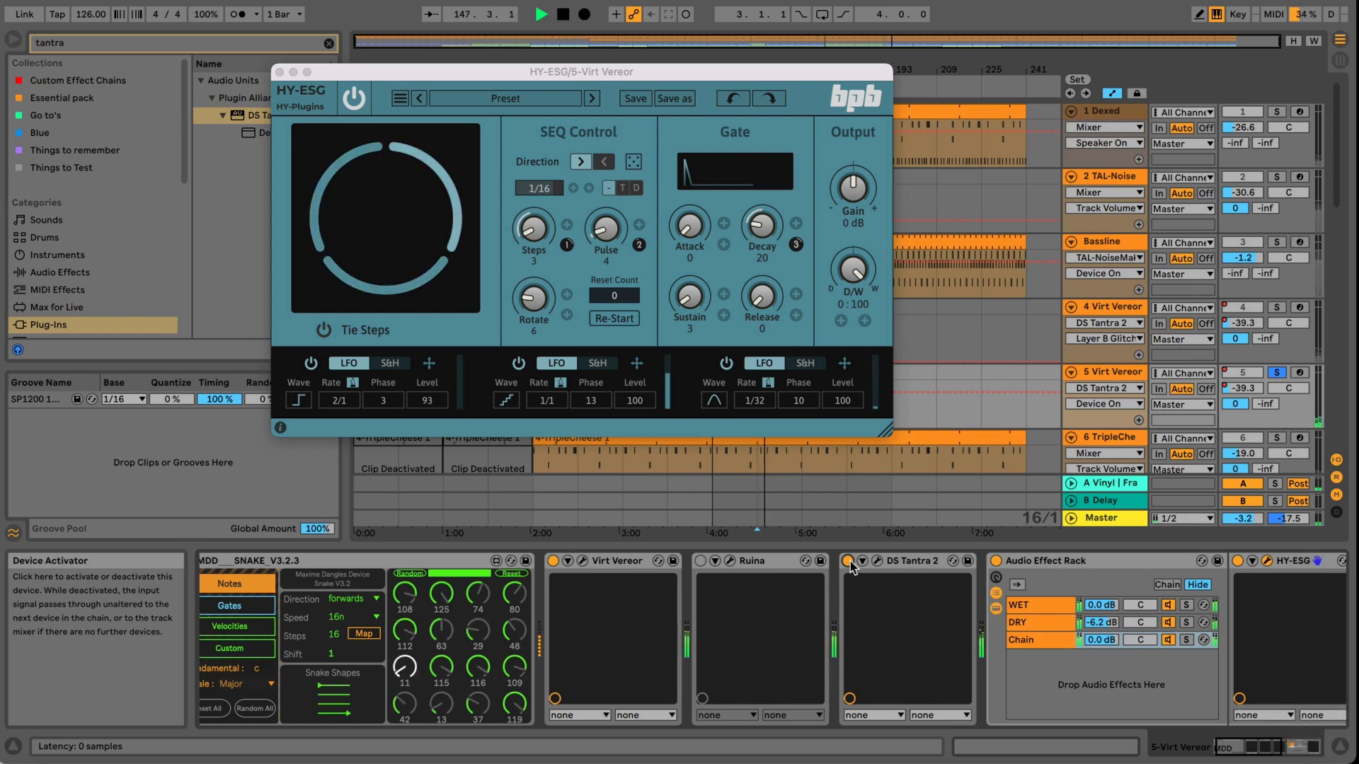
pyautogui.click(581, 560)
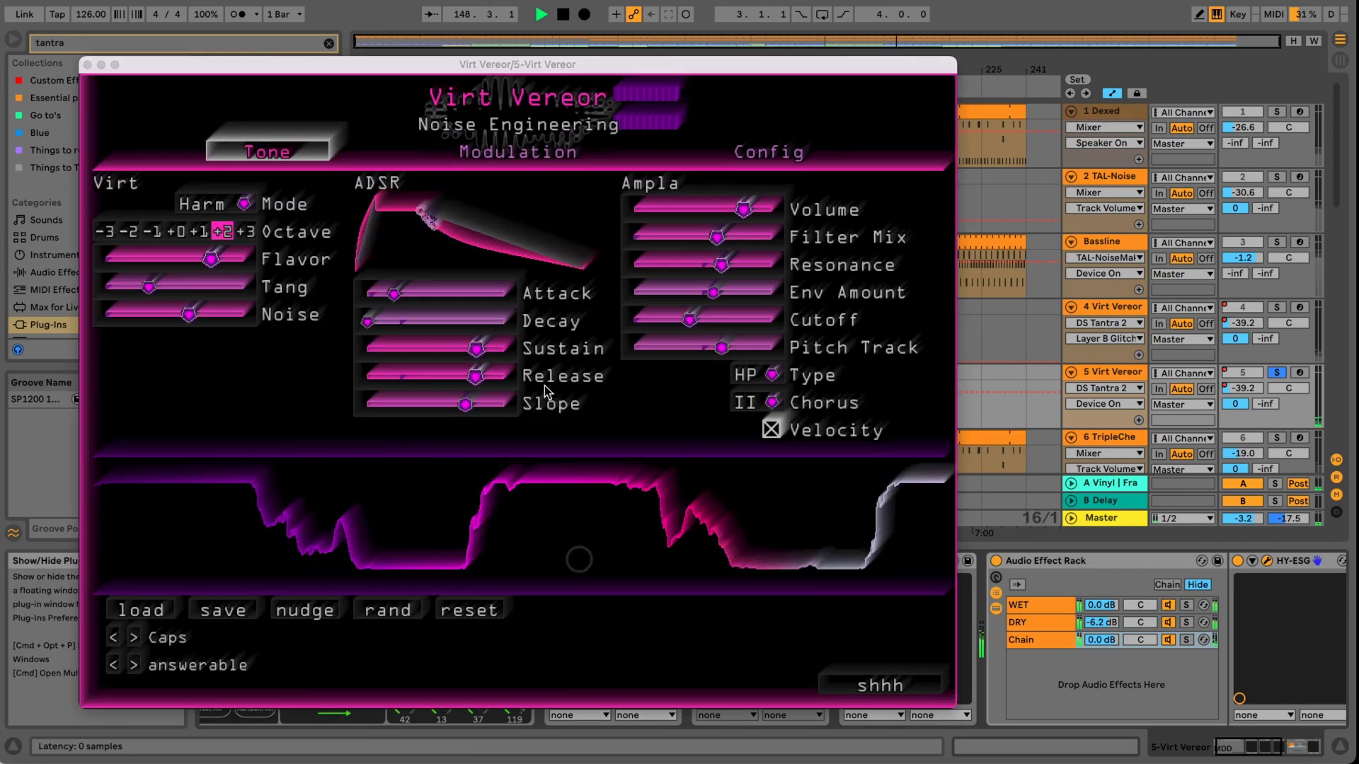
pyautogui.click(88, 66)
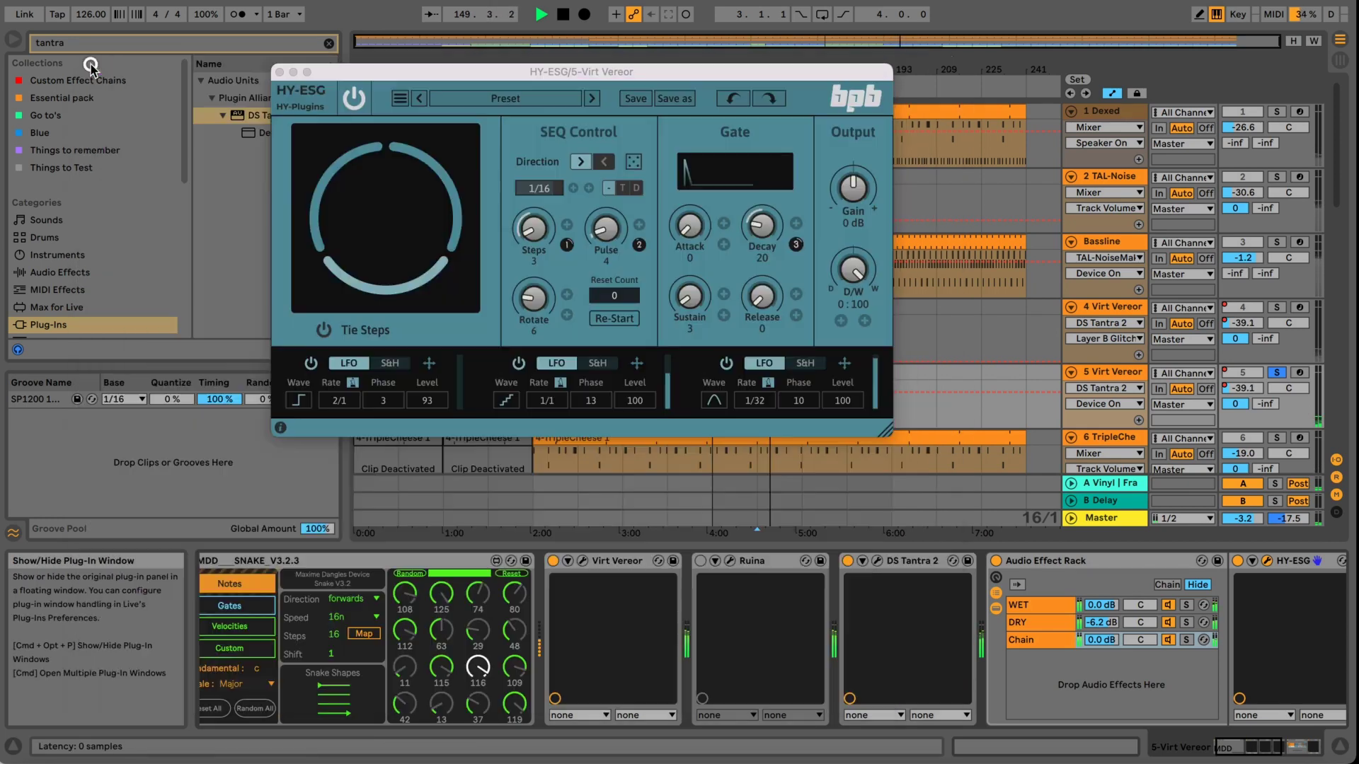
pyautogui.press('space')
pyautogui.press('space')
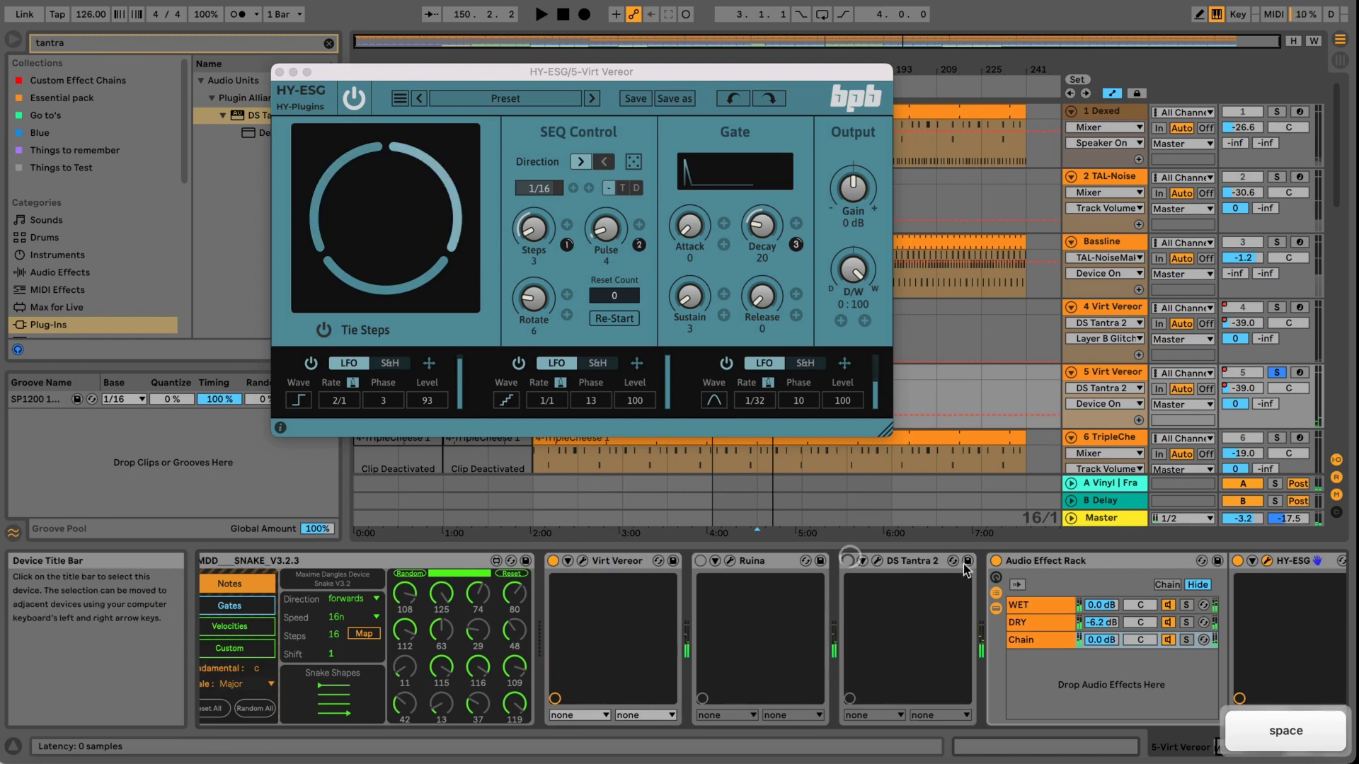
# Show the devices on the Audio Effect Rack's WET, DRY and Chain chains while the track plays.
pyautogui.click(998, 564)
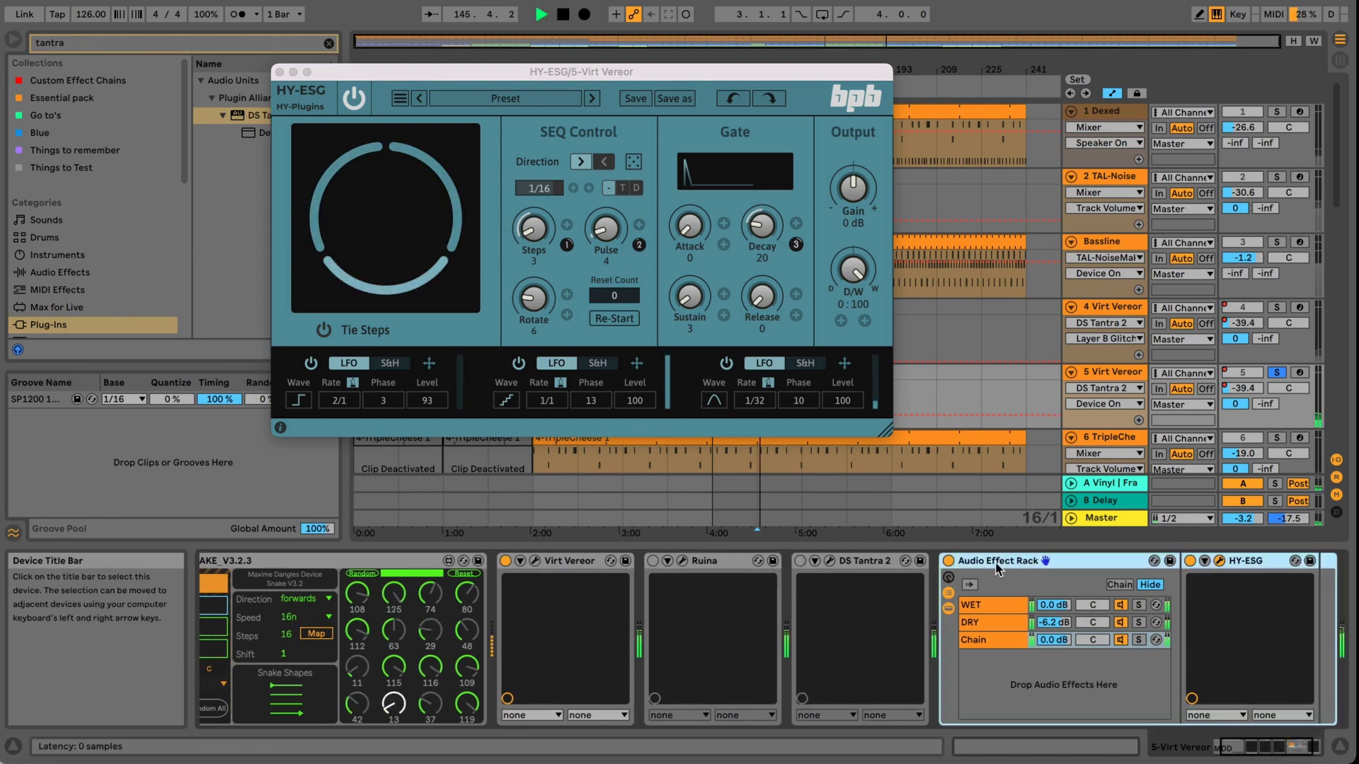
pyautogui.click(987, 606)
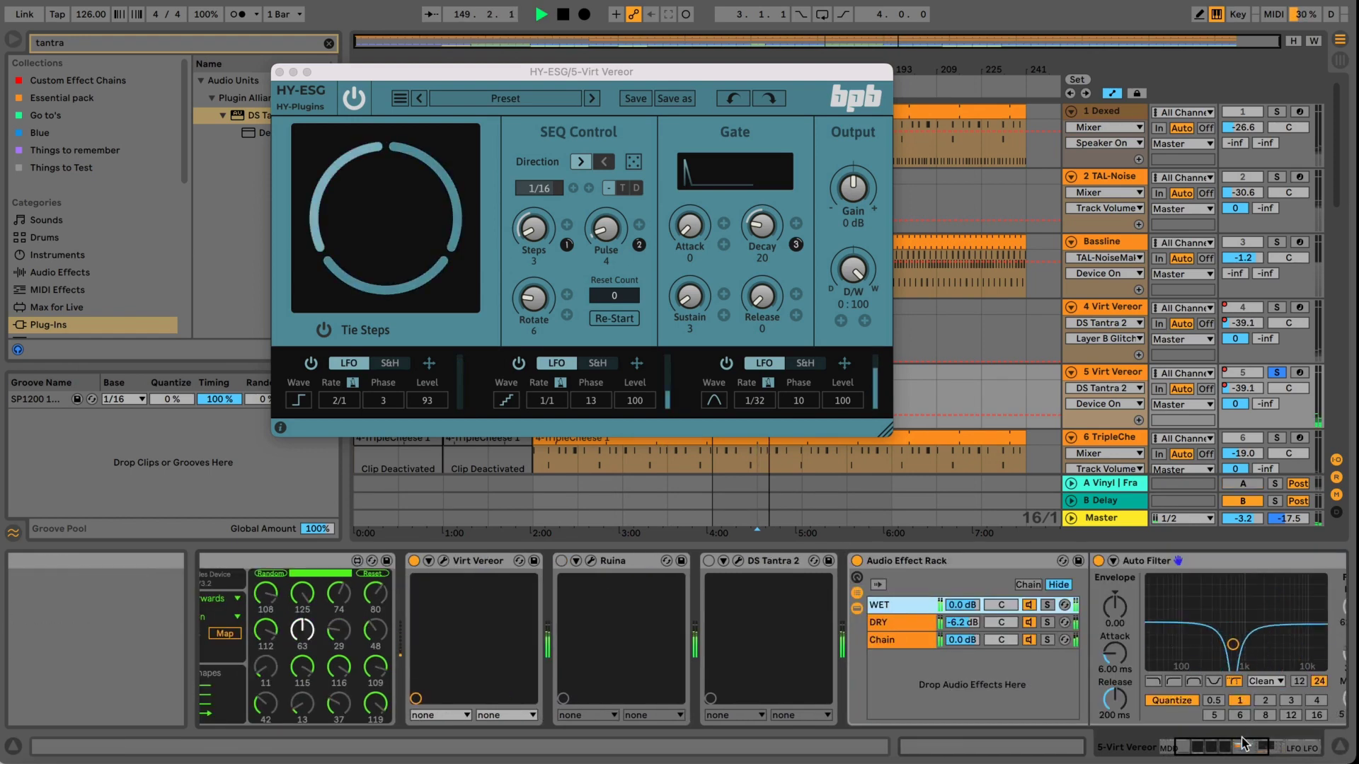
pyautogui.moveTo(1241, 745); pyautogui.dragTo(1268, 742)
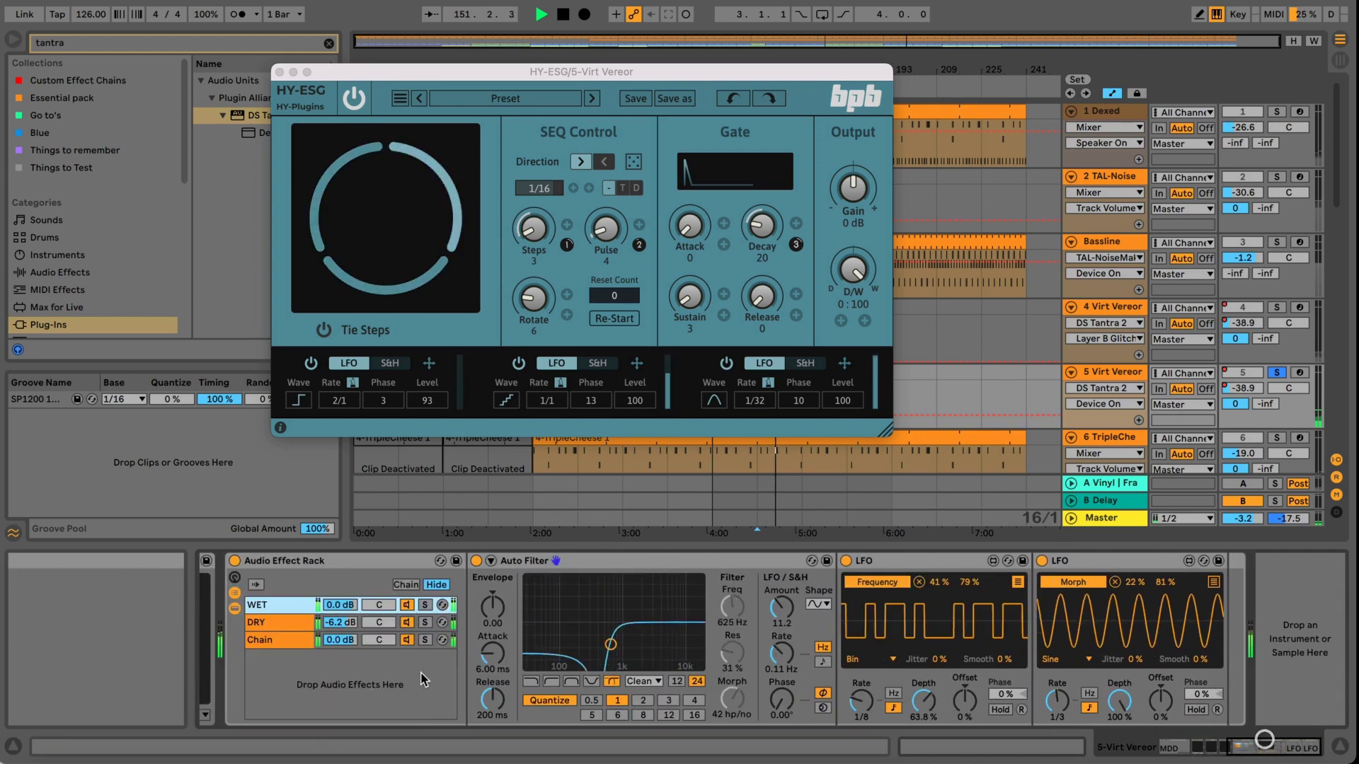
pyautogui.click(249, 624)
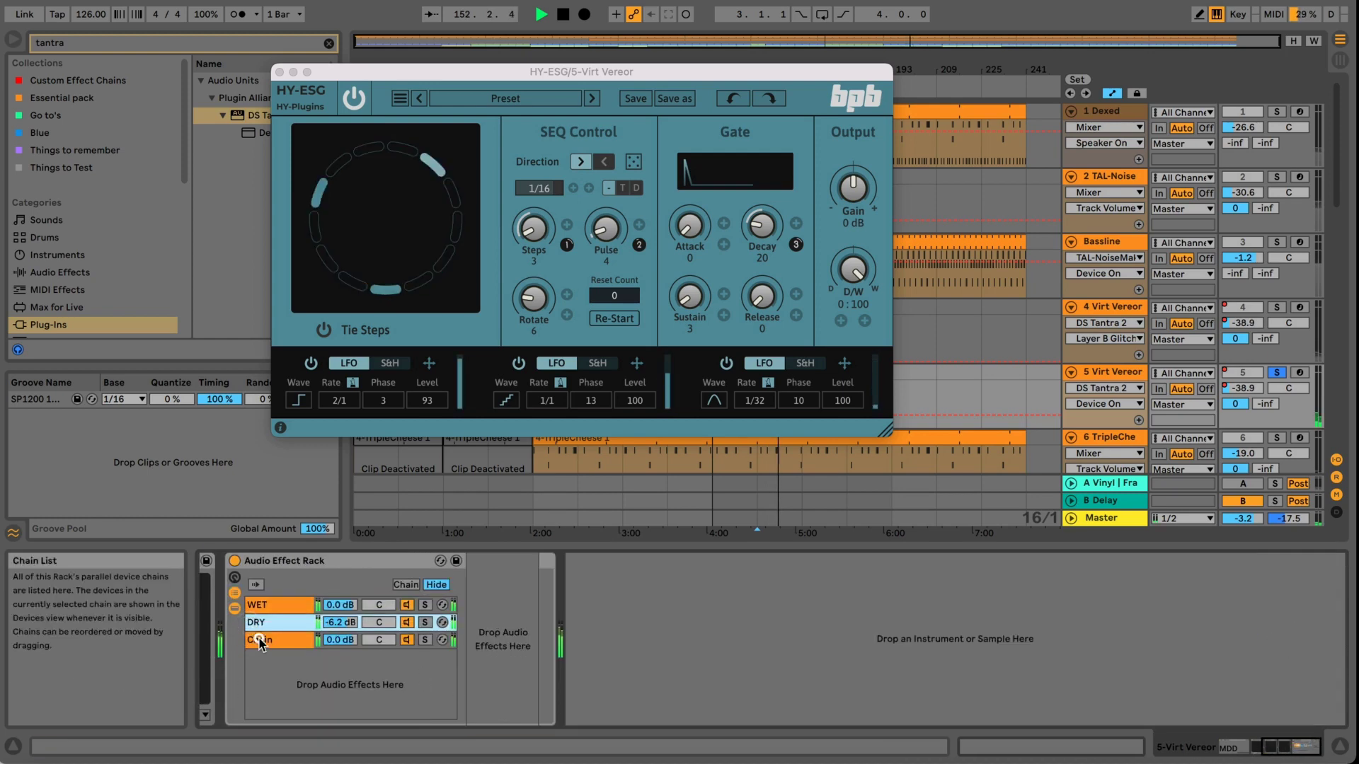
pyautogui.click(260, 641)
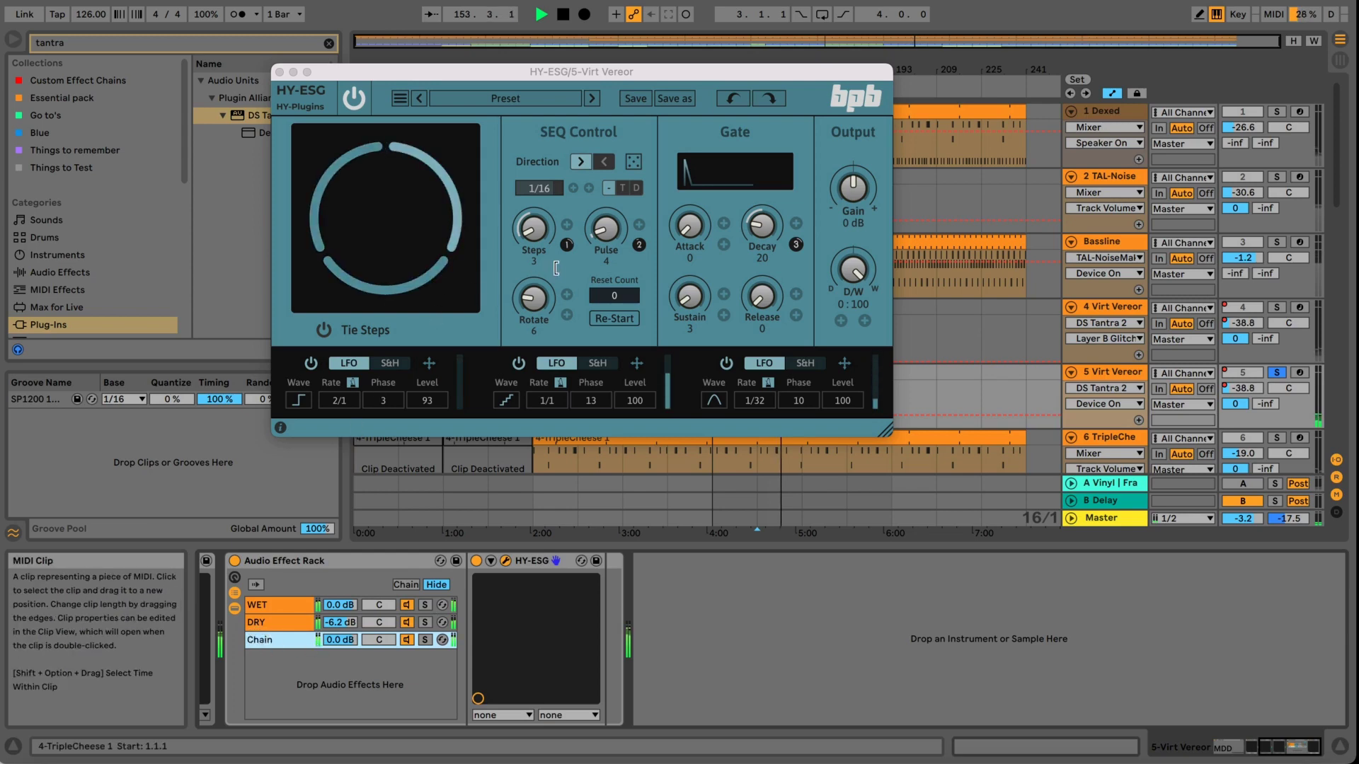
# Set HY-ESG to 12 steps with gate Decay 81 and Sustain 100, and compare its output fully dry and fully wet.
pyautogui.click(530, 234)
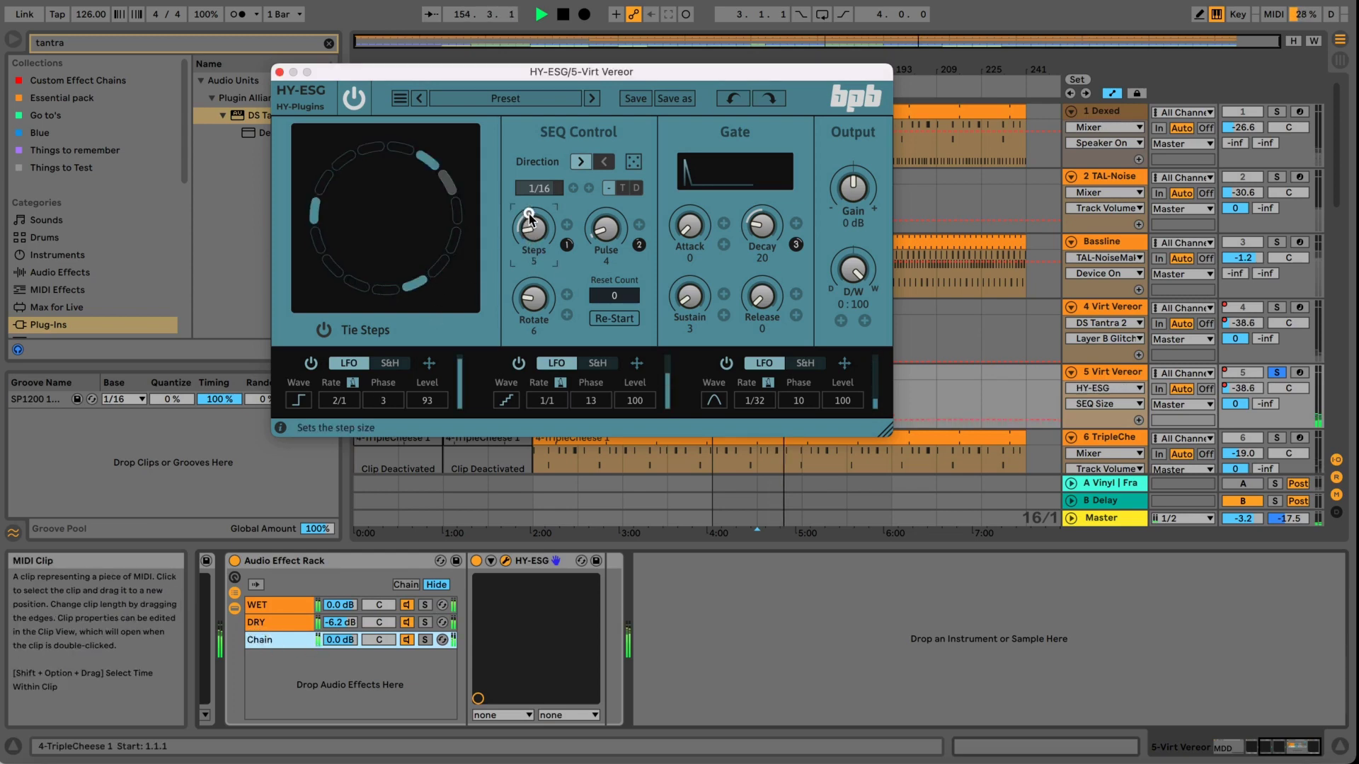
pyautogui.moveTo(529, 202); pyautogui.dragTo(527, 170)
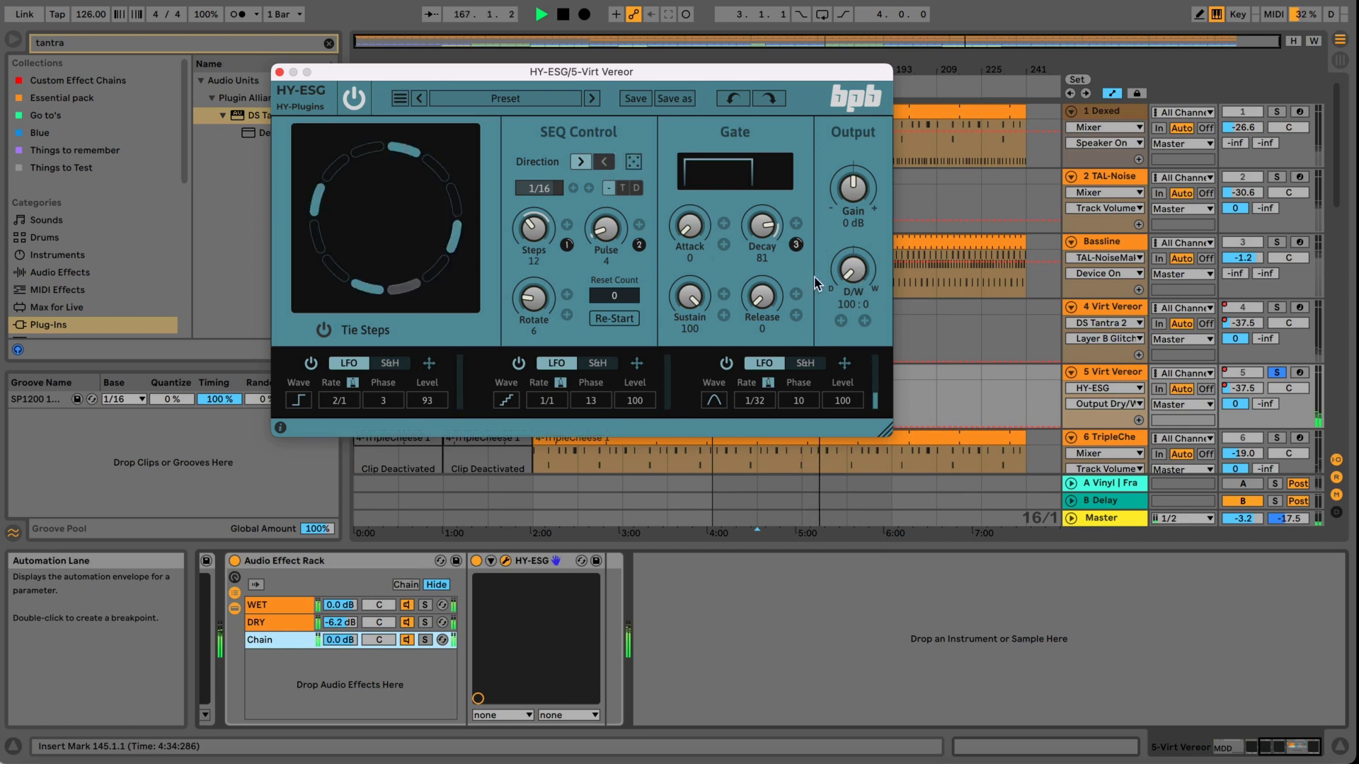
pyautogui.moveTo(859, 262); pyautogui.dragTo(840, 50)
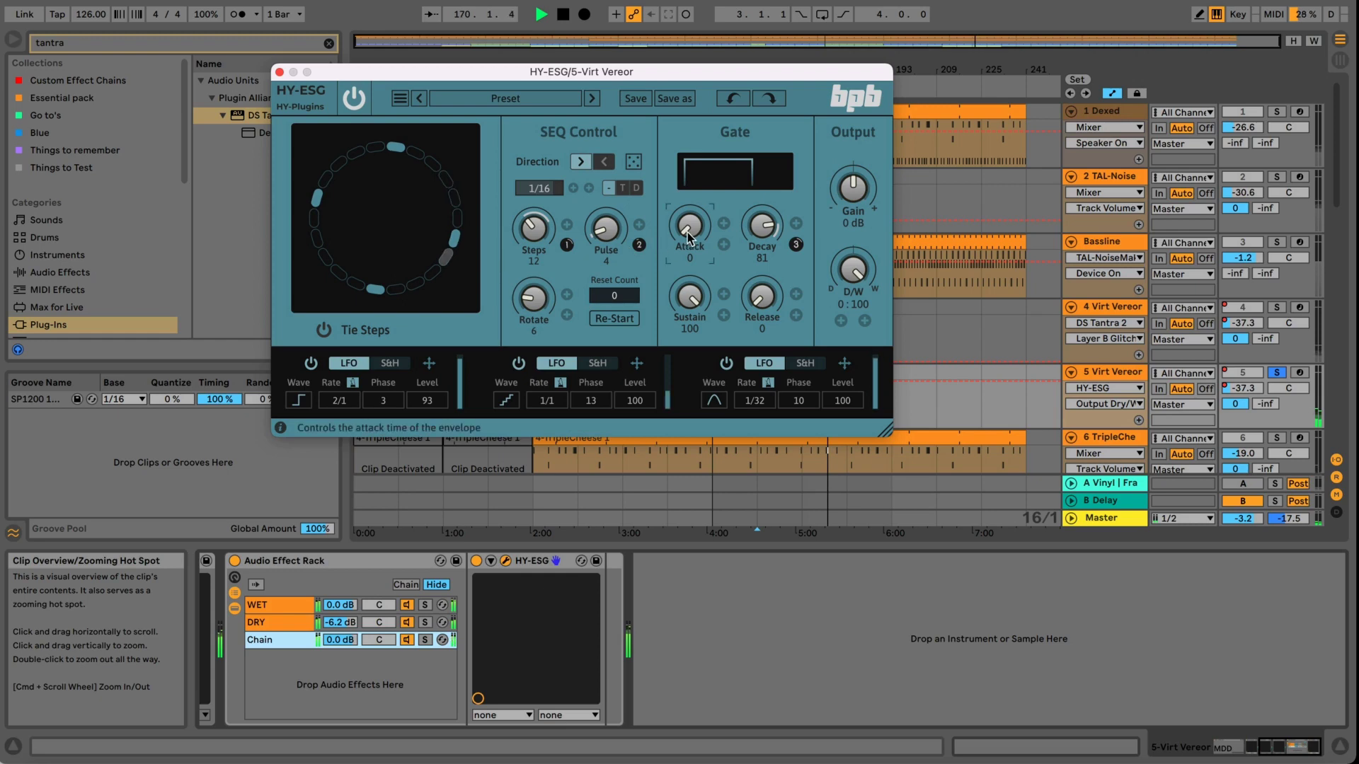
# Set HY-ESG's gate to Attack 15, Decay 57, Sustain 72 and Release 16, and assign the third LFO to modulate Decay.
pyautogui.moveTo(689, 227); pyautogui.dragTo(685, 192)
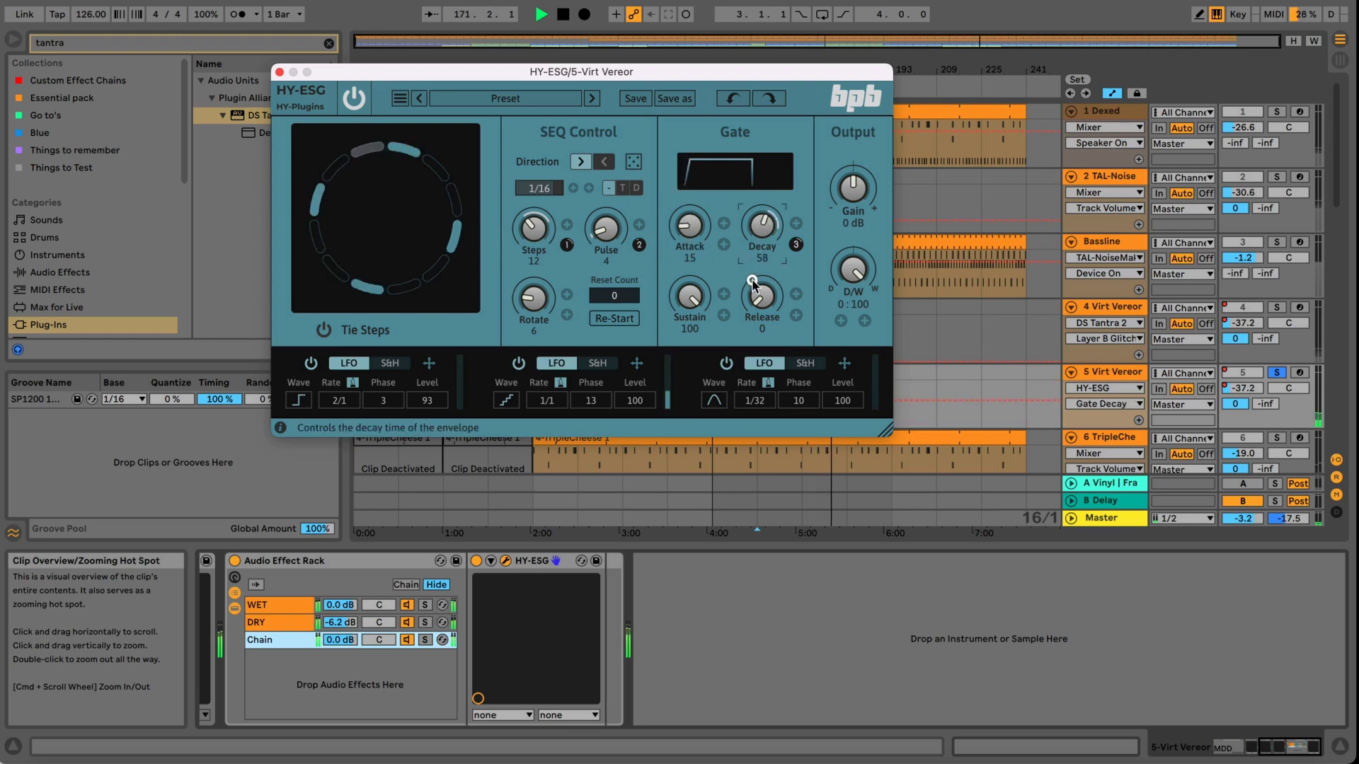
pyautogui.moveTo(755, 287); pyautogui.dragTo(749, 241)
pyautogui.moveTo(693, 297); pyautogui.dragTo(697, 369)
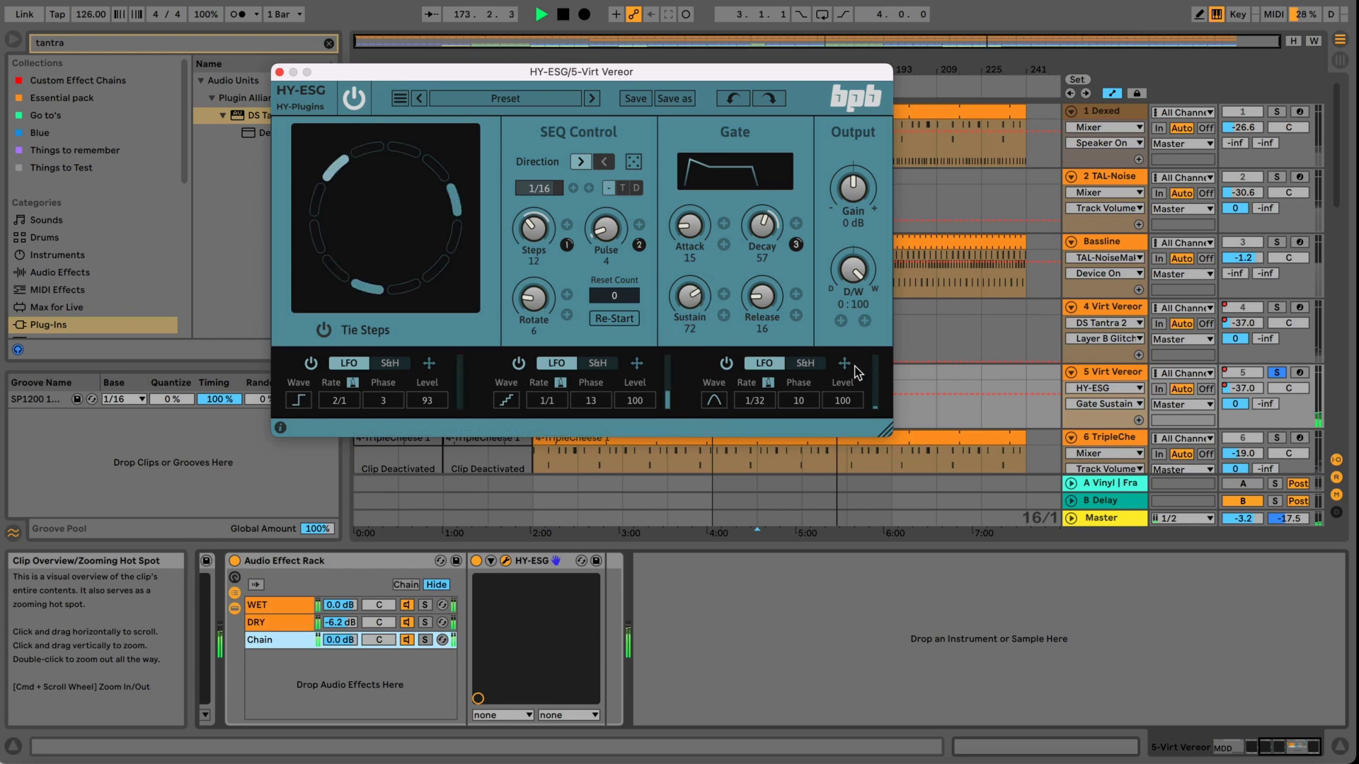
pyautogui.moveTo(844, 363); pyautogui.dragTo(797, 223)
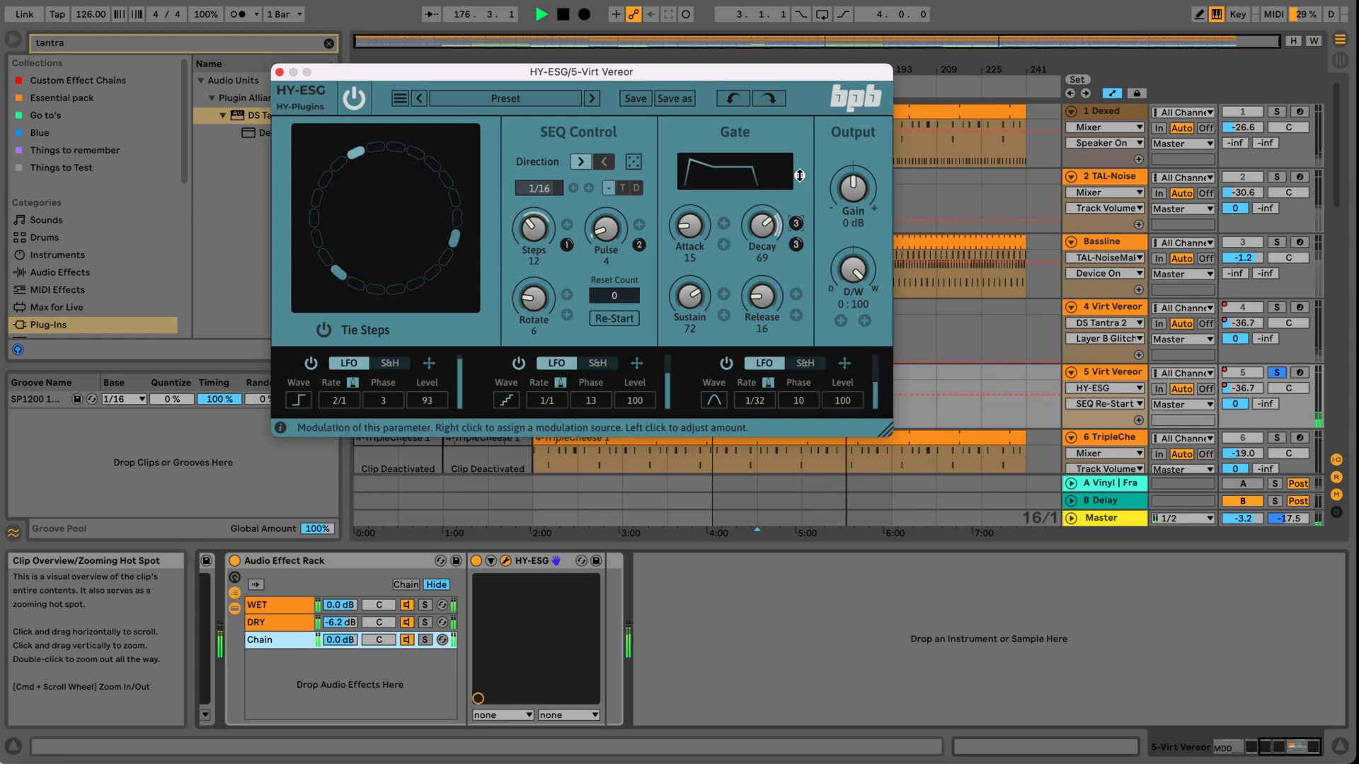
pyautogui.press('space')
pyautogui.click(280, 72)
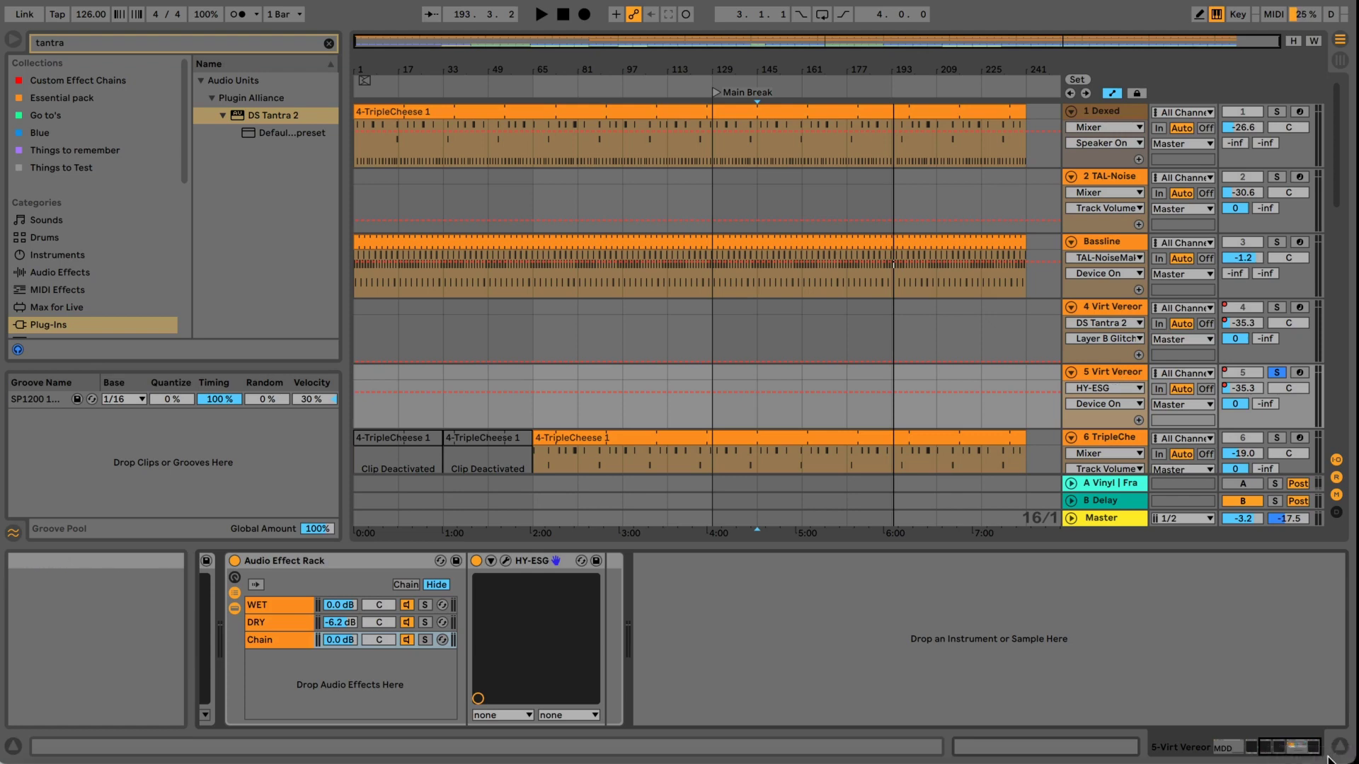
# Show HY-ESG with its Demo 03 preset on the rack's Chain chain and close the plug-in window.
pyautogui.click(1274, 747)
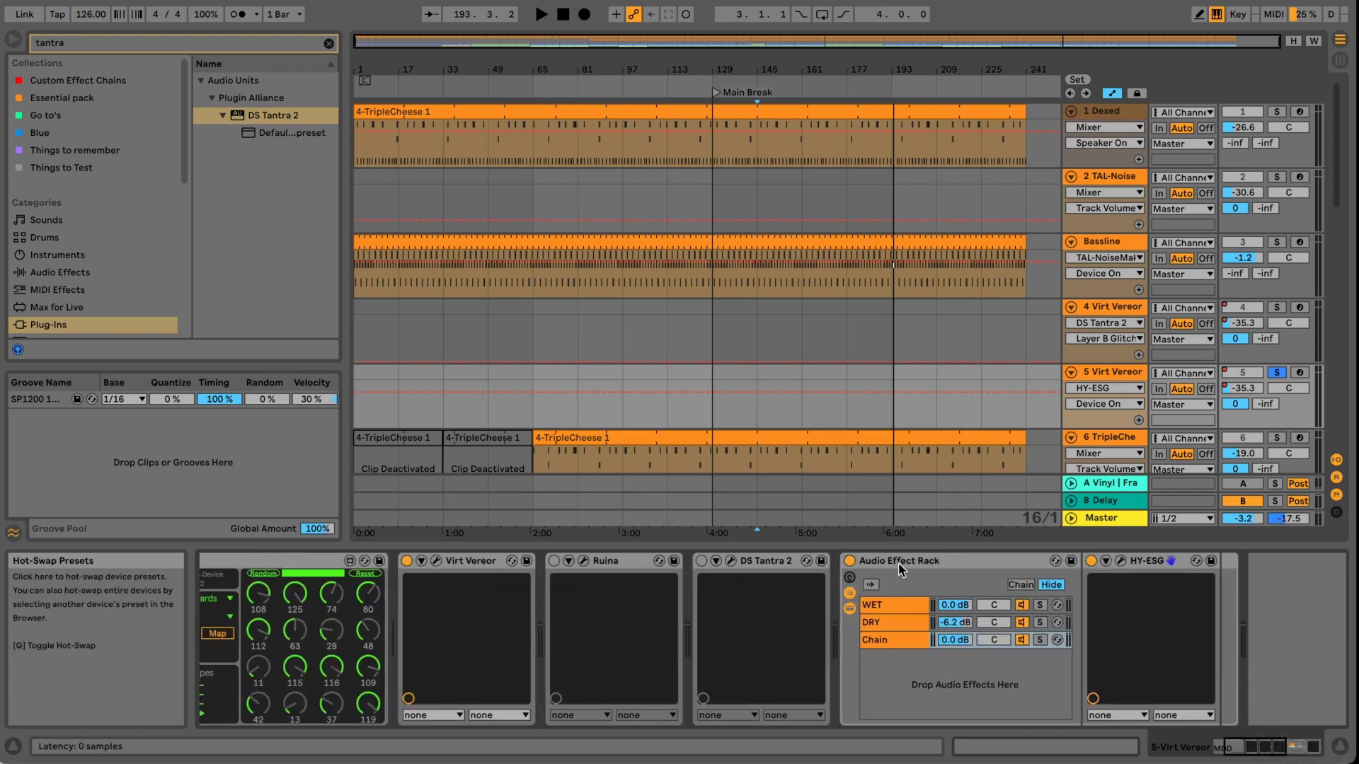
pyautogui.click(897, 647)
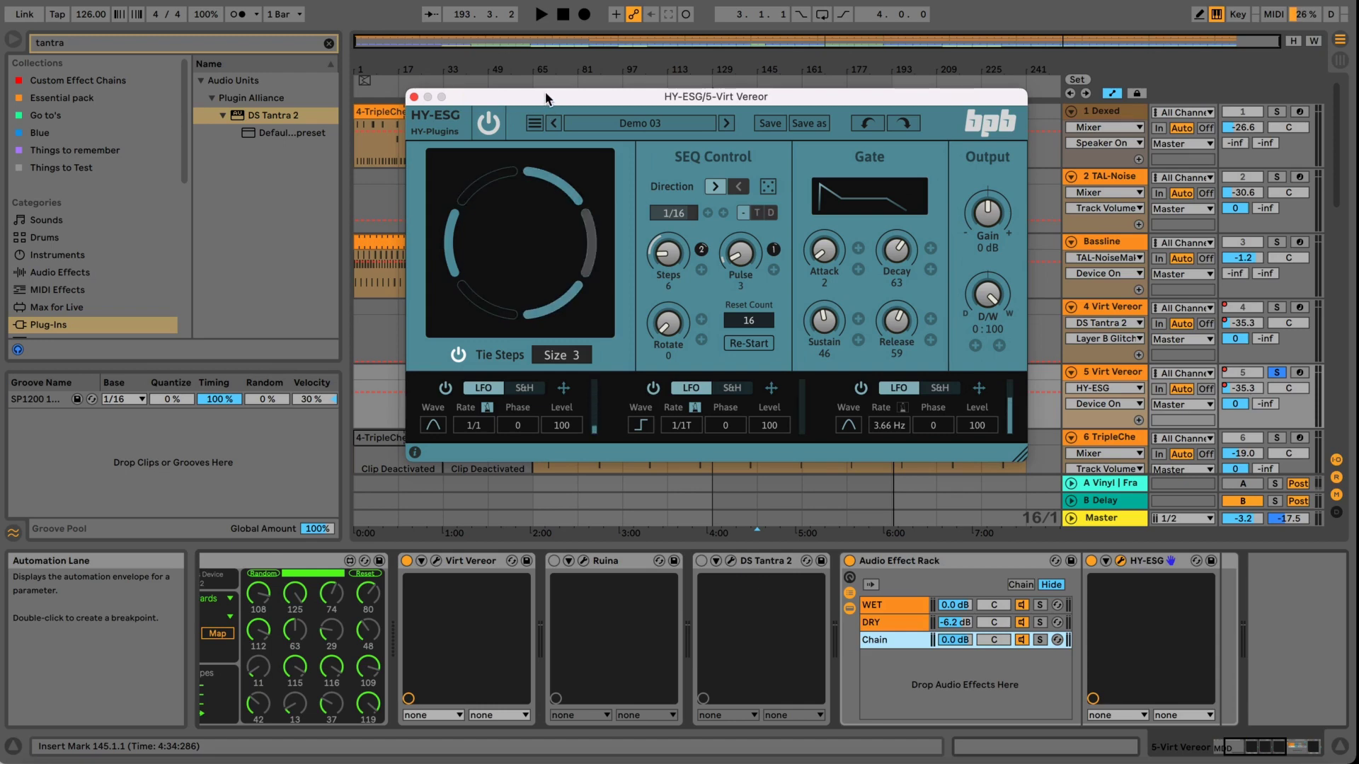
pyautogui.moveTo(546, 98); pyautogui.dragTo(549, 142)
pyautogui.click(415, 140)
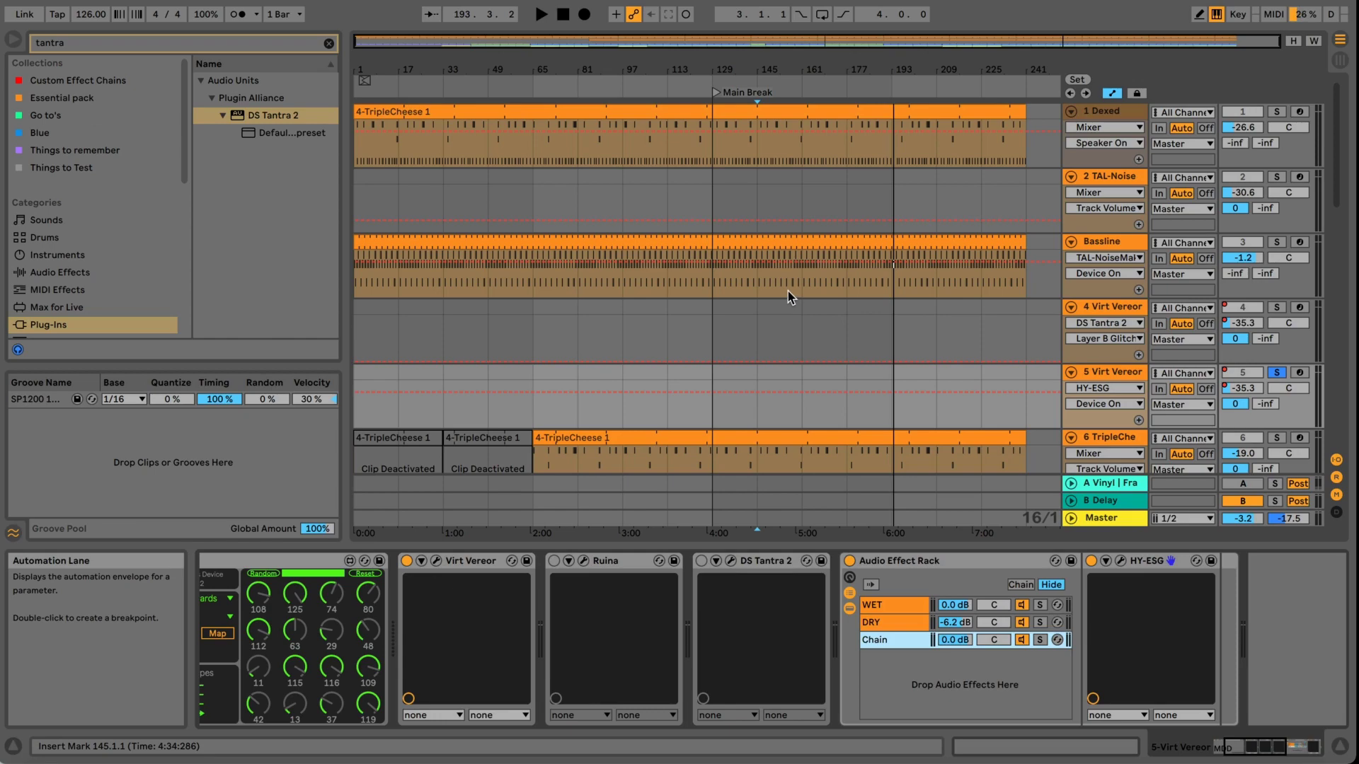
pyautogui.scroll(-15, 754, 350)
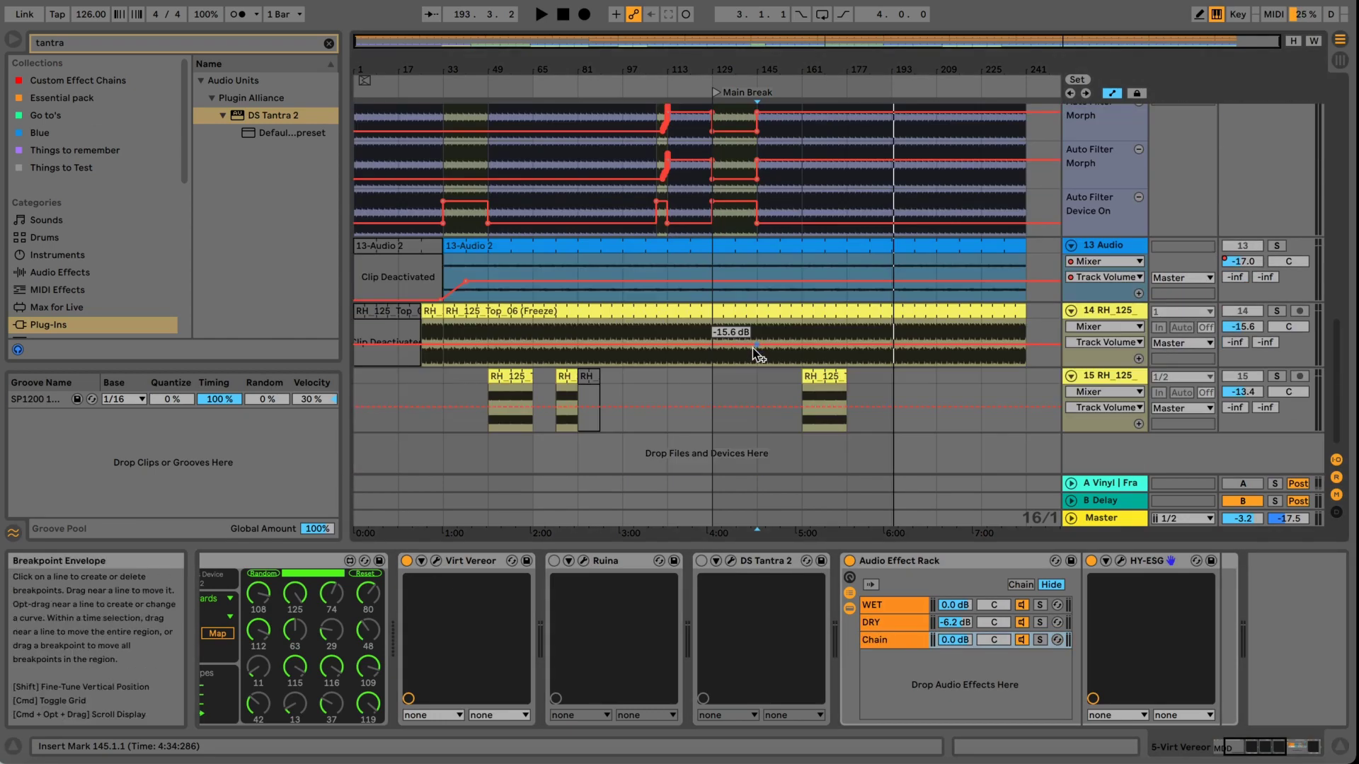
pyautogui.scroll(15, 753, 350)
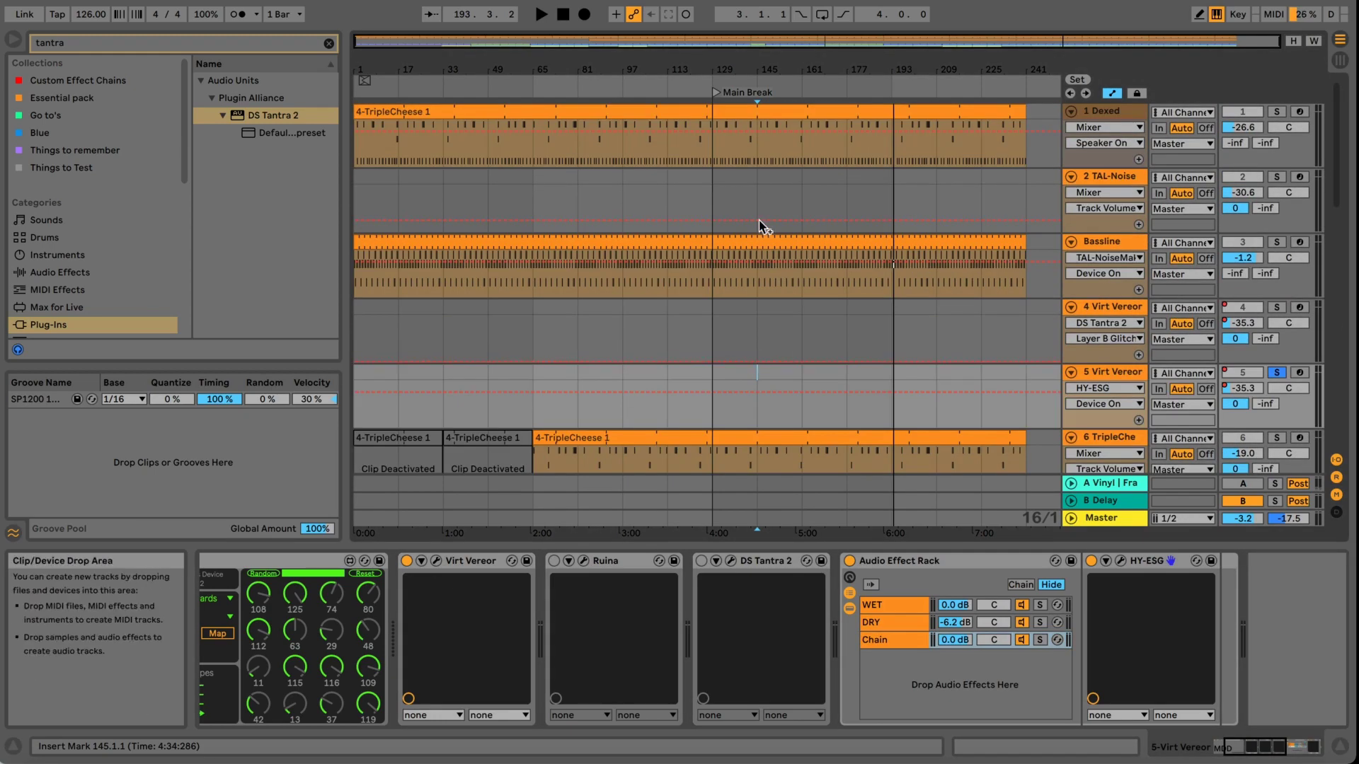